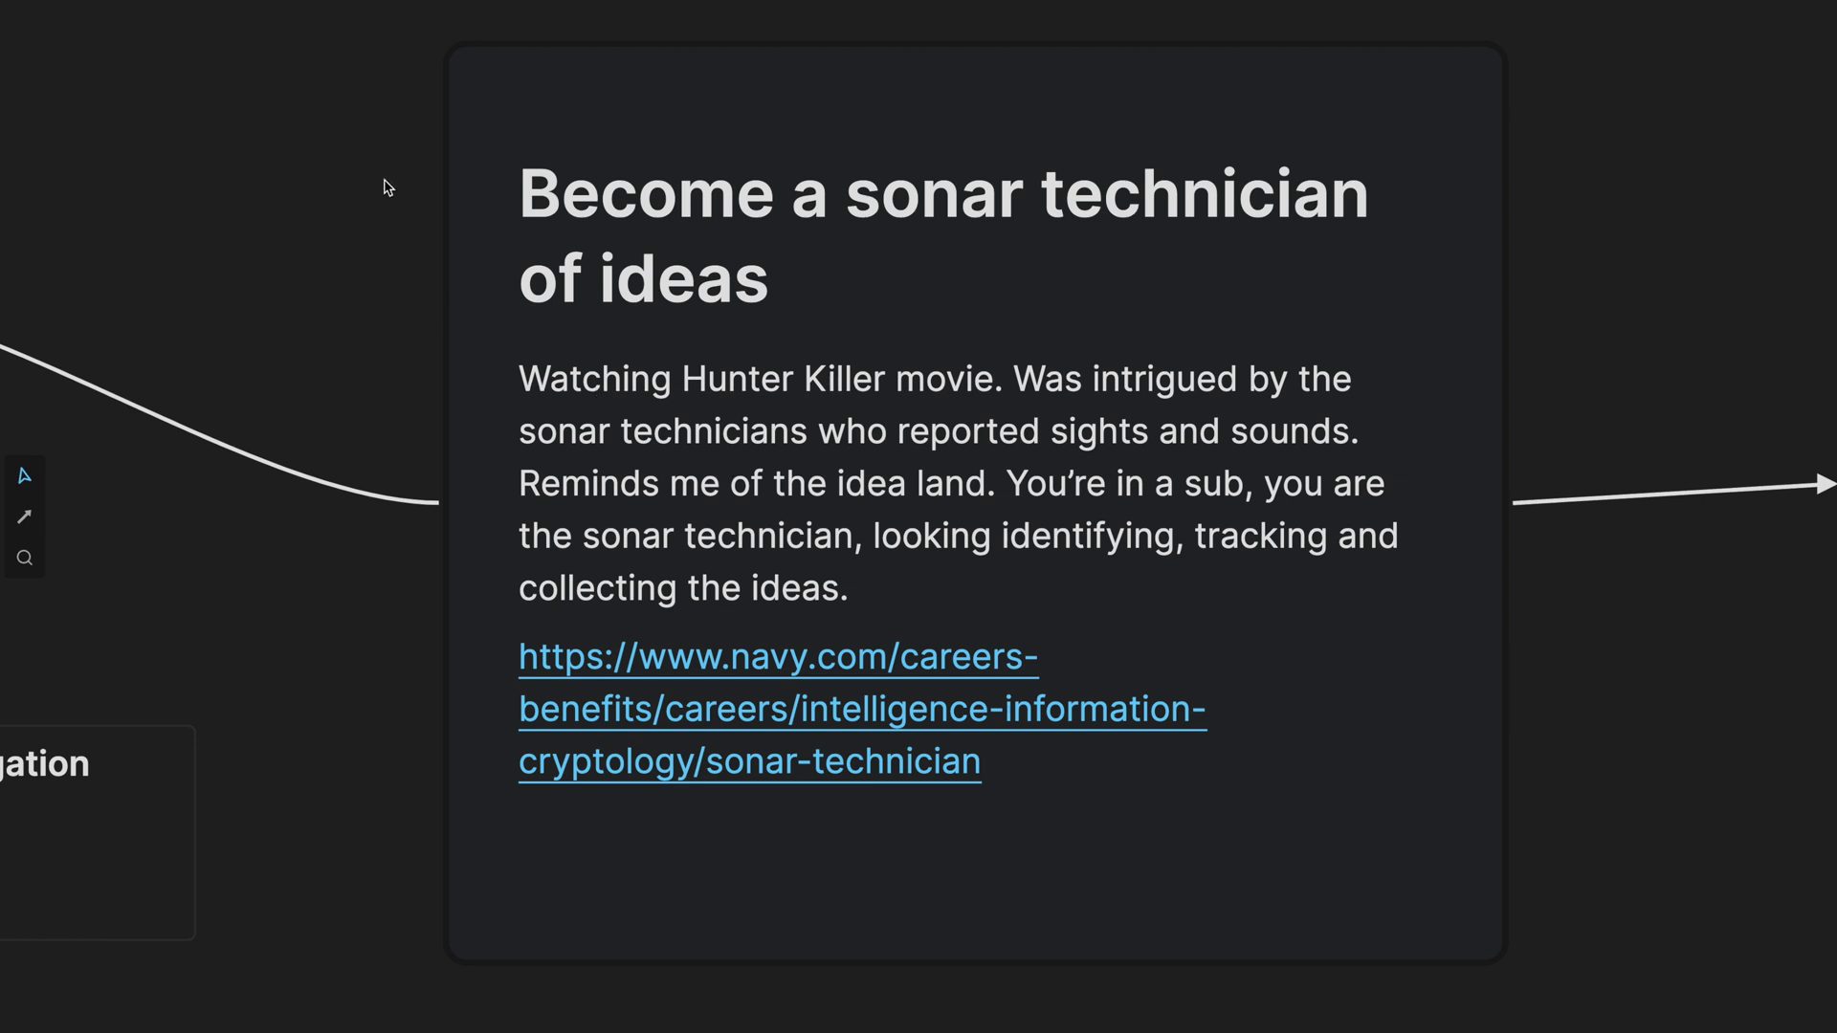
Zoom out from the sonar technician card to its section, then in on 'What can you expect?'.
{"action": "left_click_drag", "start_coordinate": [391, 168], "coordinate": [816, 488]}
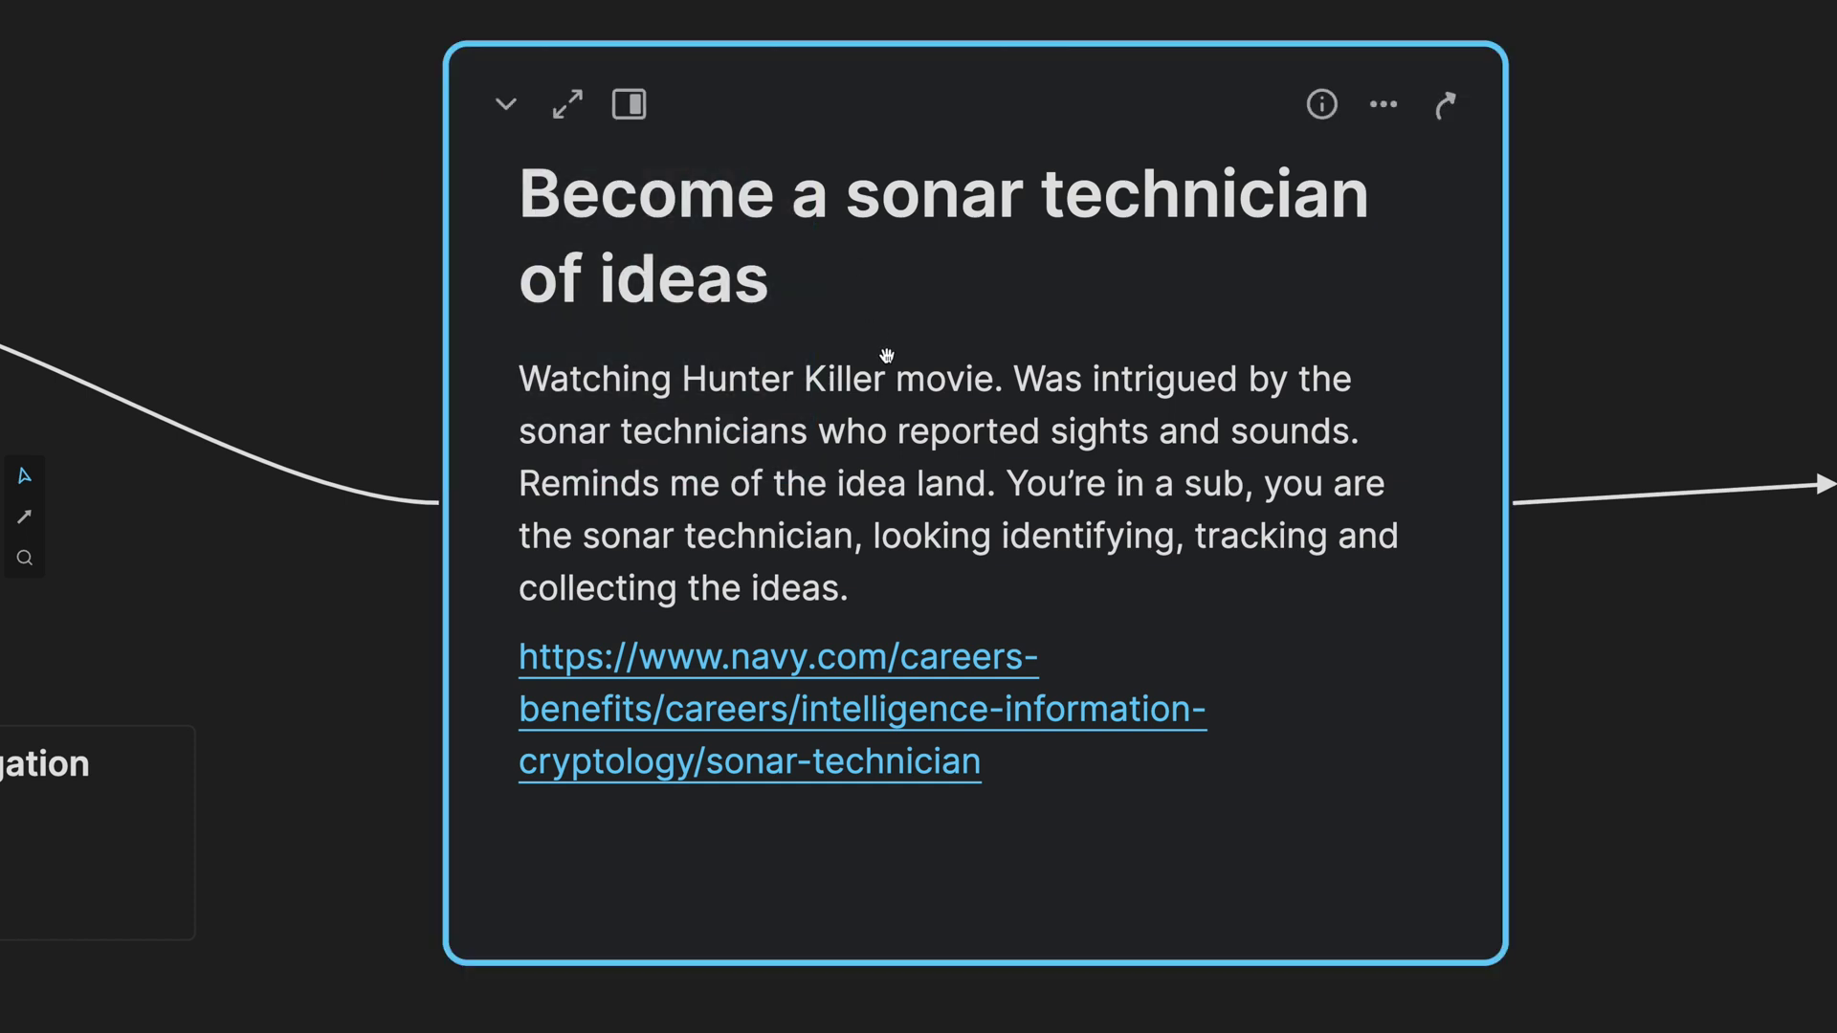
{"action": "key", "text": "shift+1"}
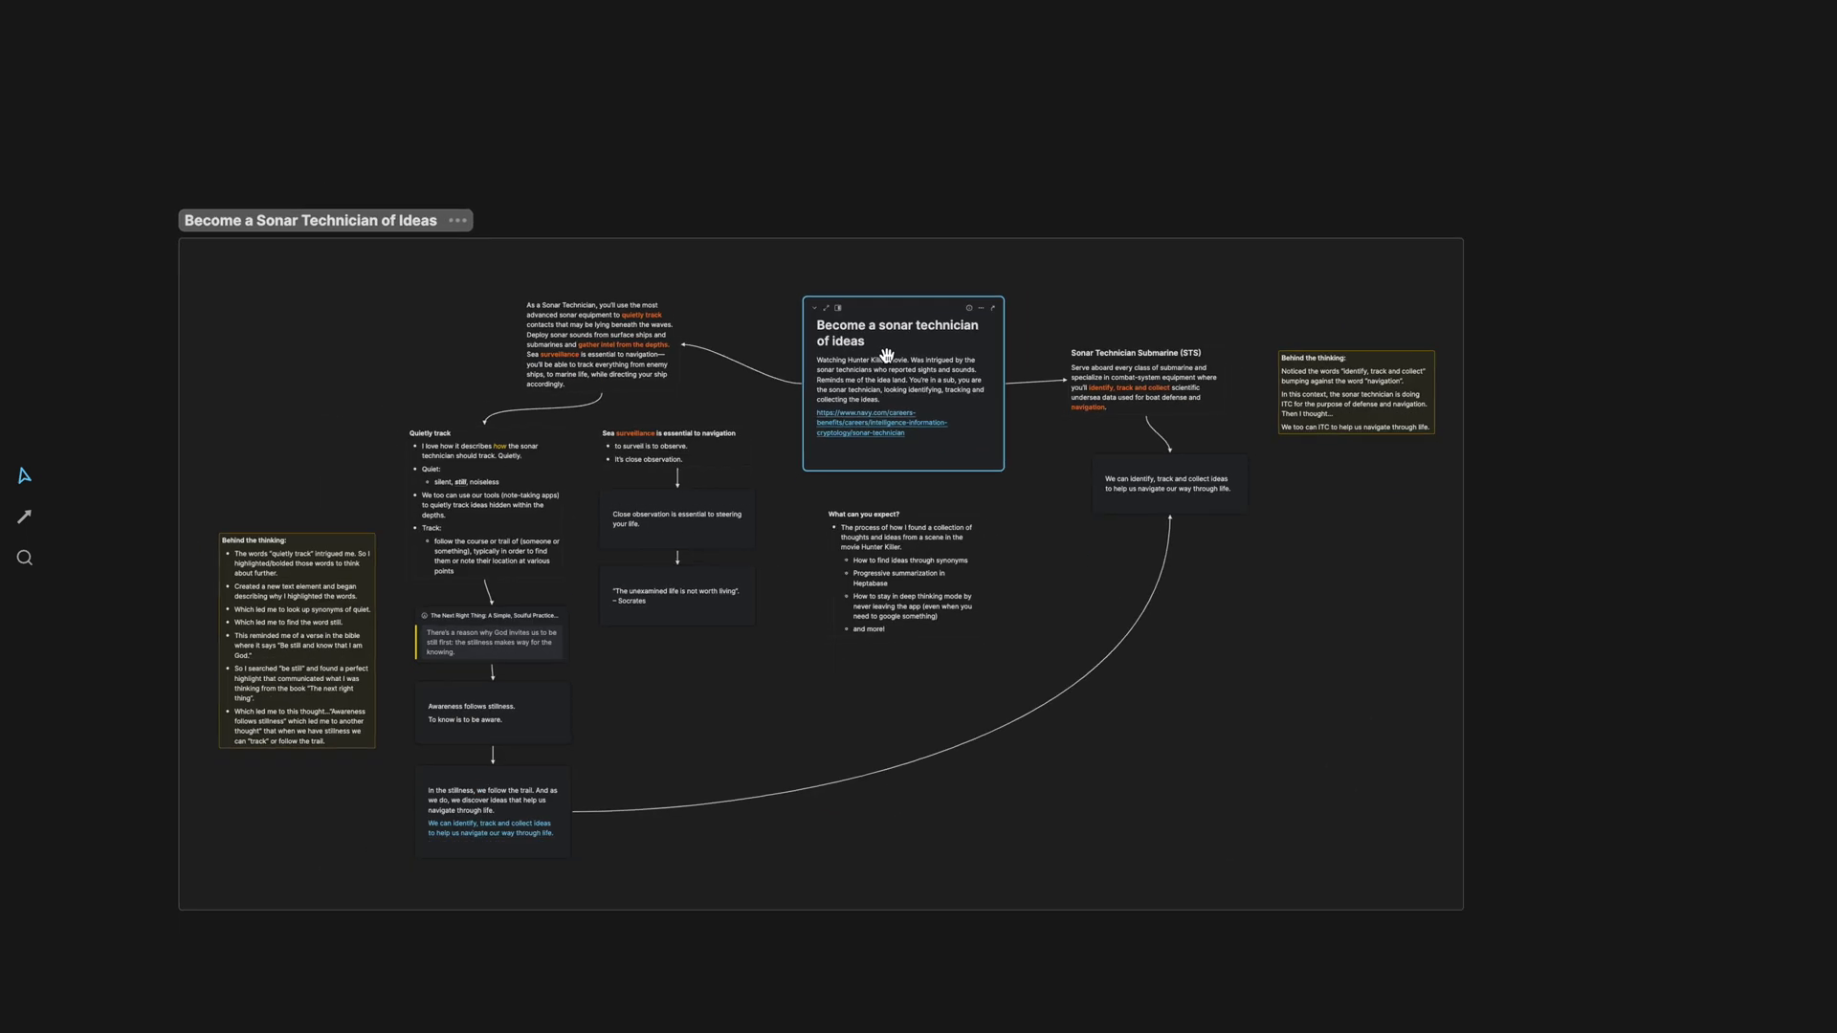
{"action": "left_click", "coordinate": [757, 639]}
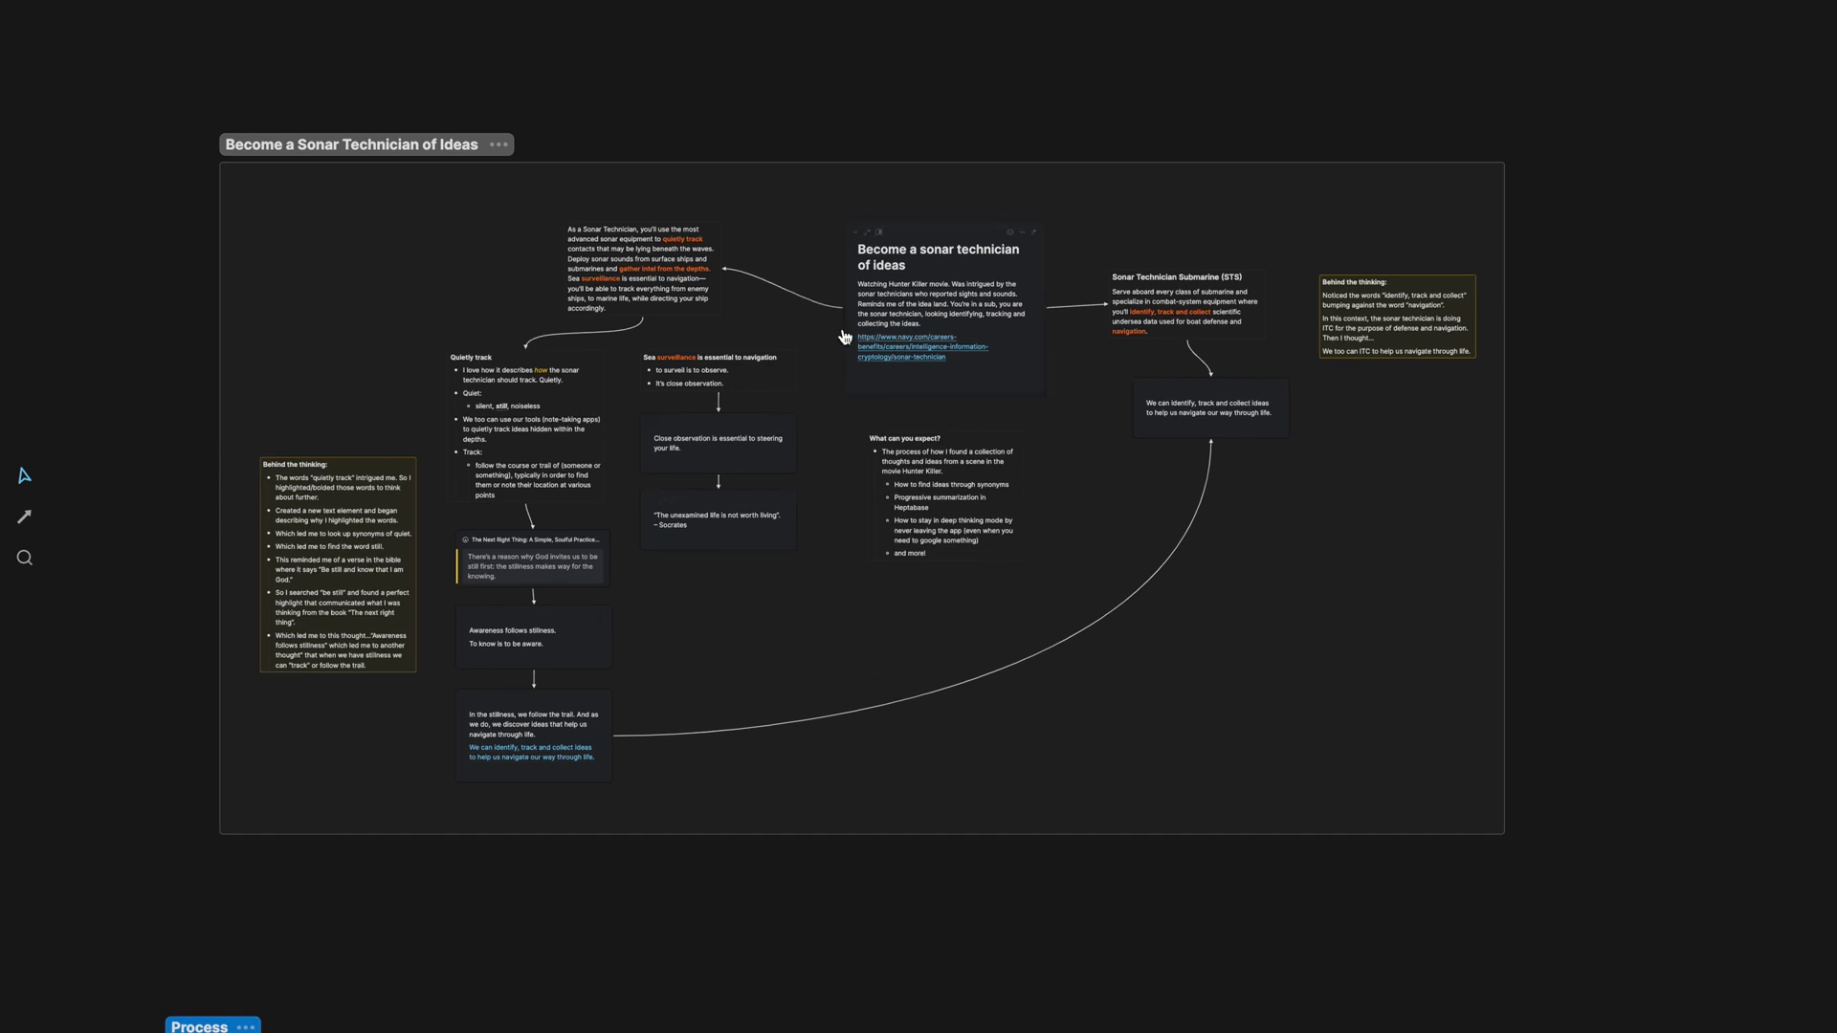
{"action": "scroll", "coordinate": [979, 525], "scroll_direction": "up", "scroll_amount": 10}
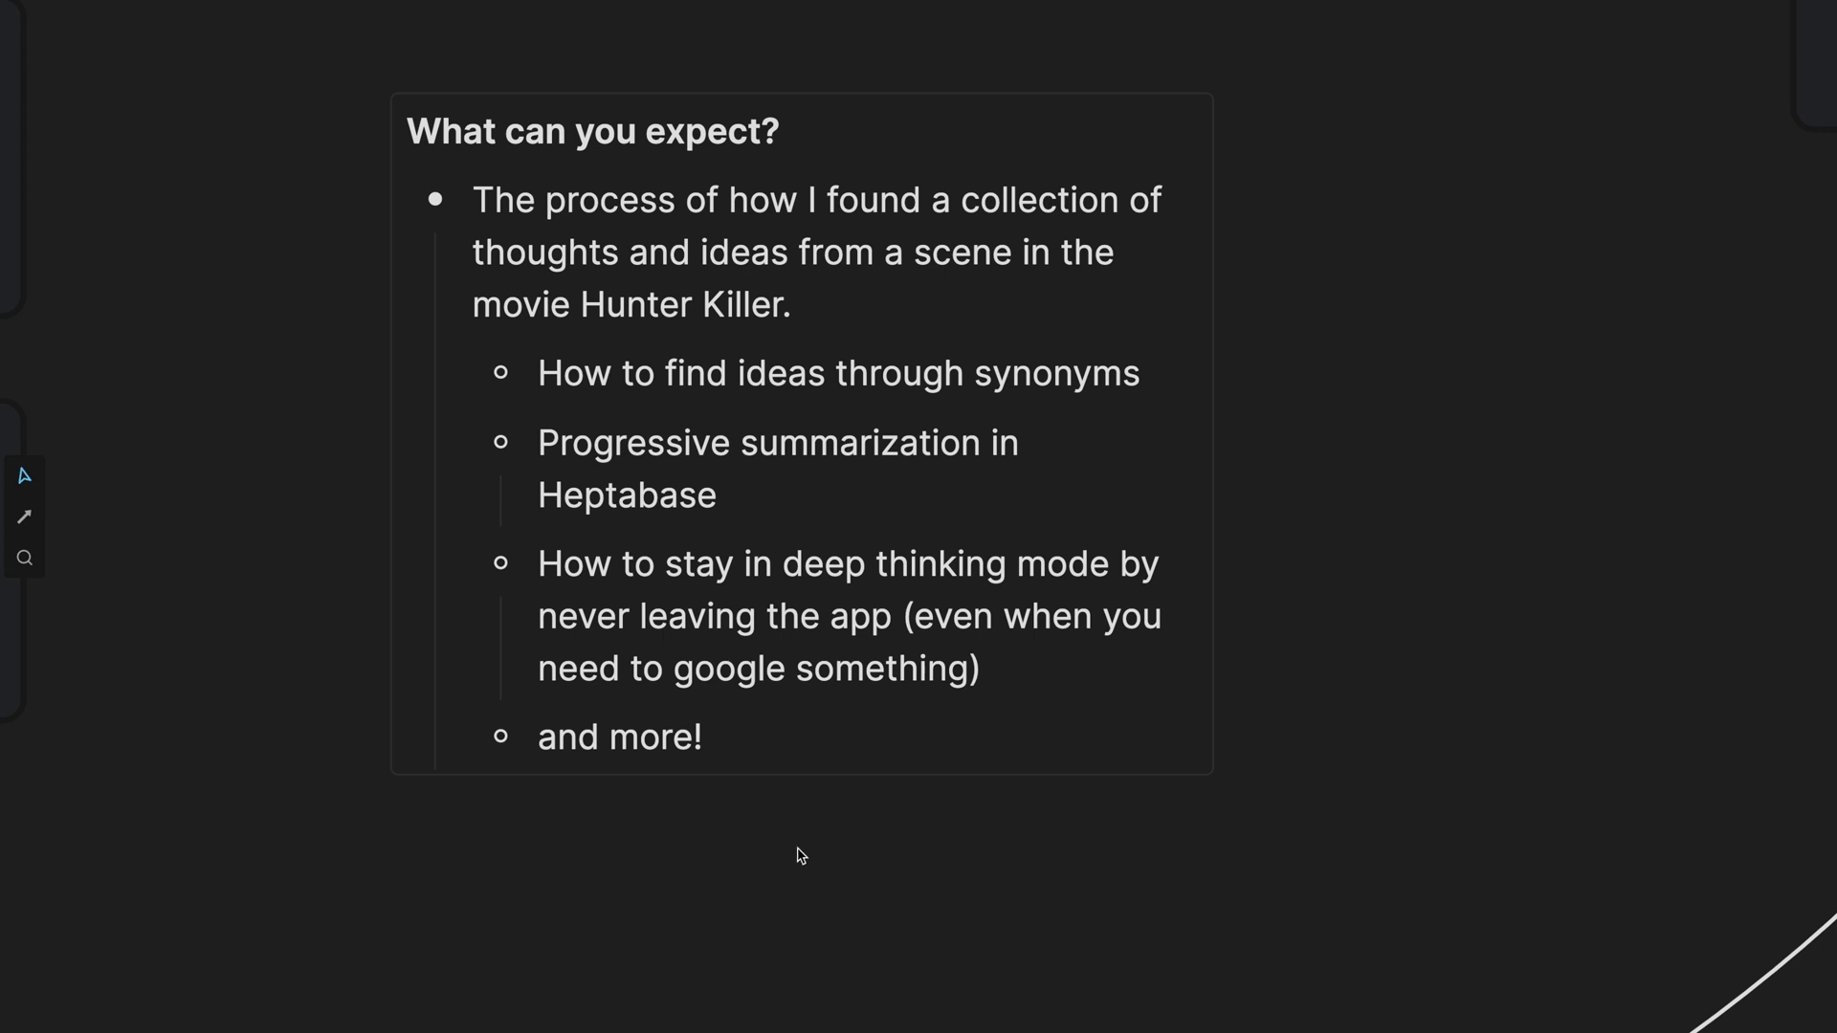
{"action": "scroll", "coordinate": [802, 854], "scroll_direction": "down", "scroll_amount": 10}
Move to the Process section and select the Hunter Killer and sonar-technician step cards.
{"action": "scroll", "coordinate": [802, 854], "scroll_direction": "down", "scroll_amount": 5}
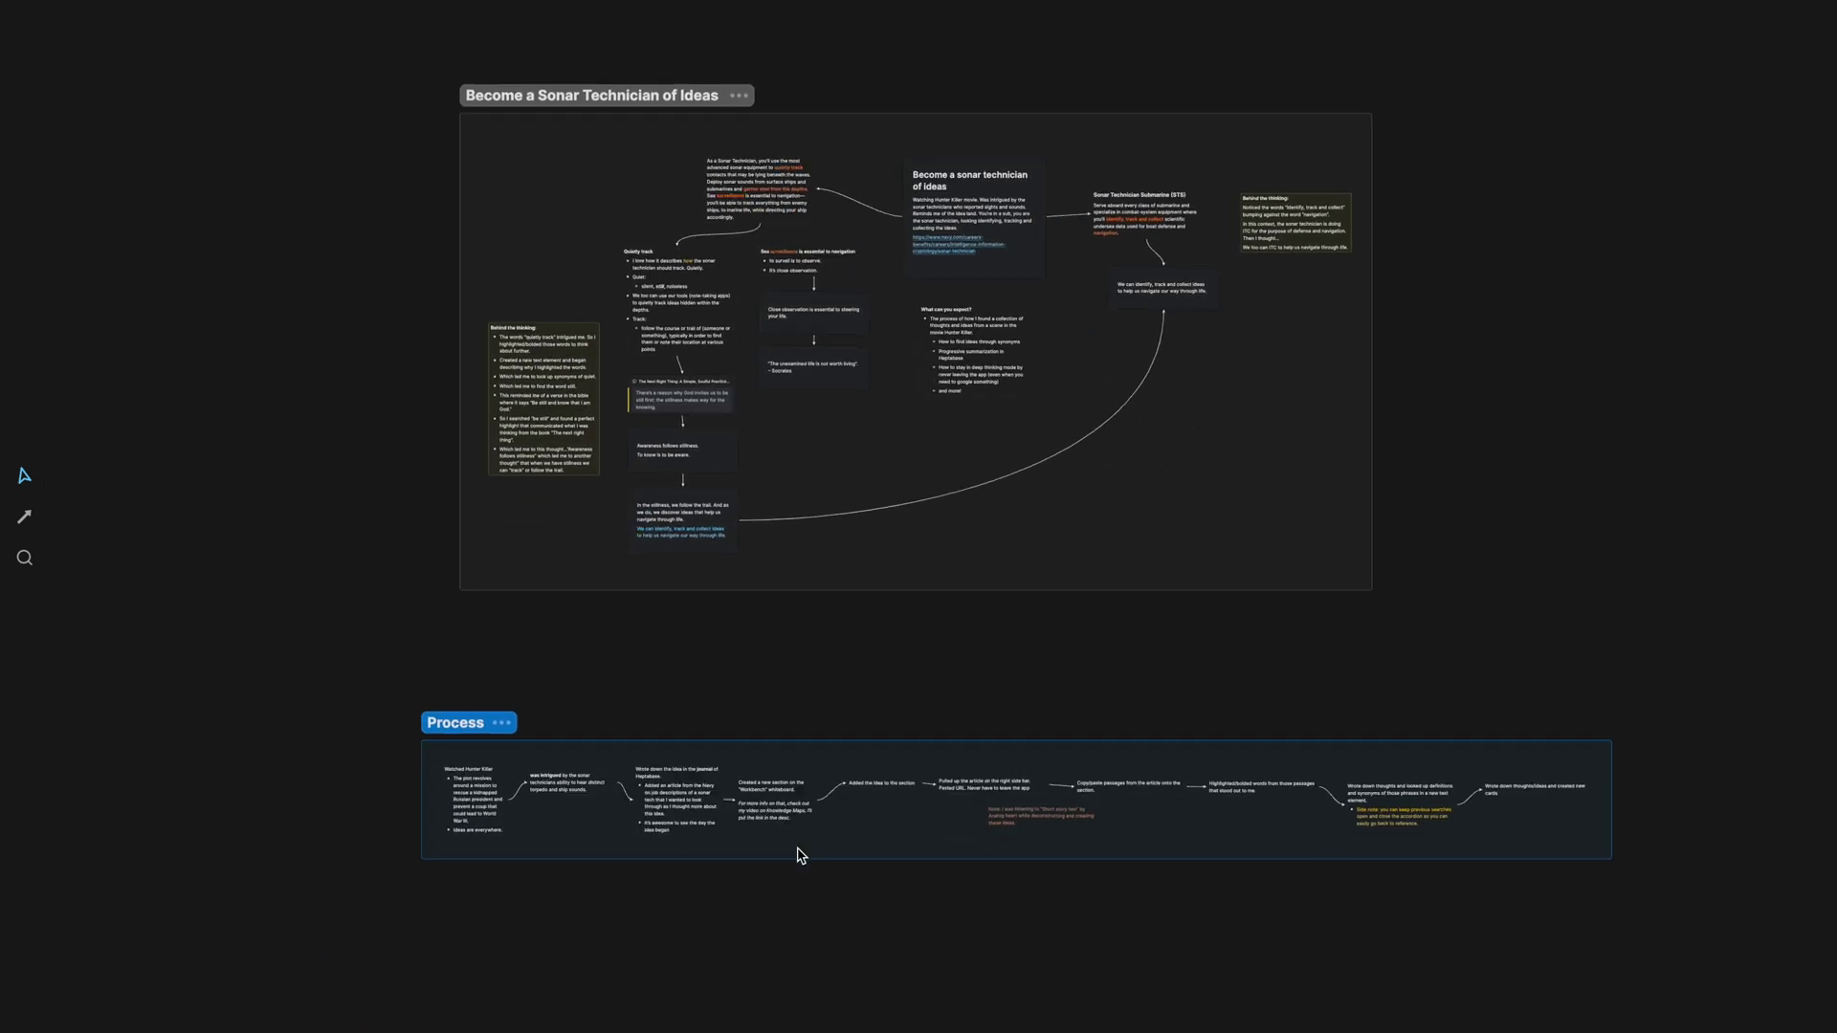
{"action": "scroll", "coordinate": [802, 855], "scroll_direction": "down", "scroll_amount": 2}
{"action": "scroll", "coordinate": [707, 809], "scroll_direction": "up", "scroll_amount": 8}
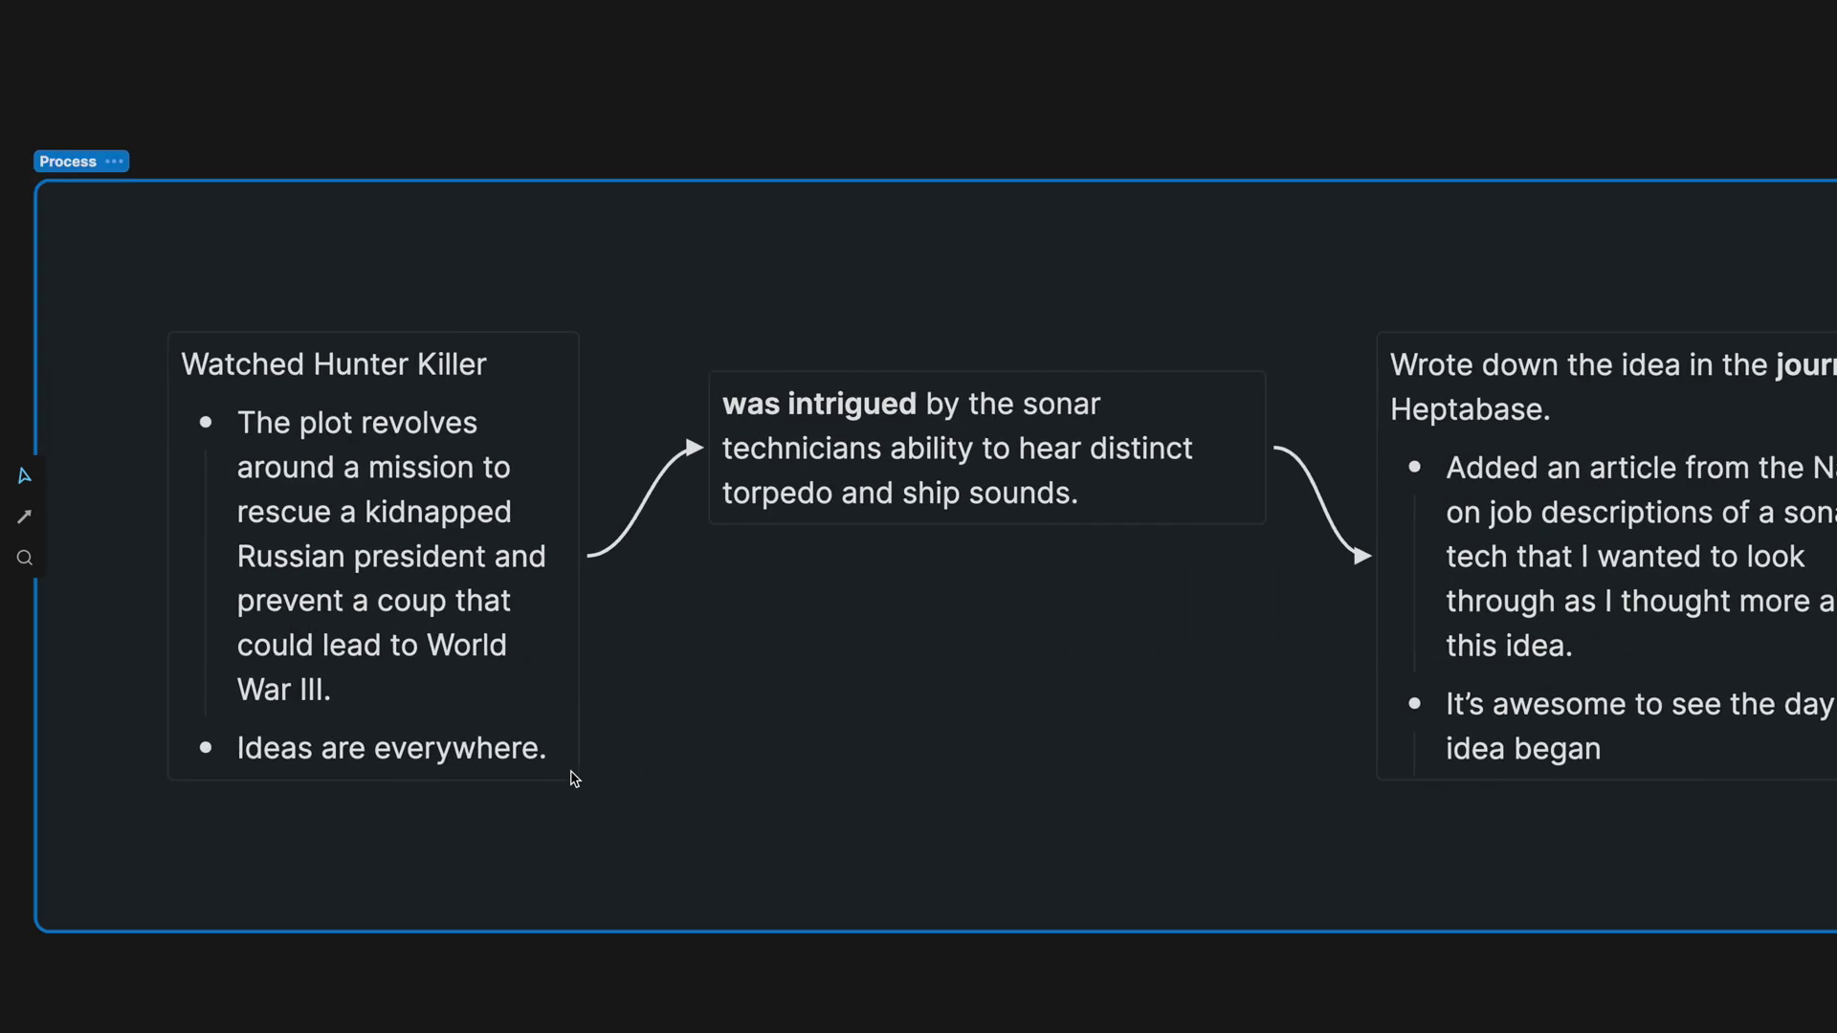
{"action": "scroll", "coordinate": [574, 779], "scroll_direction": "left", "scroll_amount": 2}
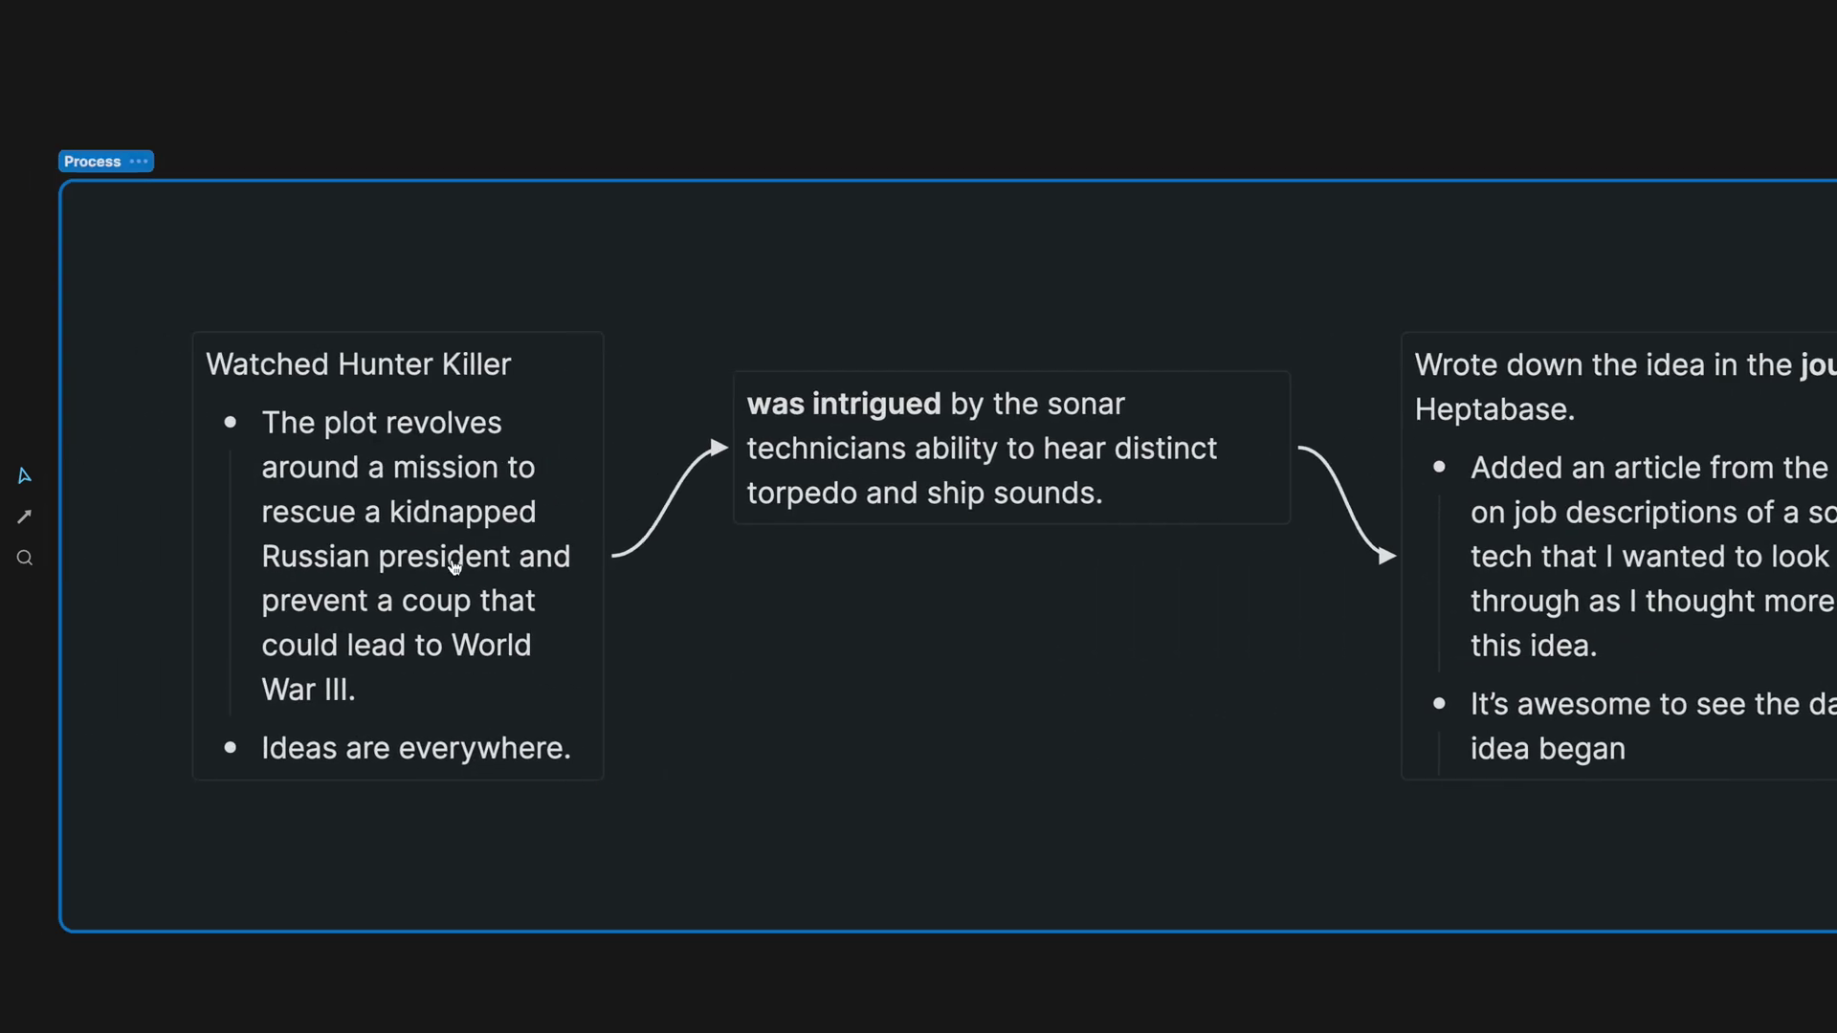
{"action": "scroll", "coordinate": [455, 566], "scroll_direction": "left", "scroll_amount": 2}
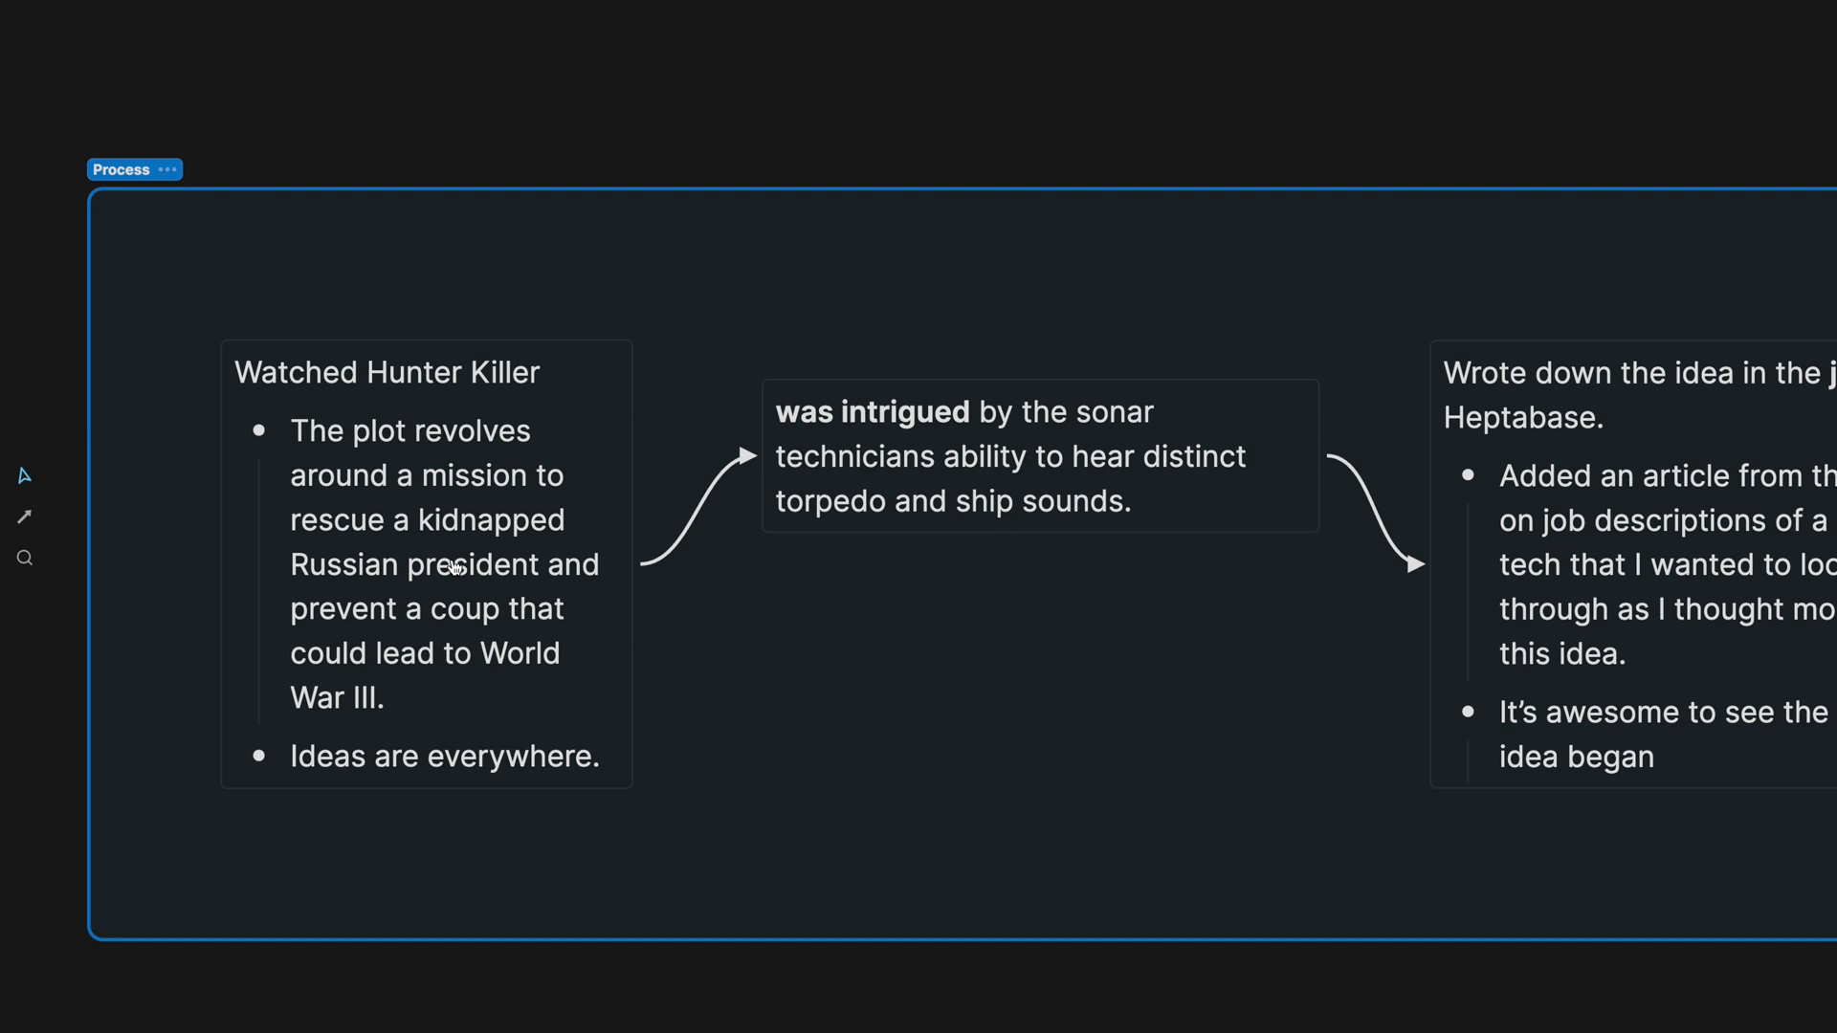
{"action": "left_click_drag", "start_coordinate": [525, 295], "coordinate": [586, 478]}
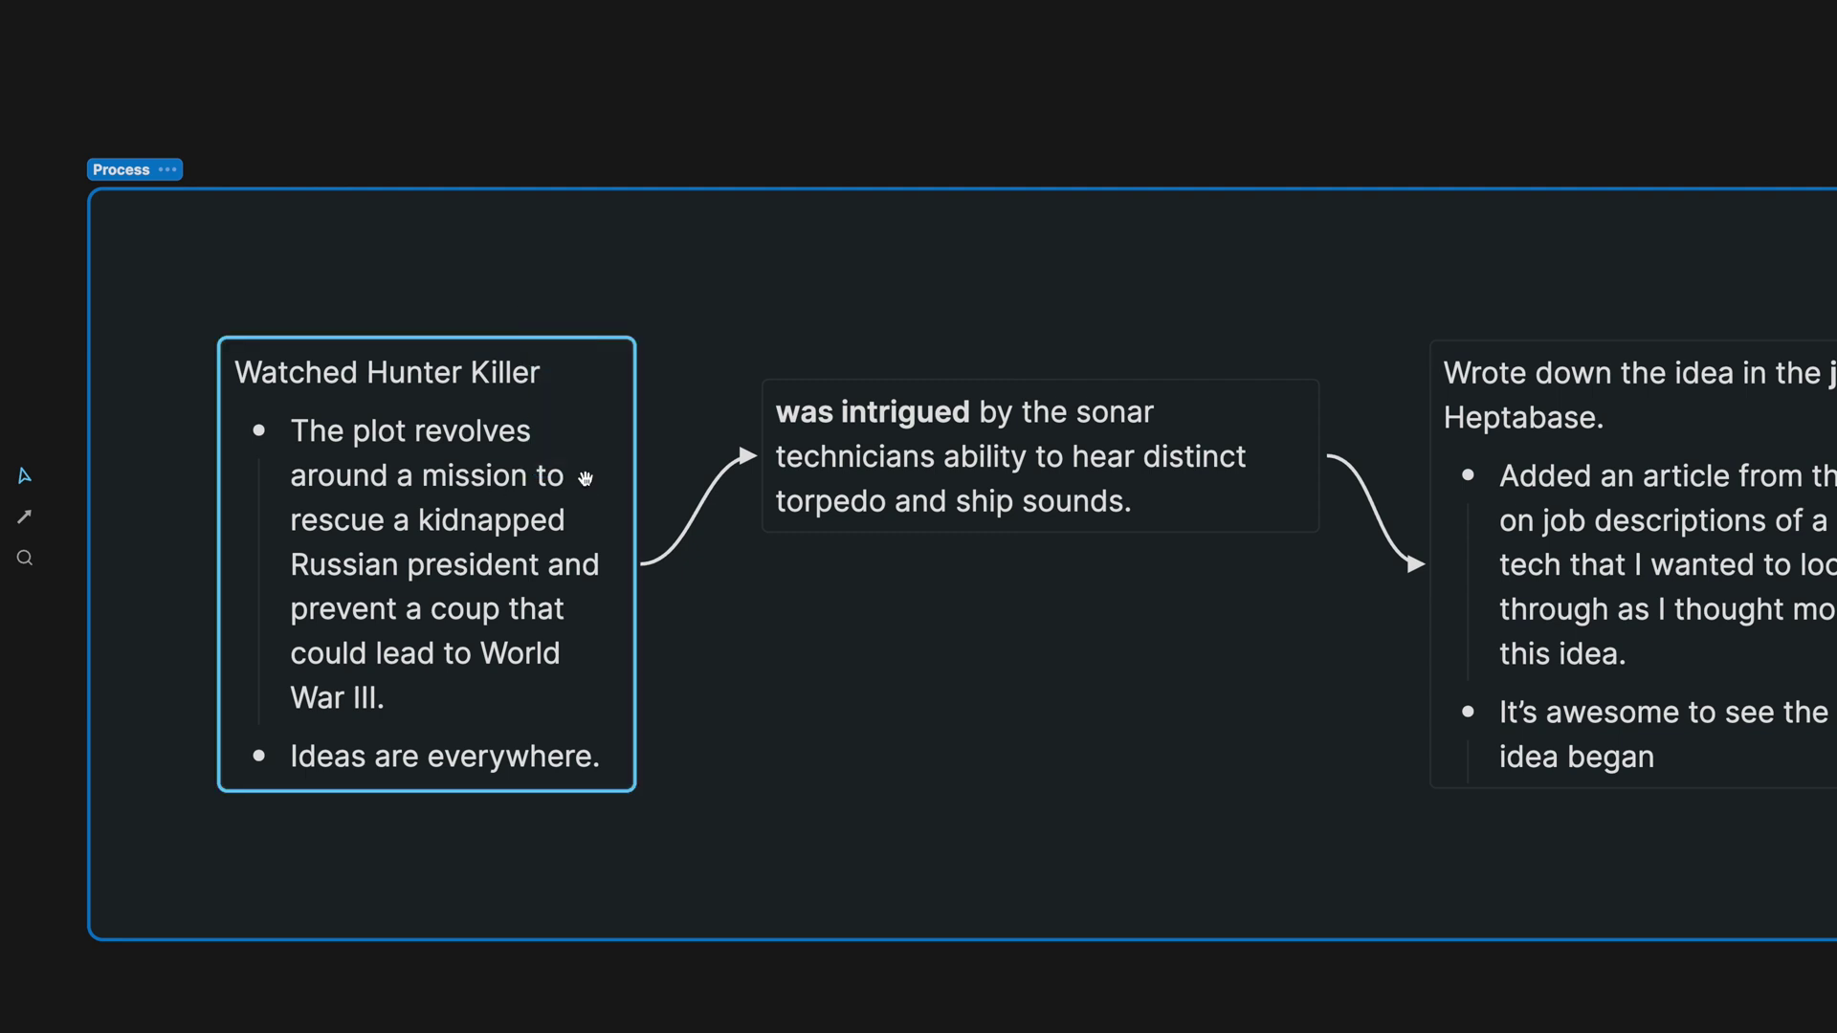
{"action": "left_click_drag", "start_coordinate": [844, 337], "coordinate": [913, 503]}
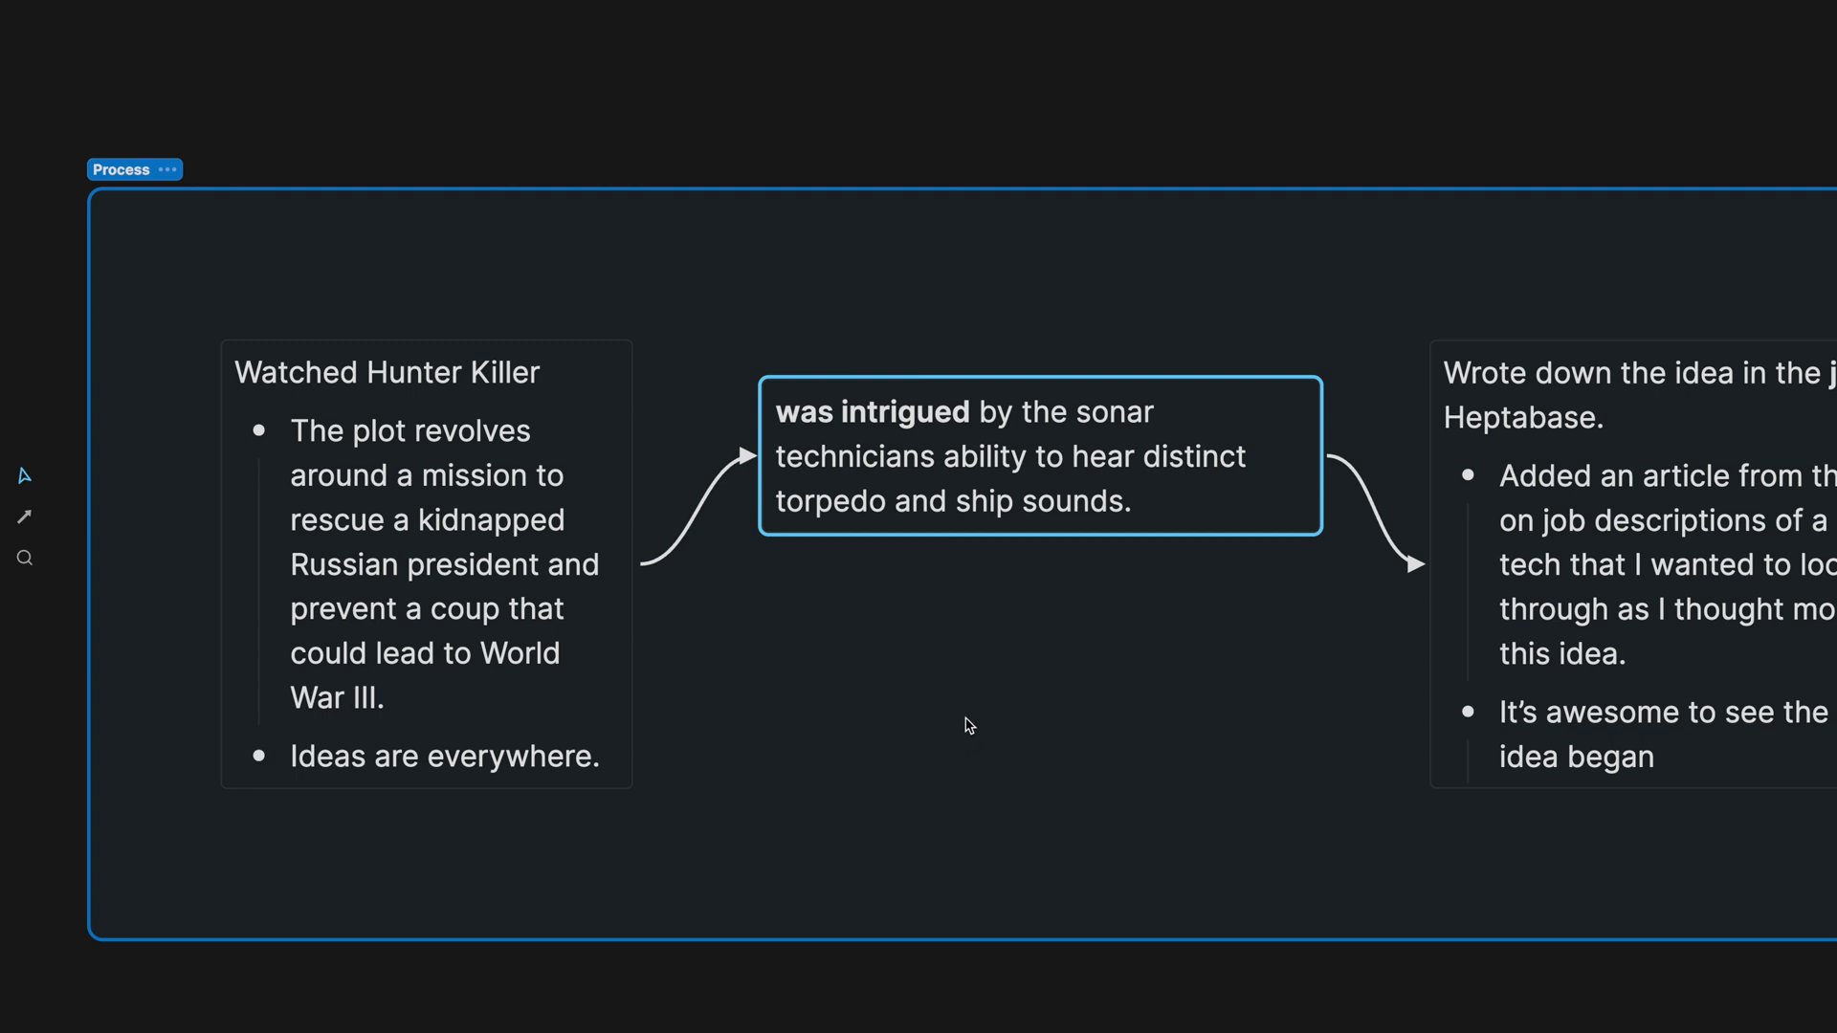
Select the 'writing the idea down' card and show the left sidebar with Journal, Map and tabs.
{"action": "scroll", "coordinate": [962, 726], "scroll_direction": "right", "scroll_amount": 5}
{"action": "left_click_drag", "start_coordinate": [835, 274], "coordinate": [1034, 514]}
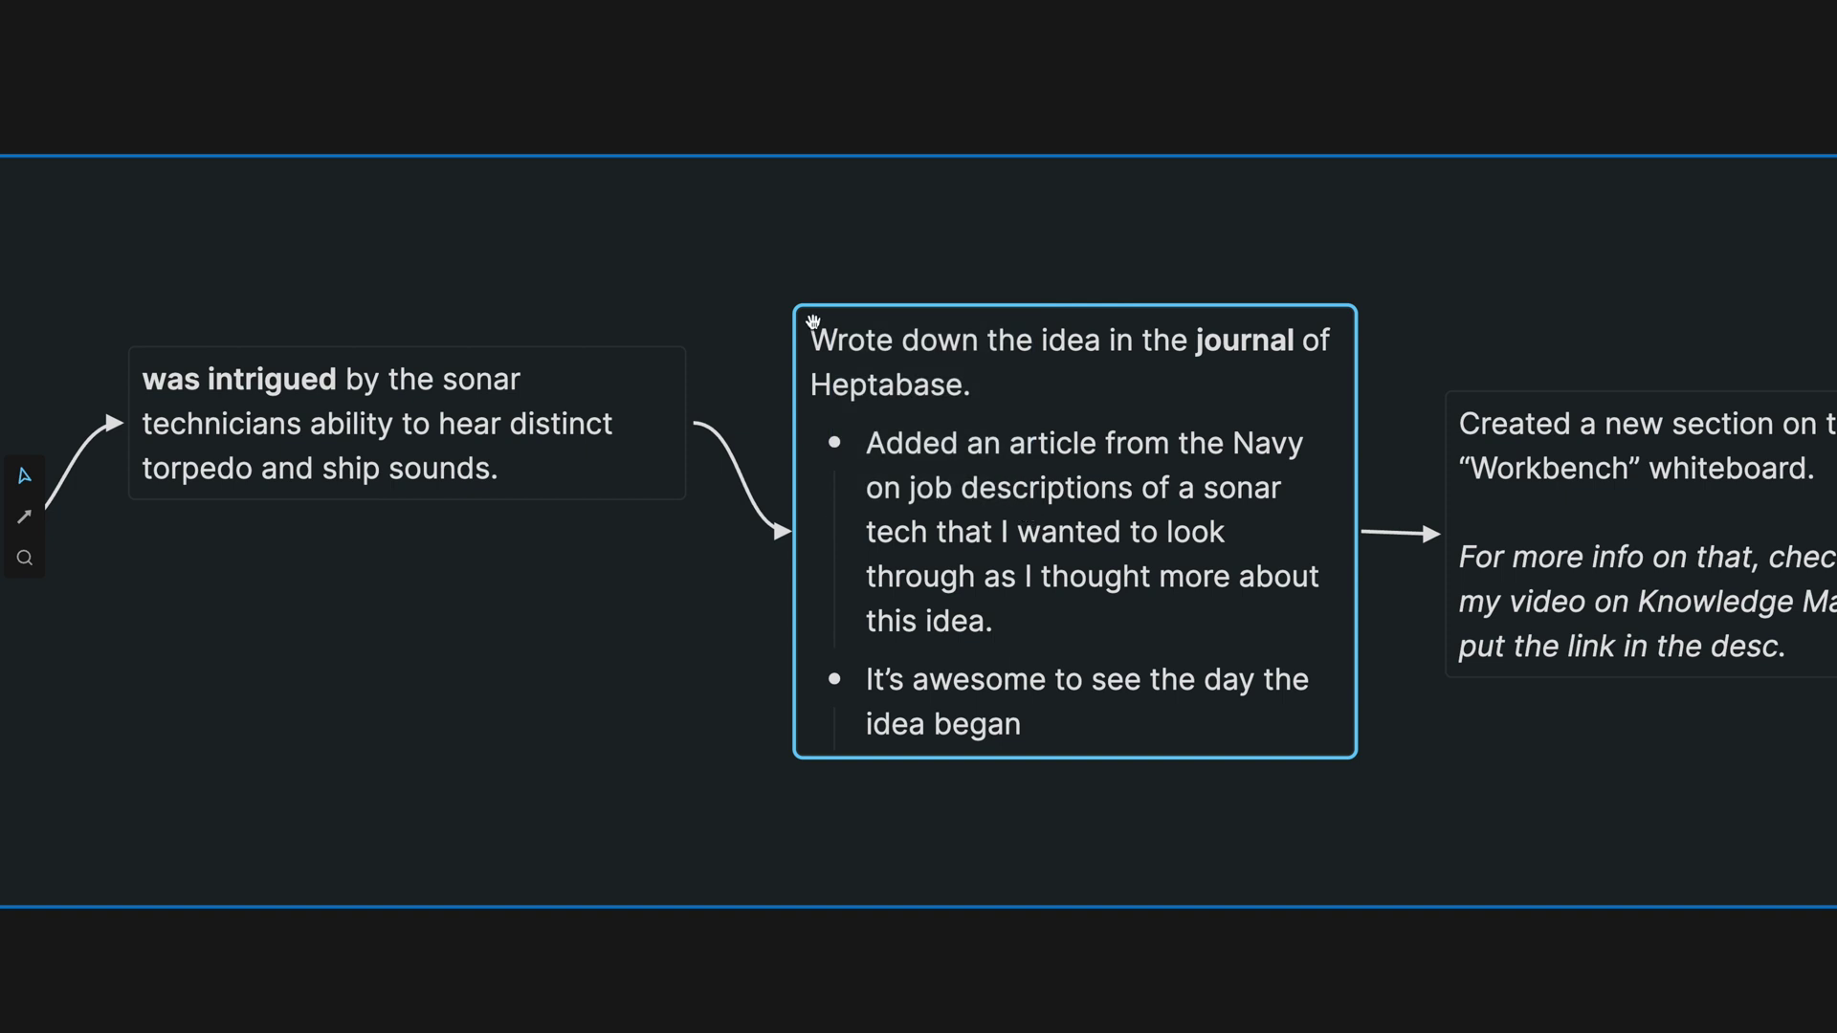
{"action": "key", "text": "super+backslash"}
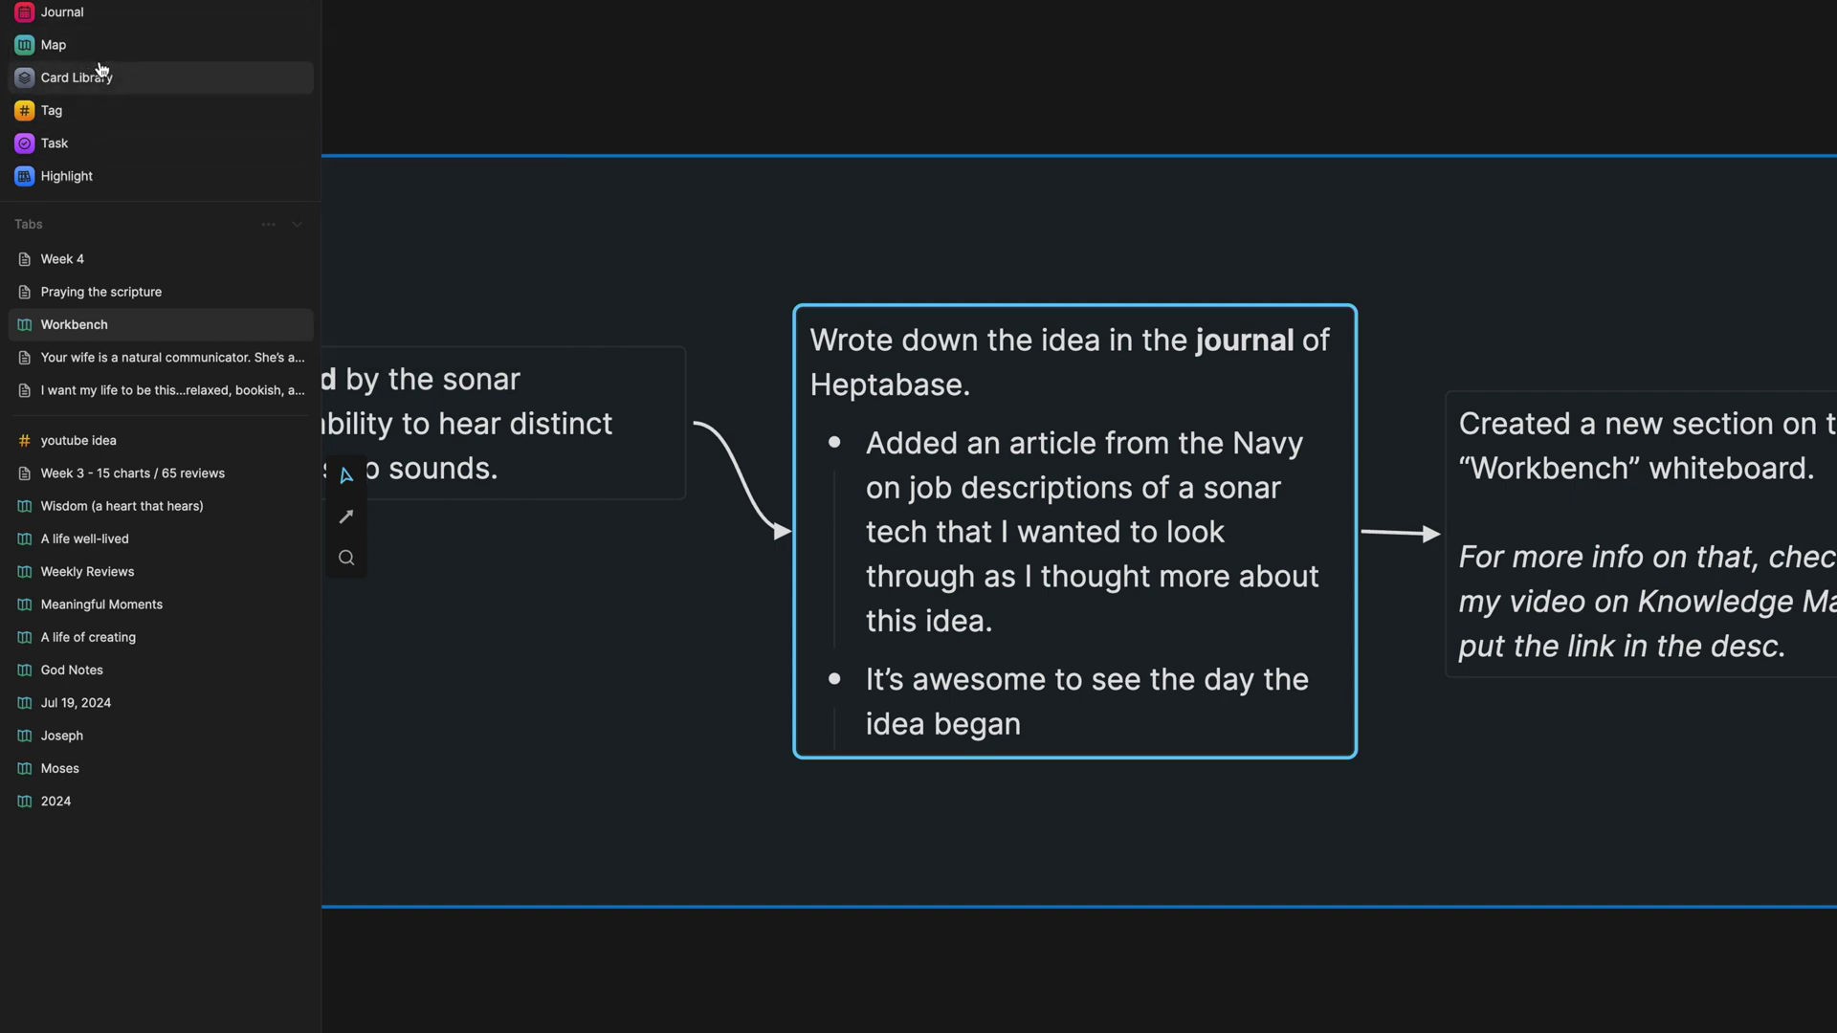
Dismiss the sidebar and begin editing the 'Wrote down the idea' journal step card.
{"action": "left_click", "coordinate": [636, 272]}
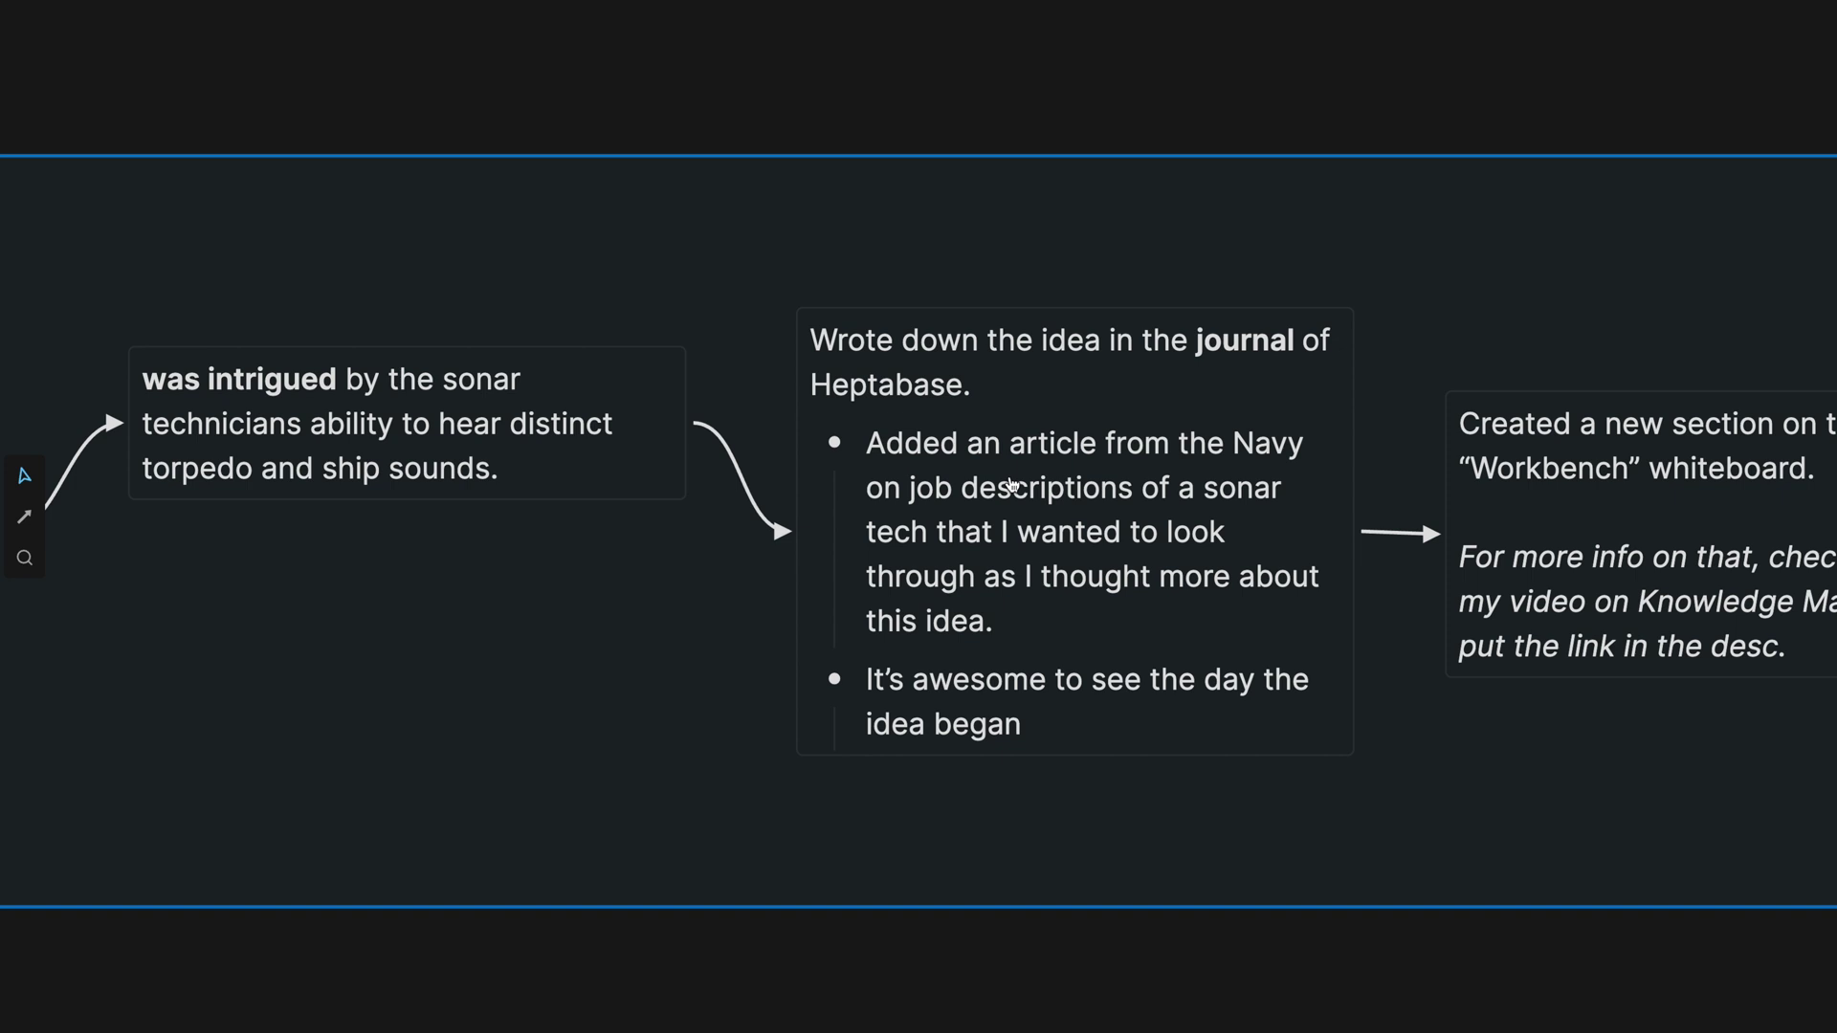
{"action": "left_click", "coordinate": [866, 440]}
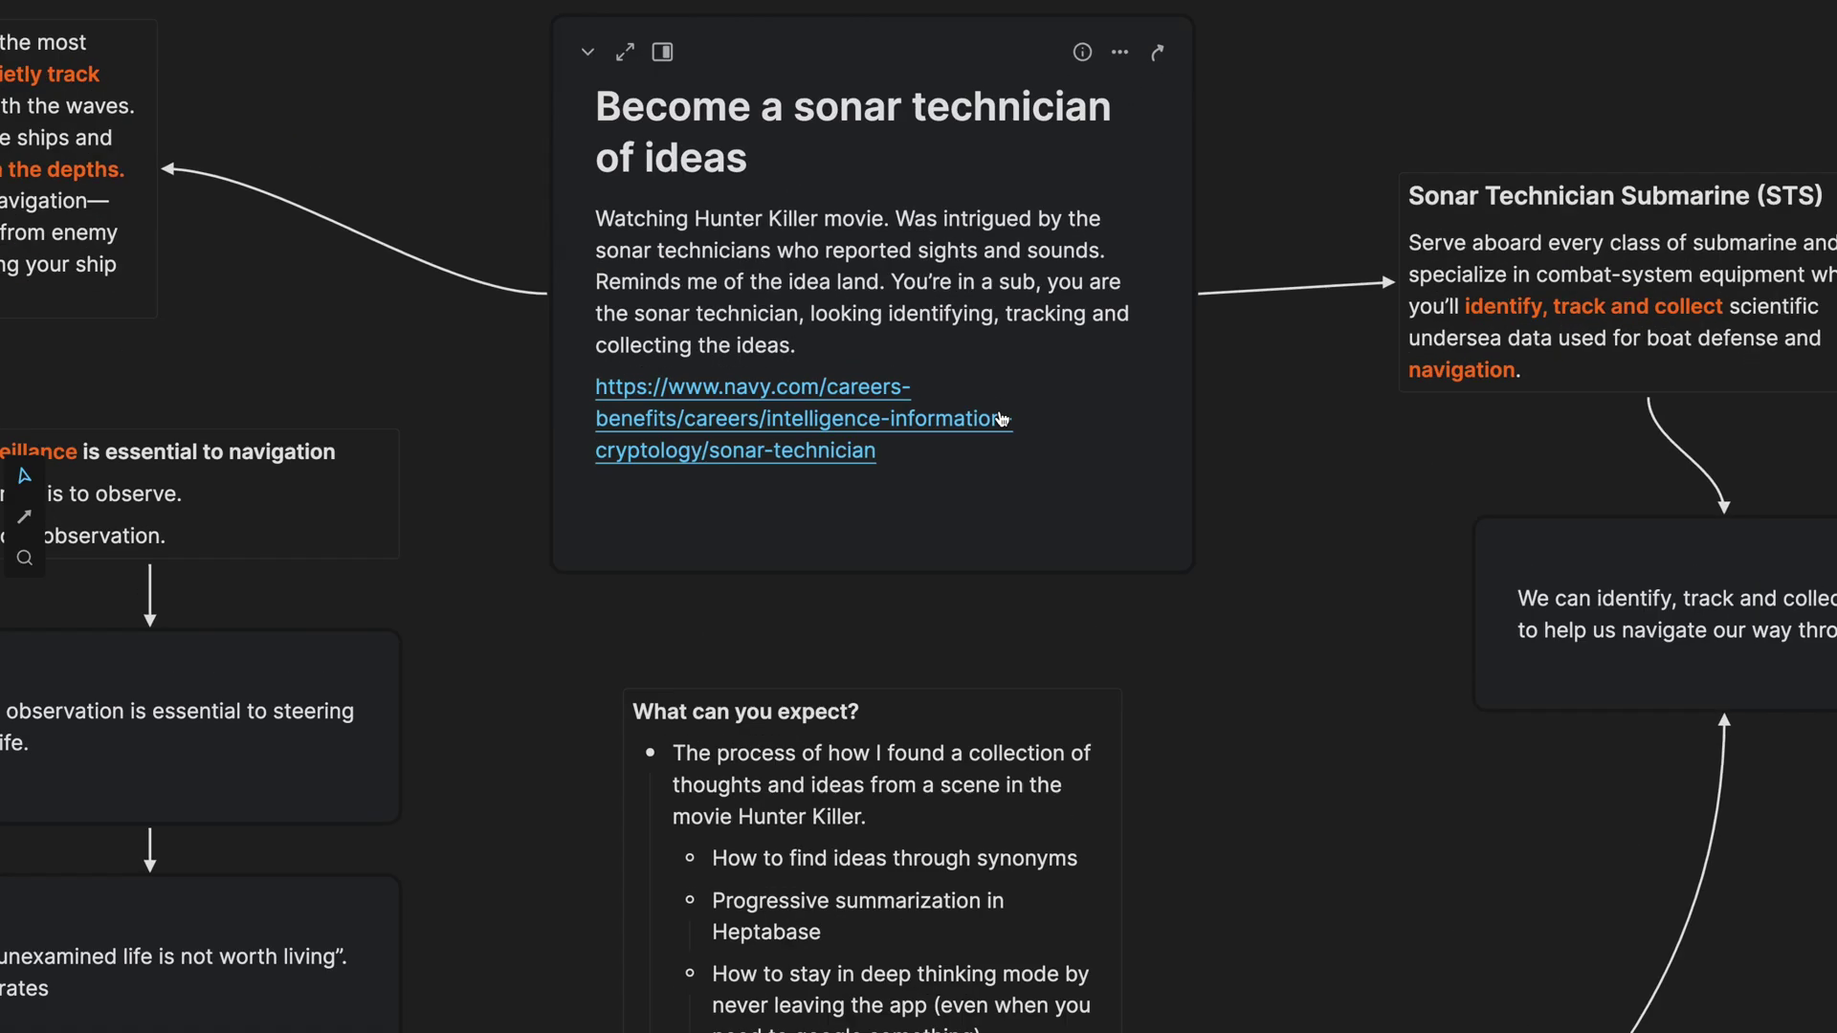
View the sonar card's backlinks and preview its Jun 26, 2024 journal entry.
{"action": "scroll", "coordinate": [1002, 419], "scroll_direction": "up", "scroll_amount": 5}
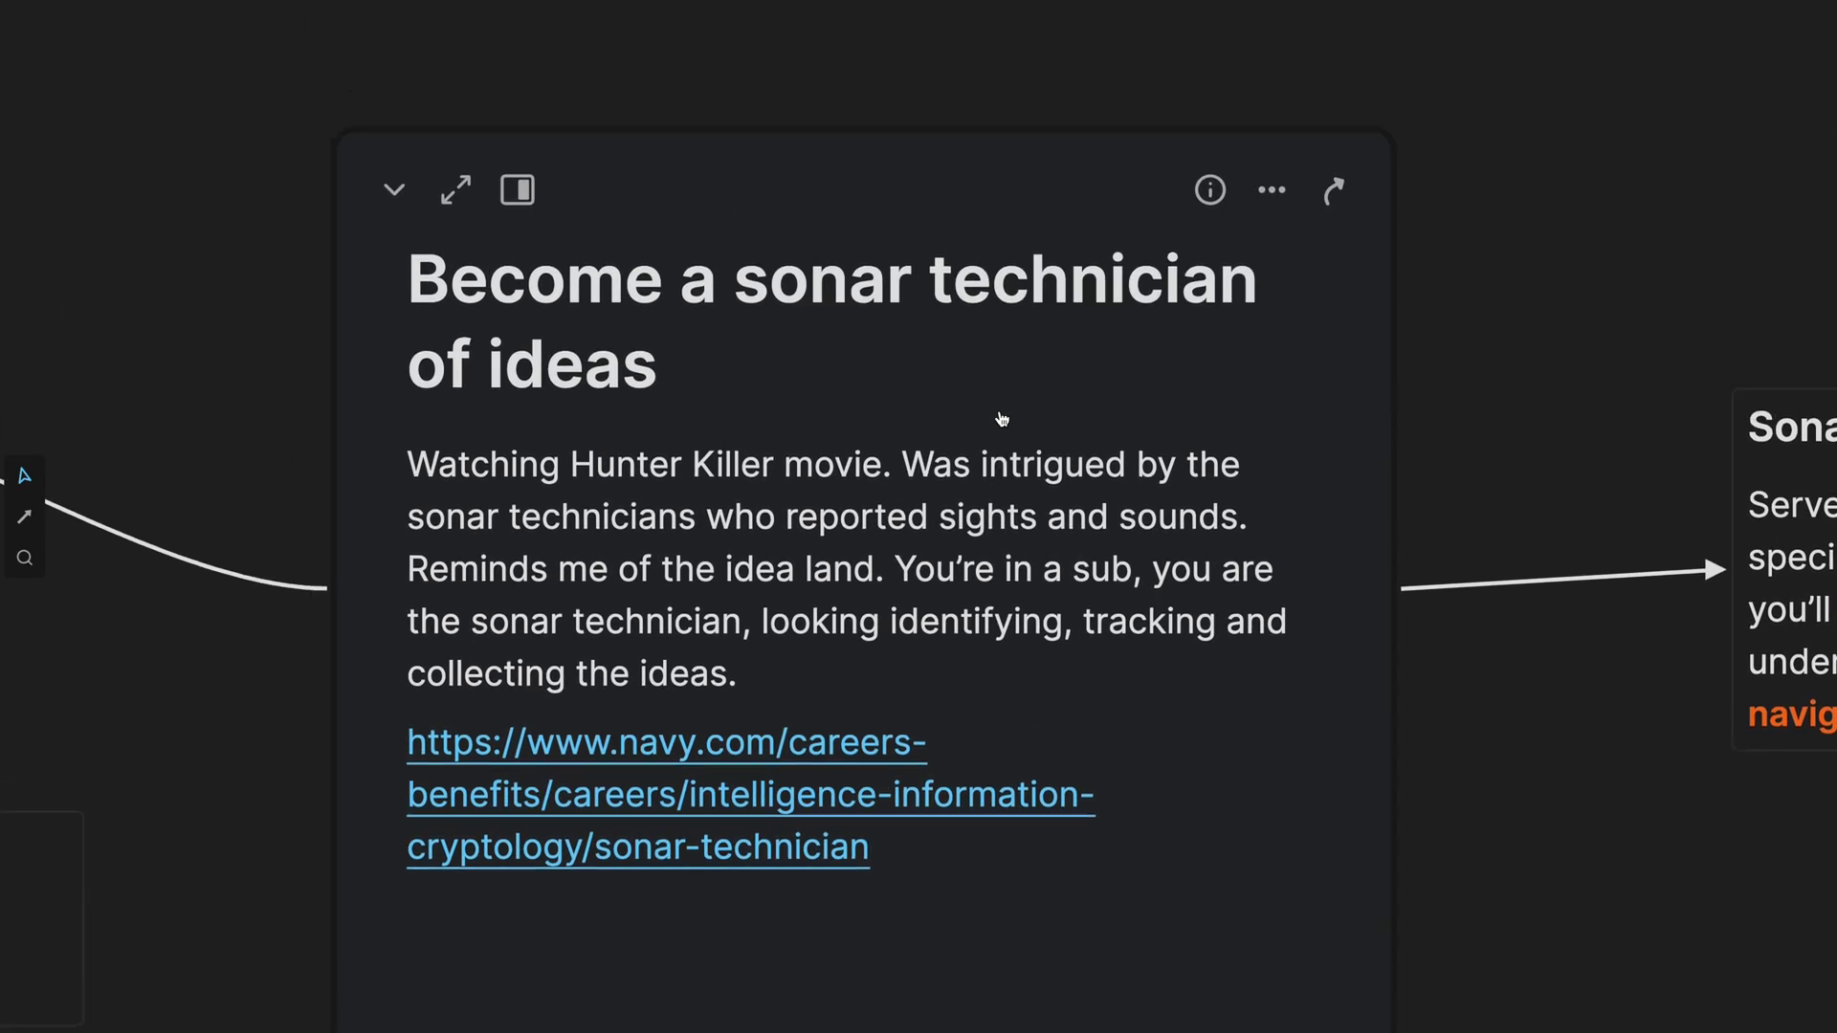
{"action": "scroll", "coordinate": [1002, 418], "scroll_direction": "down", "scroll_amount": 1}
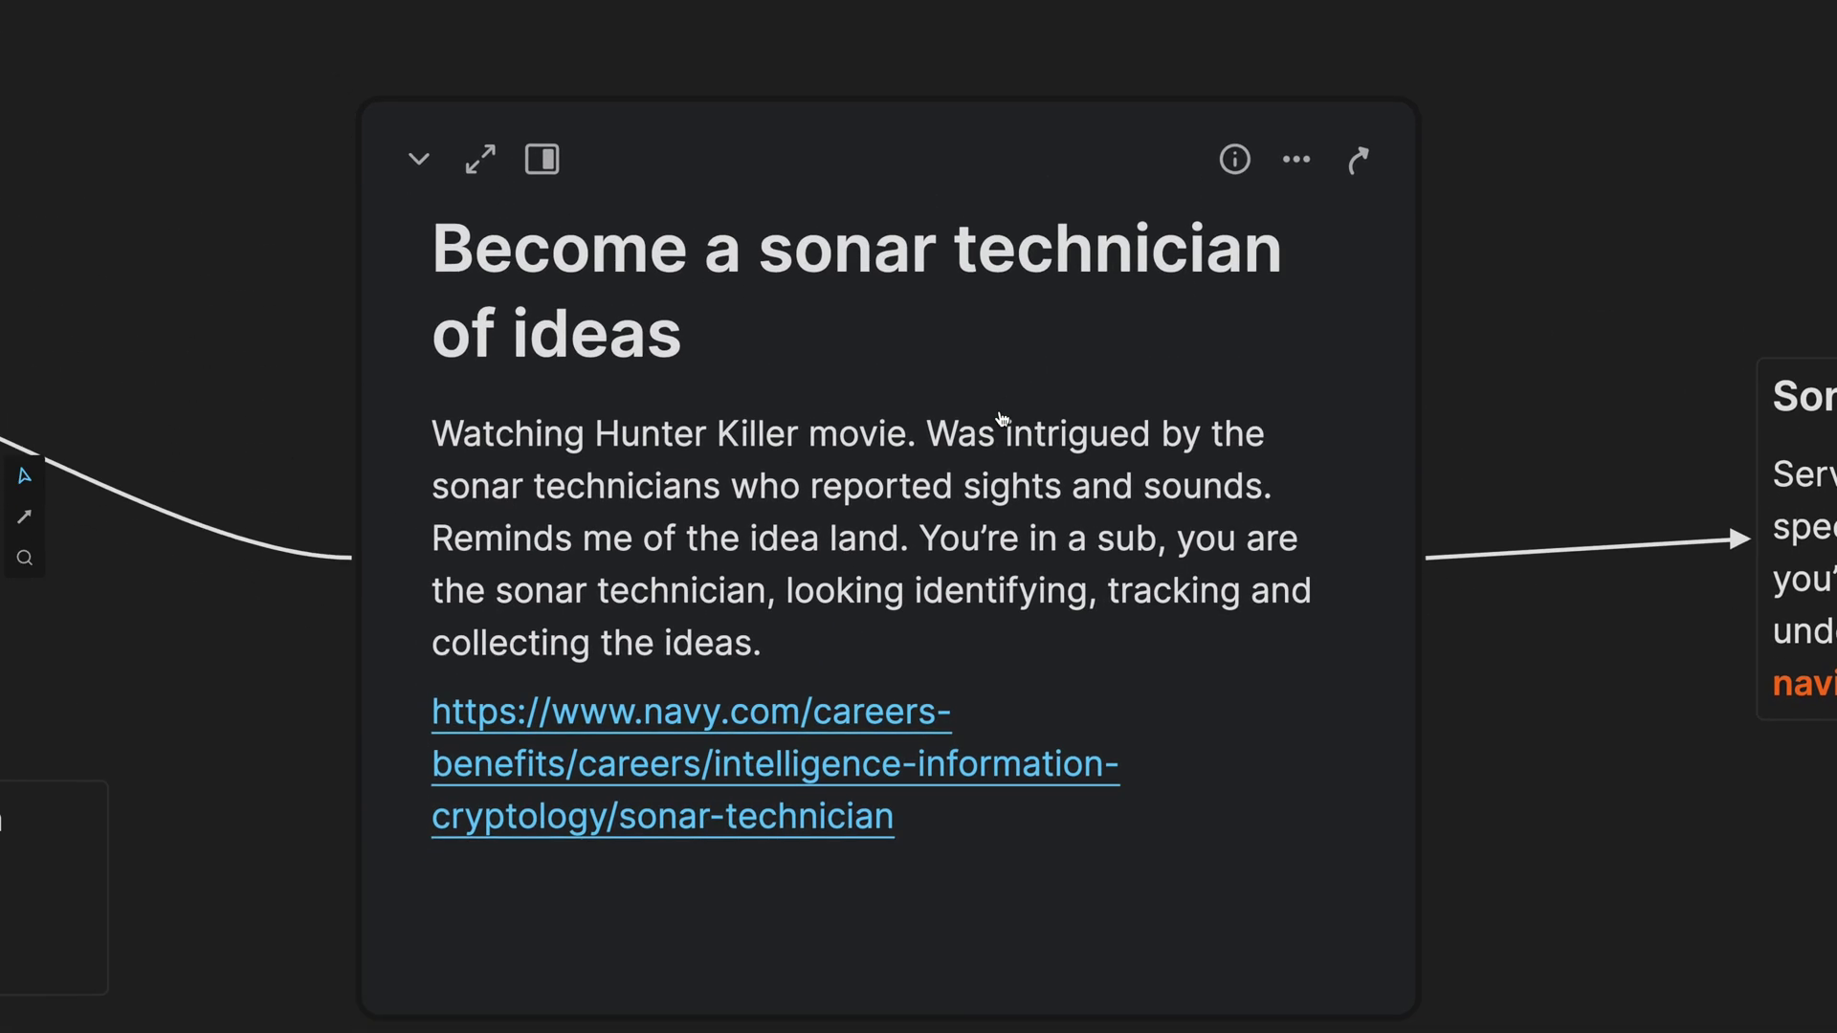
{"action": "left_click", "coordinate": [1235, 159]}
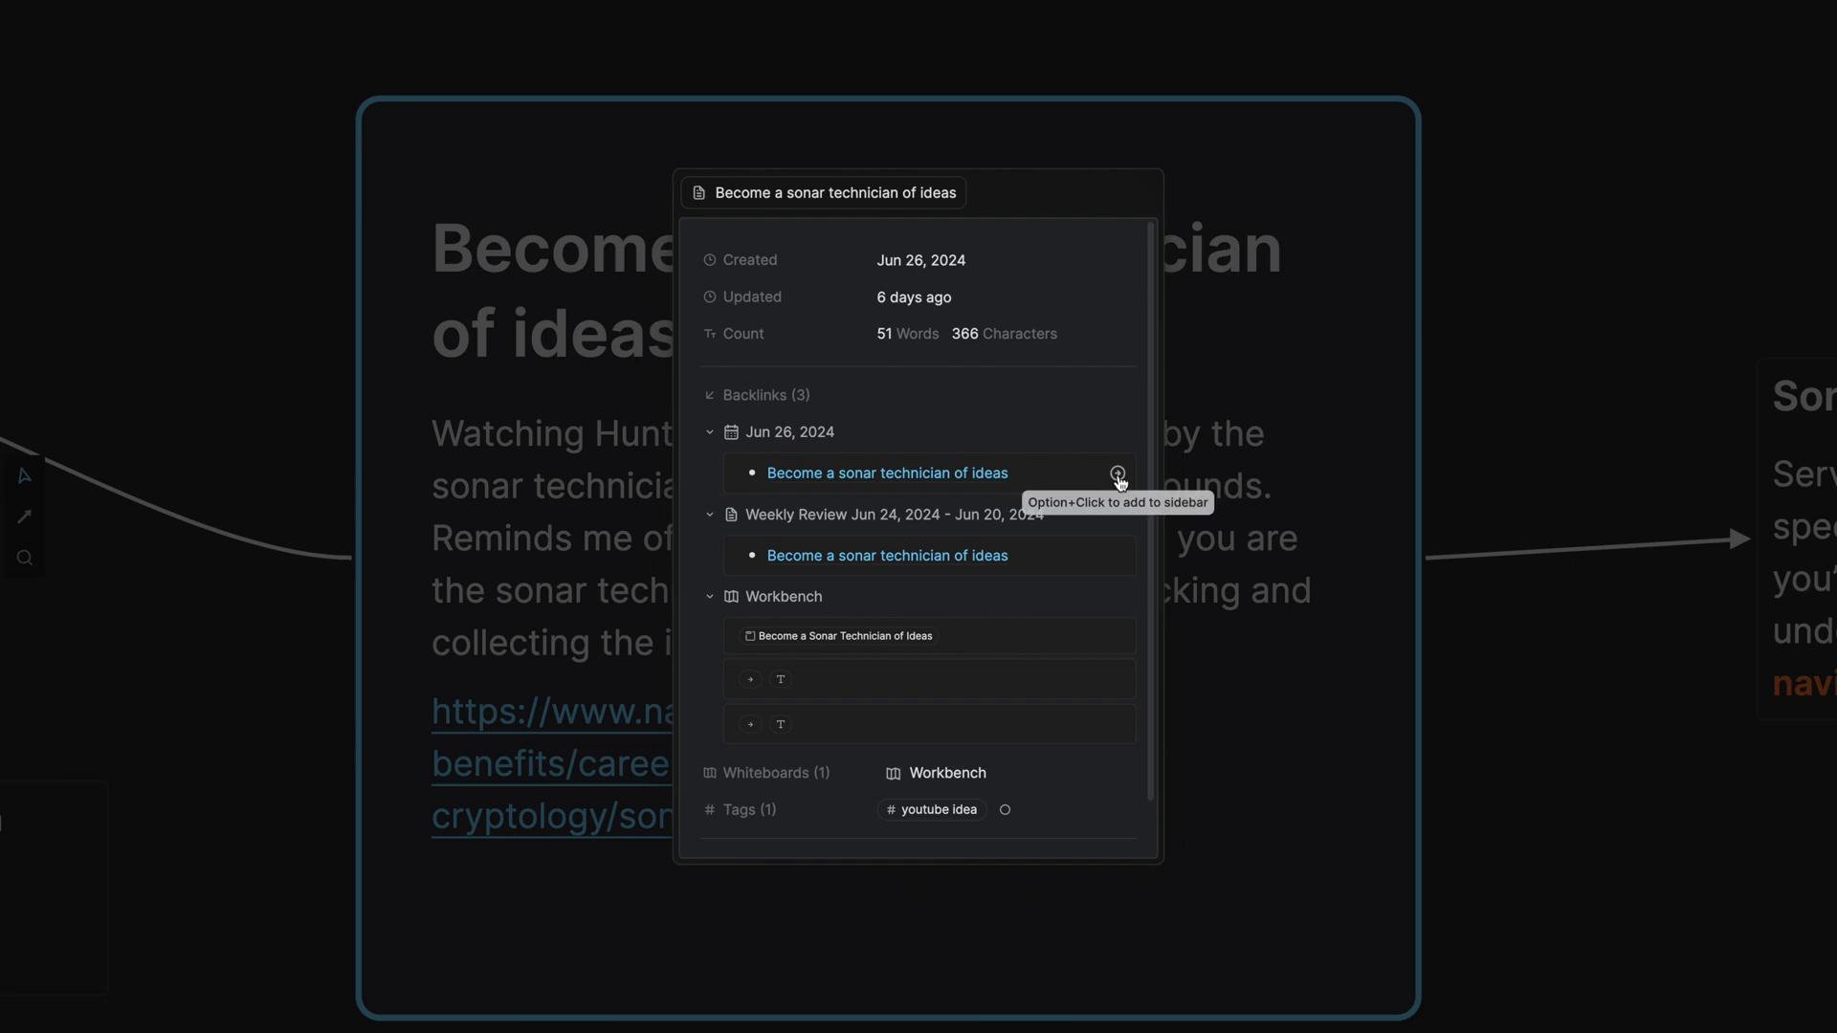
{"action": "left_click", "coordinate": [1118, 476]}
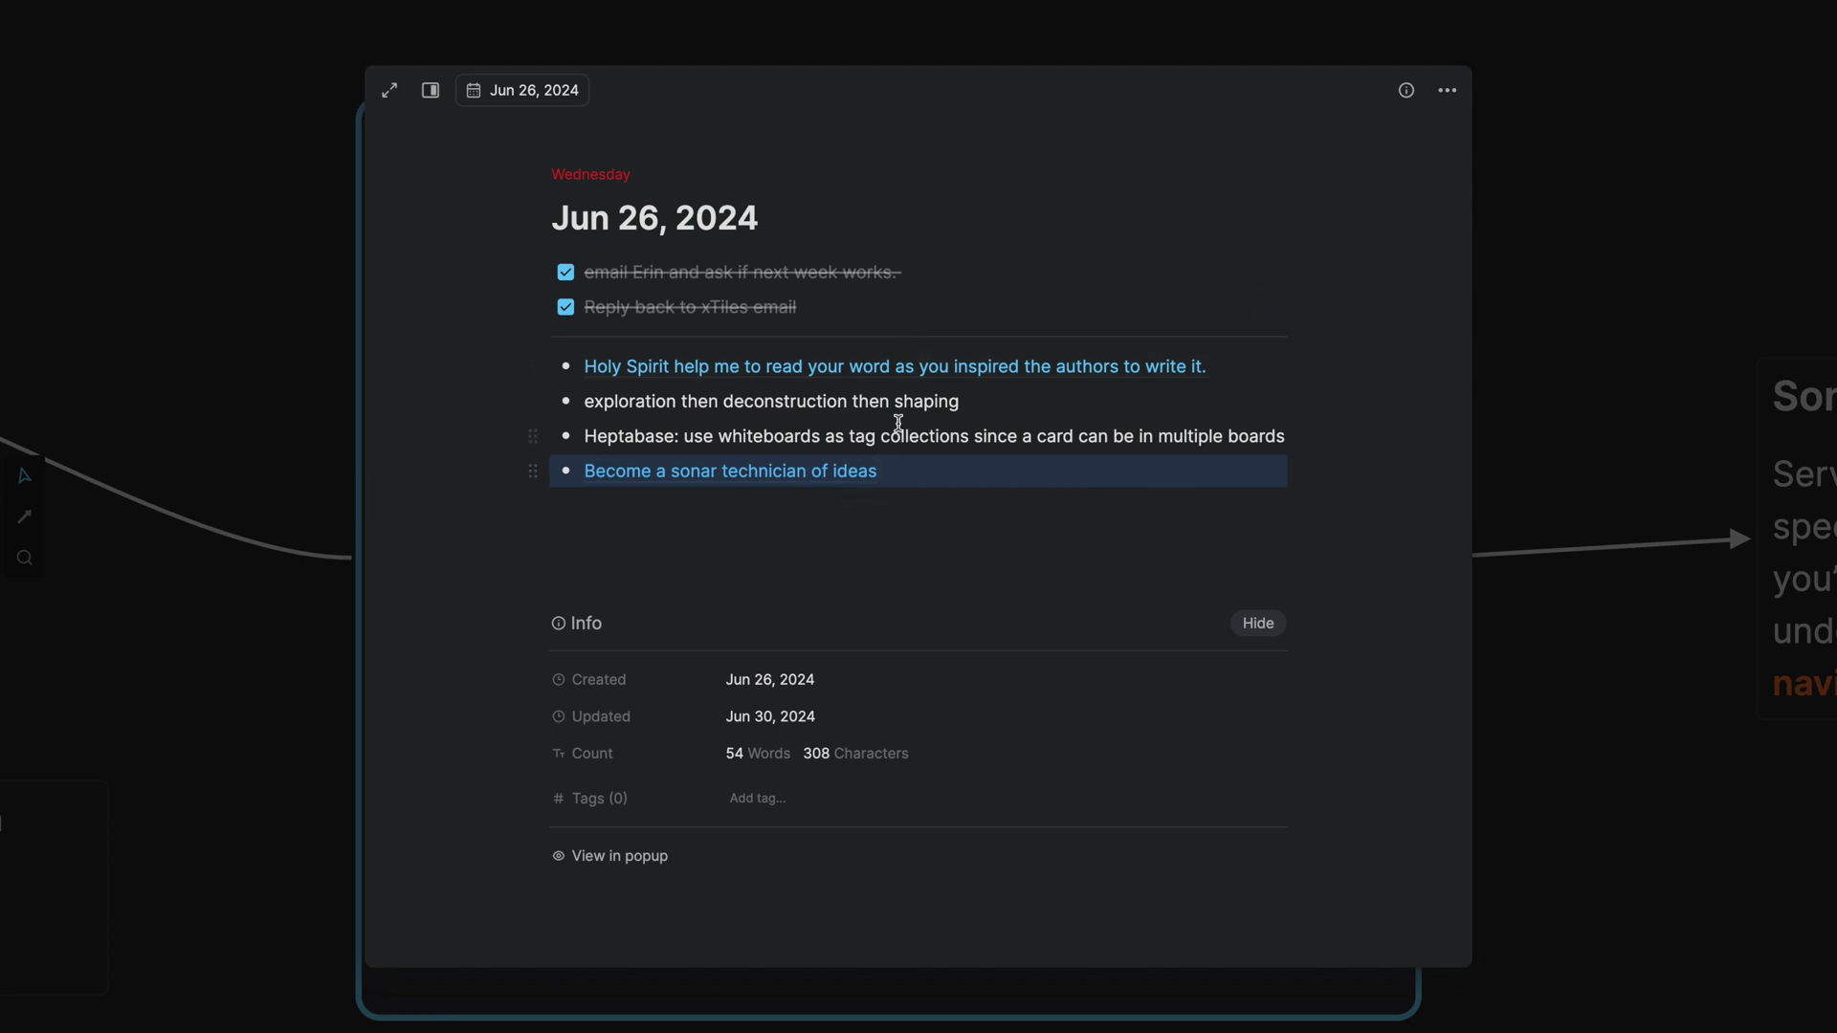
{"action": "key", "text": "Escape"}
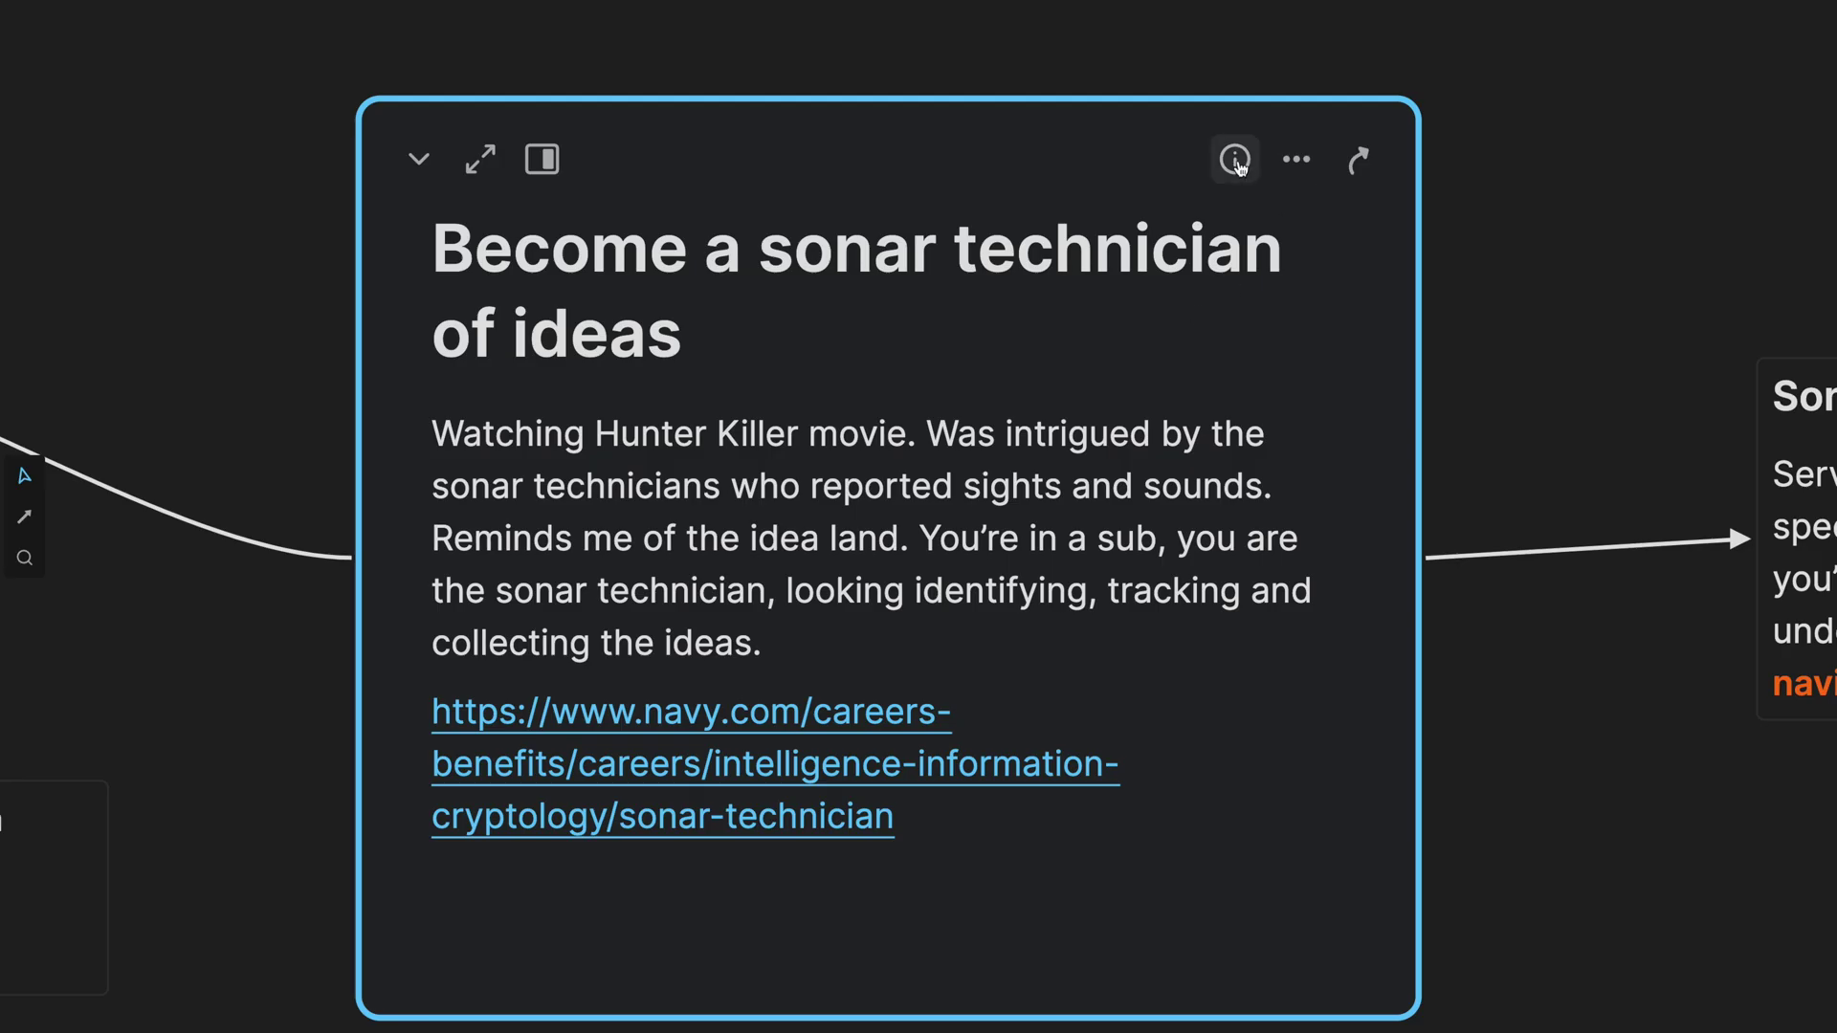
Reopen and close the card's info panel, then zoom out to the whole sonar section.
{"action": "left_click", "coordinate": [1236, 161]}
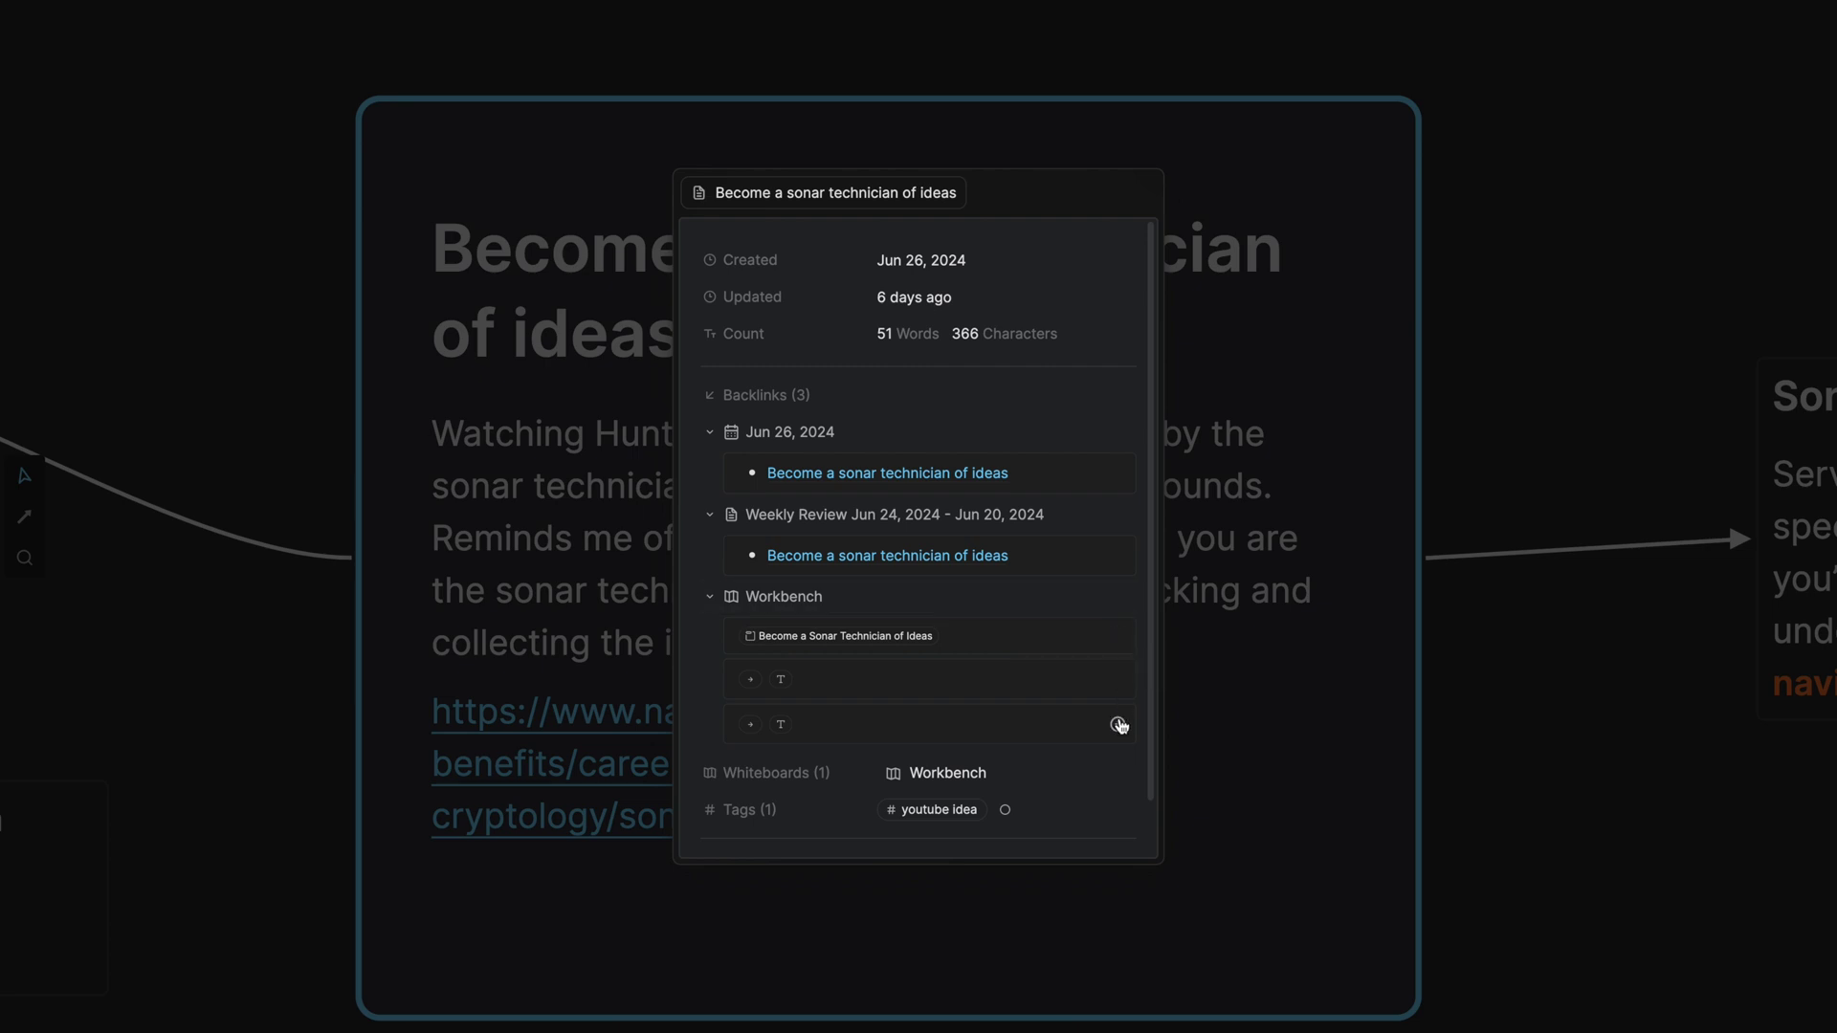
{"action": "left_click", "coordinate": [1233, 725]}
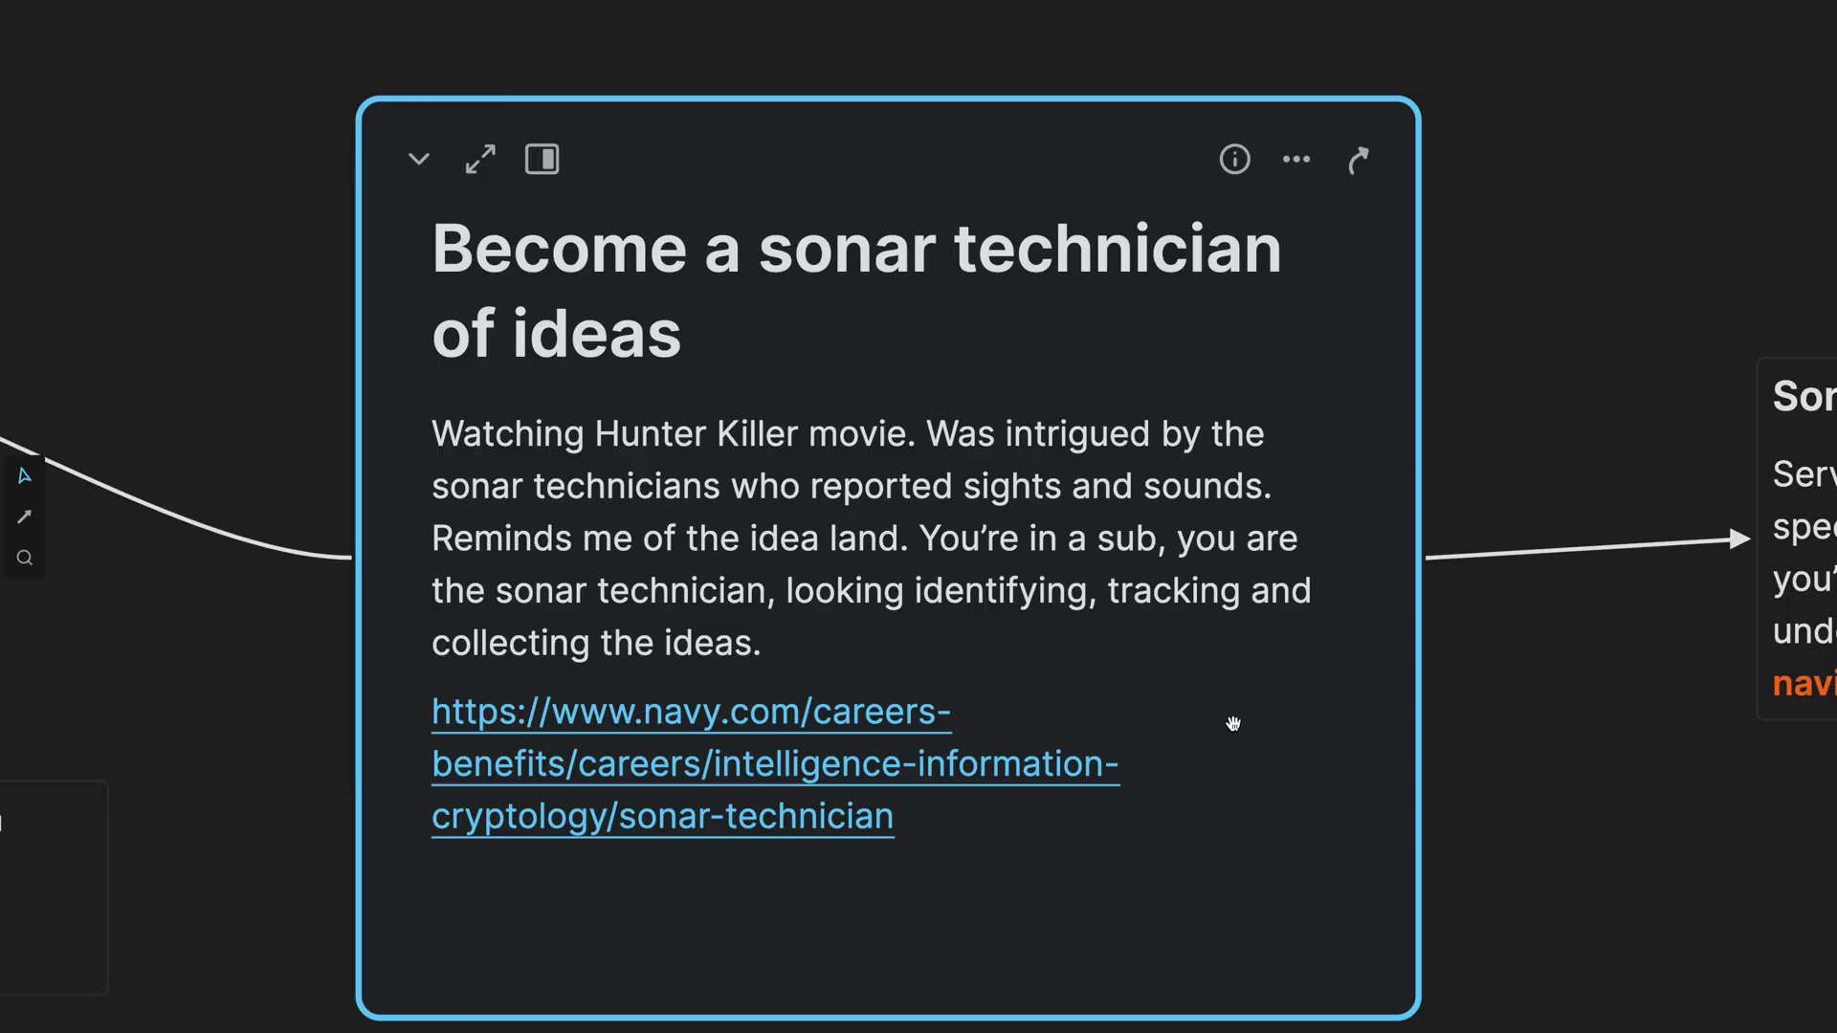
{"action": "key", "text": "shift+1"}
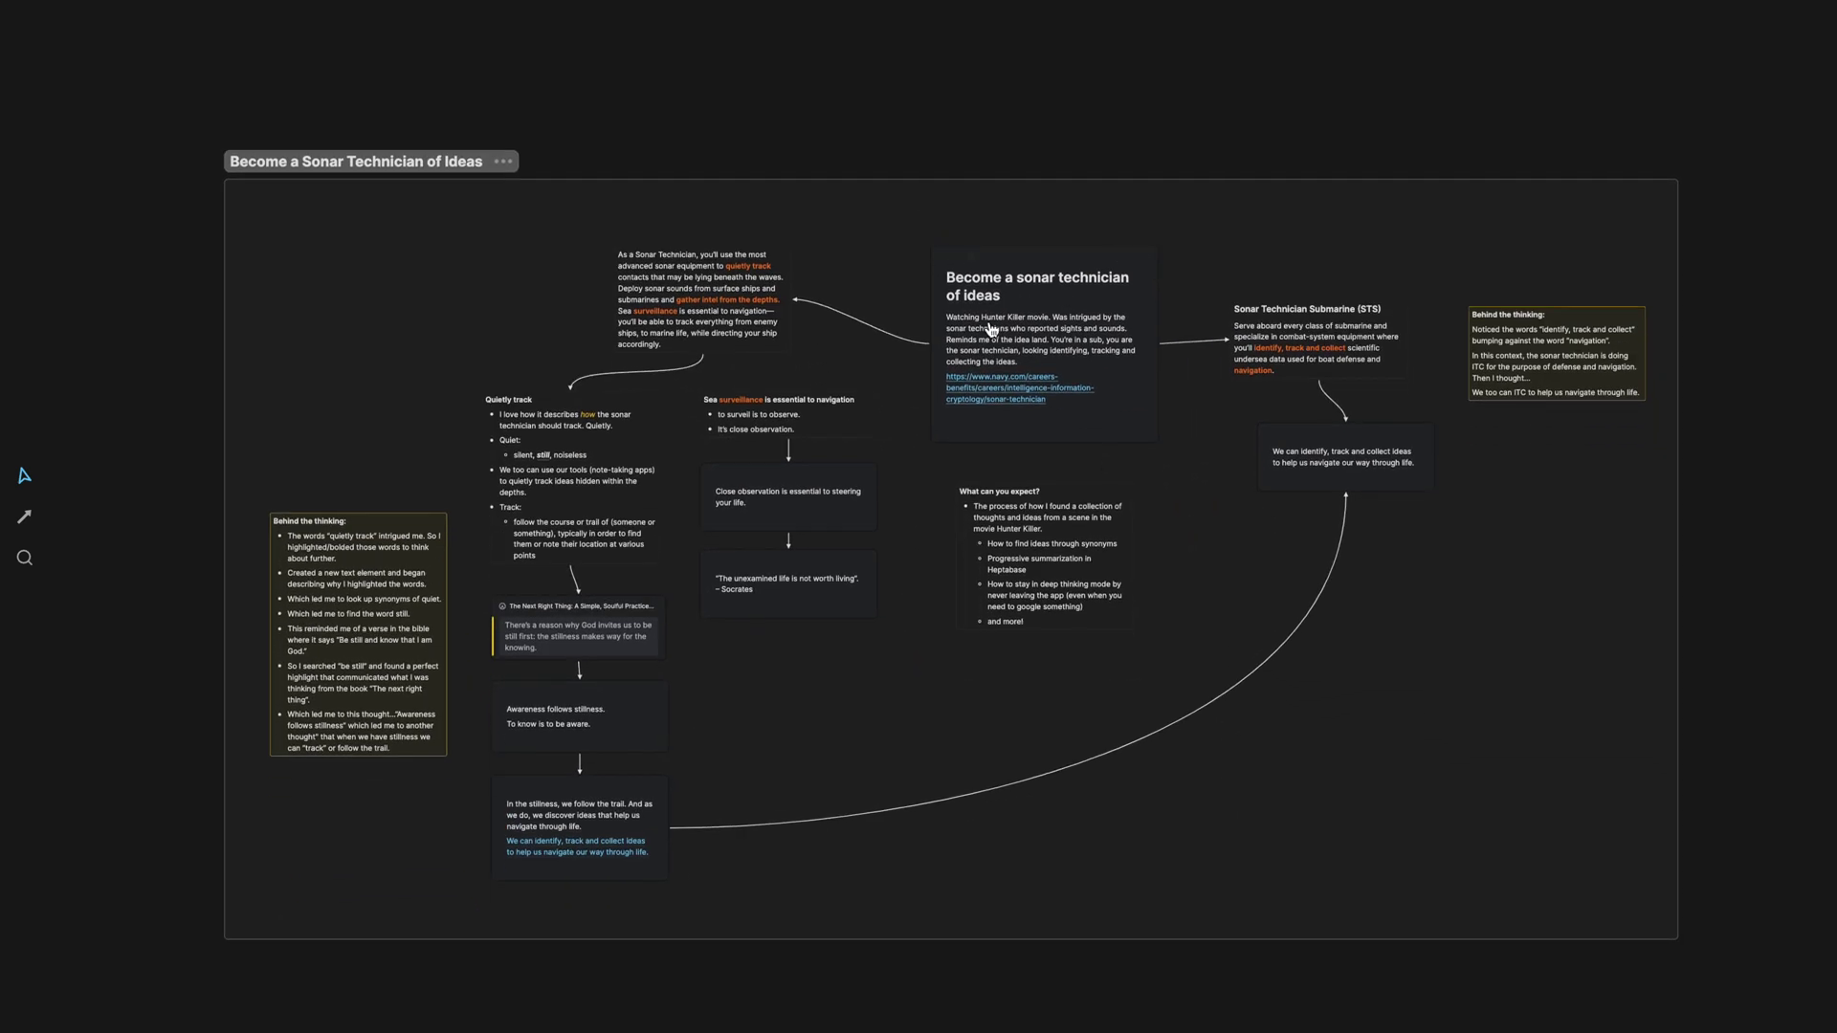
{"action": "left_click_drag", "start_coordinate": [892, 219], "coordinate": [1073, 386]}
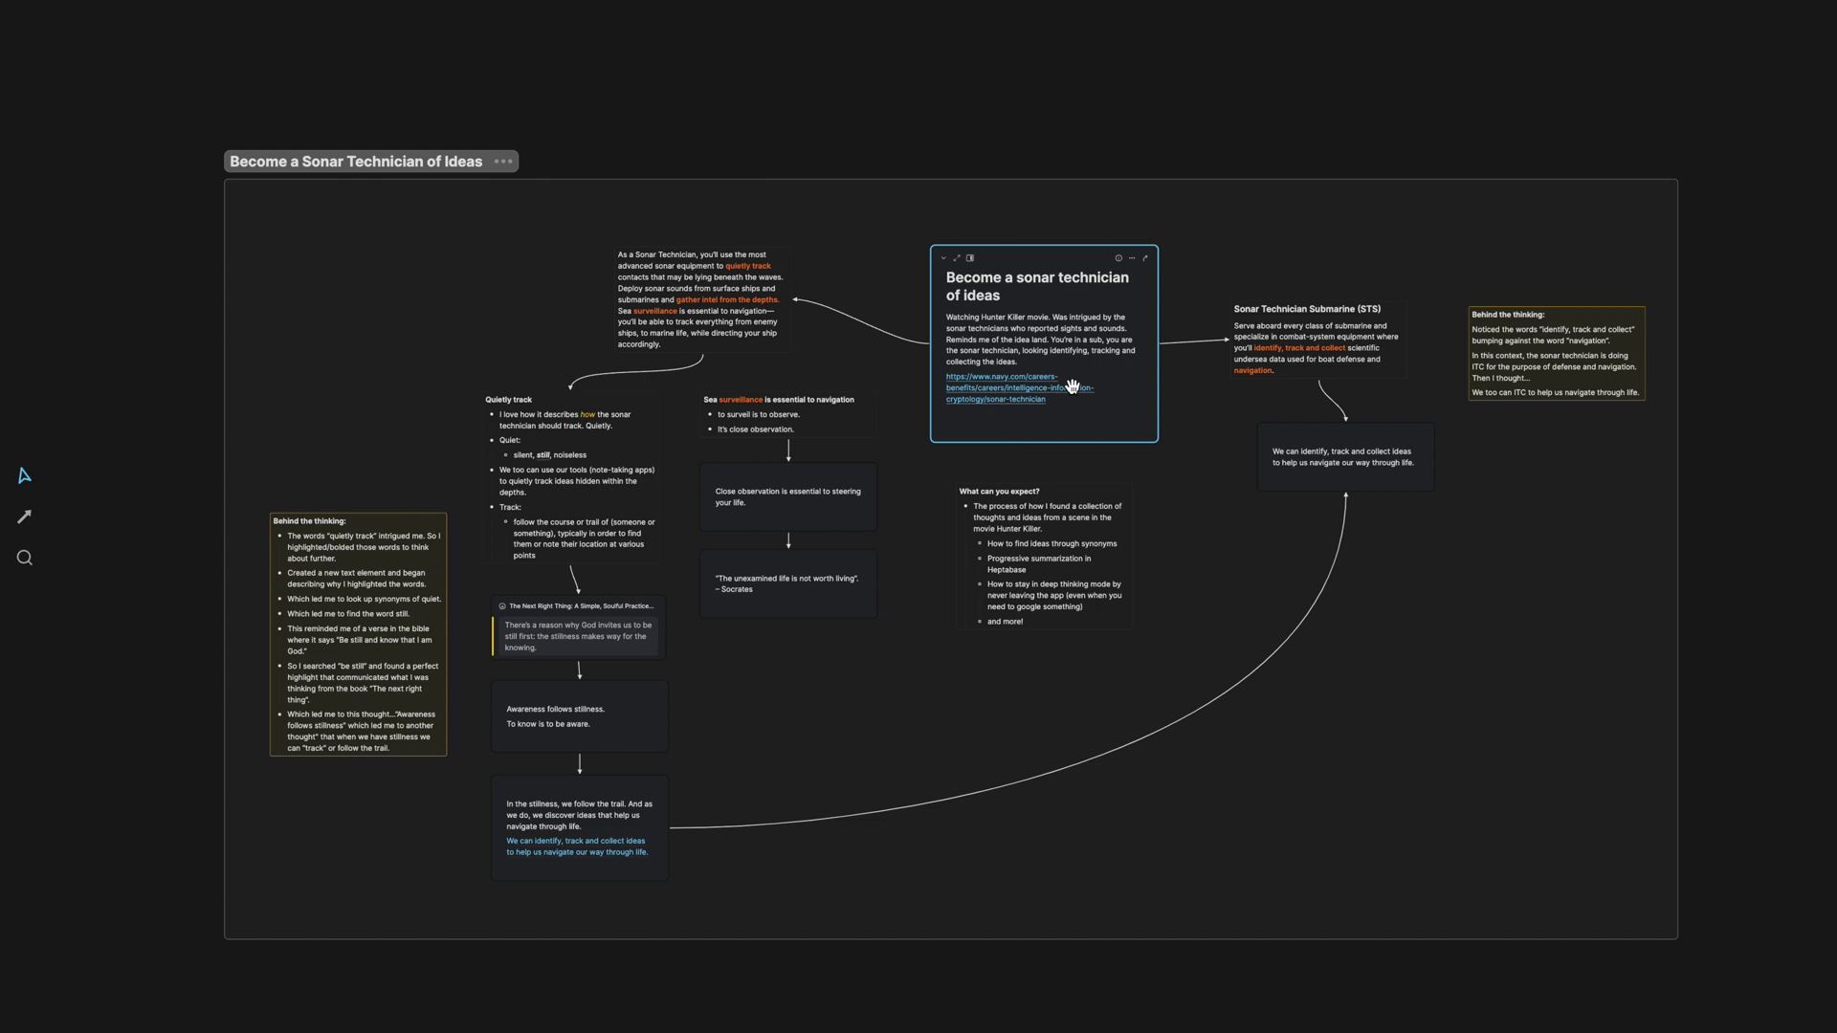
{"action": "left_click", "coordinate": [1172, 475]}
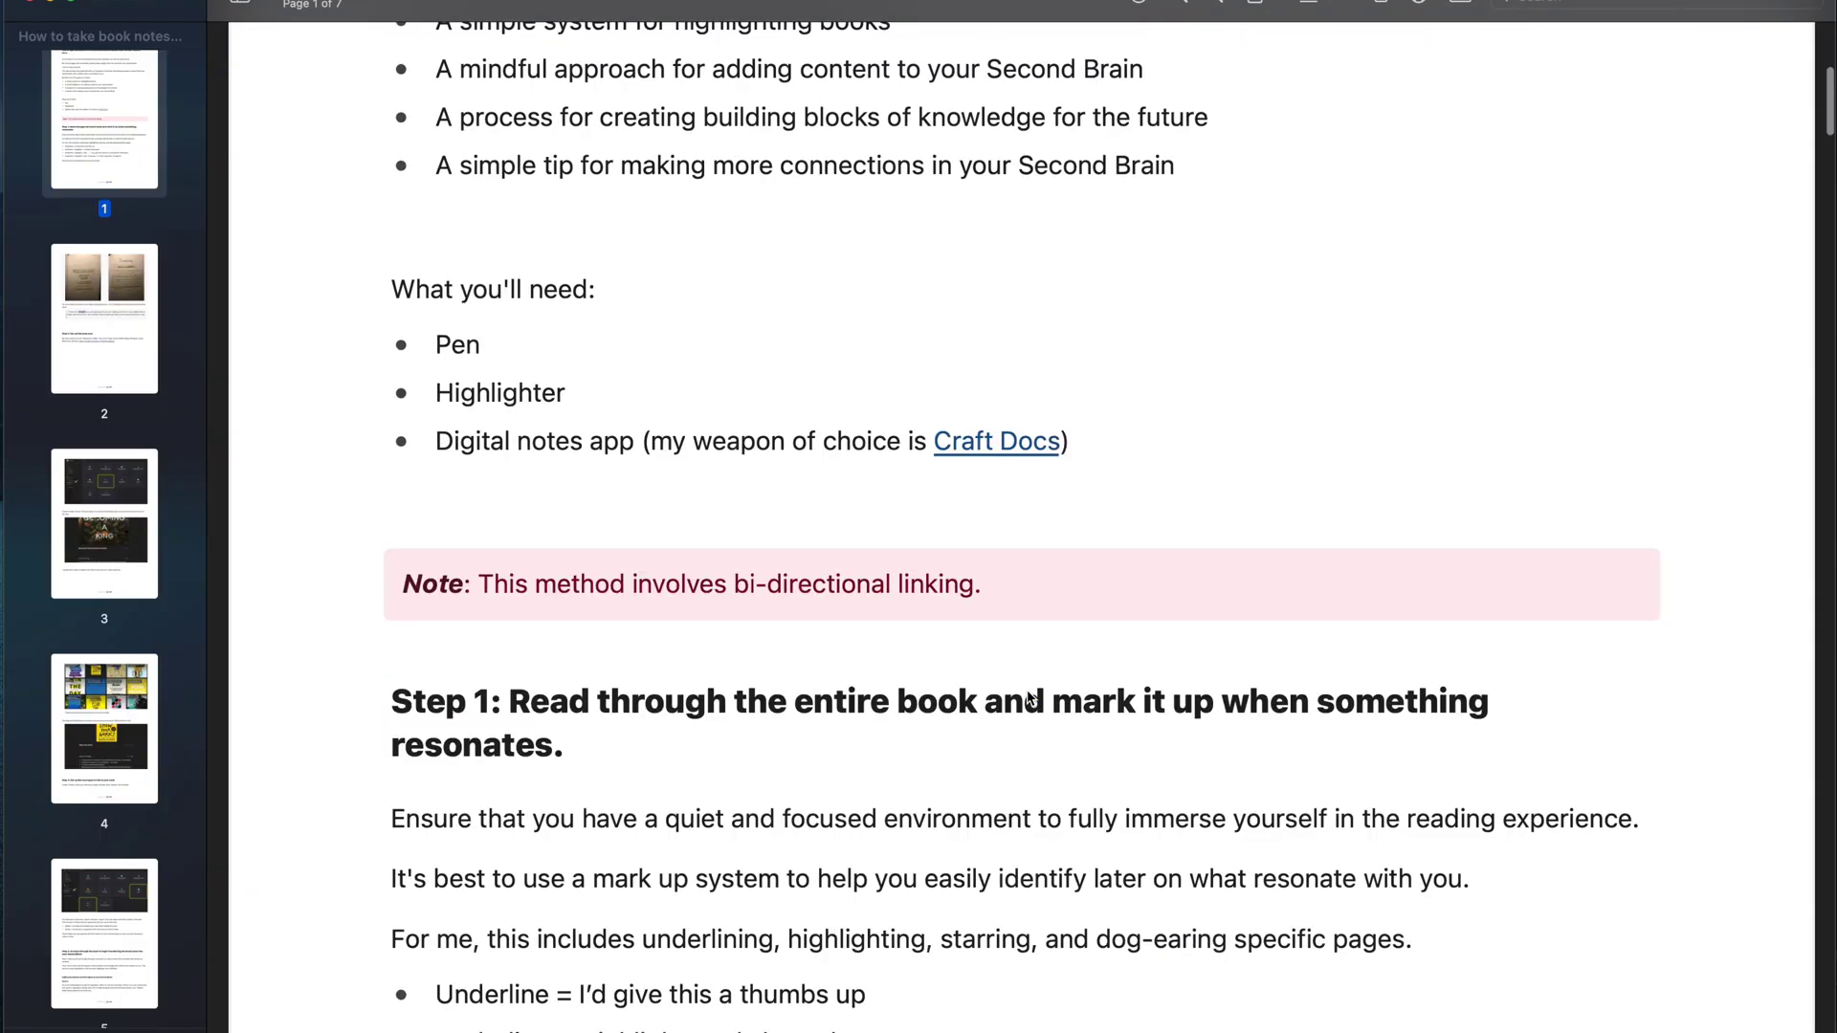
{"action": "scroll", "coordinate": [1028, 700], "scroll_direction": "down", "scroll_amount": 15}
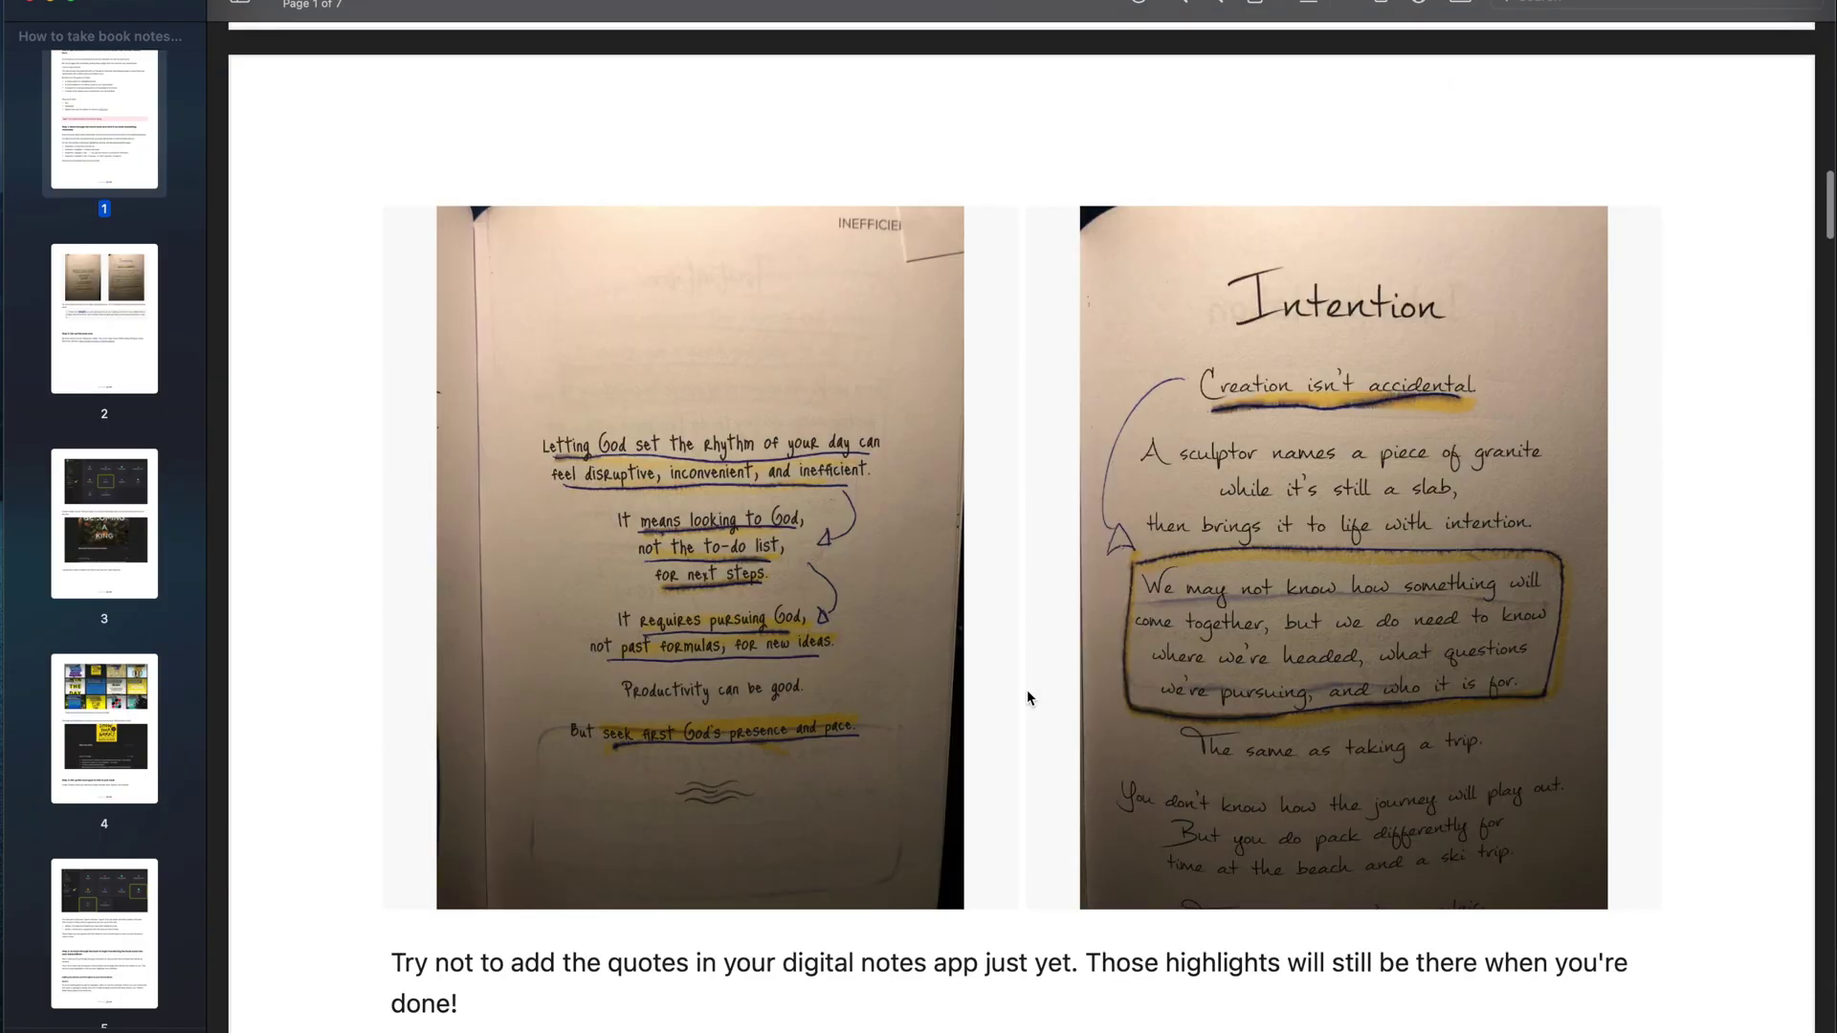
{"action": "scroll", "coordinate": [1028, 697], "scroll_direction": "down", "scroll_amount": 20}
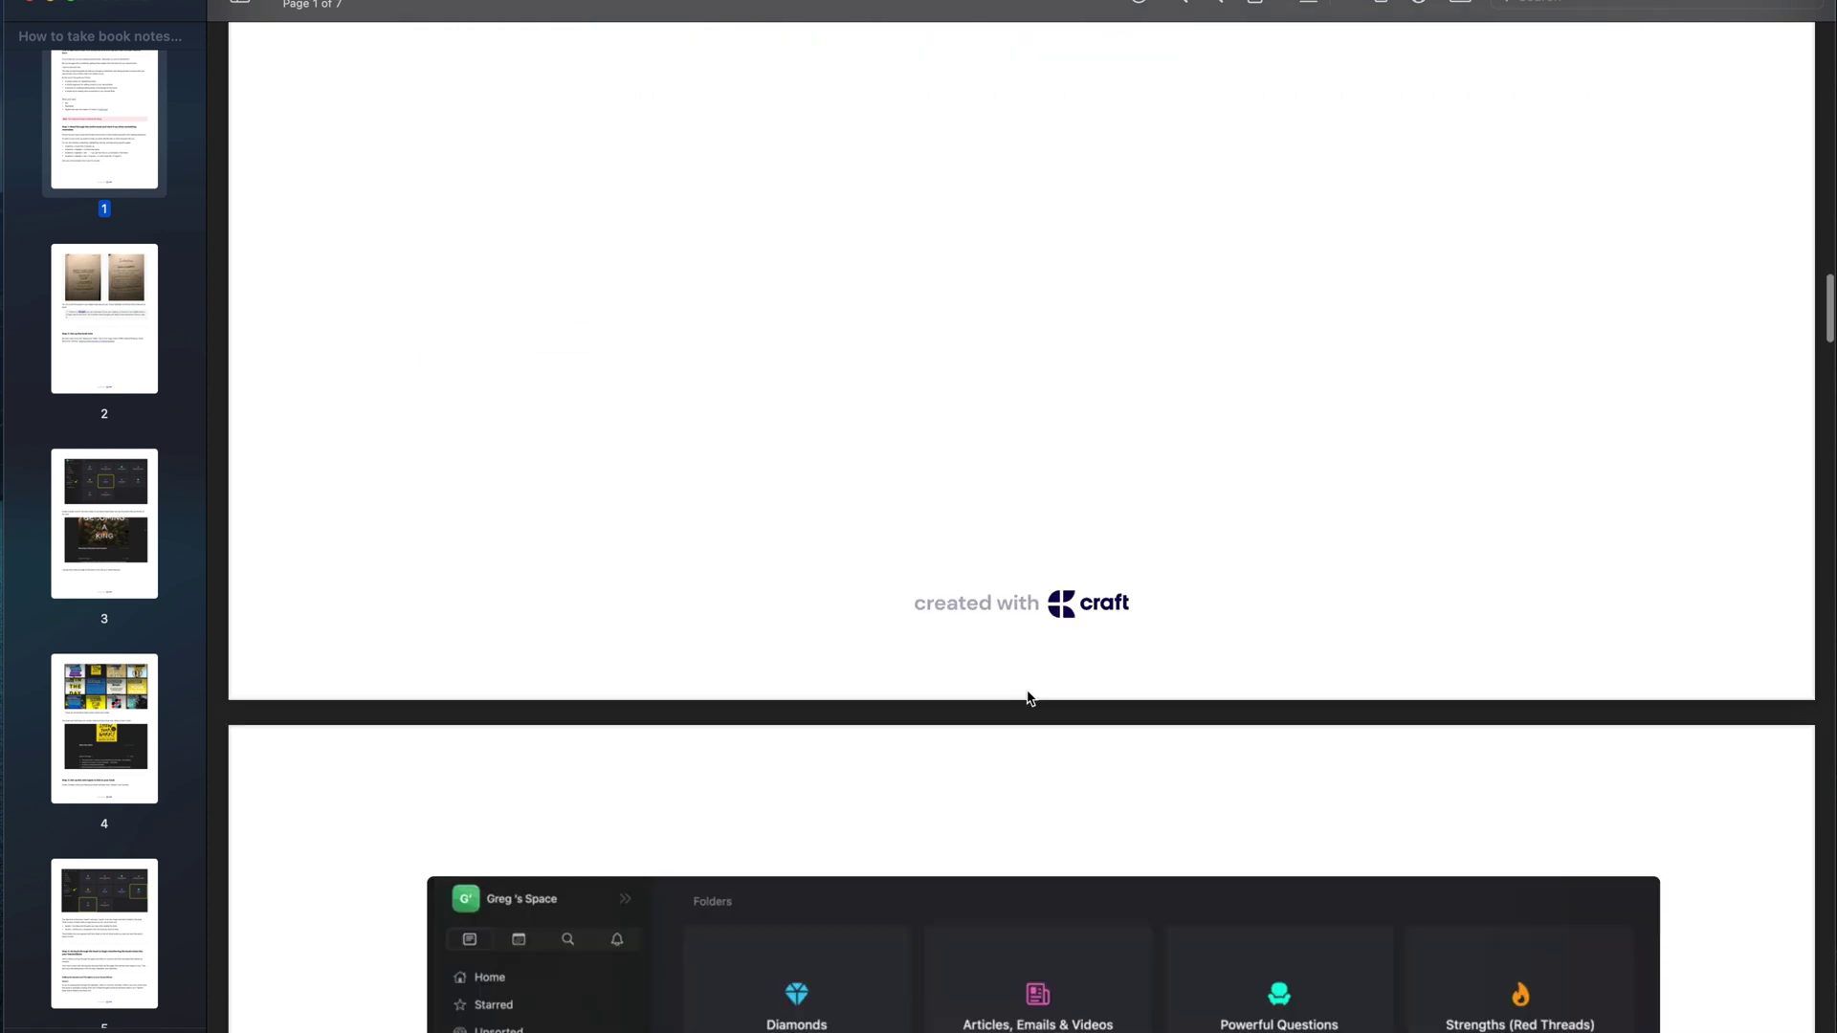
{"action": "scroll", "coordinate": [1028, 697], "scroll_direction": "down", "scroll_amount": 20}
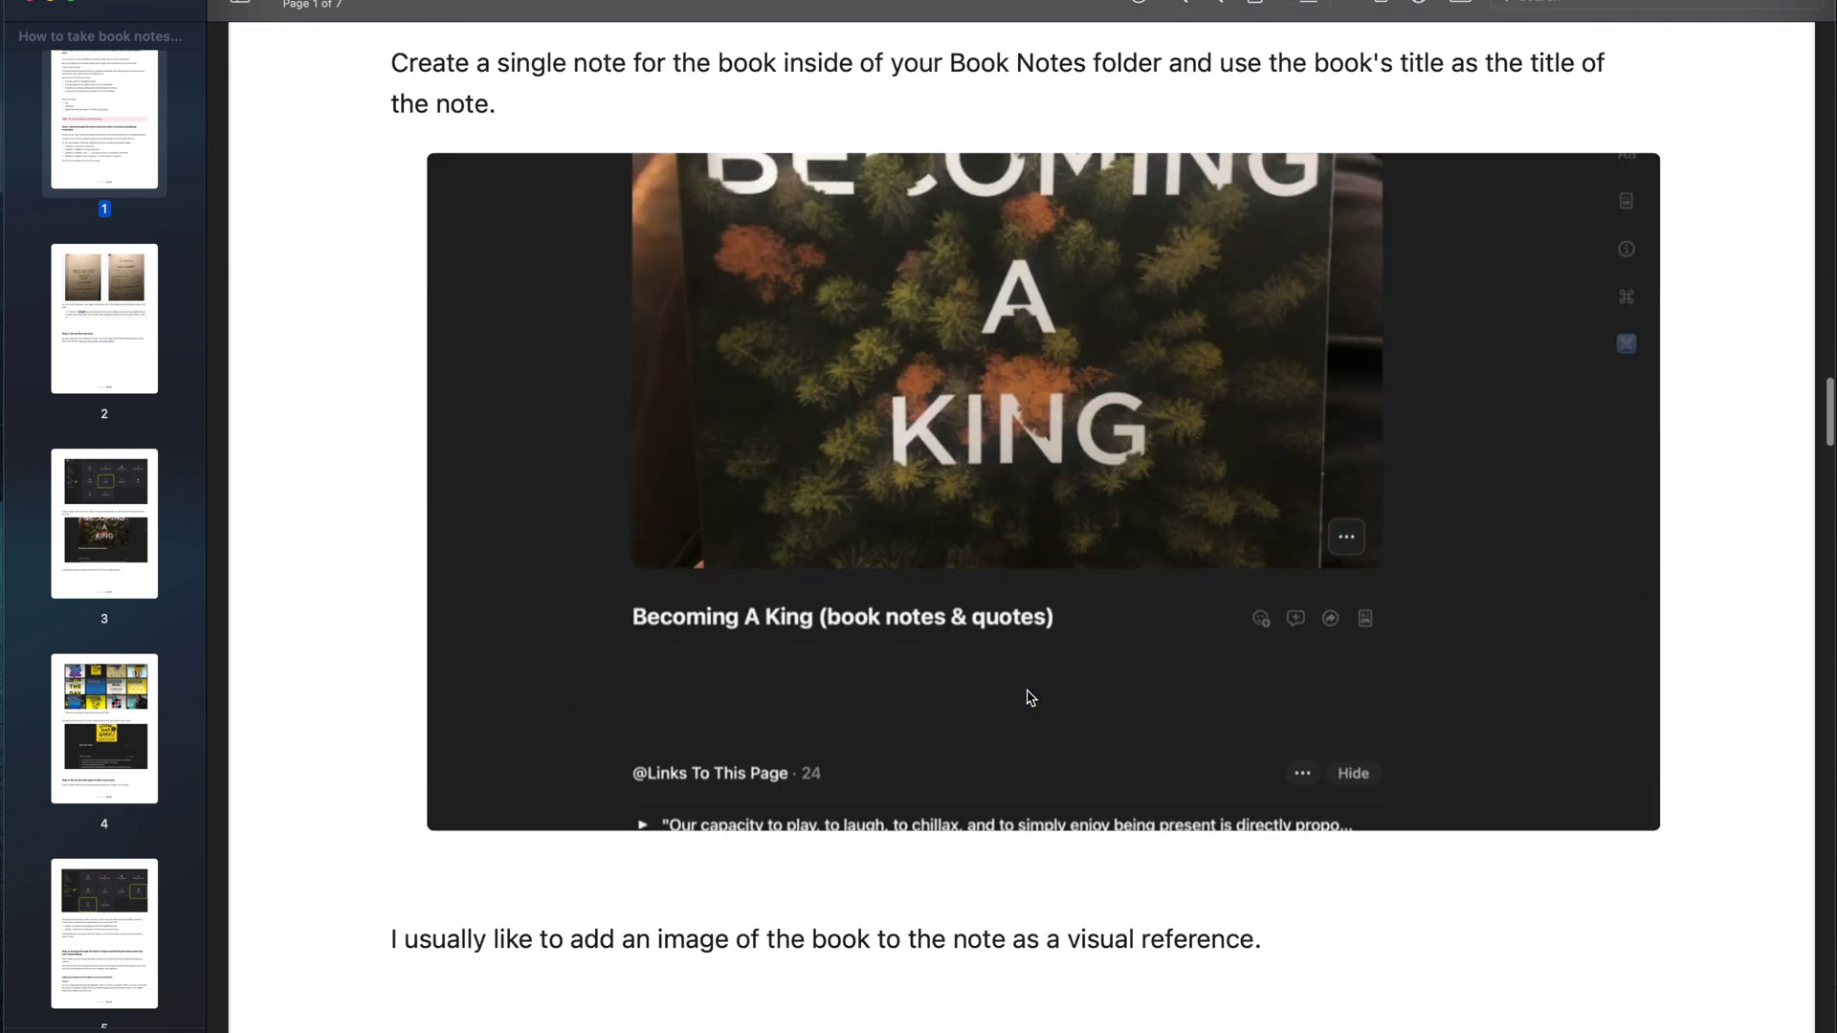
{"action": "scroll", "coordinate": [1030, 698], "scroll_direction": "down", "scroll_amount": 20}
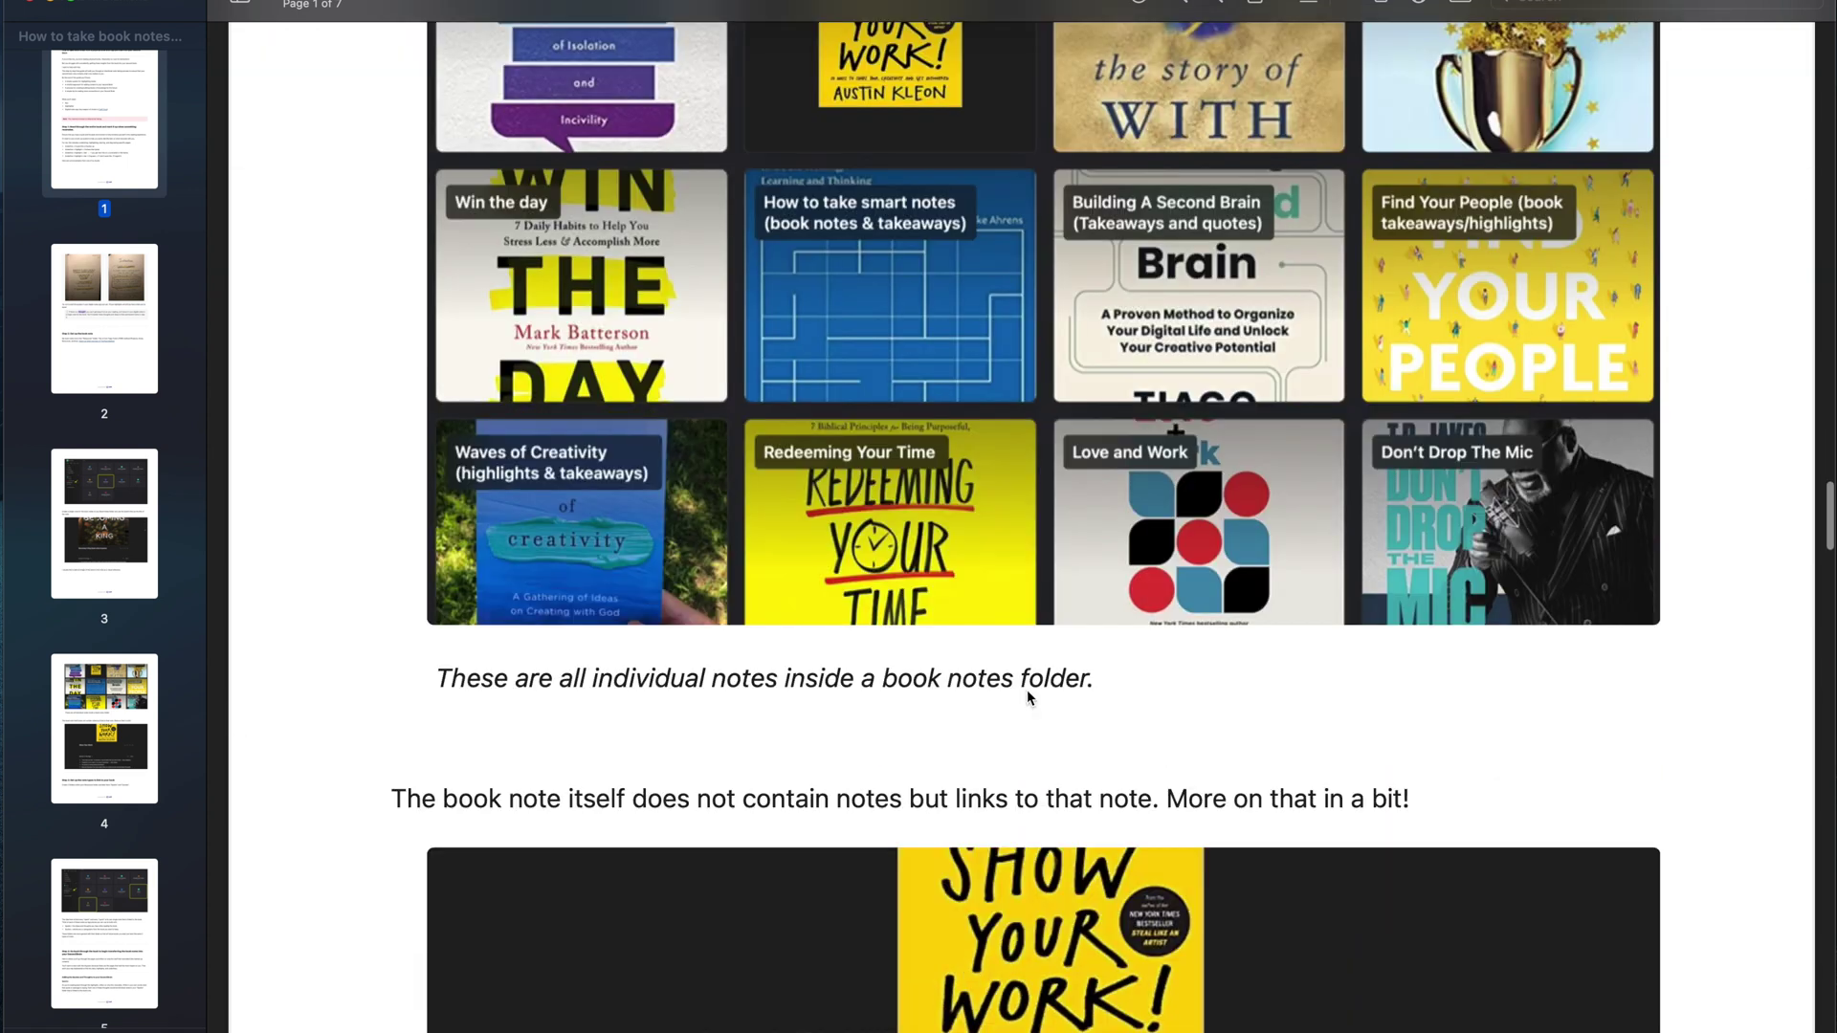
{"action": "scroll", "coordinate": [1028, 698], "scroll_direction": "down", "scroll_amount": 20}
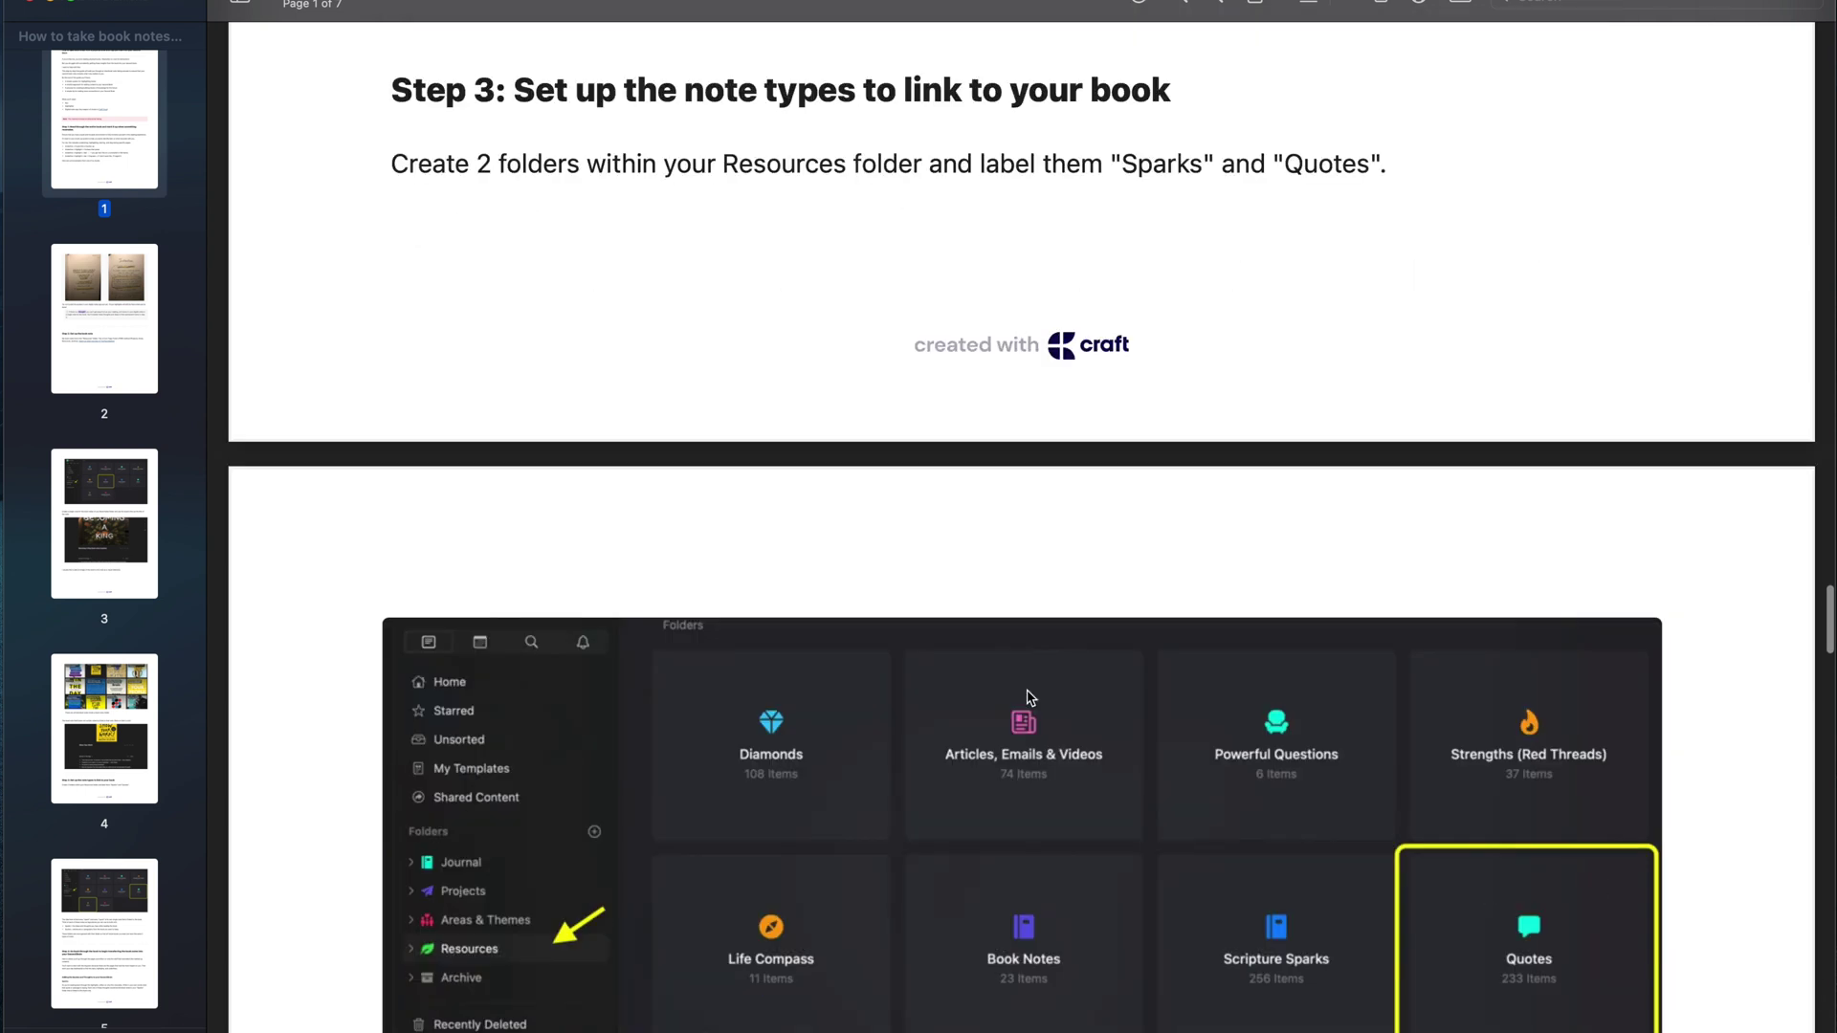
{"action": "scroll", "coordinate": [1030, 697], "scroll_direction": "down", "scroll_amount": 20}
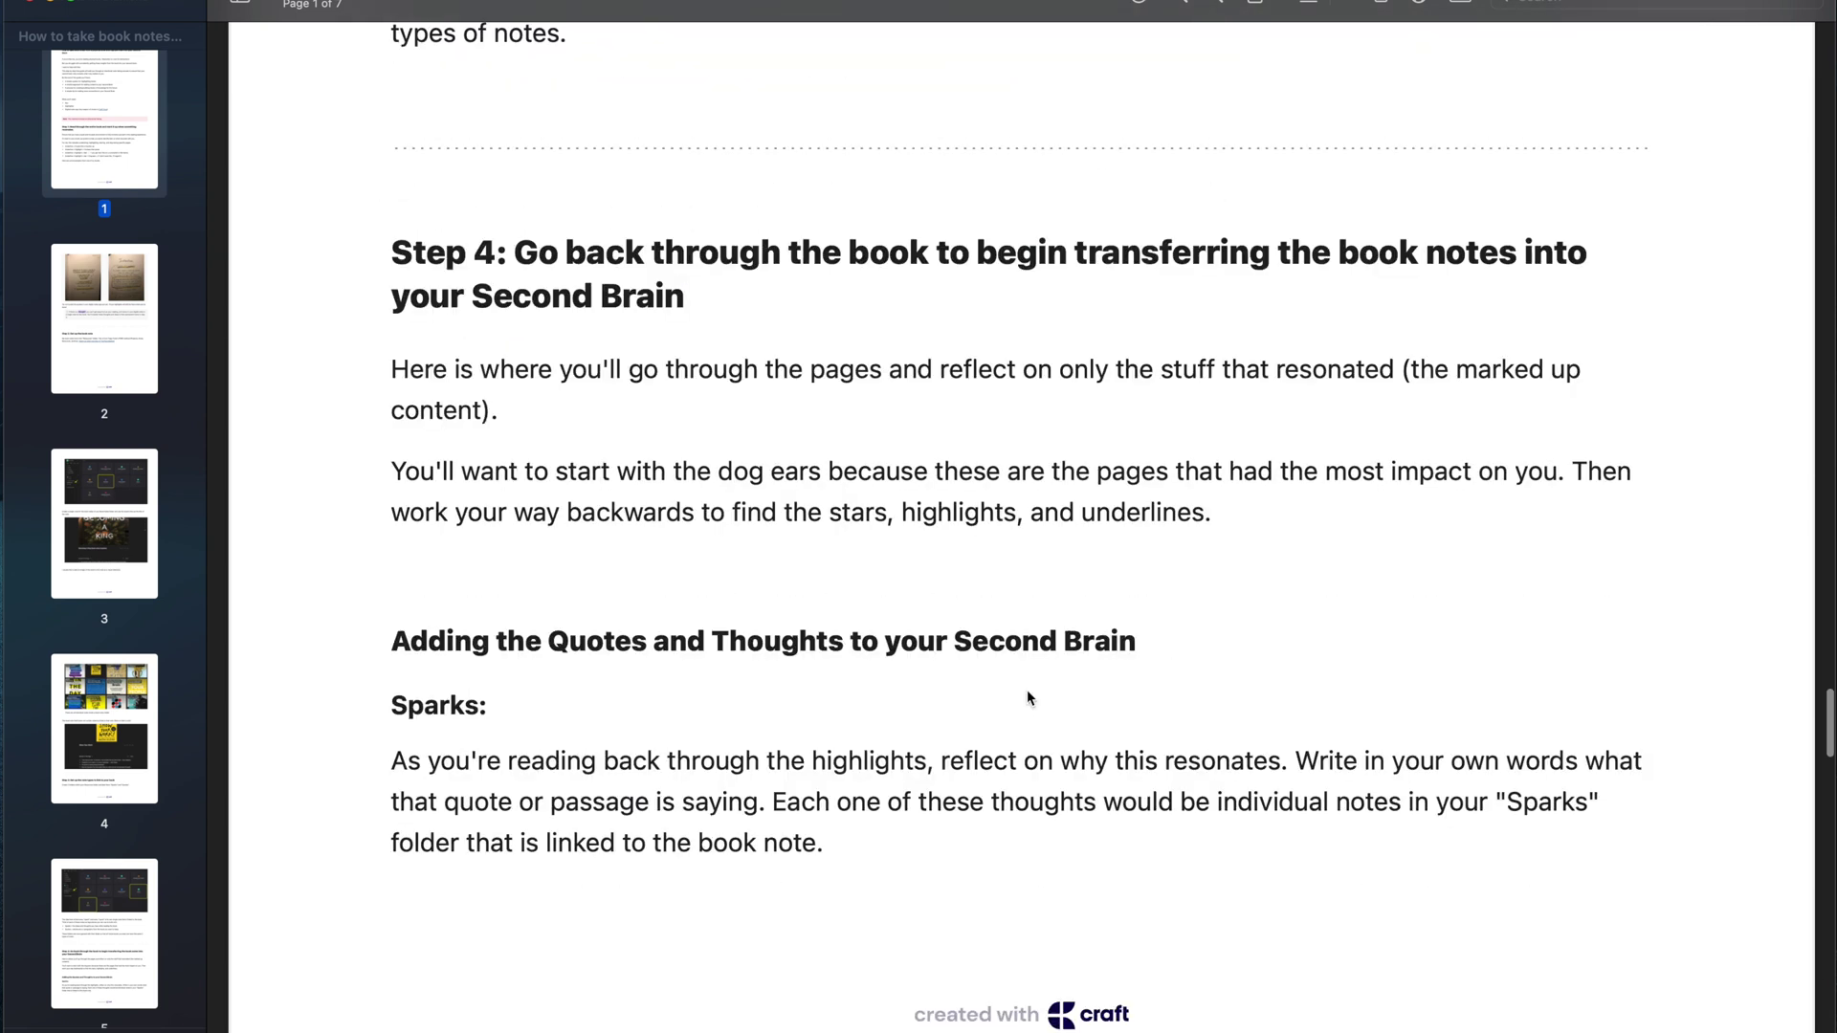
{"action": "scroll", "coordinate": [1029, 698], "scroll_direction": "down", "scroll_amount": 20}
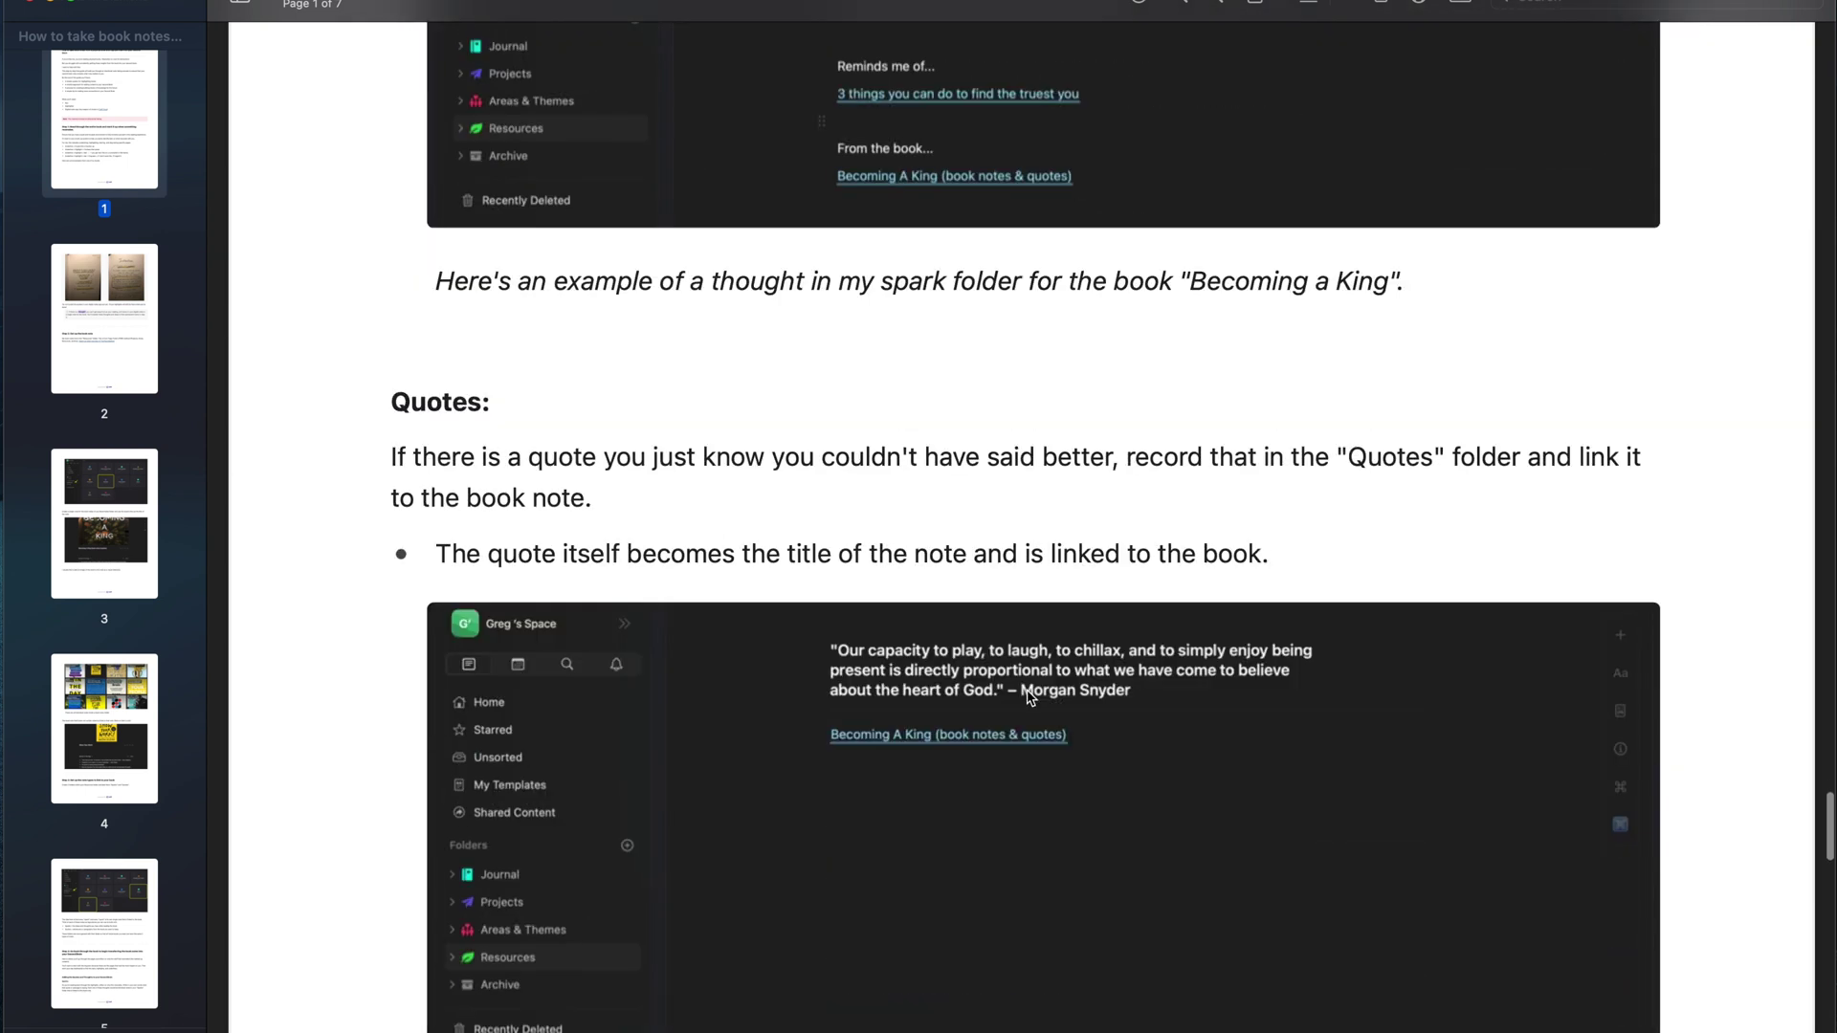
{"action": "scroll", "coordinate": [1029, 697], "scroll_direction": "down", "scroll_amount": 20}
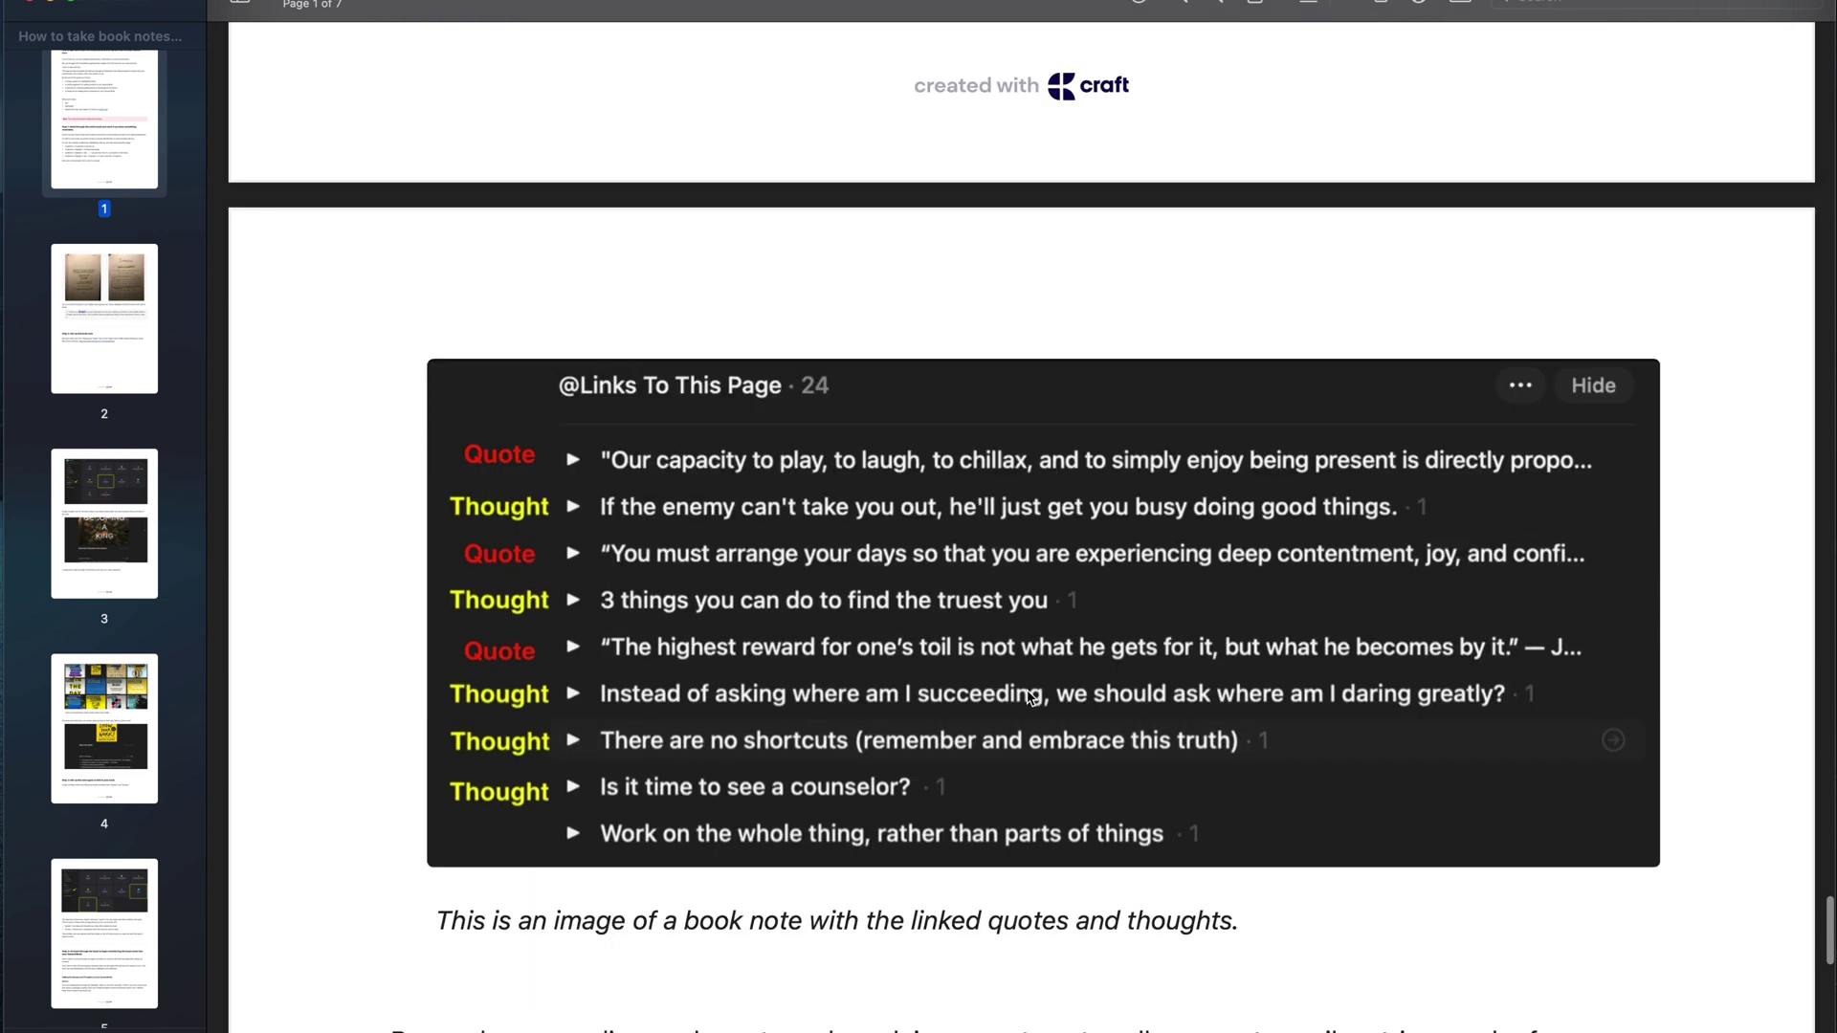
{"action": "scroll", "coordinate": [1030, 696], "scroll_direction": "down", "scroll_amount": 15}
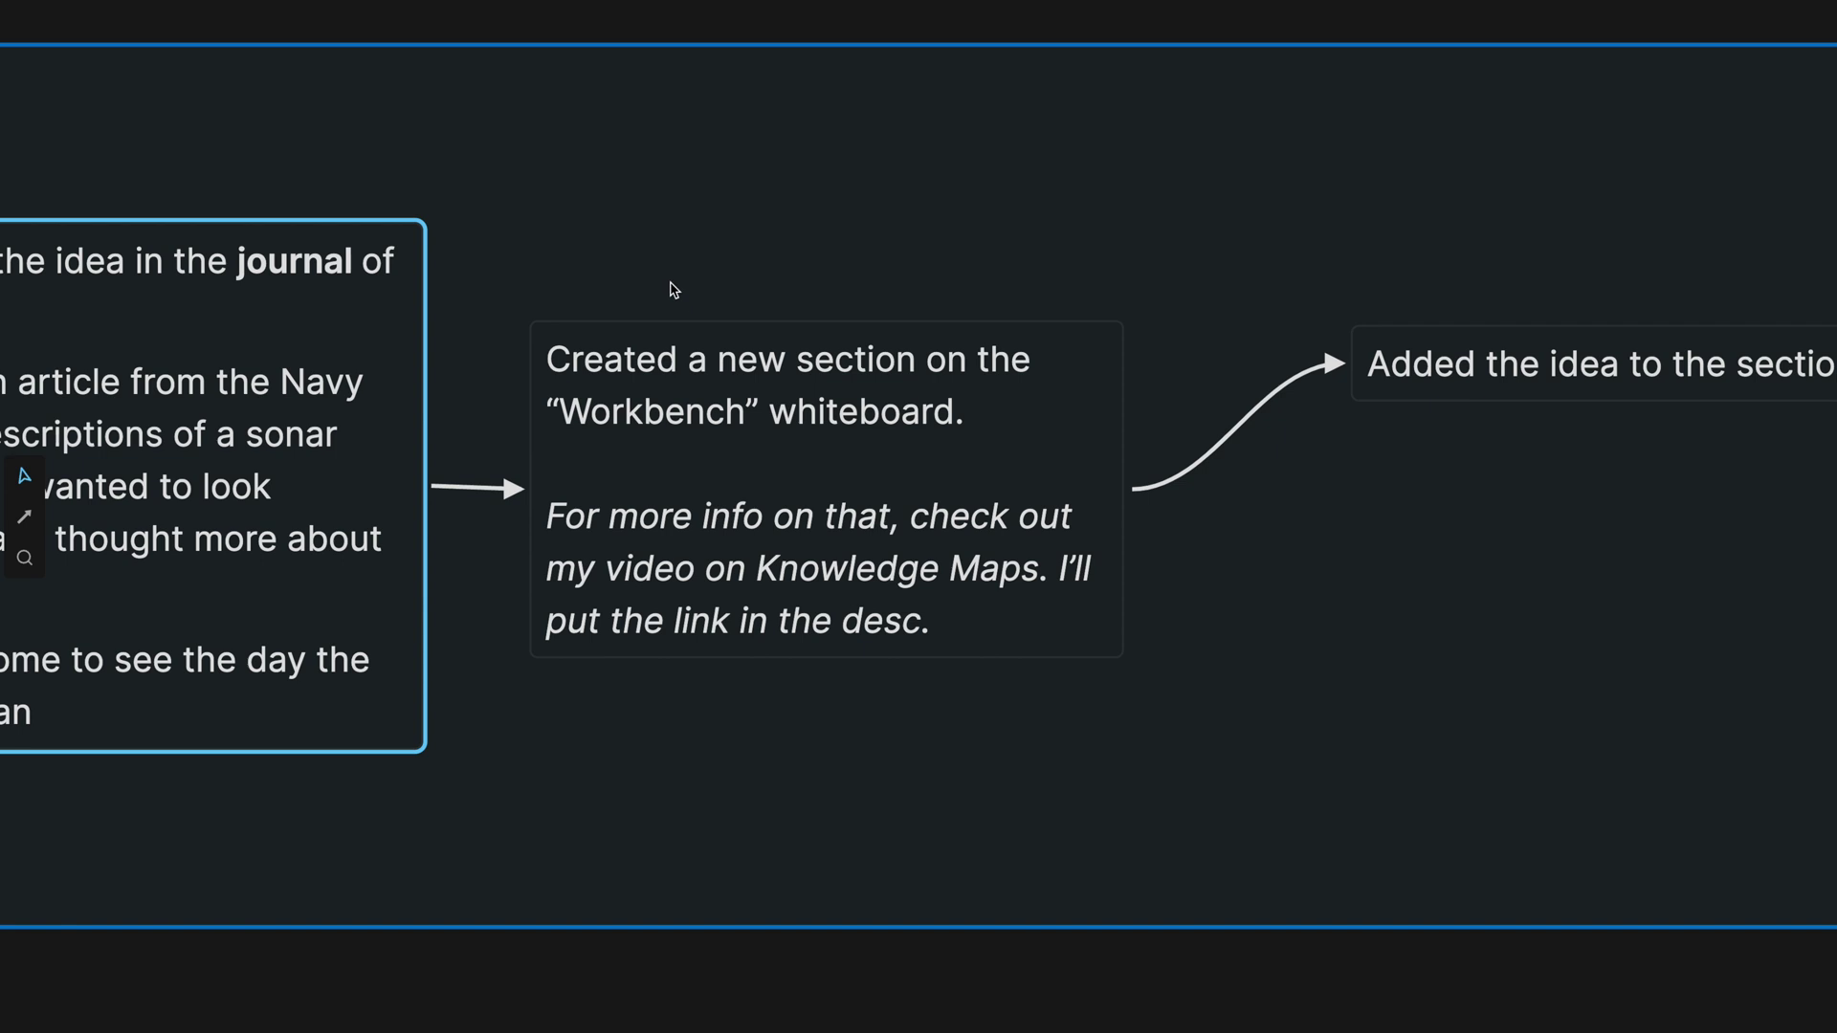
Select the Workbench-section step card in the Process row, then pan back toward the sonar section.
{"action": "left_click_drag", "start_coordinate": [674, 285], "coordinate": [897, 622]}
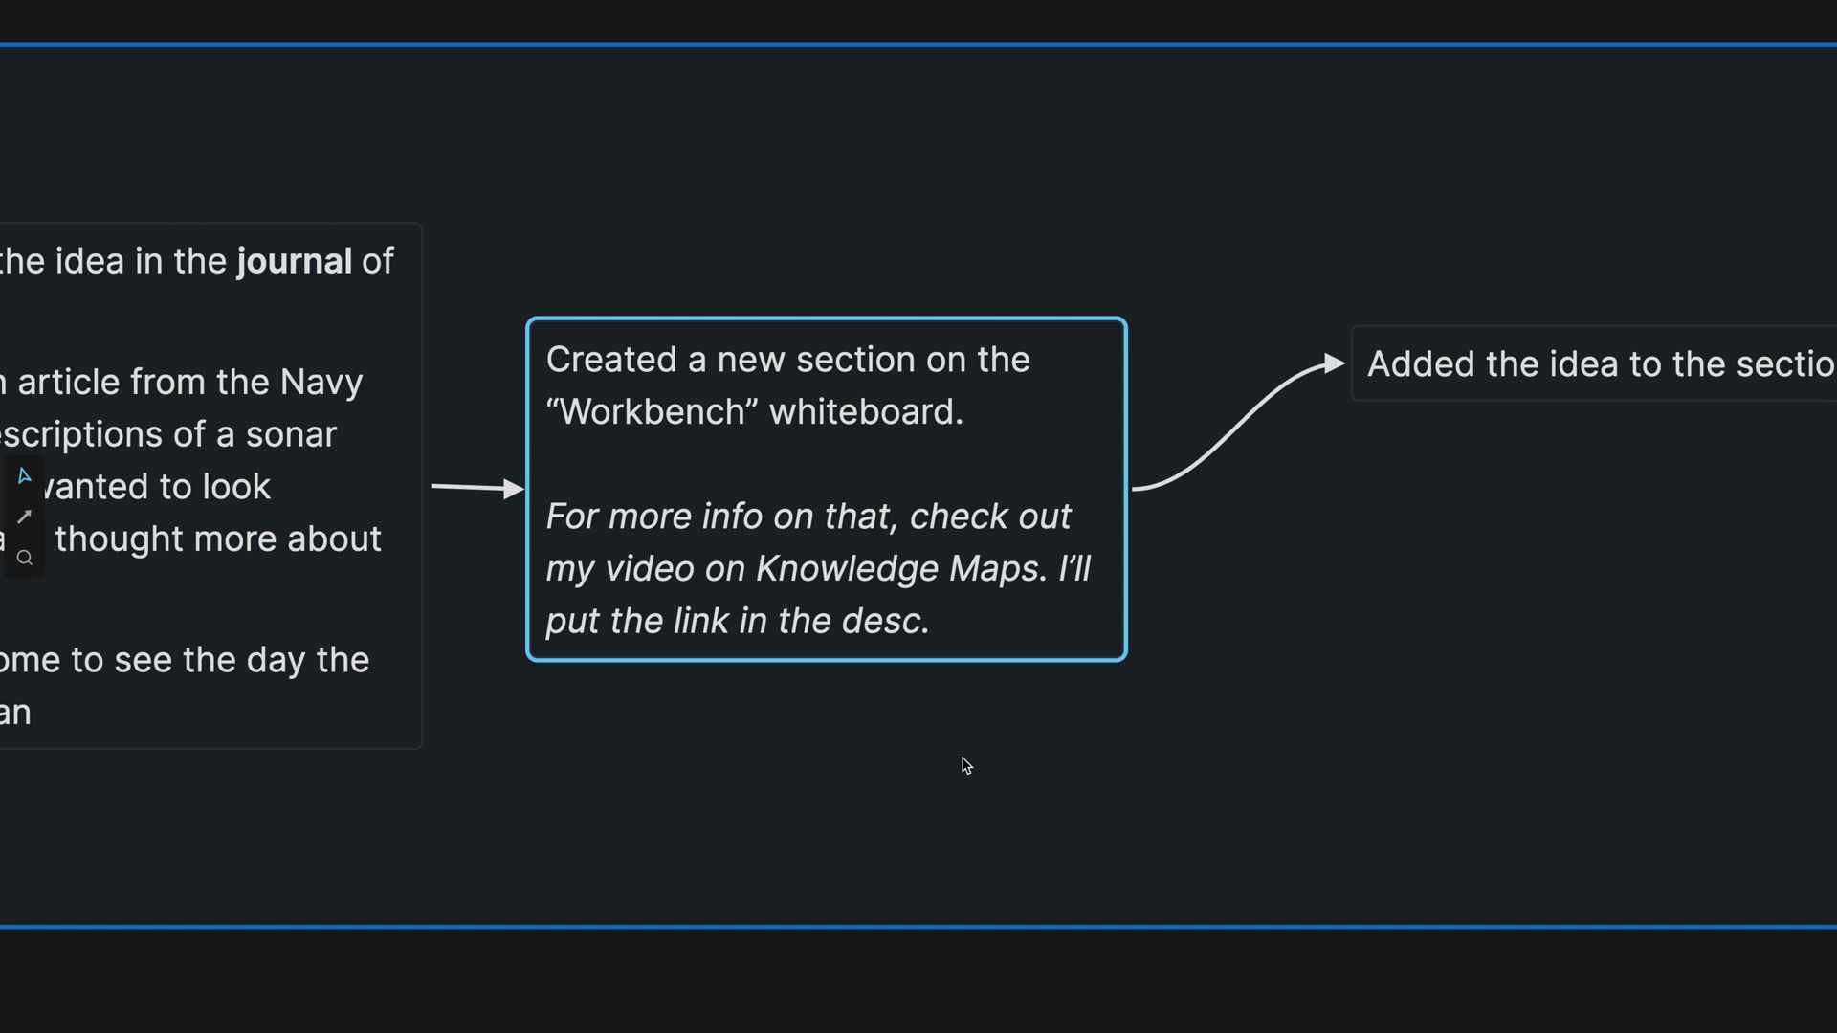
{"action": "scroll", "coordinate": [966, 766], "scroll_direction": "down", "scroll_amount": 5}
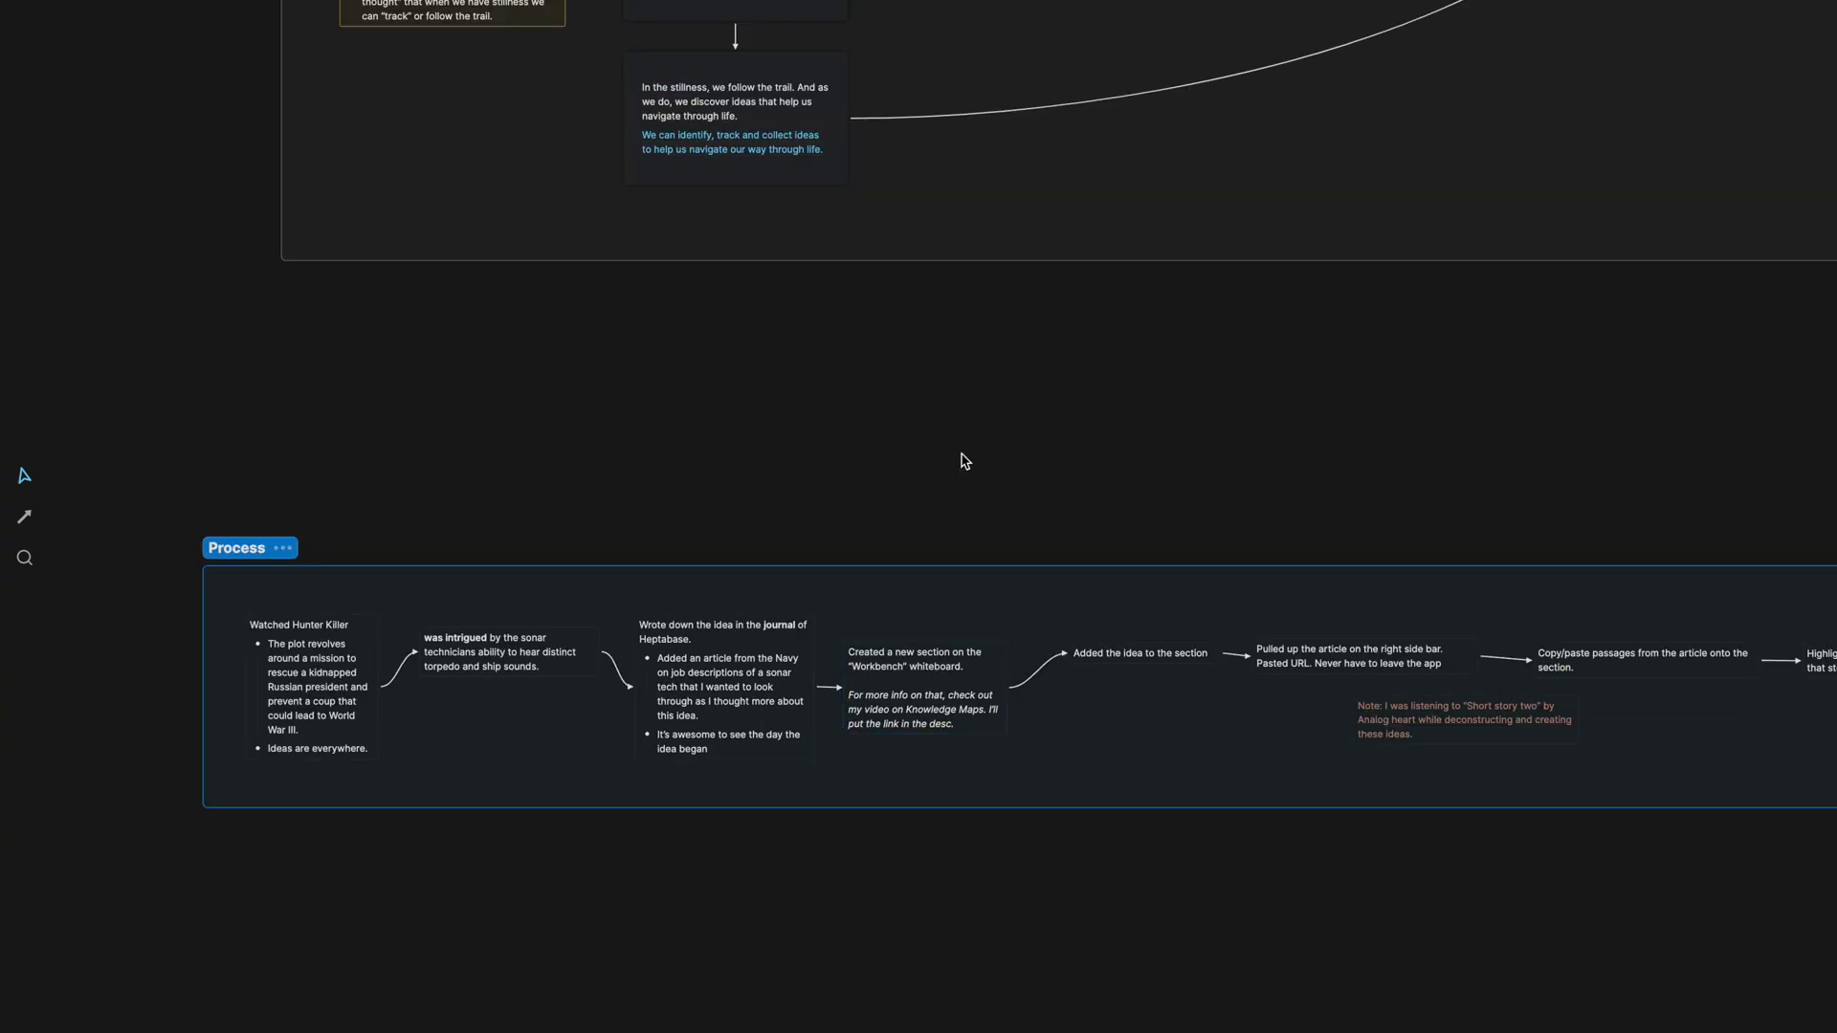
{"action": "scroll", "coordinate": [965, 461], "scroll_direction": "down", "scroll_amount": 3}
{"action": "scroll", "coordinate": [964, 461], "scroll_direction": "down", "scroll_amount": 10}
{"action": "scroll", "coordinate": [961, 459], "scroll_direction": "right", "scroll_amount": 2}
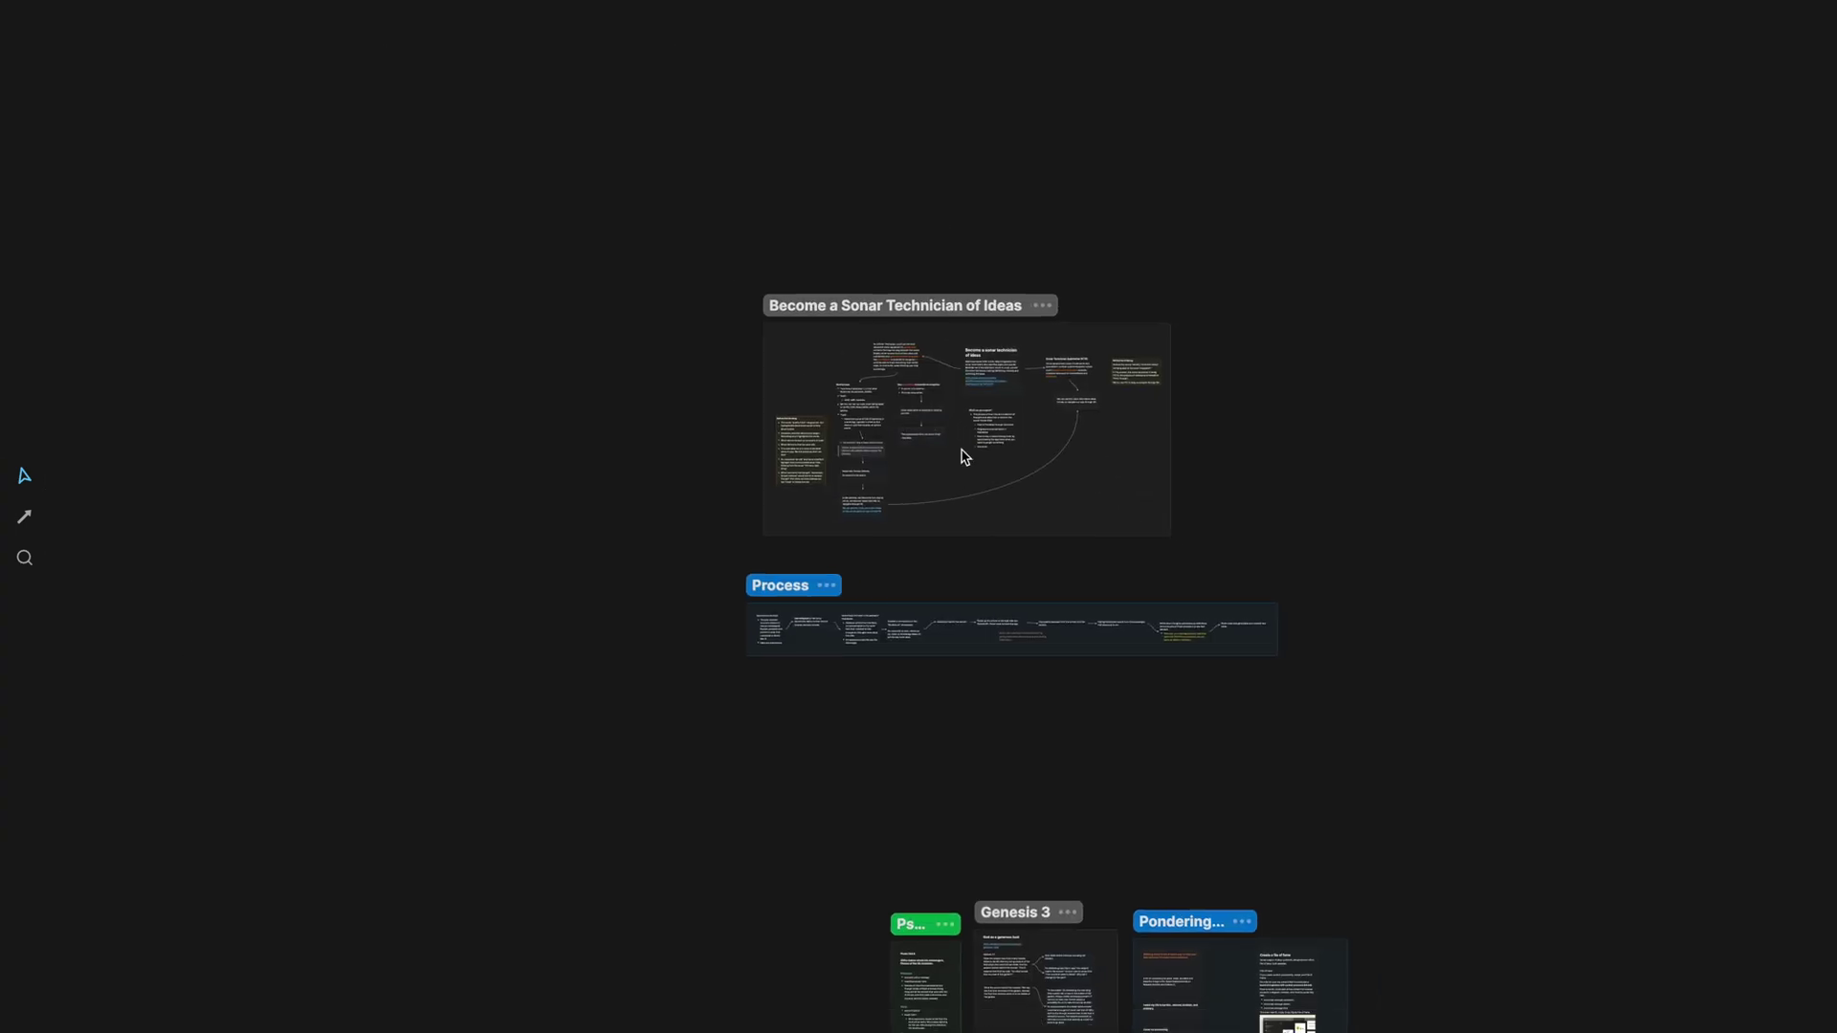
{"action": "scroll", "coordinate": [966, 454], "scroll_direction": "up", "scroll_amount": 4}
{"action": "scroll", "coordinate": [964, 447], "scroll_direction": "up", "scroll_amount": 1}
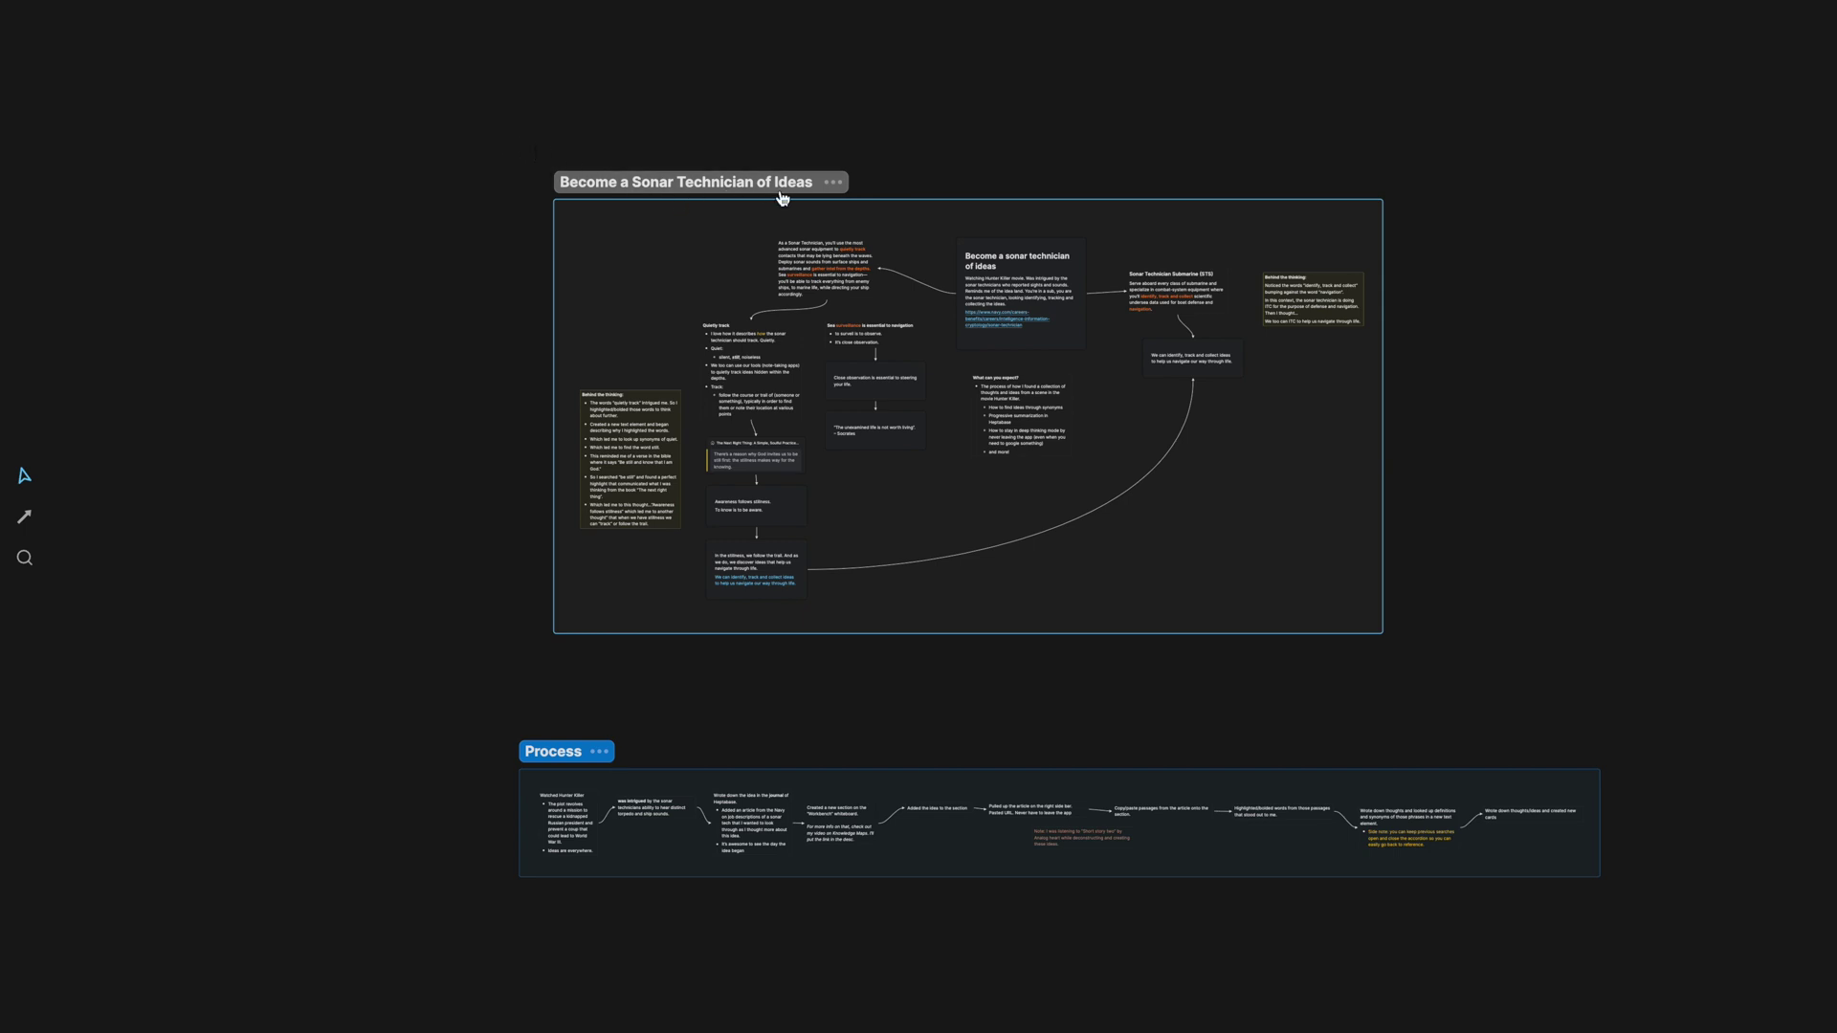
Select the whole Sonar Technician section, clear the selection, and zoom in on it.
{"action": "left_click_drag", "start_coordinate": [502, 147], "coordinate": [1467, 643]}
{"action": "left_click", "coordinate": [1446, 565]}
{"action": "scroll", "coordinate": [1340, 433], "scroll_direction": "up", "scroll_amount": 5}
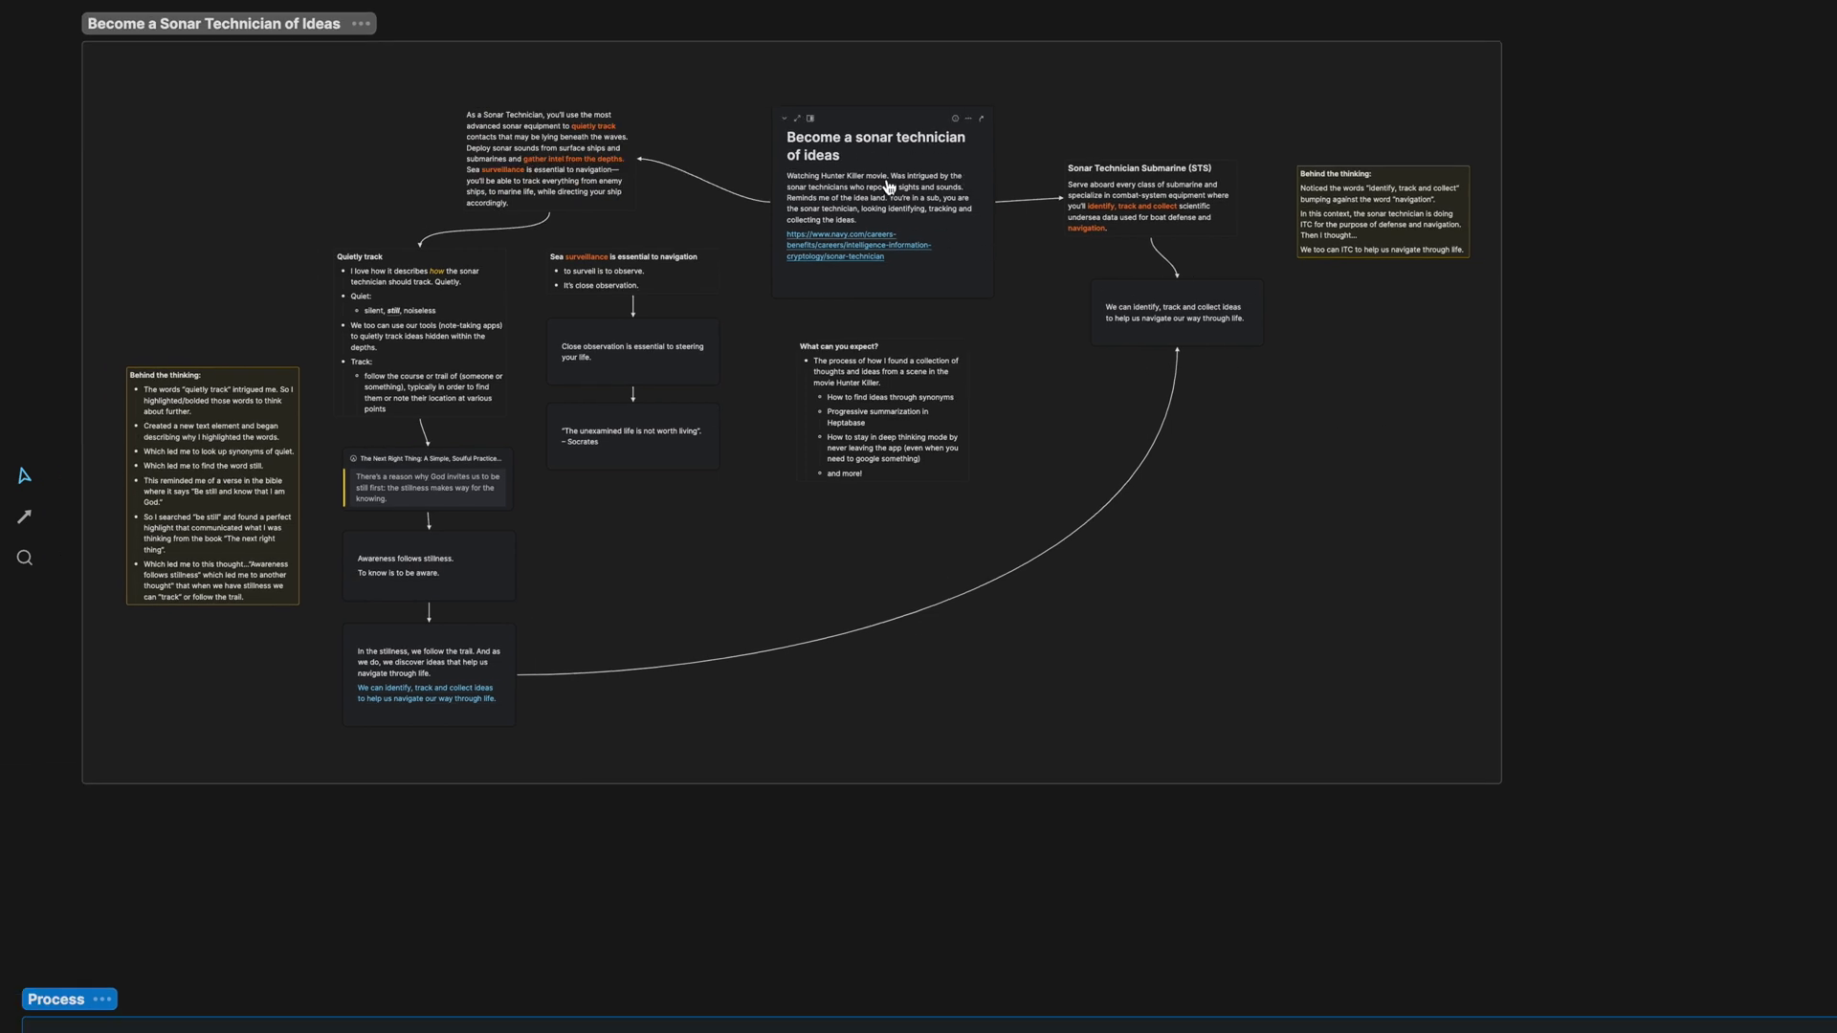
Select the 'pulled up the article' card and scroll back to the sonar technician card.
{"action": "left_click_drag", "start_coordinate": [788, 150], "coordinate": [933, 301]}
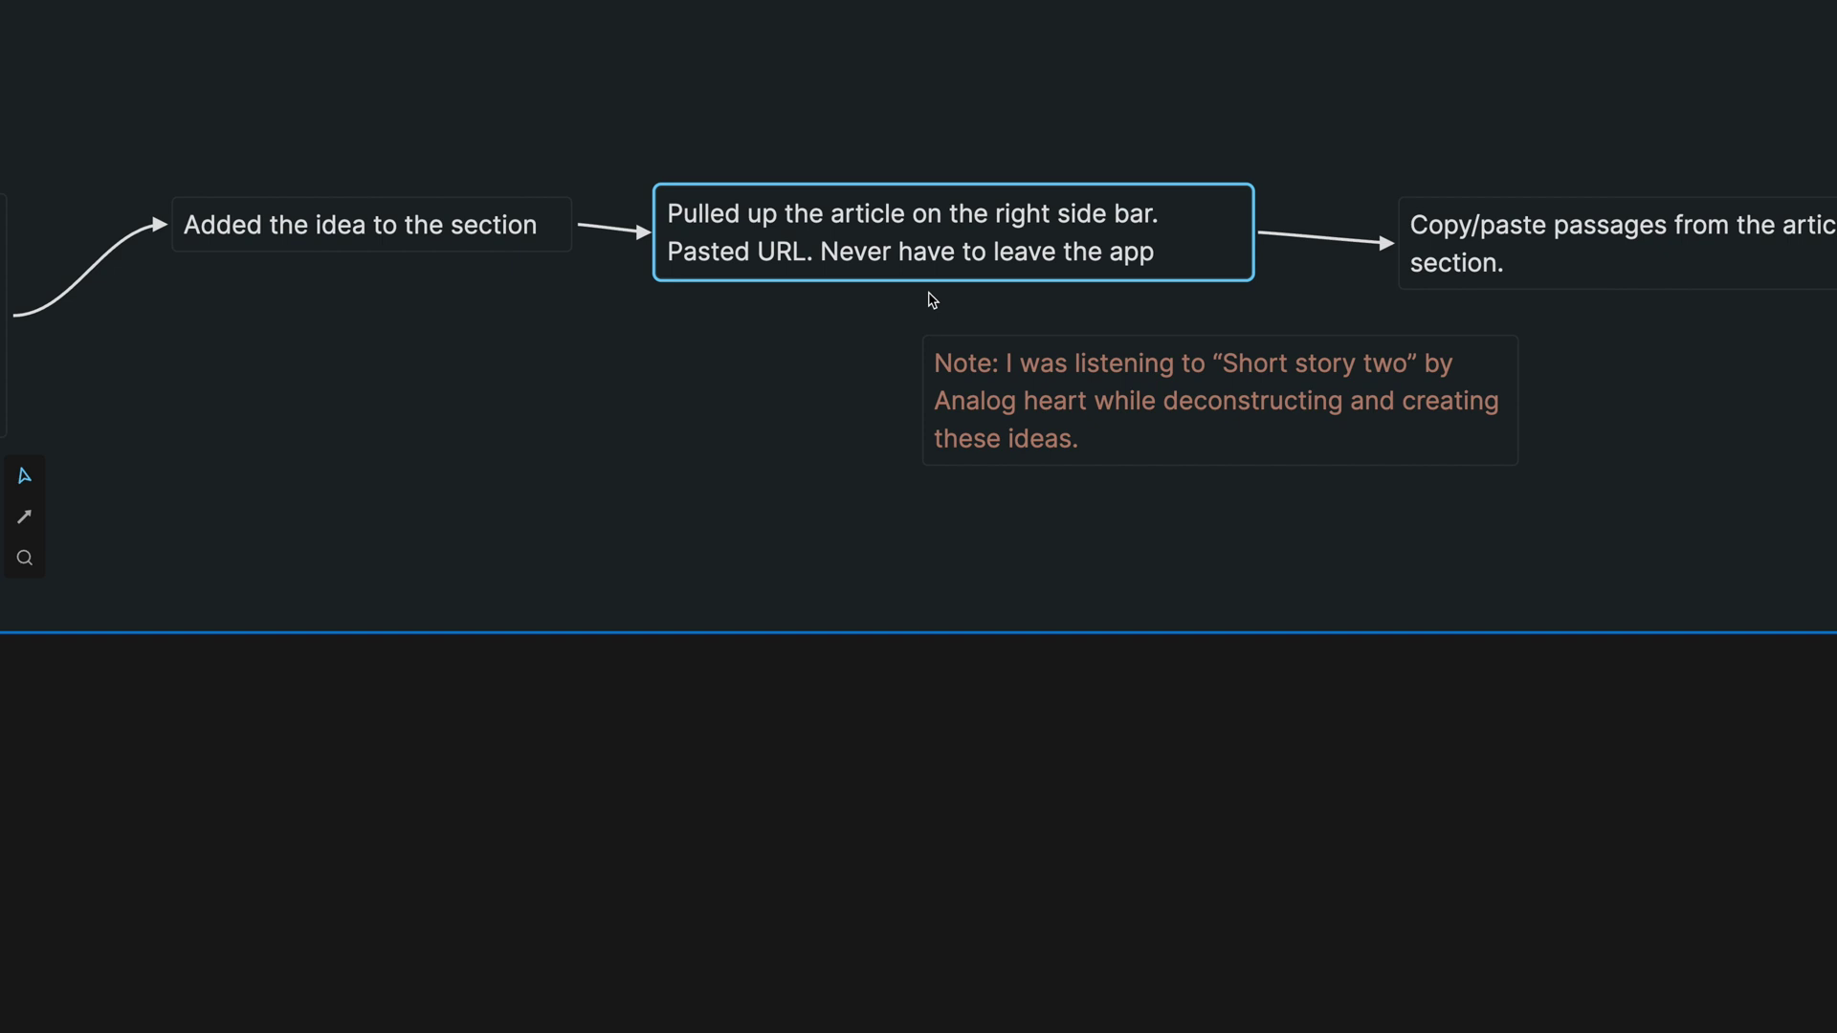
{"action": "scroll", "coordinate": [933, 300], "scroll_direction": "down", "scroll_amount": 5}
{"action": "scroll", "coordinate": [933, 301], "scroll_direction": "up", "scroll_amount": 15}
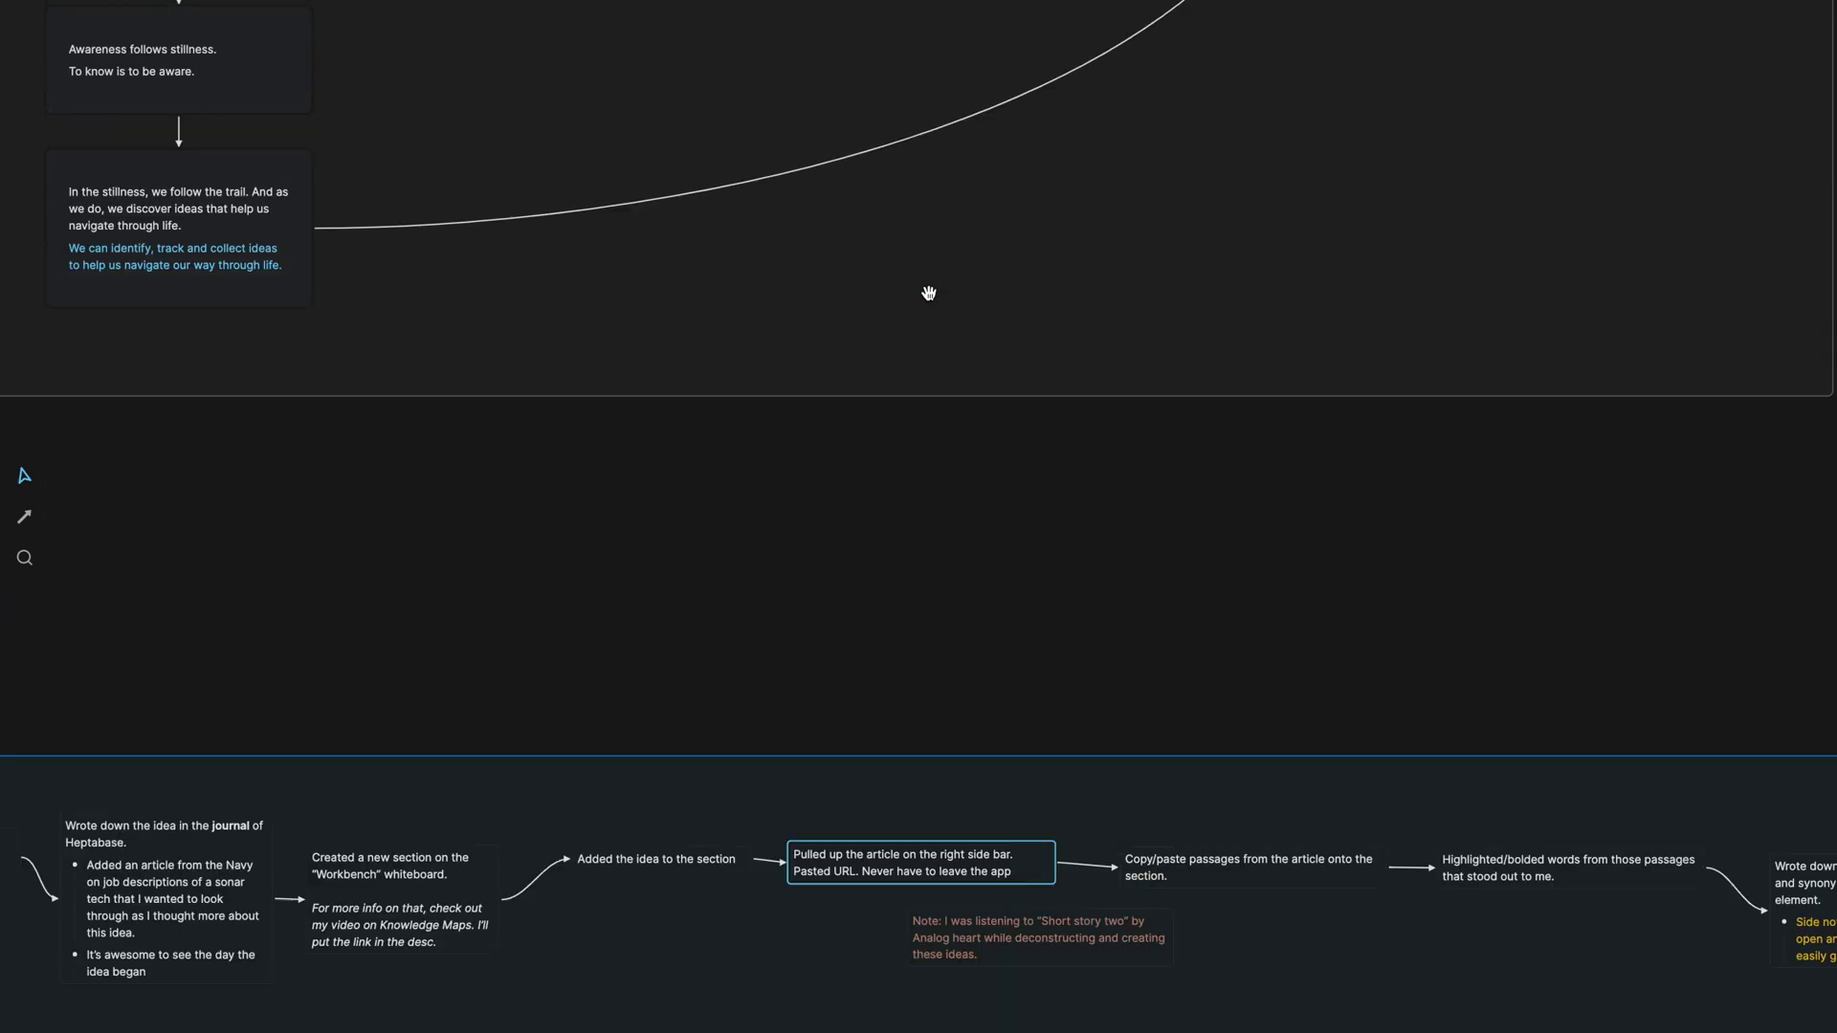
{"action": "scroll", "coordinate": [933, 305], "scroll_direction": "up", "scroll_amount": 3}
{"action": "scroll", "coordinate": [882, 176], "scroll_direction": "up", "scroll_amount": 10}
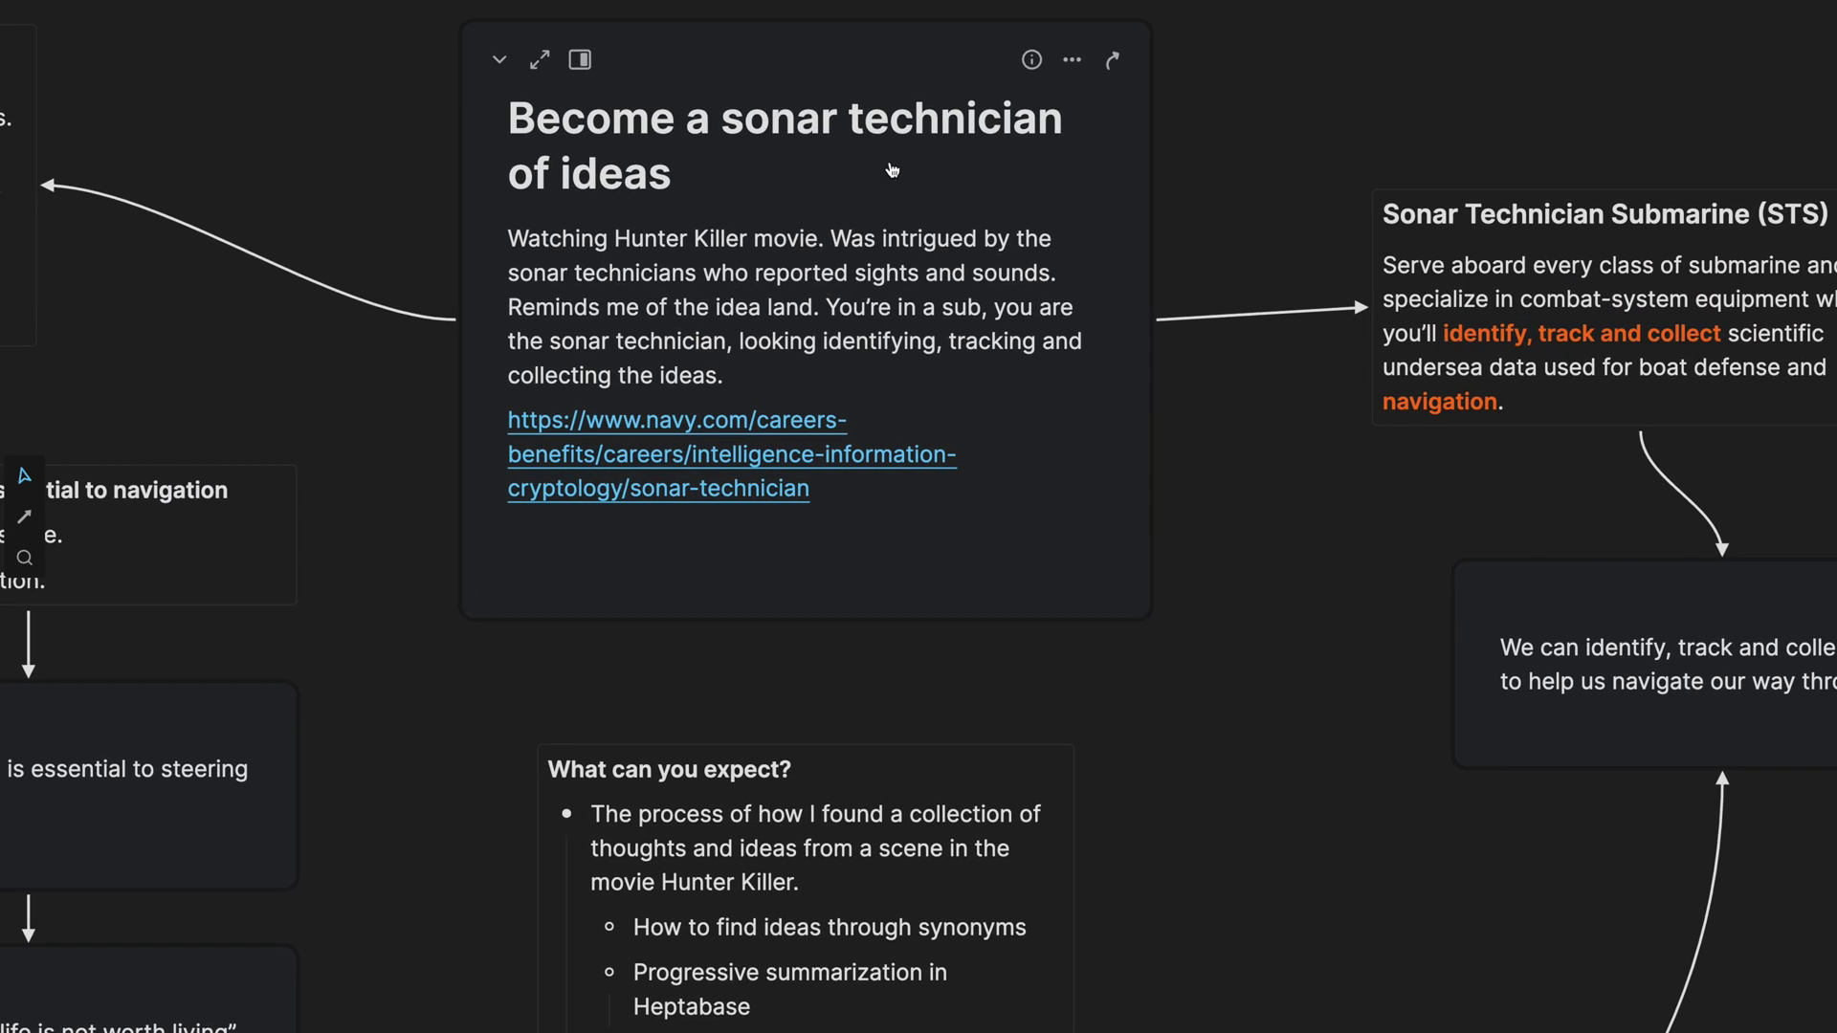
Select and copy the navy.com link in the 'Become a sonar technician of ideas' card.
{"action": "left_click", "coordinate": [853, 340]}
{"action": "left_click_drag", "start_coordinate": [833, 494], "coordinate": [507, 424]}
{"action": "key", "text": "ctrl+c"}
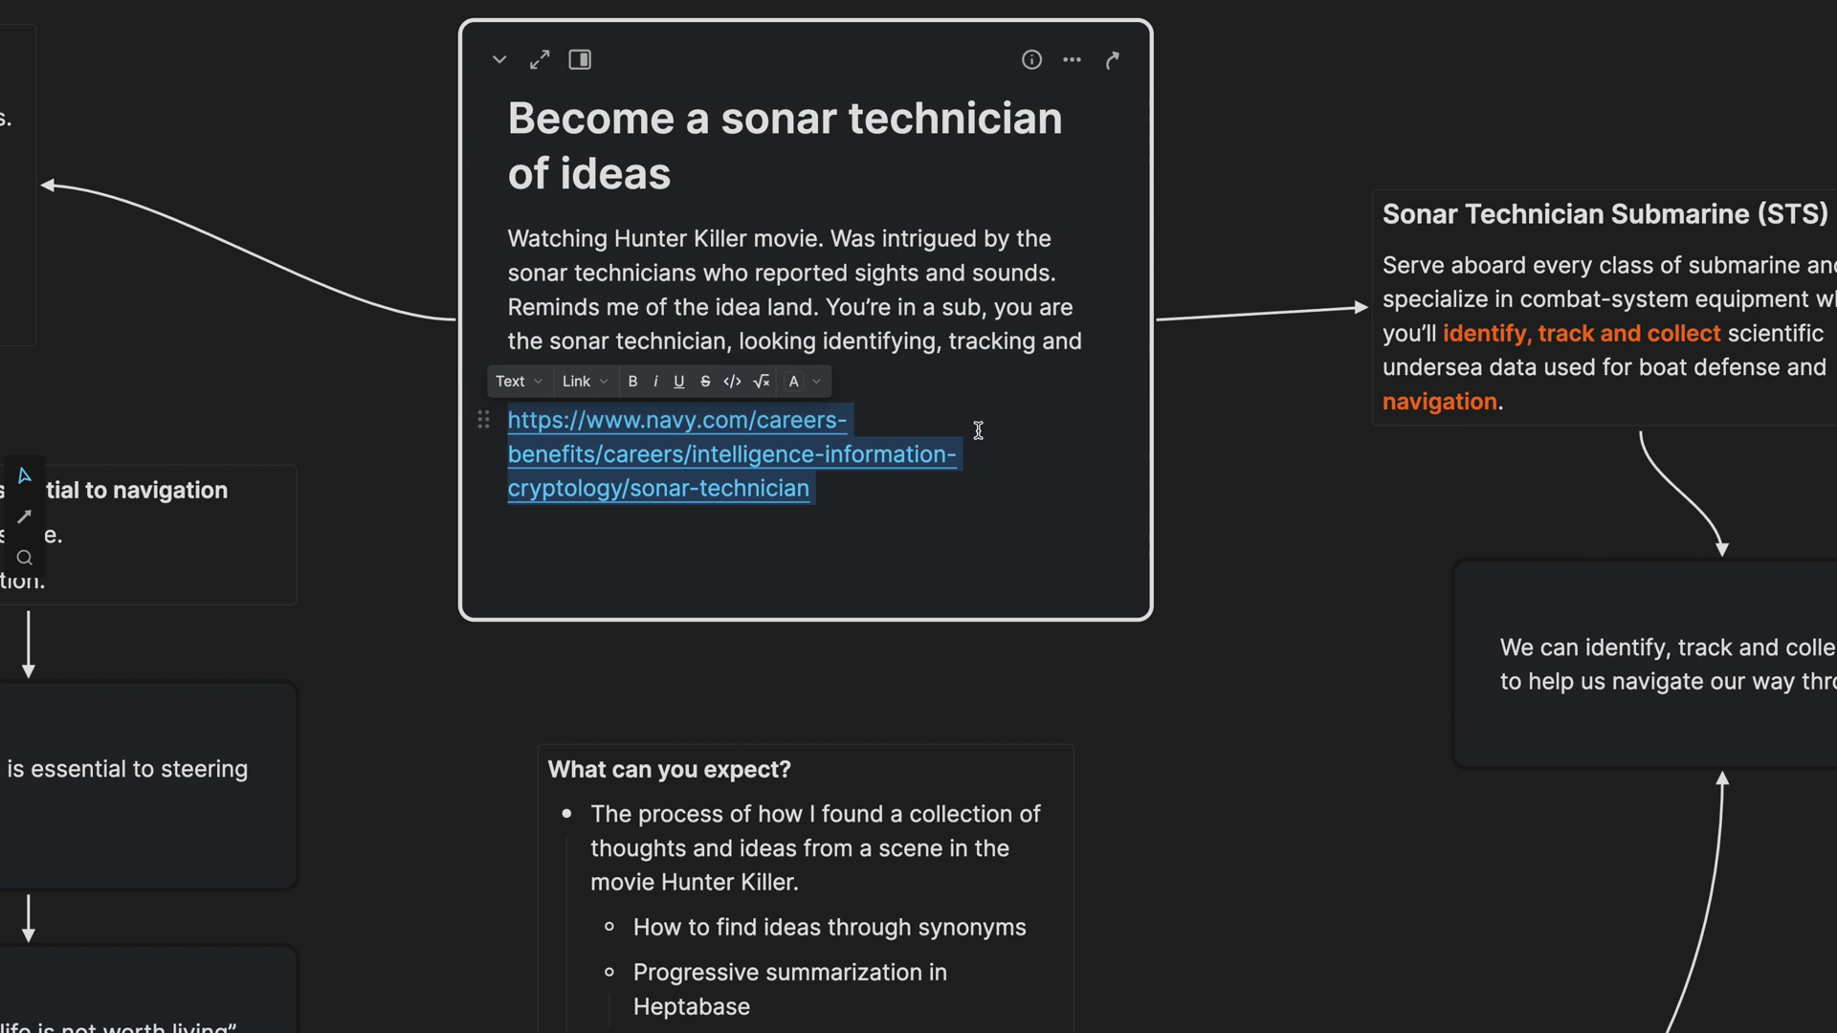
{"action": "scroll", "coordinate": [1013, 418], "scroll_direction": "up", "scroll_amount": 1}
{"action": "scroll", "coordinate": [1013, 418], "scroll_direction": "right", "scroll_amount": 1}
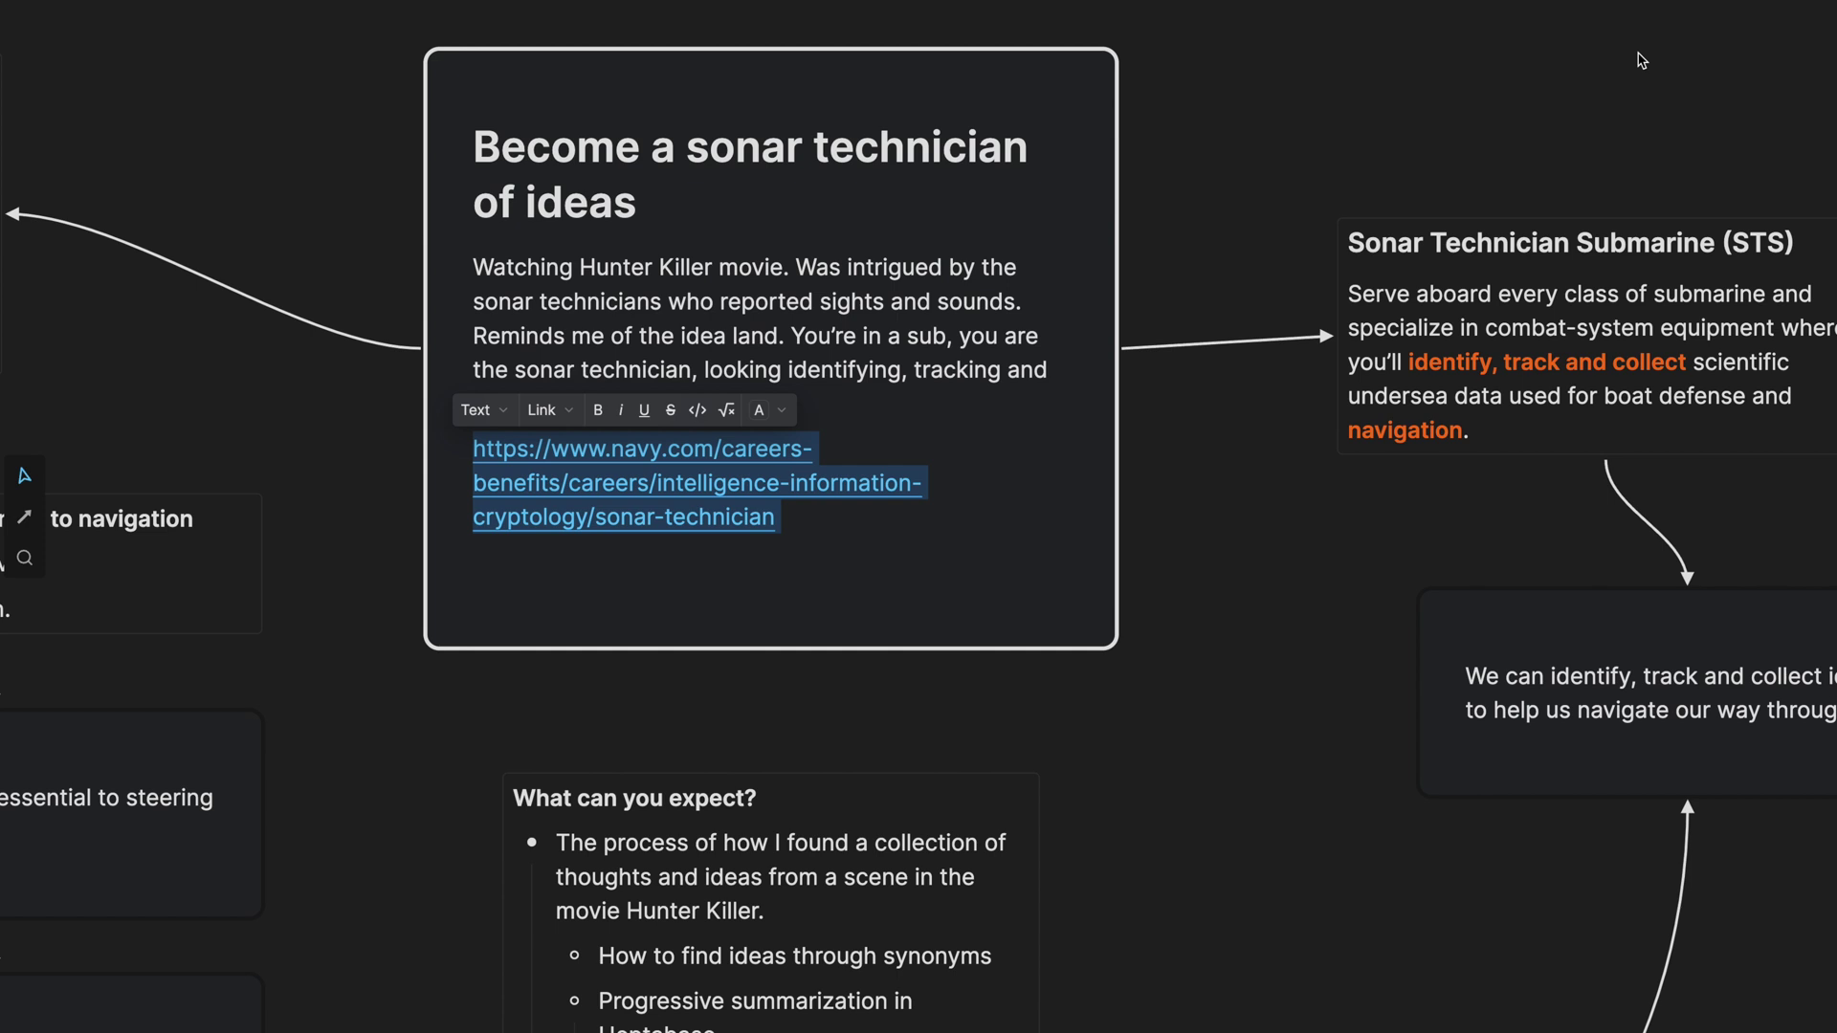
{"action": "left_click", "coordinate": [1770, 20]}
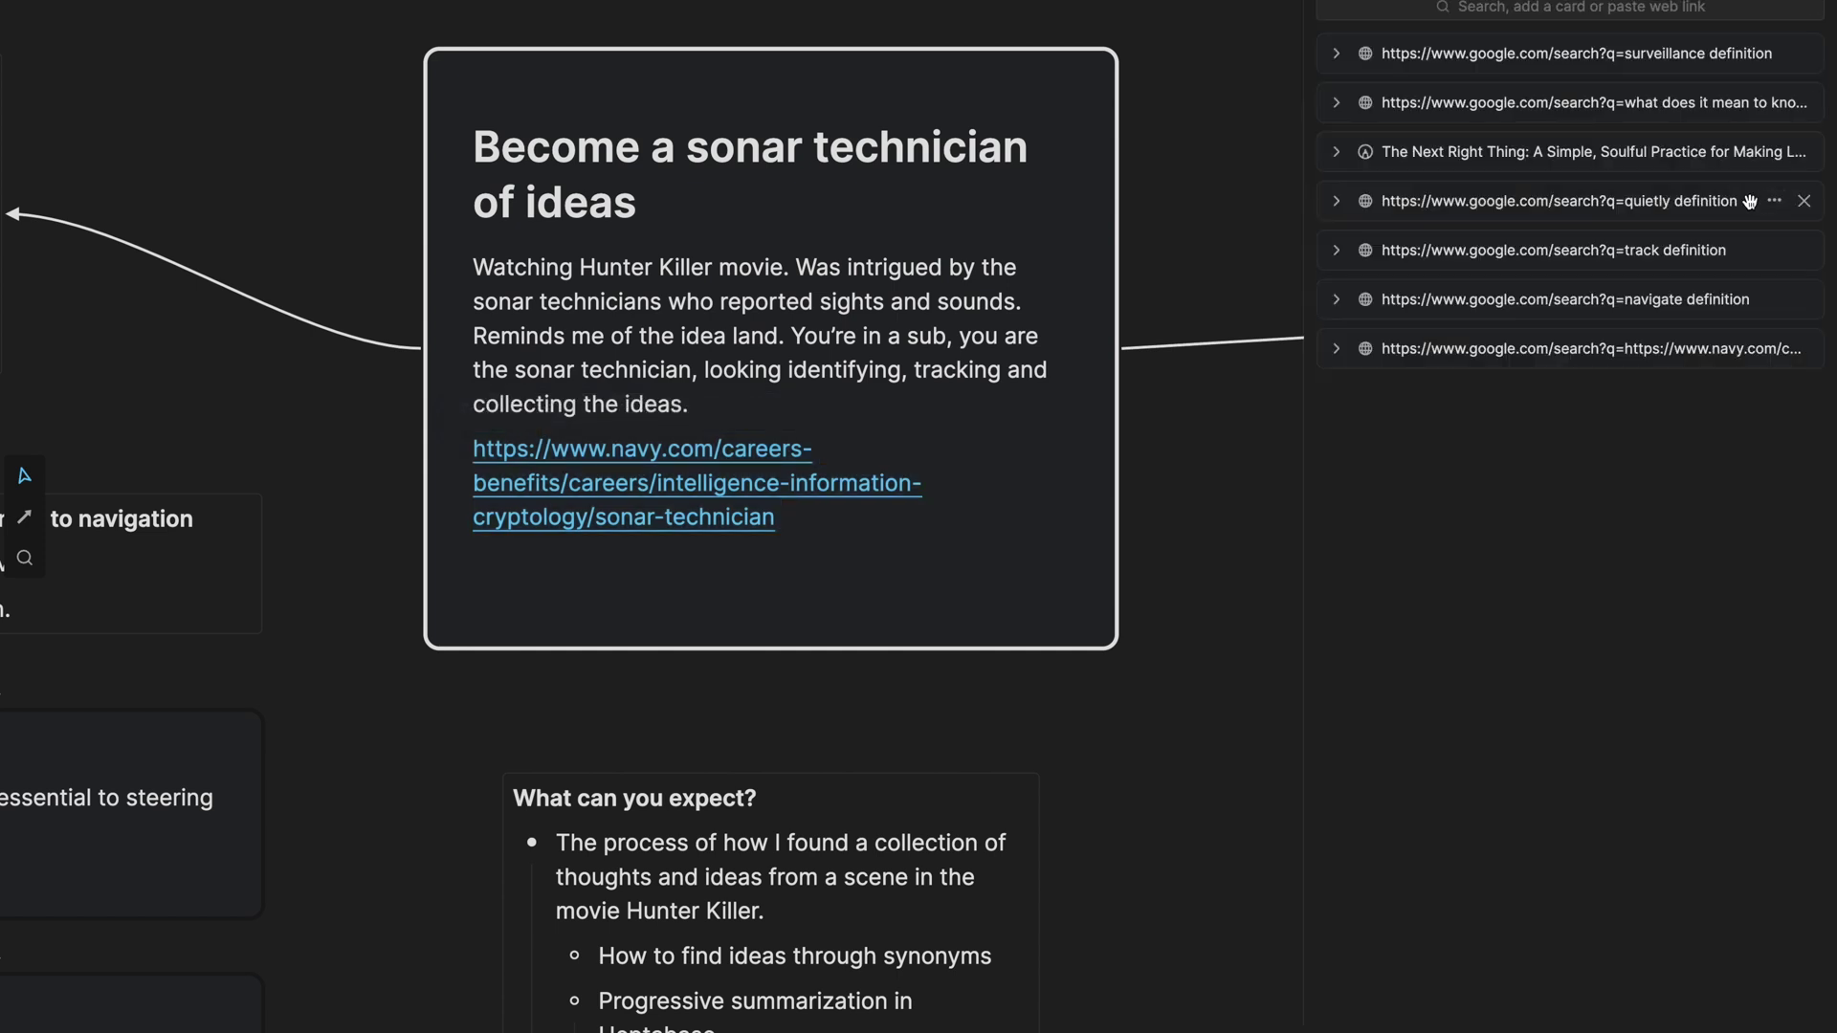
Google the pasted navy.com link in the sidebar and open the U.S. Navy Sonar Technician Careers page.
{"action": "left_click", "coordinate": [1498, 10]}
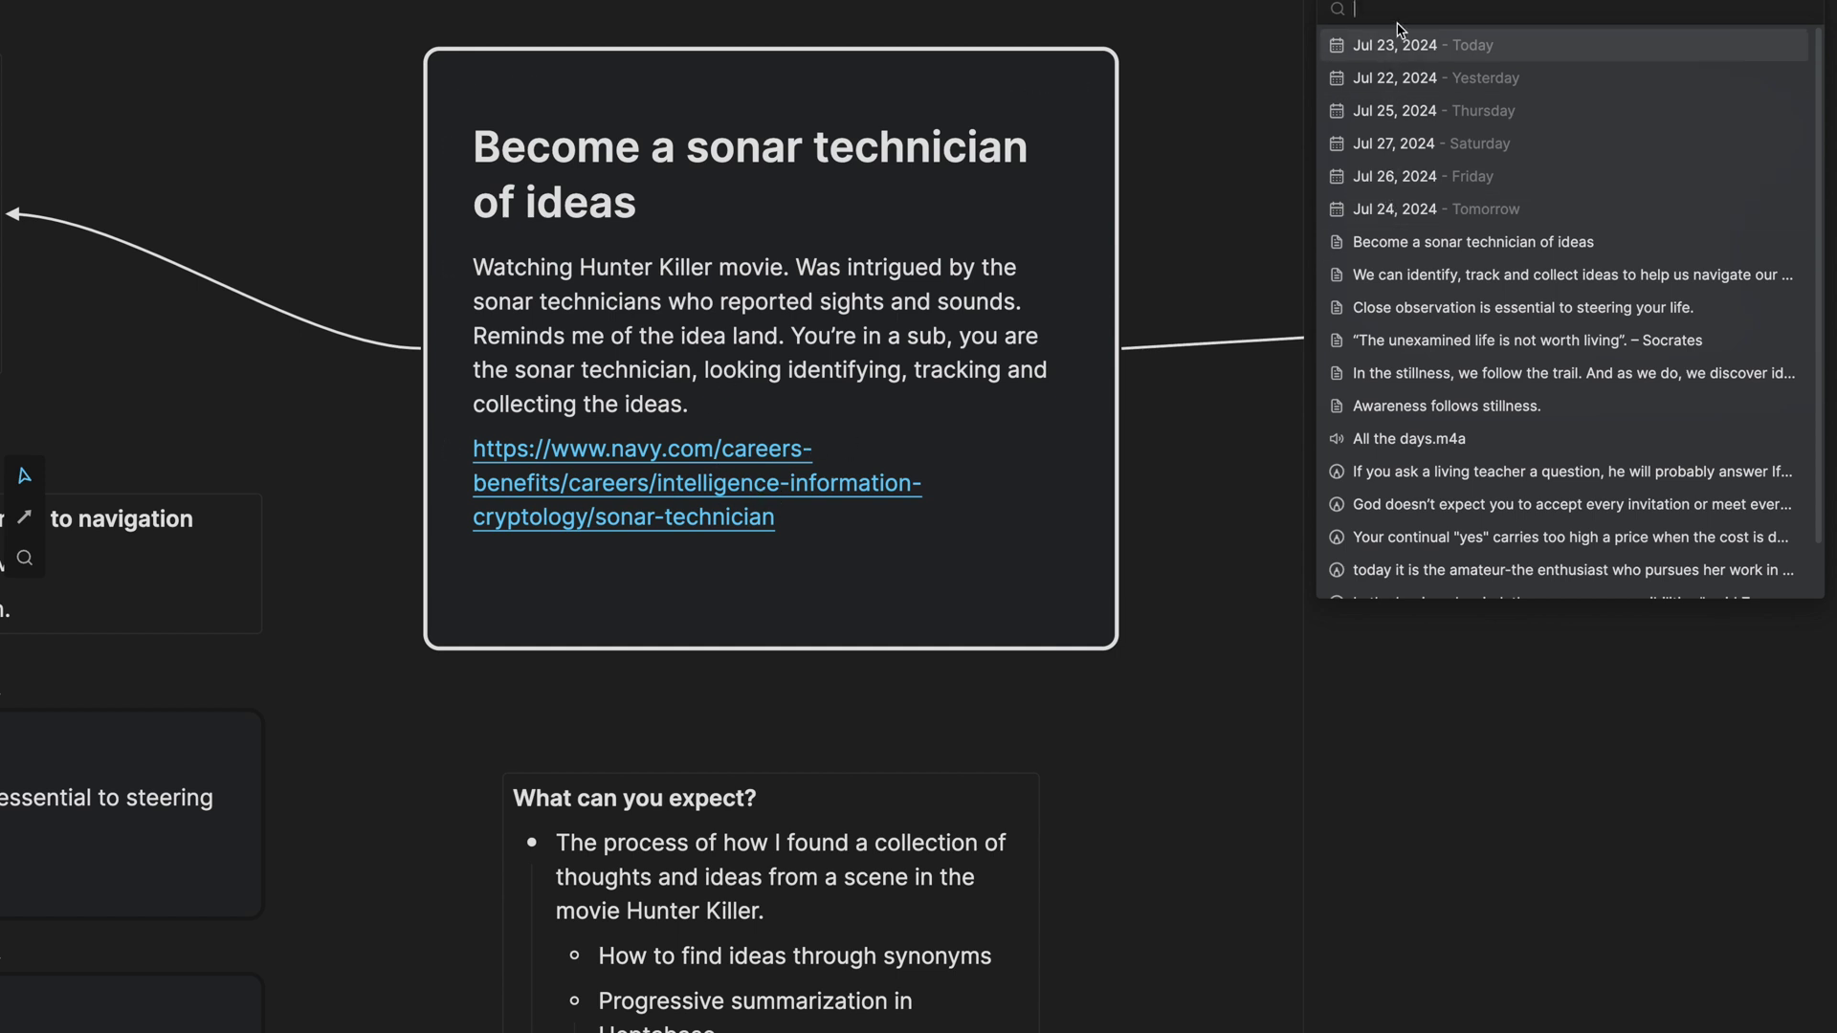
{"action": "key", "text": "ctrl+v"}
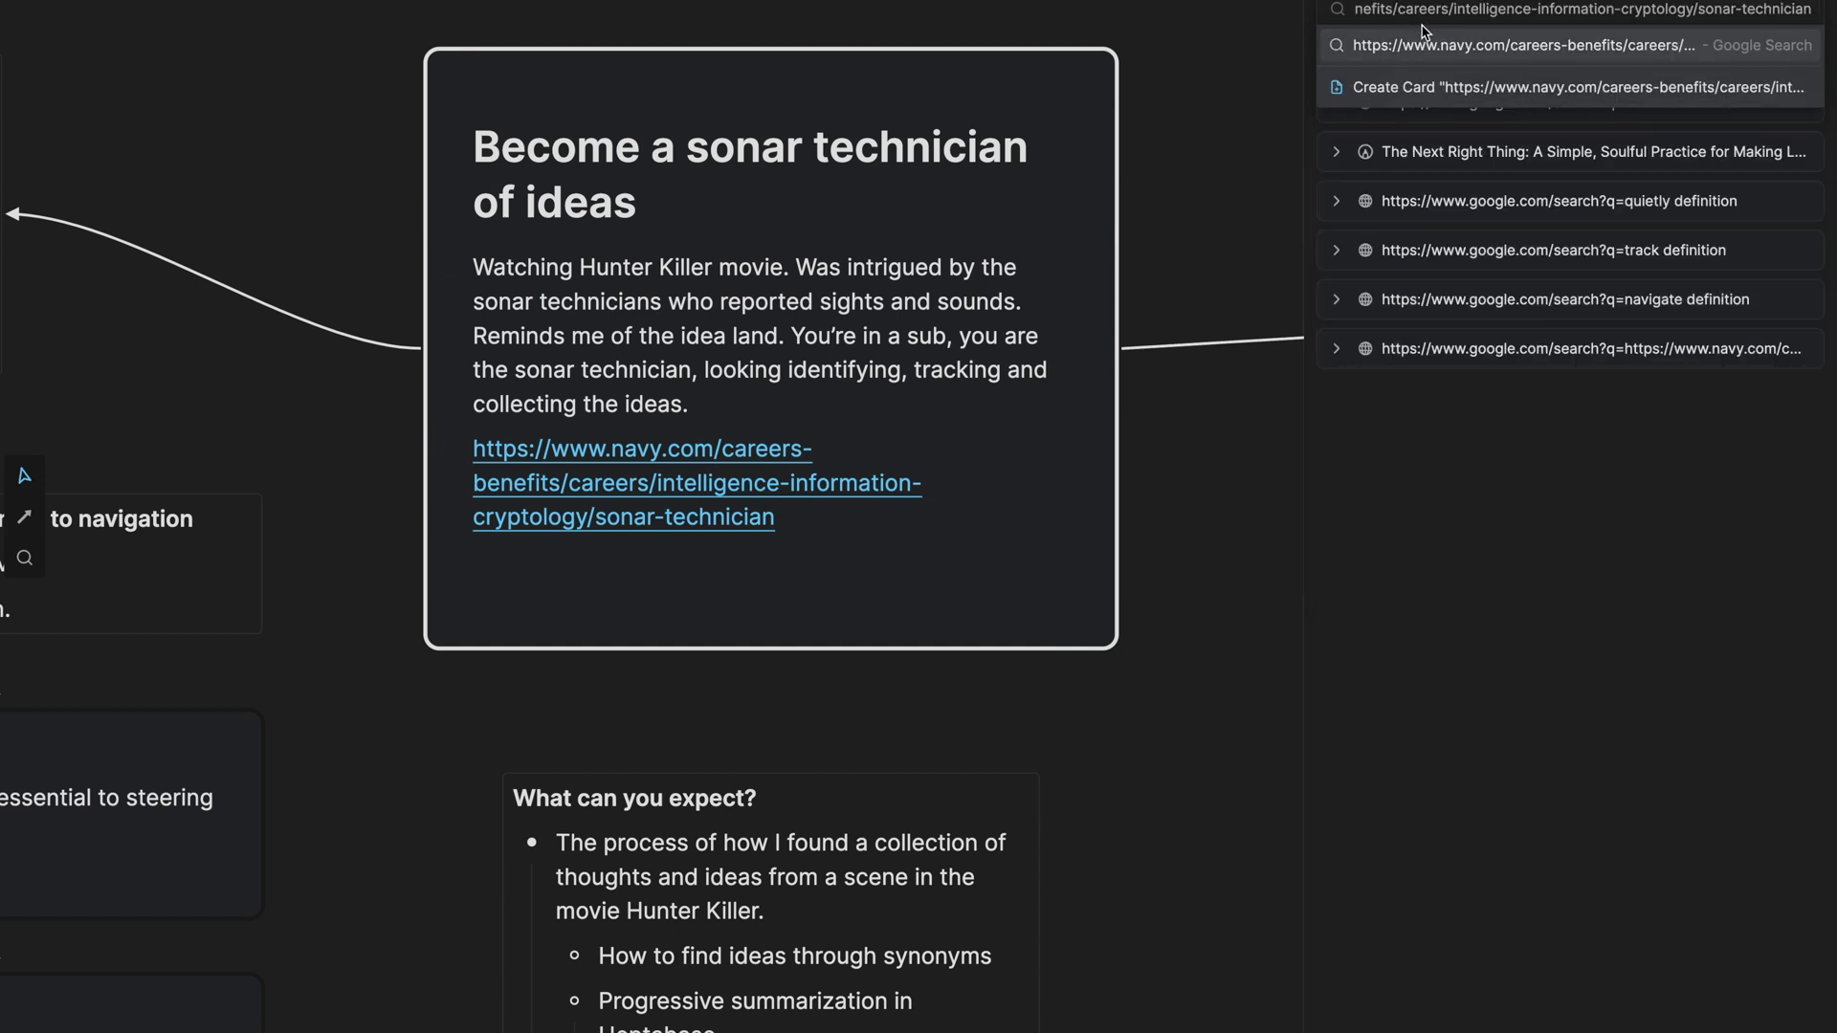
{"action": "key", "text": "Return"}
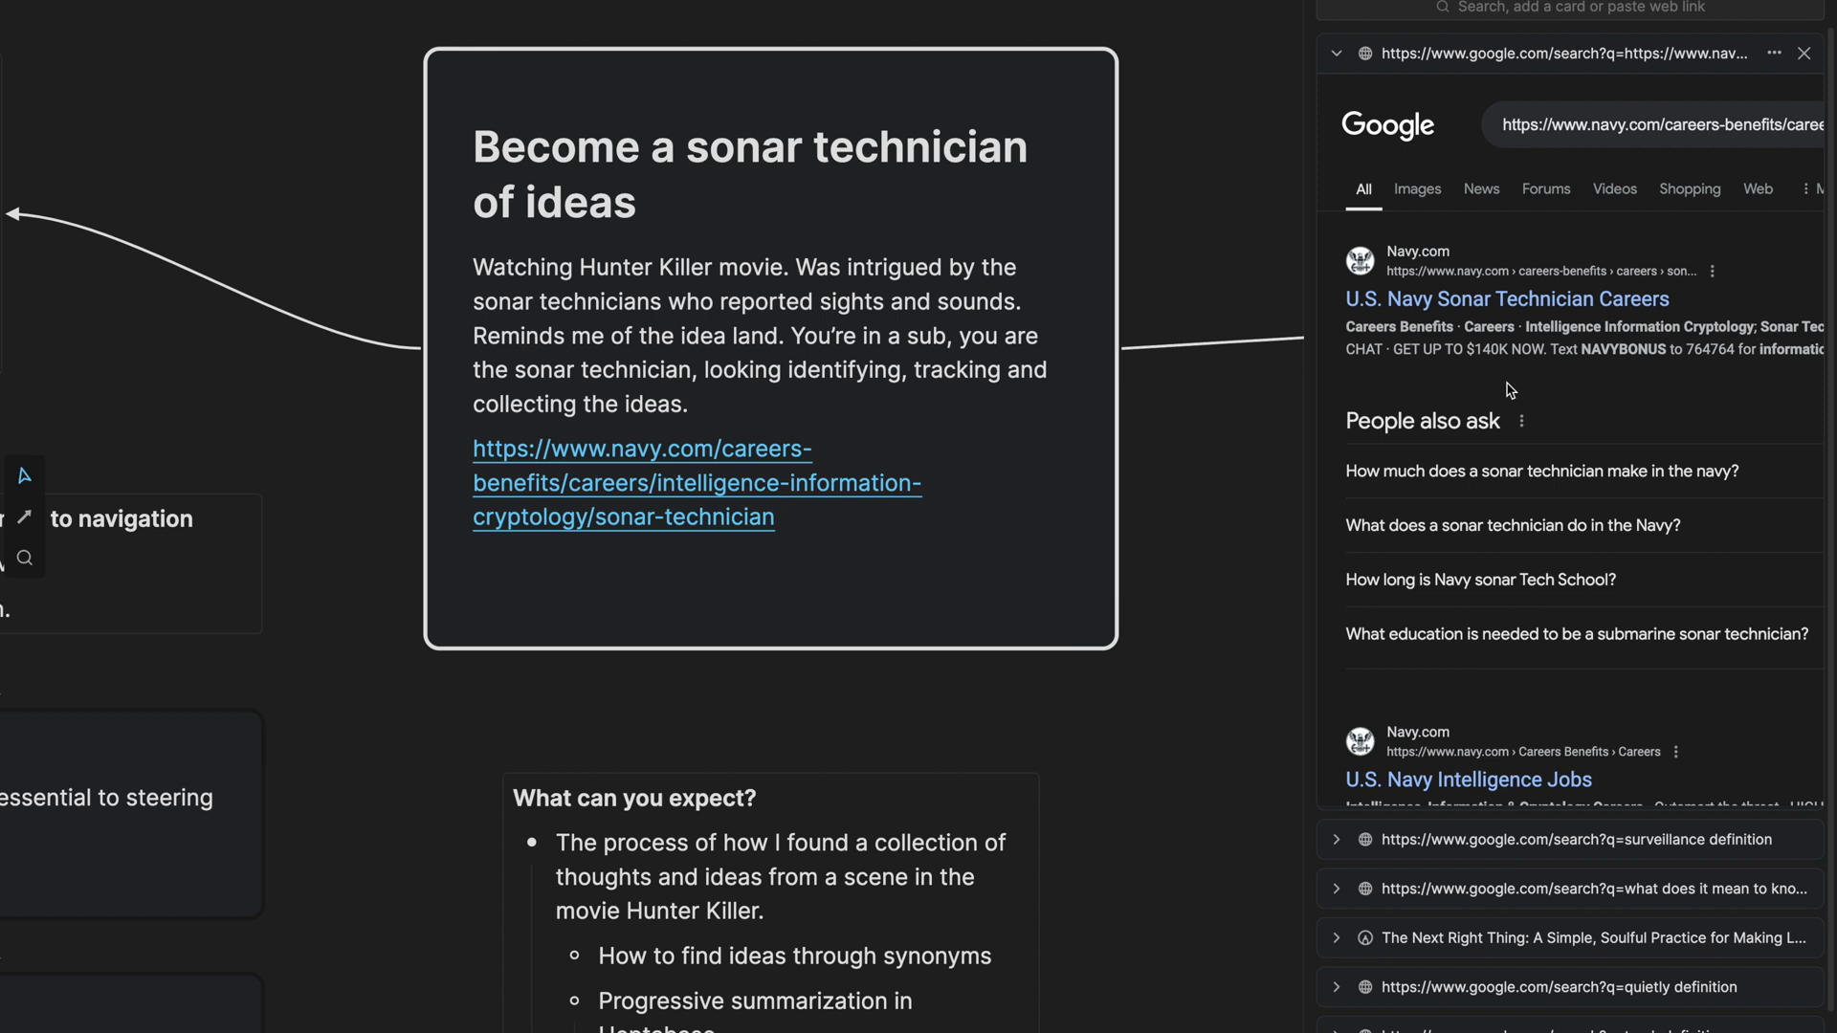
{"action": "left_click", "coordinate": [1496, 297]}
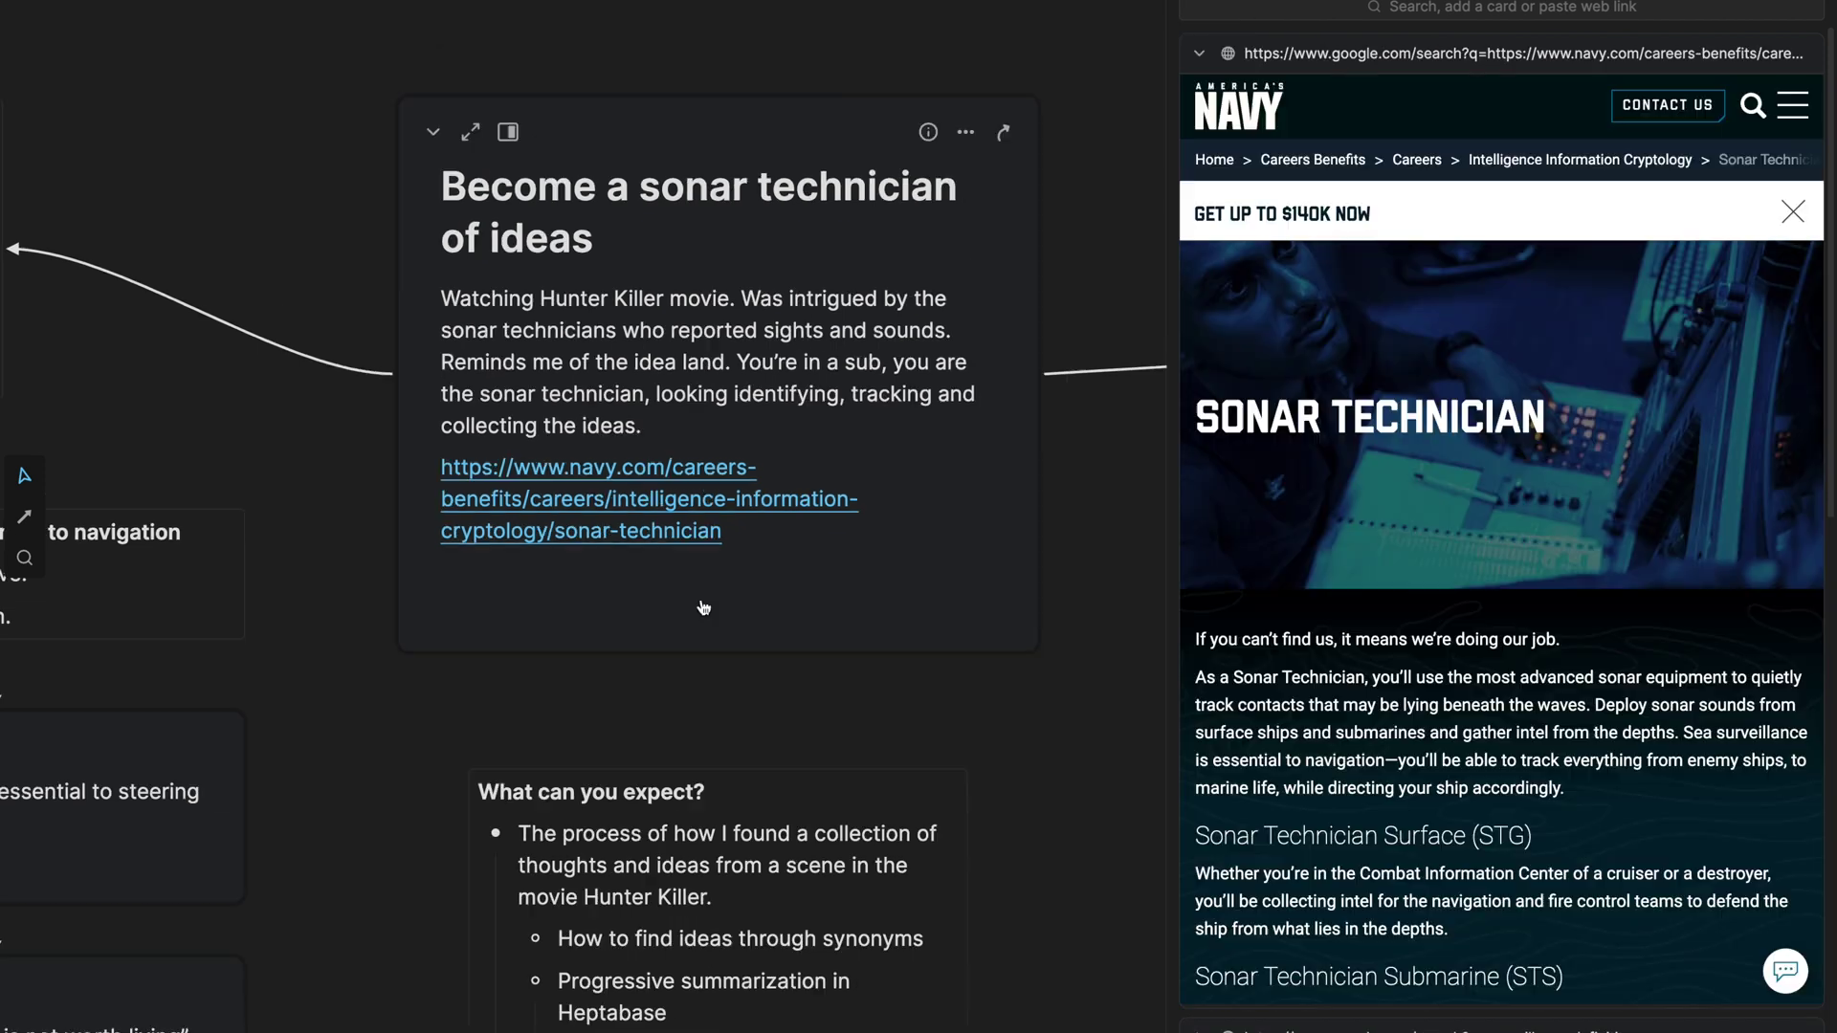
{"action": "scroll", "coordinate": [1310, 846], "scroll_direction": "down", "scroll_amount": 3}
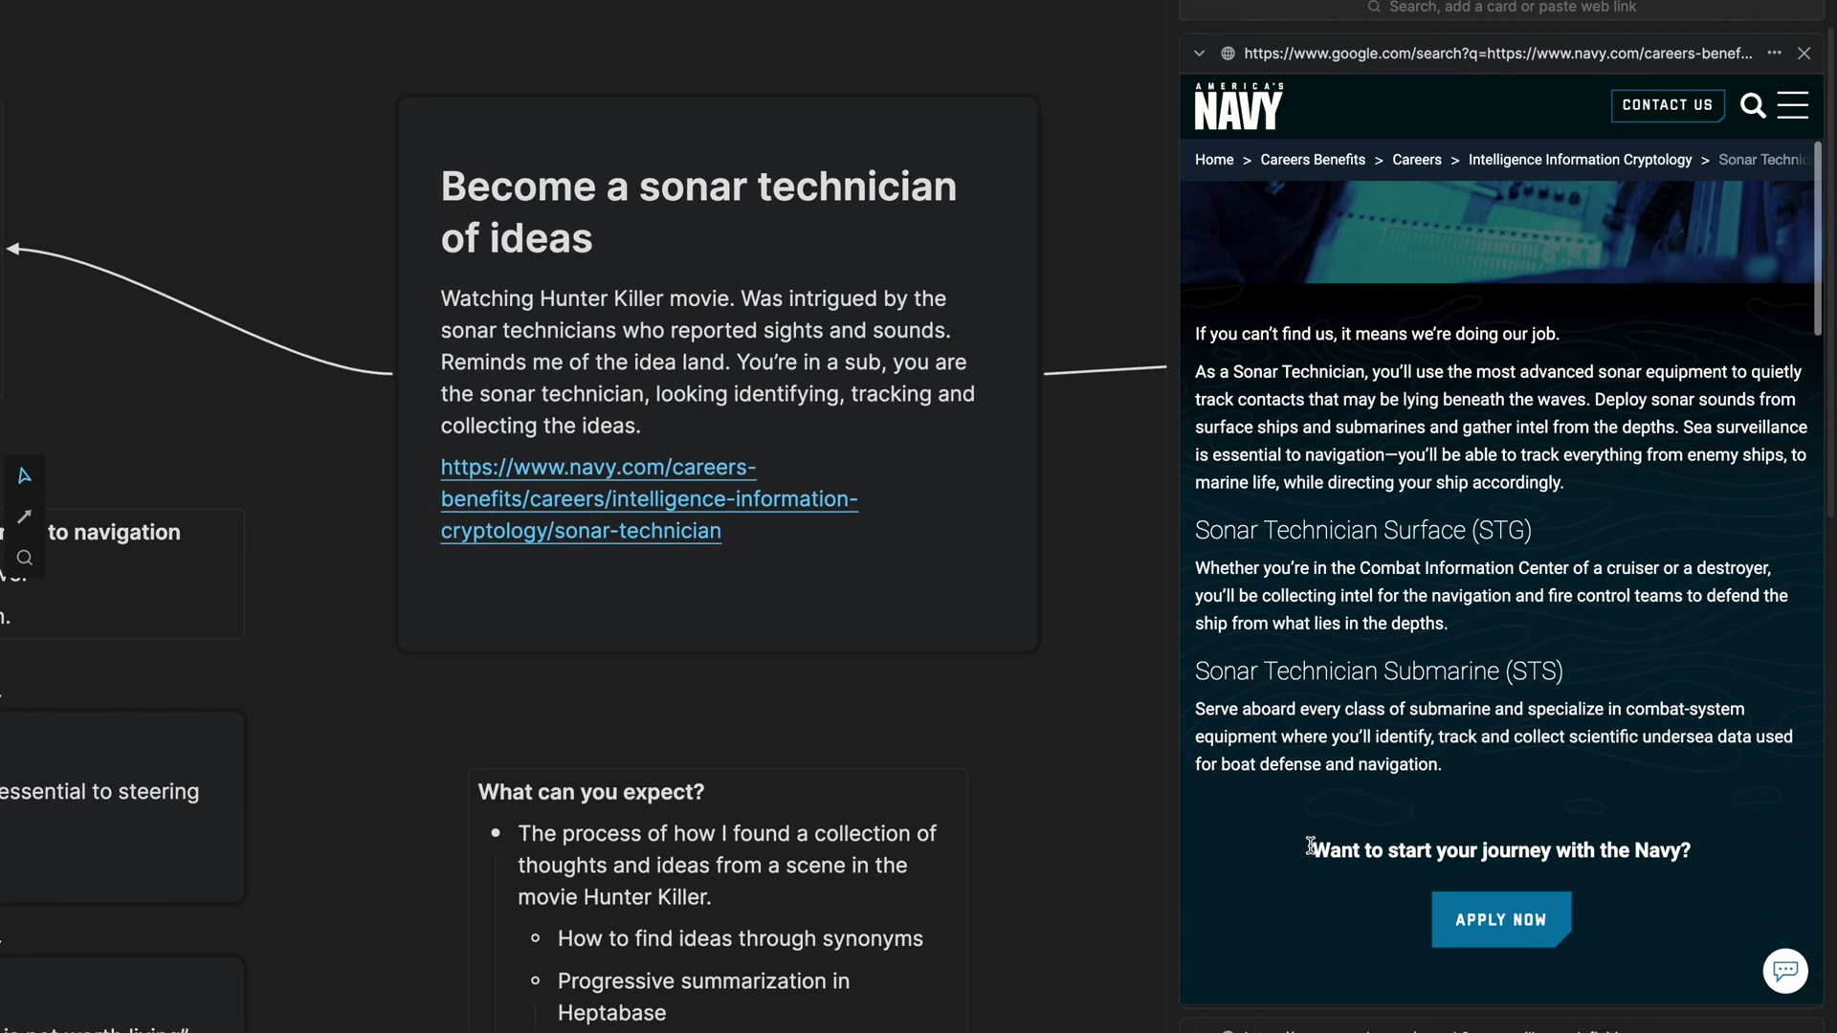
{"action": "scroll", "coordinate": [1310, 846], "scroll_direction": "down", "scroll_amount": 2}
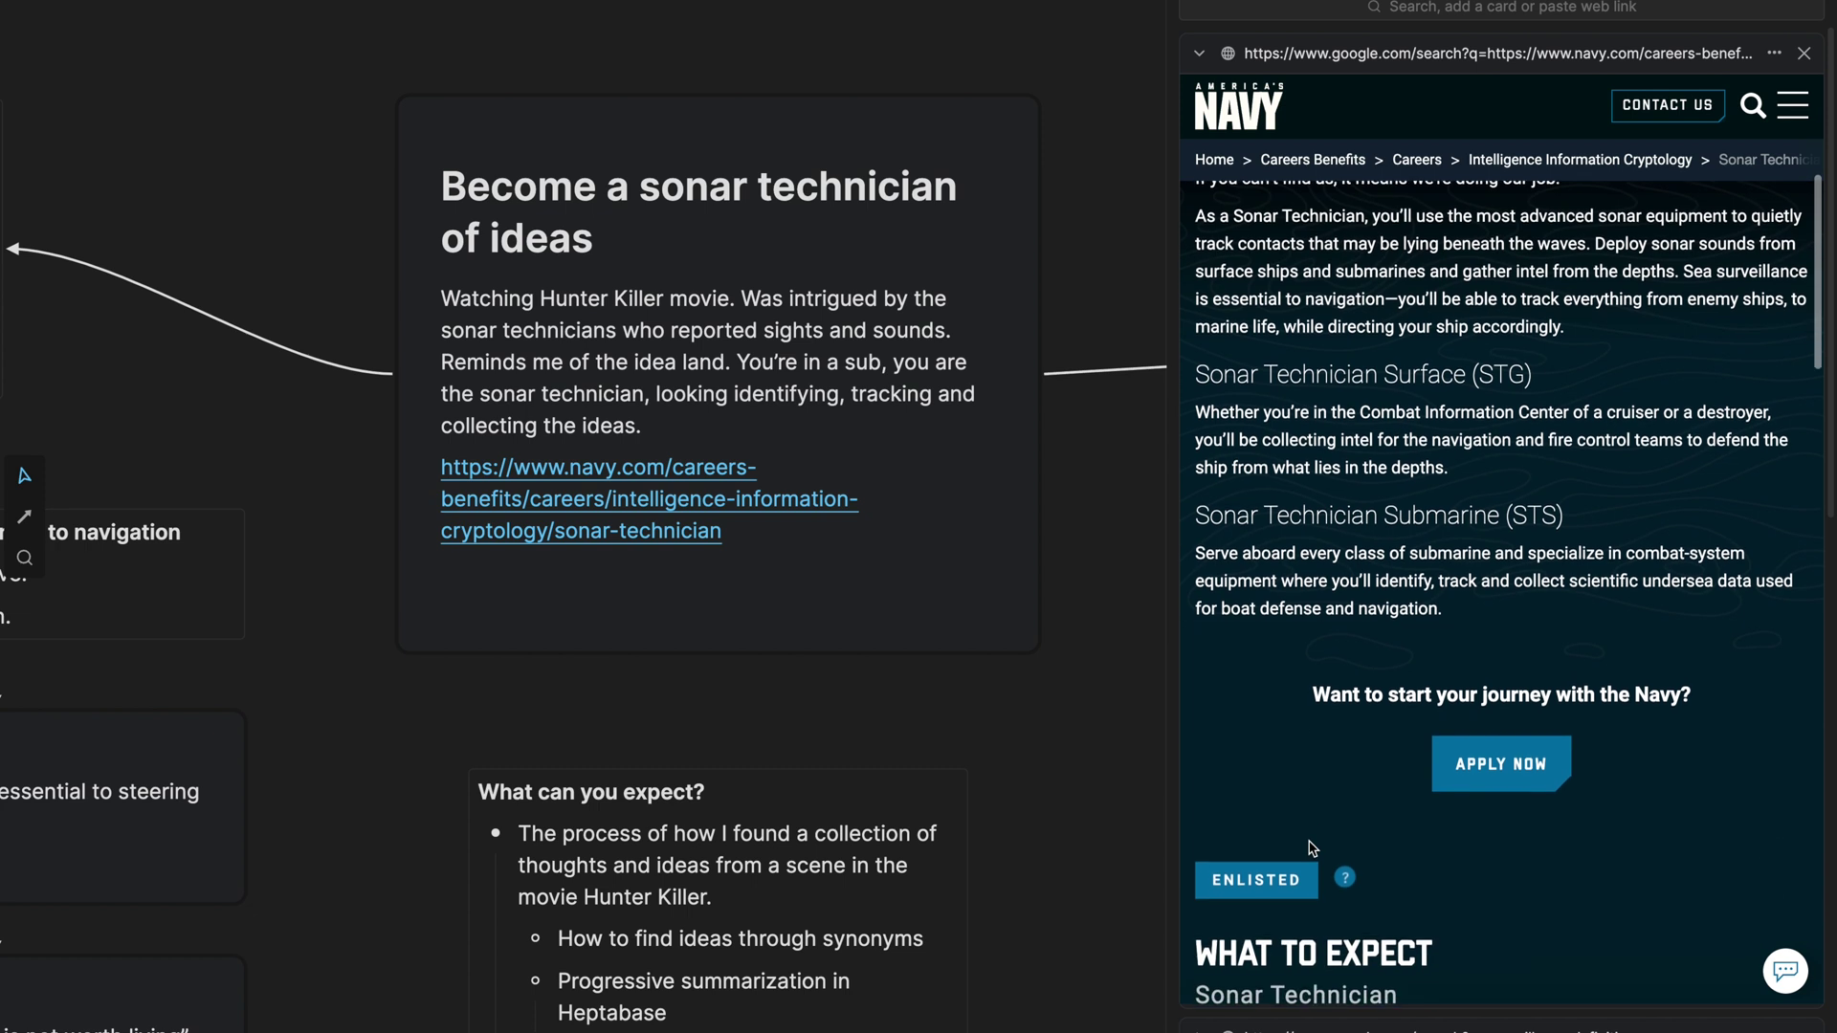
{"action": "scroll", "coordinate": [1312, 846], "scroll_direction": "up", "scroll_amount": 1}
{"action": "scroll", "coordinate": [1164, 722], "scroll_direction": "left", "scroll_amount": 1}
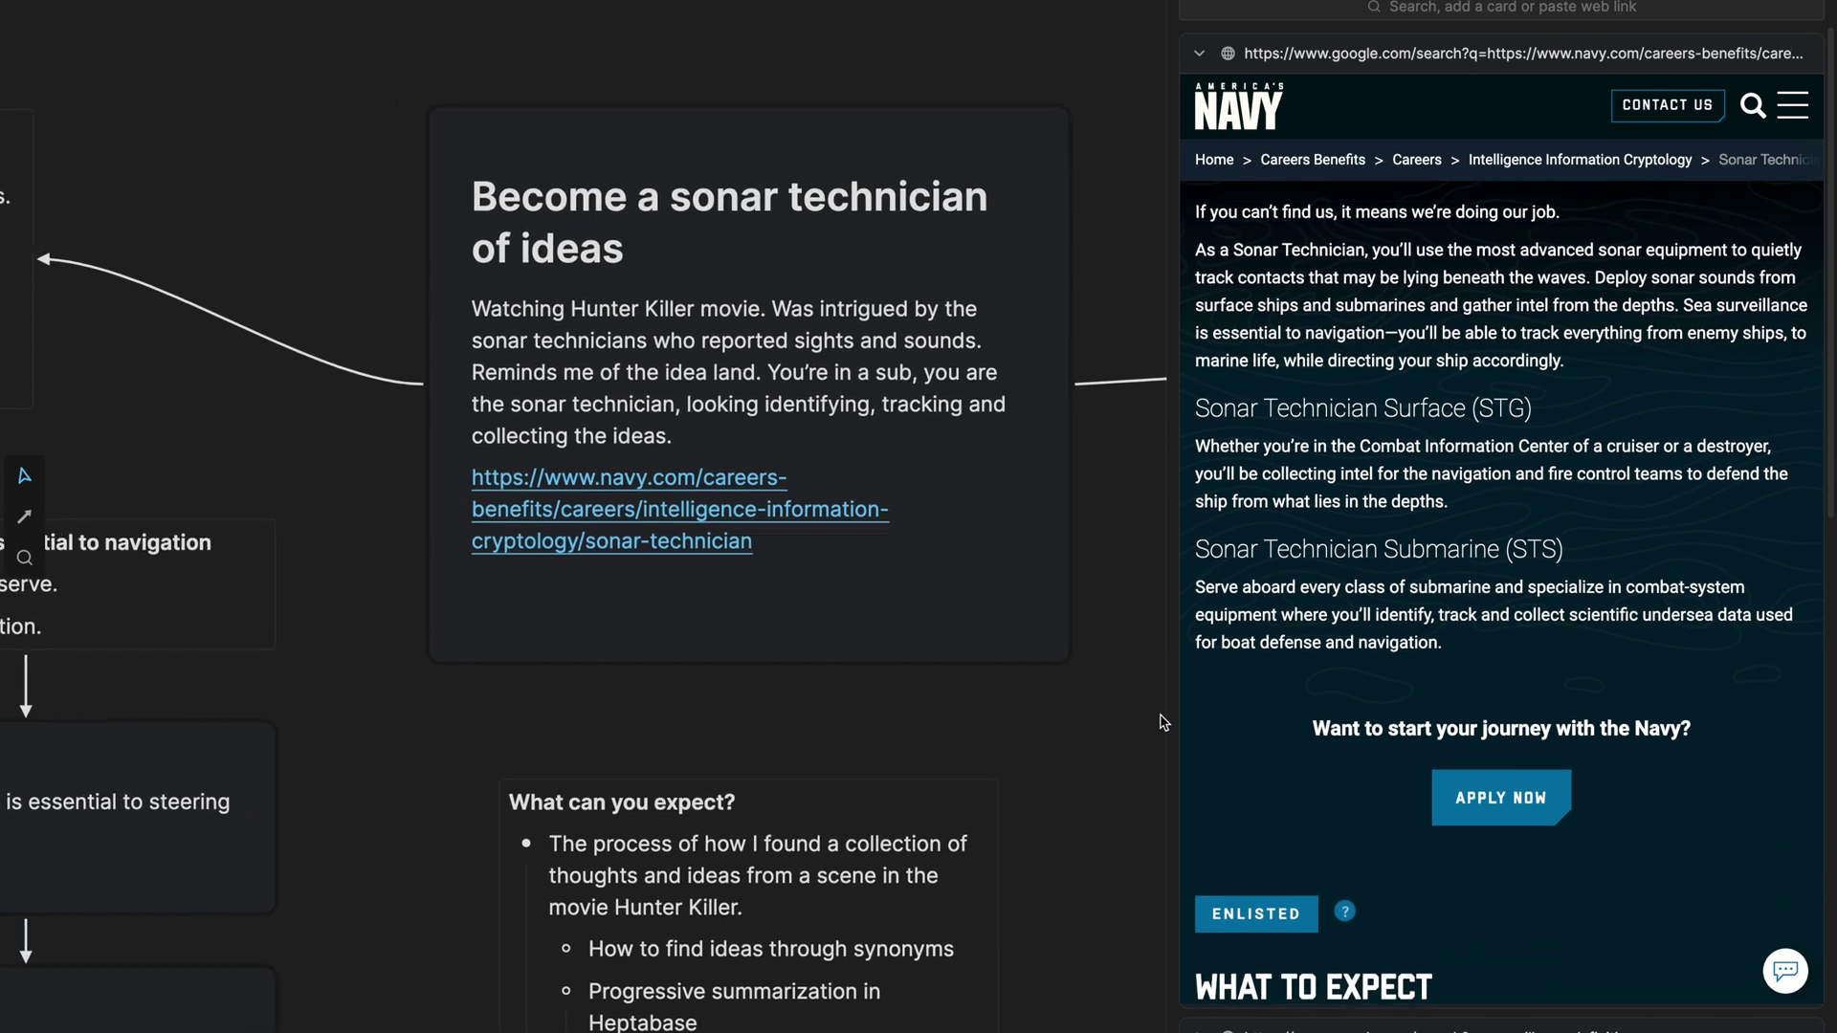
{"action": "scroll", "coordinate": [1163, 723], "scroll_direction": "left", "scroll_amount": 10}
{"action": "scroll", "coordinate": [1099, 689], "scroll_direction": "up", "scroll_amount": 3}
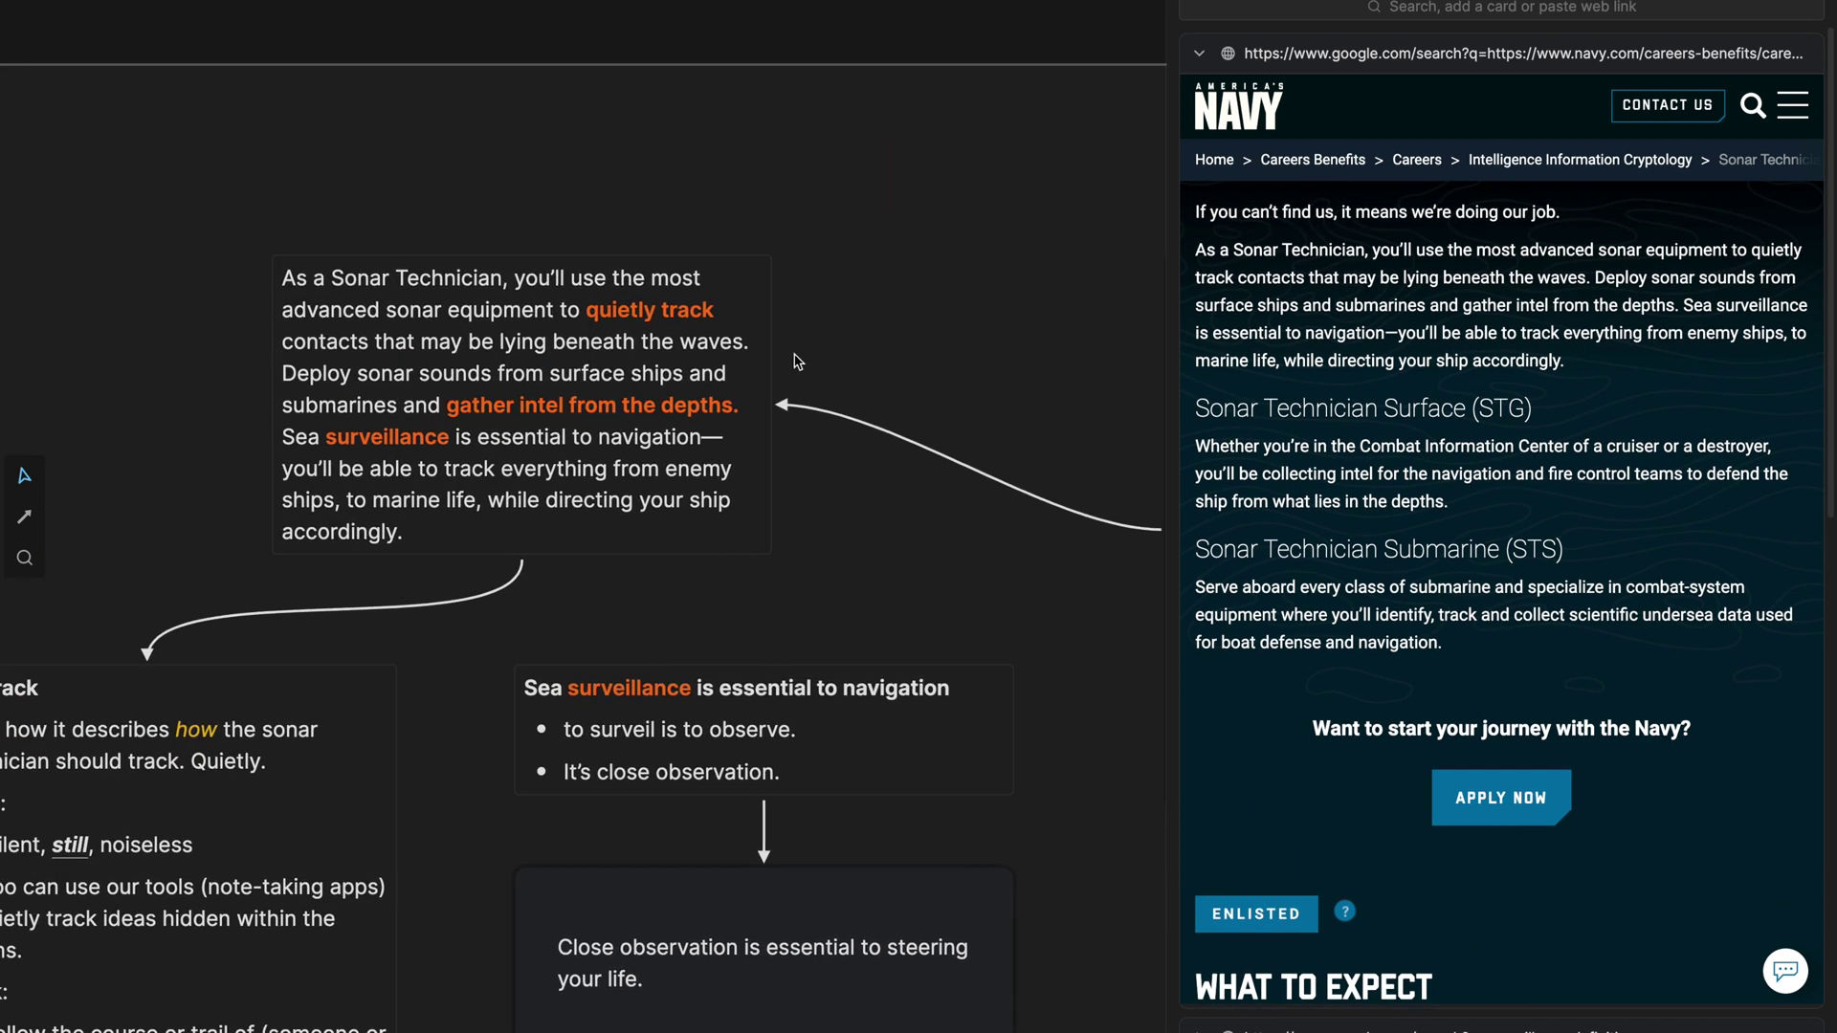
Paste the page's opening Sonar Technician paragraph onto the whiteboard as a new card.
{"action": "scroll", "coordinate": [797, 359], "scroll_direction": "down", "scroll_amount": 3}
{"action": "scroll", "coordinate": [797, 358], "scroll_direction": "right", "scroll_amount": 6}
{"action": "left_click_drag", "start_coordinate": [1565, 385], "coordinate": [1200, 277]}
{"action": "key", "text": "ctrl+c"}
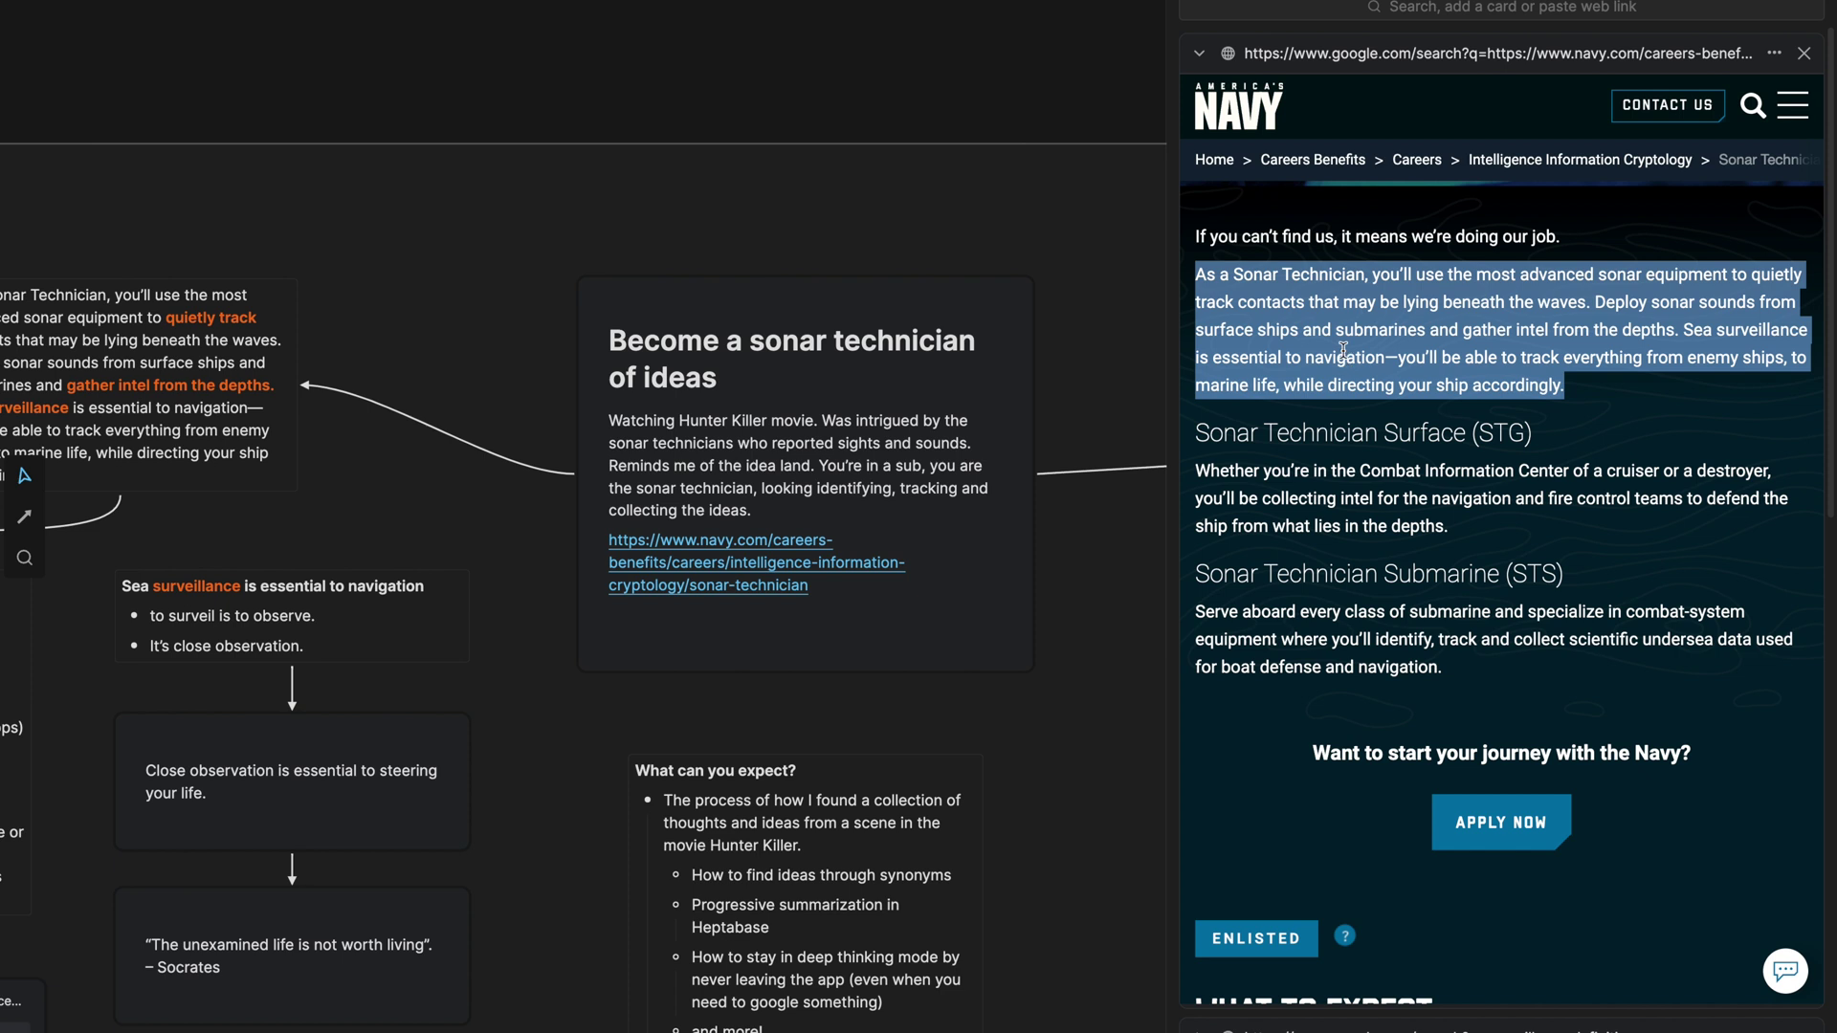
{"action": "left_click", "coordinate": [773, 199]}
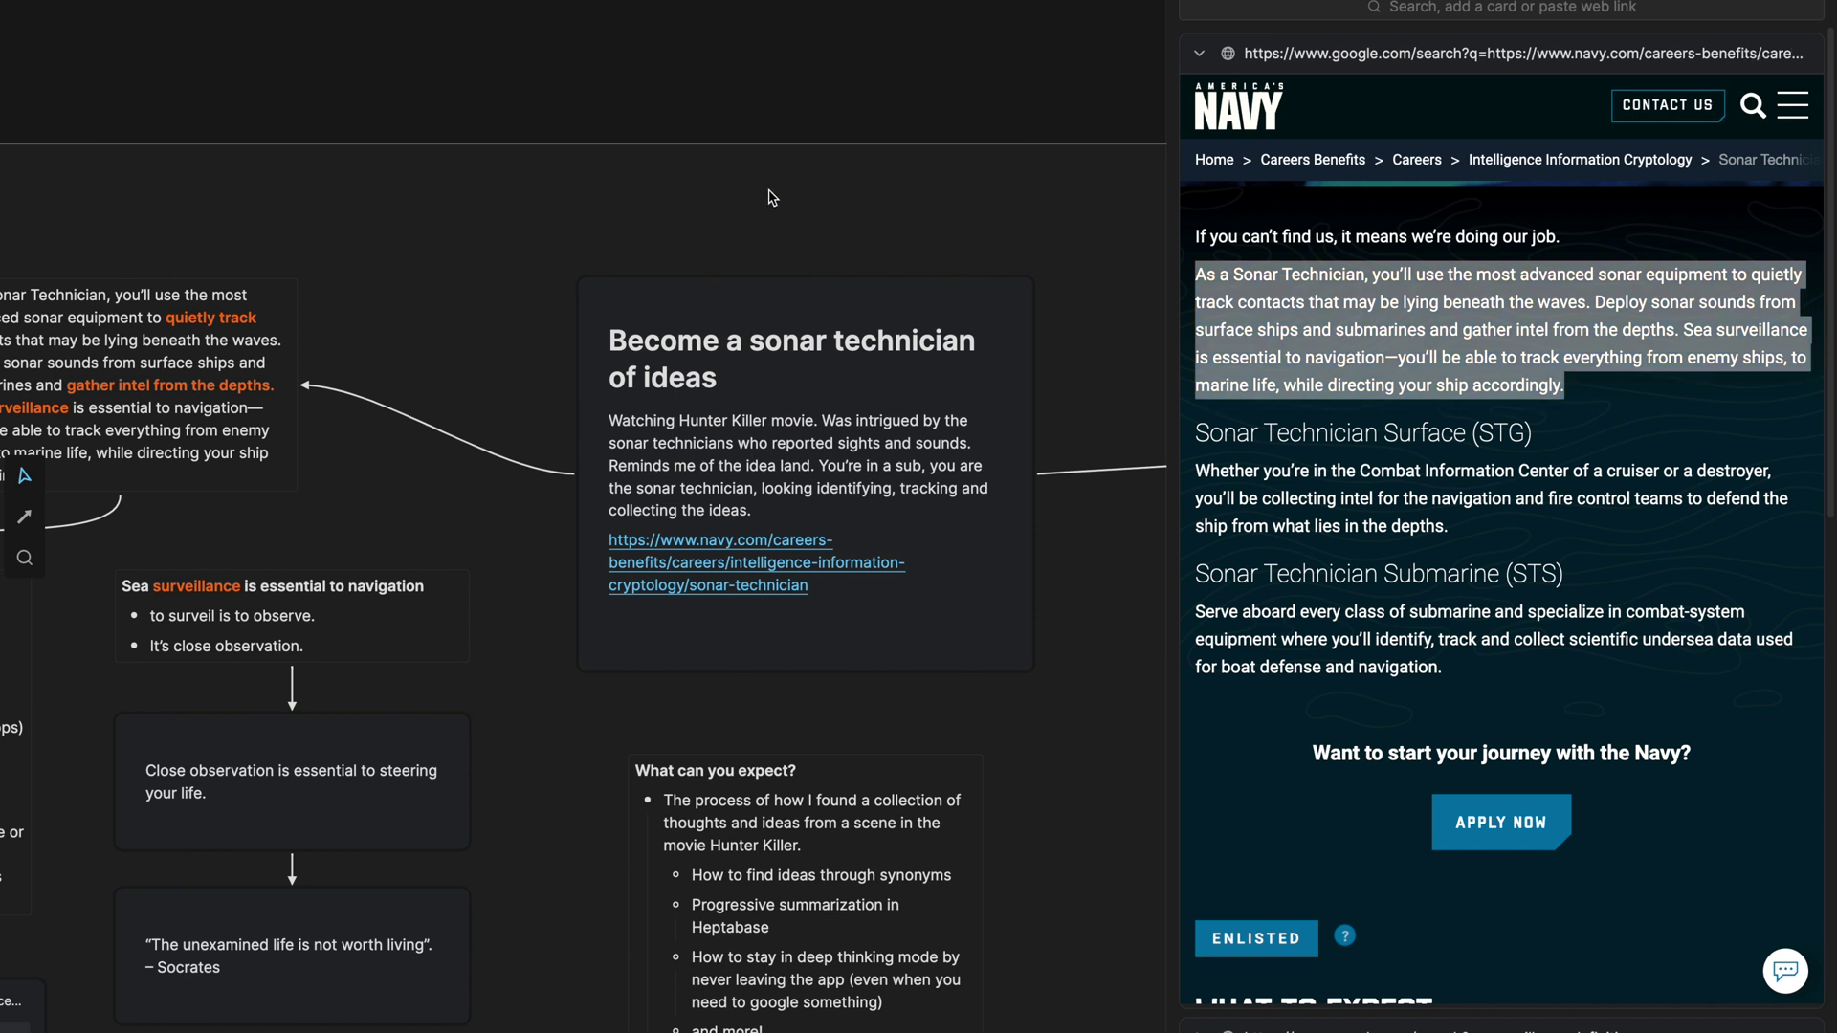
{"action": "key", "text": "ctrl+v"}
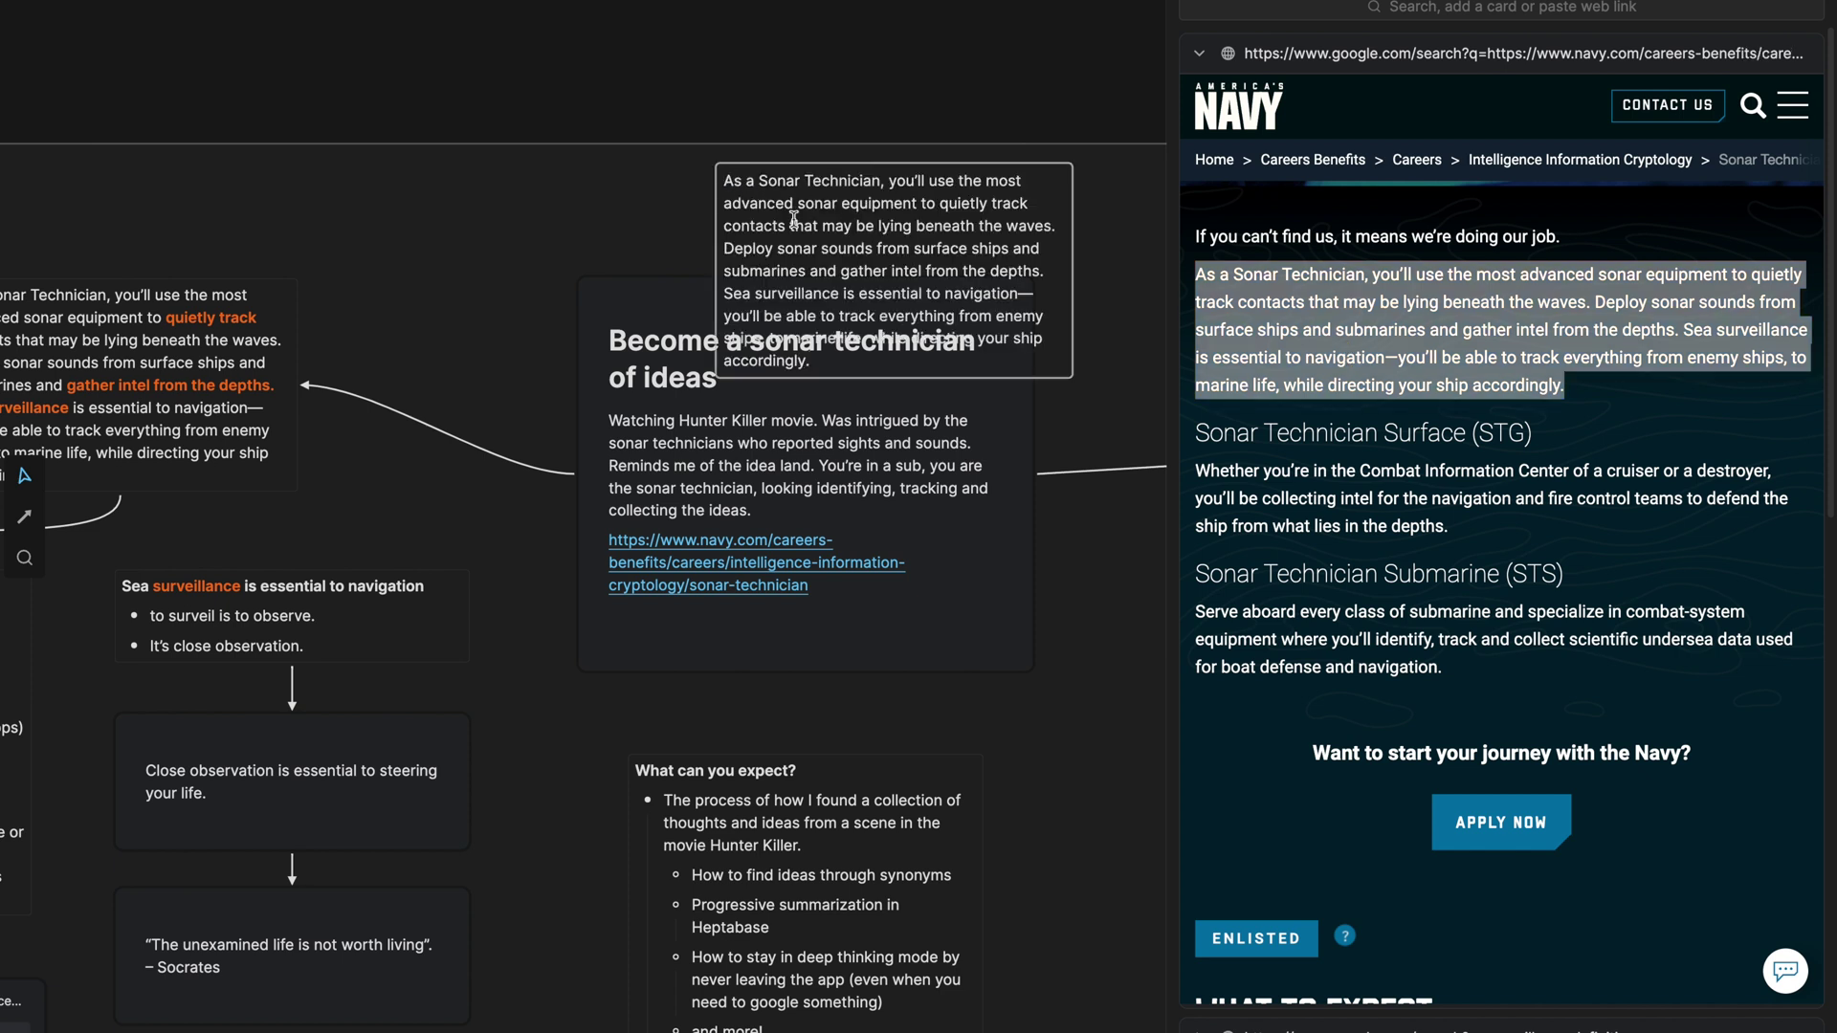
{"action": "left_click_drag", "start_coordinate": [807, 208], "coordinate": [471, 209]}
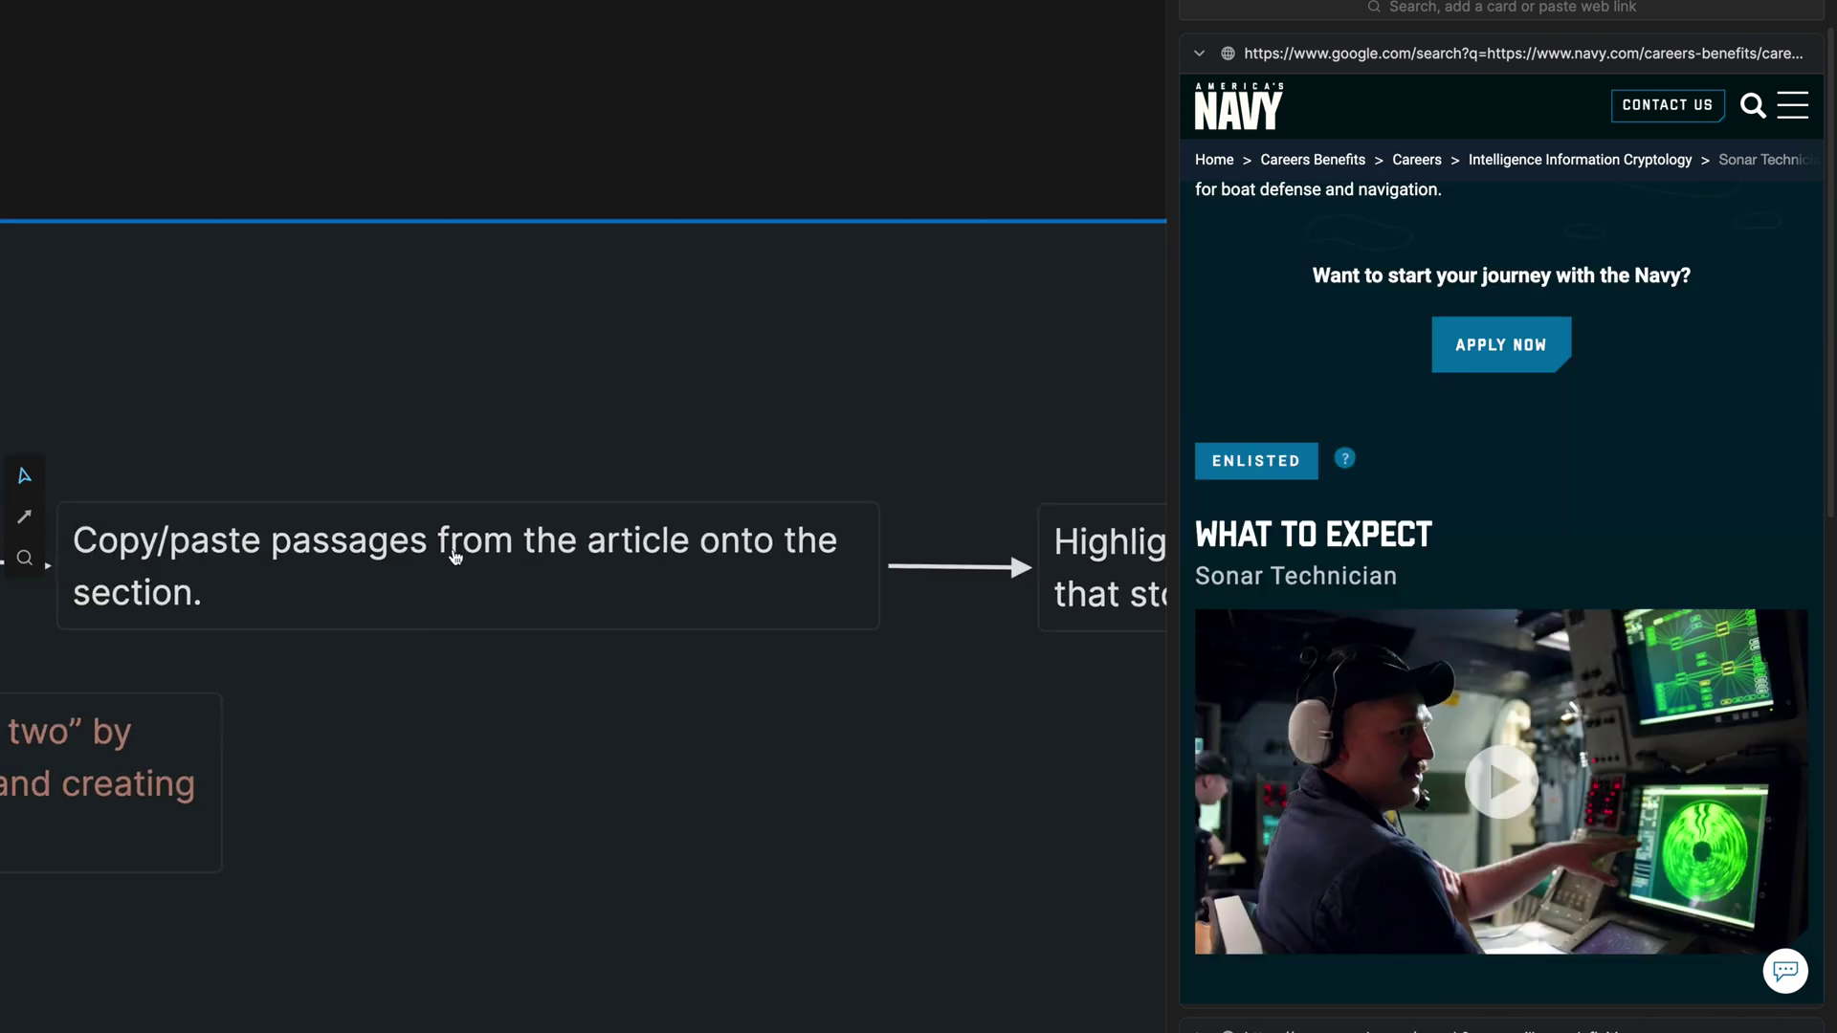
{"action": "scroll", "coordinate": [455, 557], "scroll_direction": "left", "scroll_amount": 3}
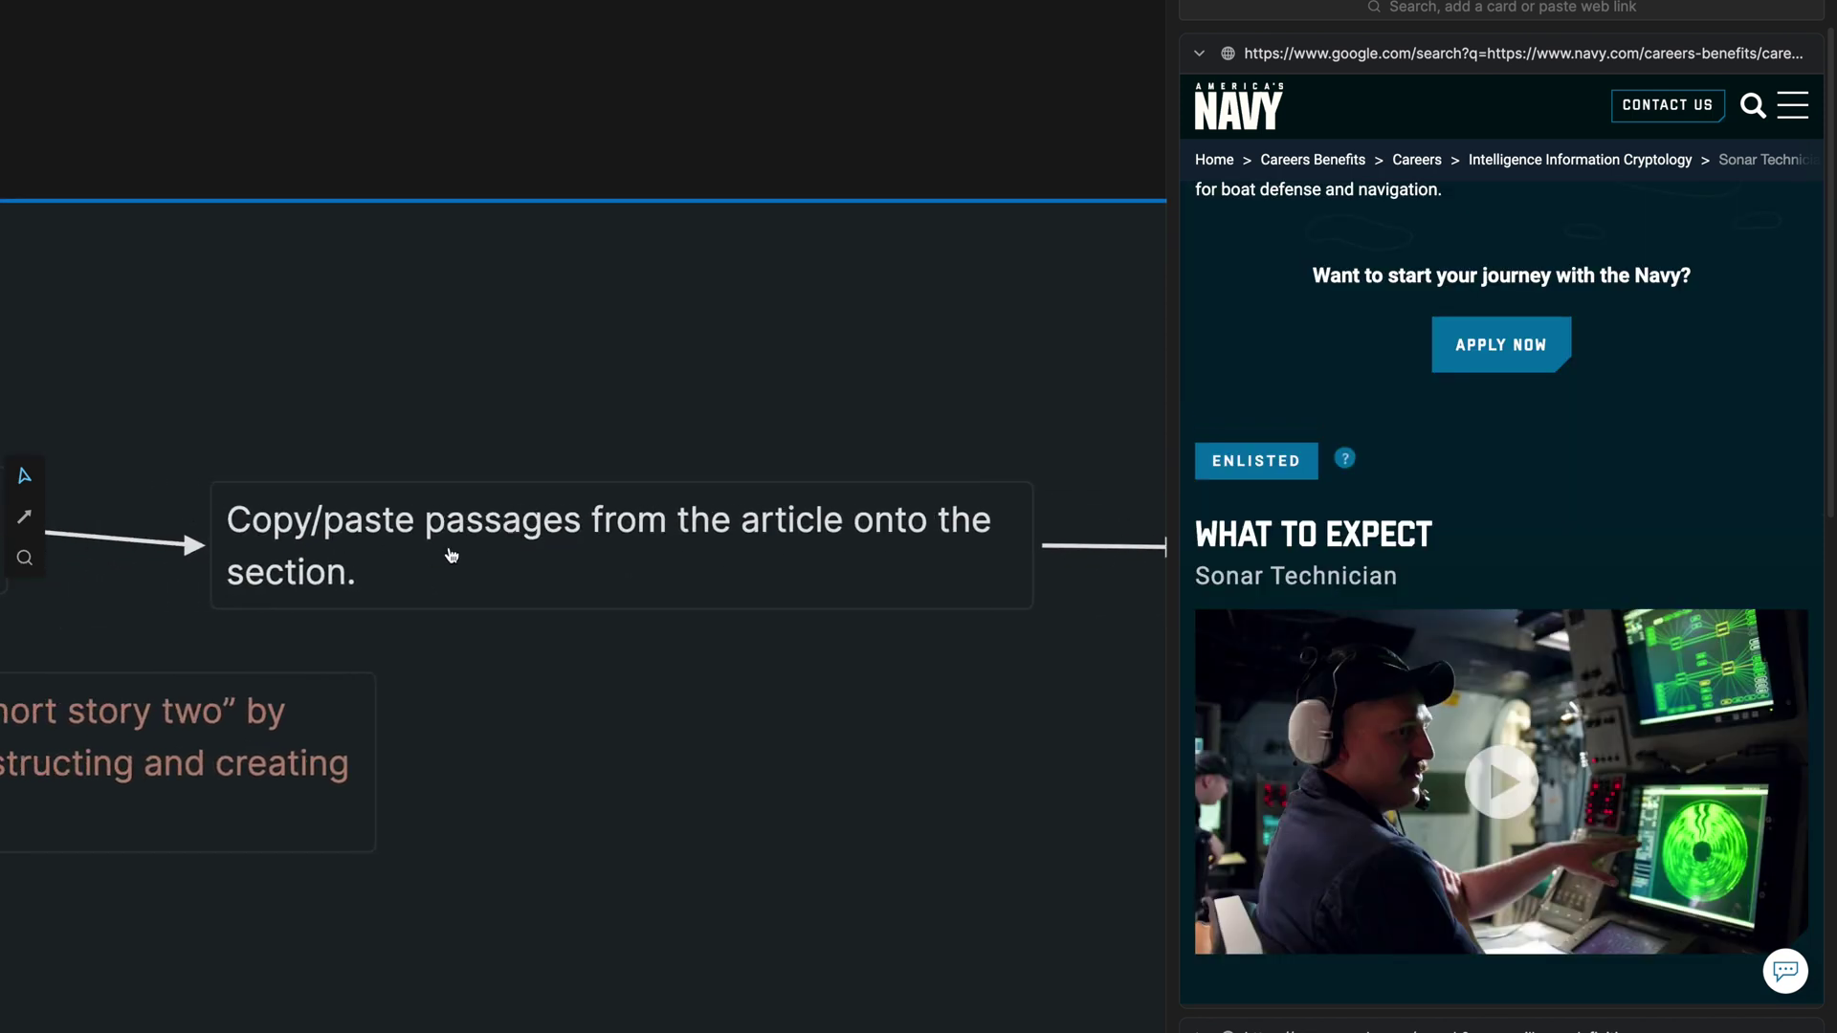
{"action": "scroll", "coordinate": [451, 554], "scroll_direction": "right", "scroll_amount": 10}
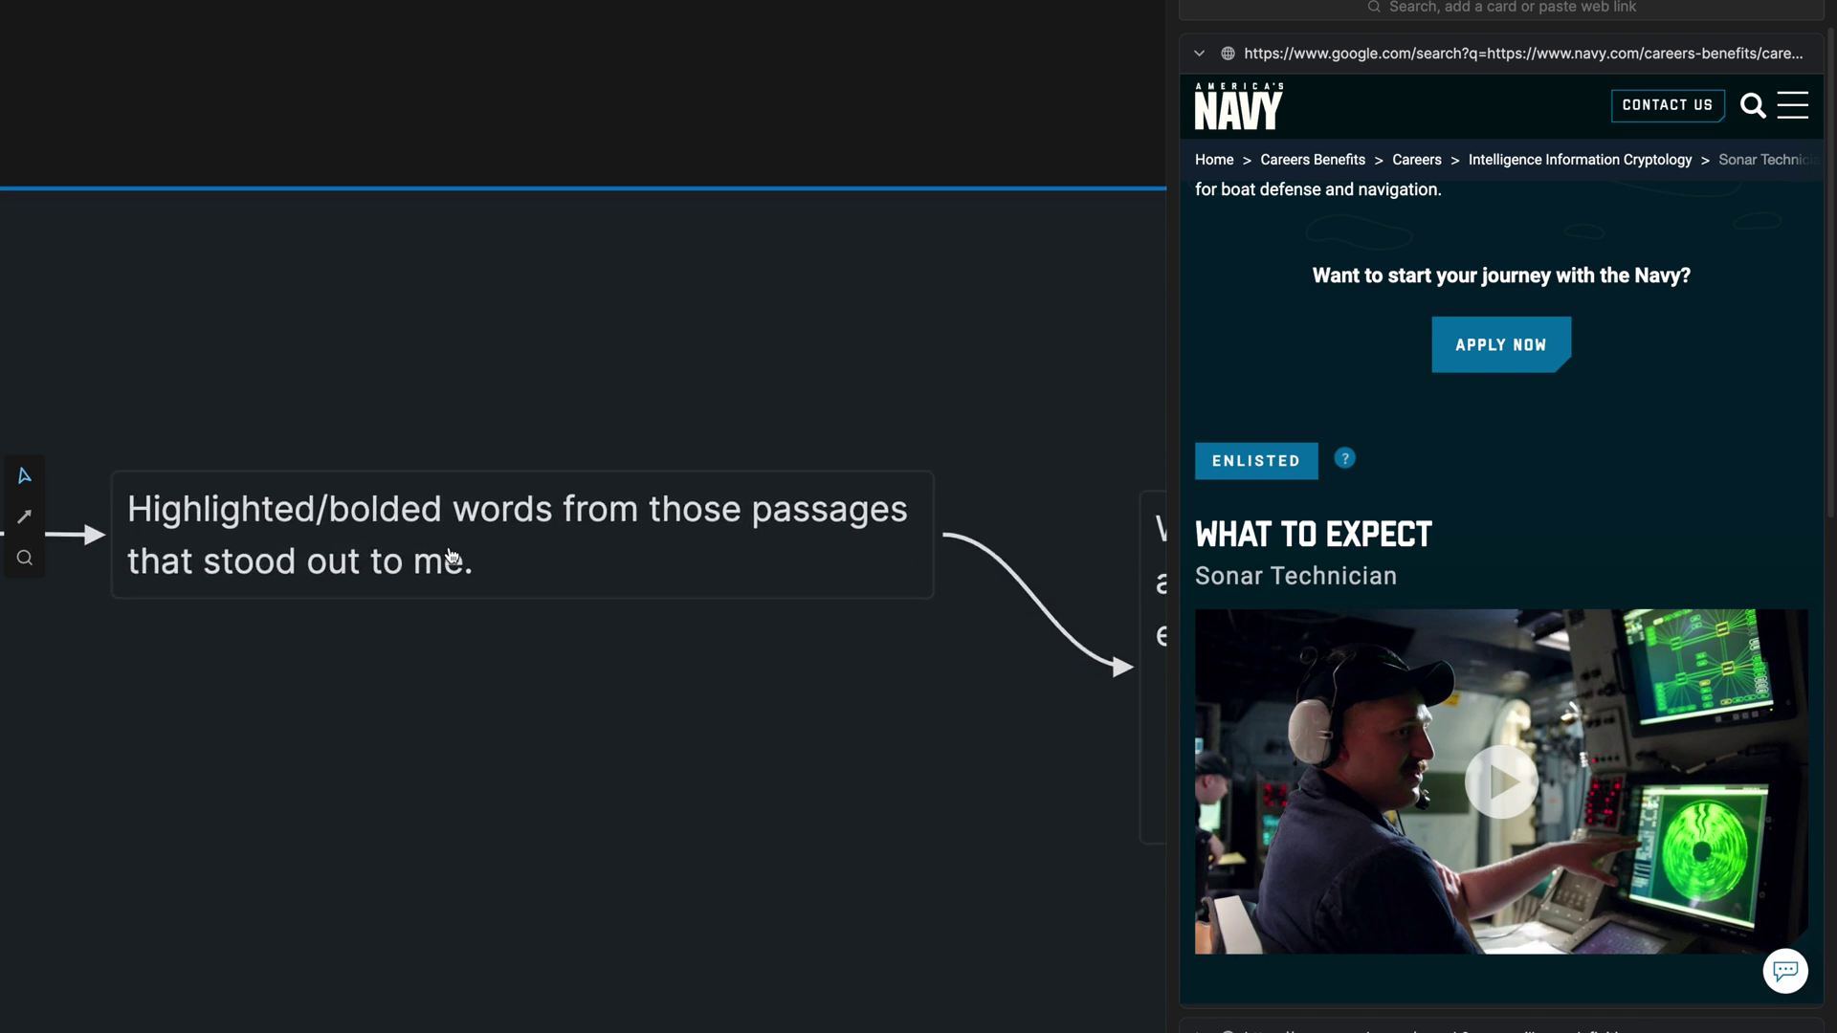
{"action": "scroll", "coordinate": [455, 564], "scroll_direction": "left", "scroll_amount": 2}
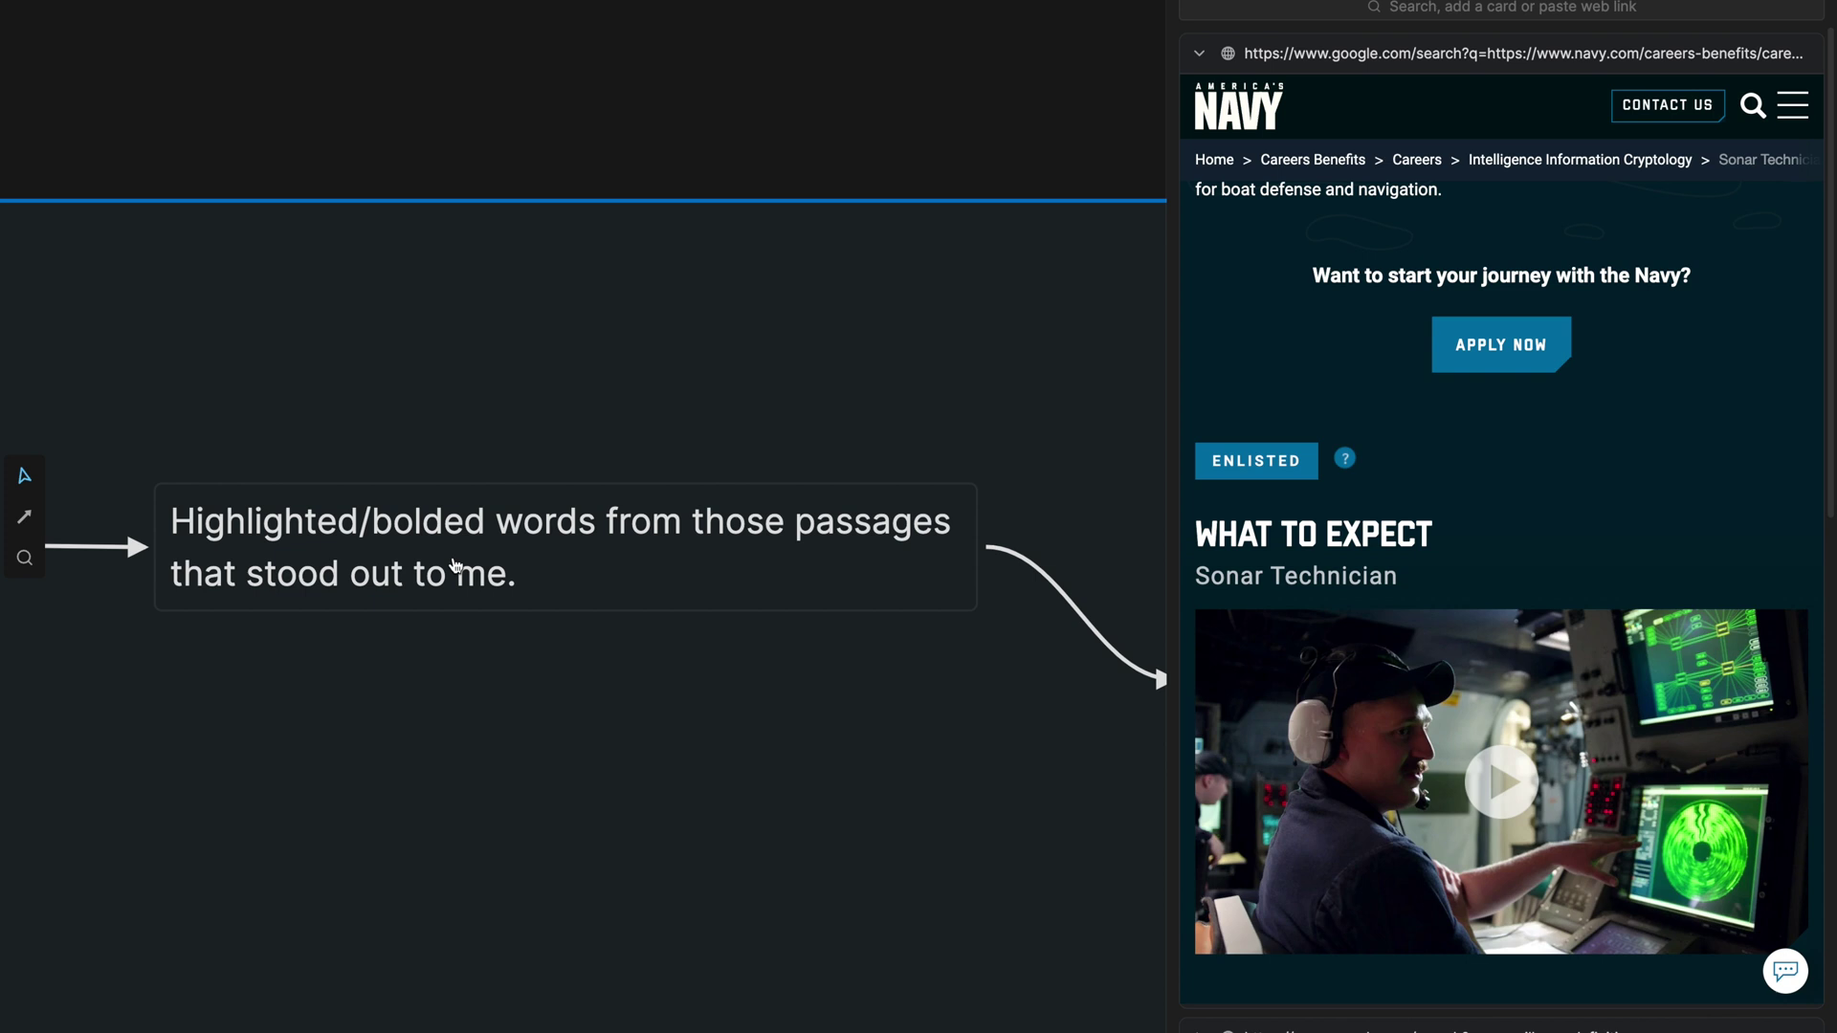
{"action": "scroll", "coordinate": [455, 564], "scroll_direction": "down", "scroll_amount": 10}
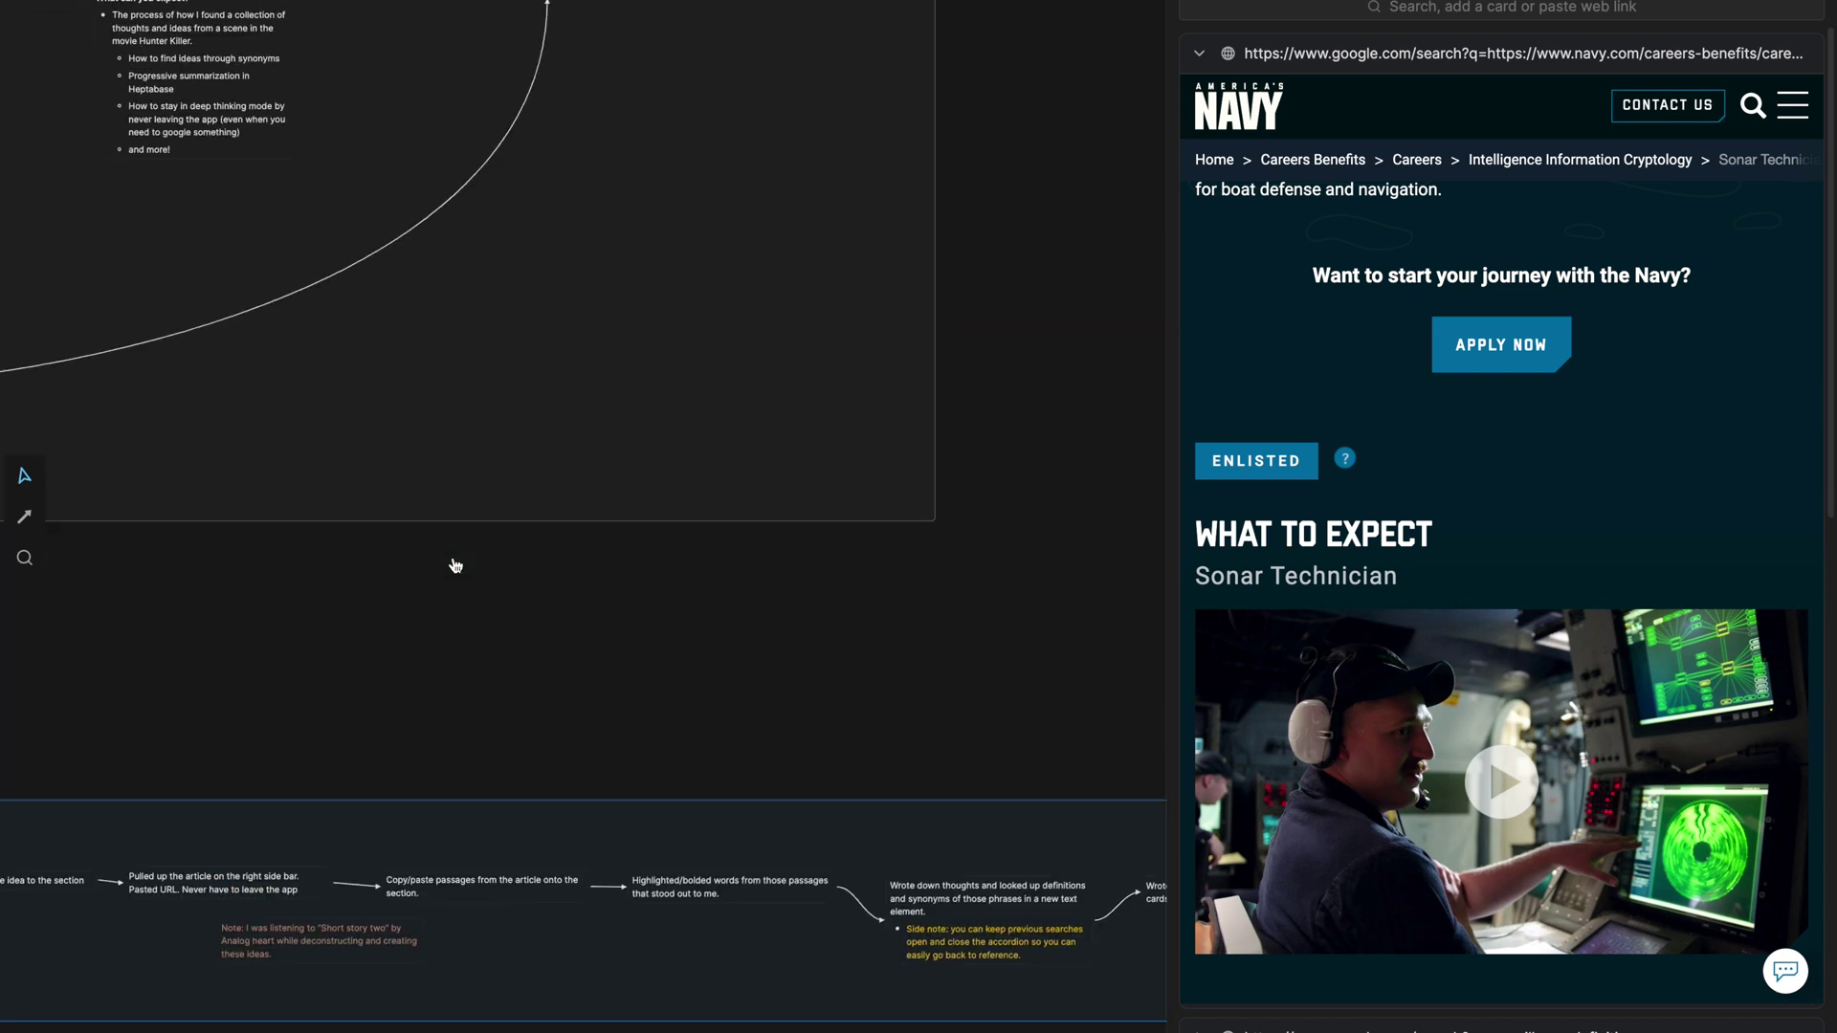
{"action": "scroll", "coordinate": [838, 308], "scroll_direction": "up", "scroll_amount": 10}
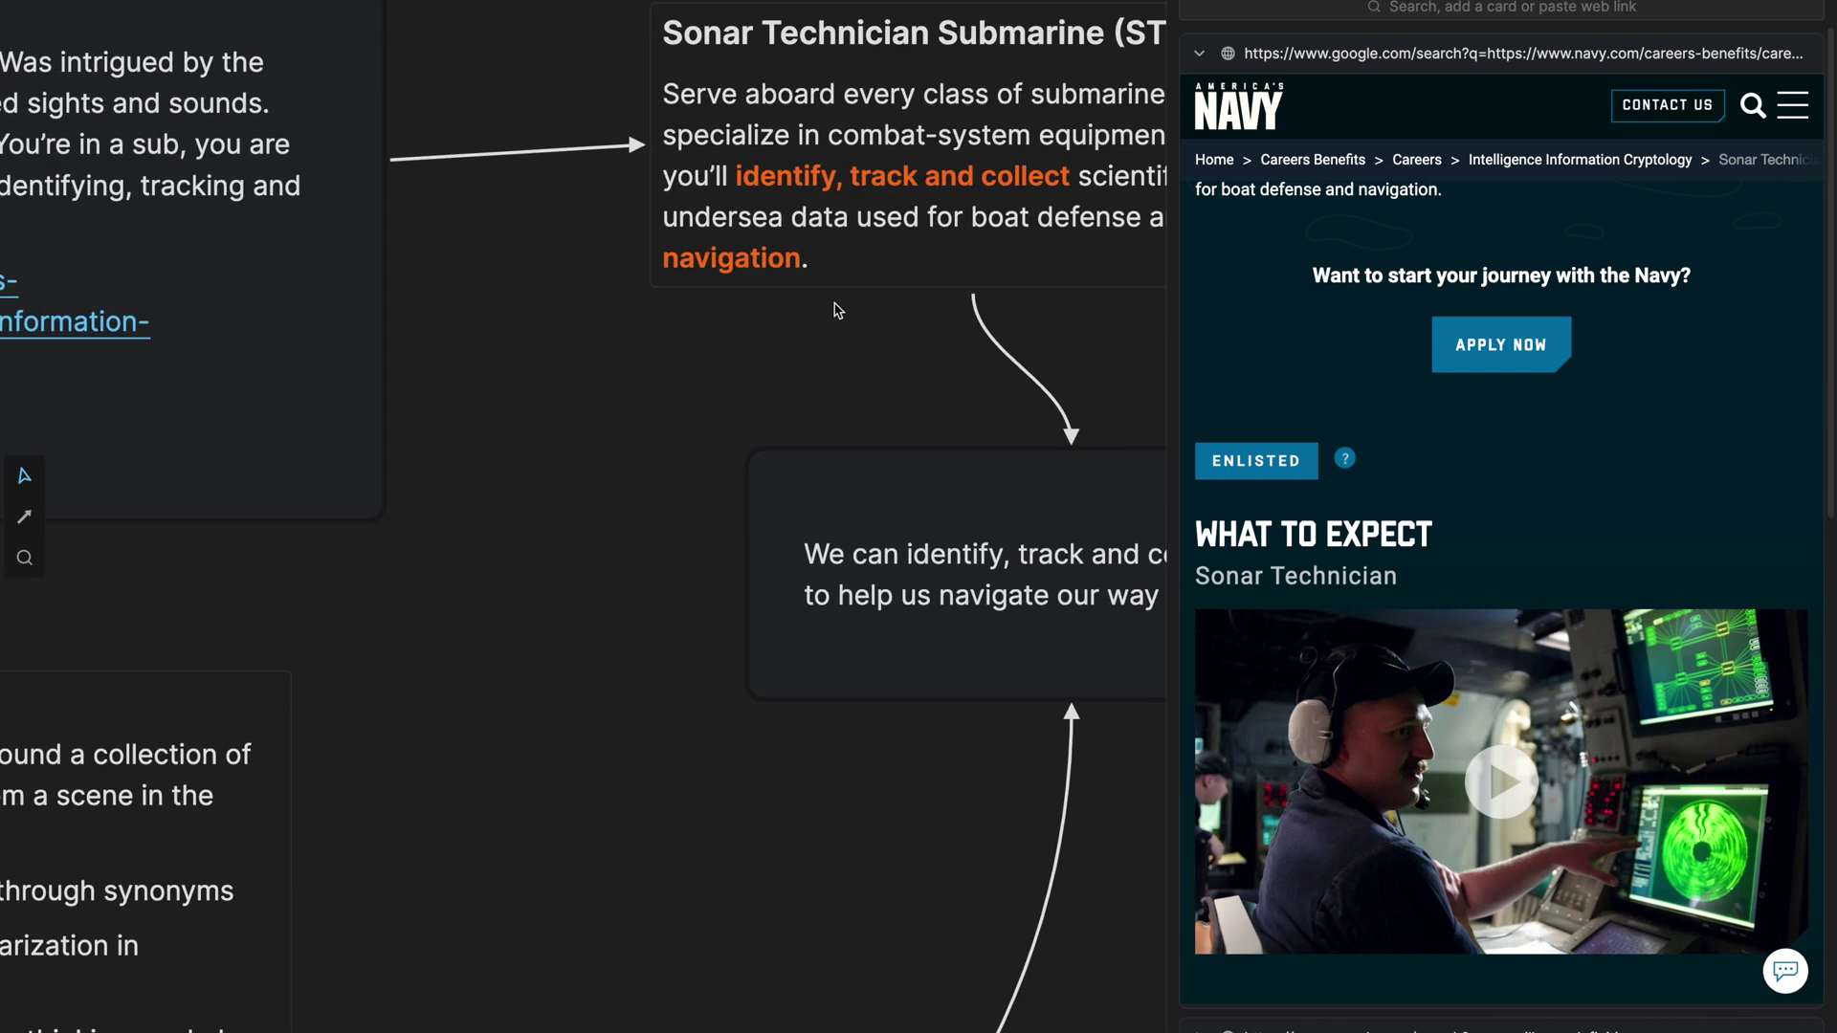
{"action": "scroll", "coordinate": [829, 281], "scroll_direction": "up", "scroll_amount": 1}
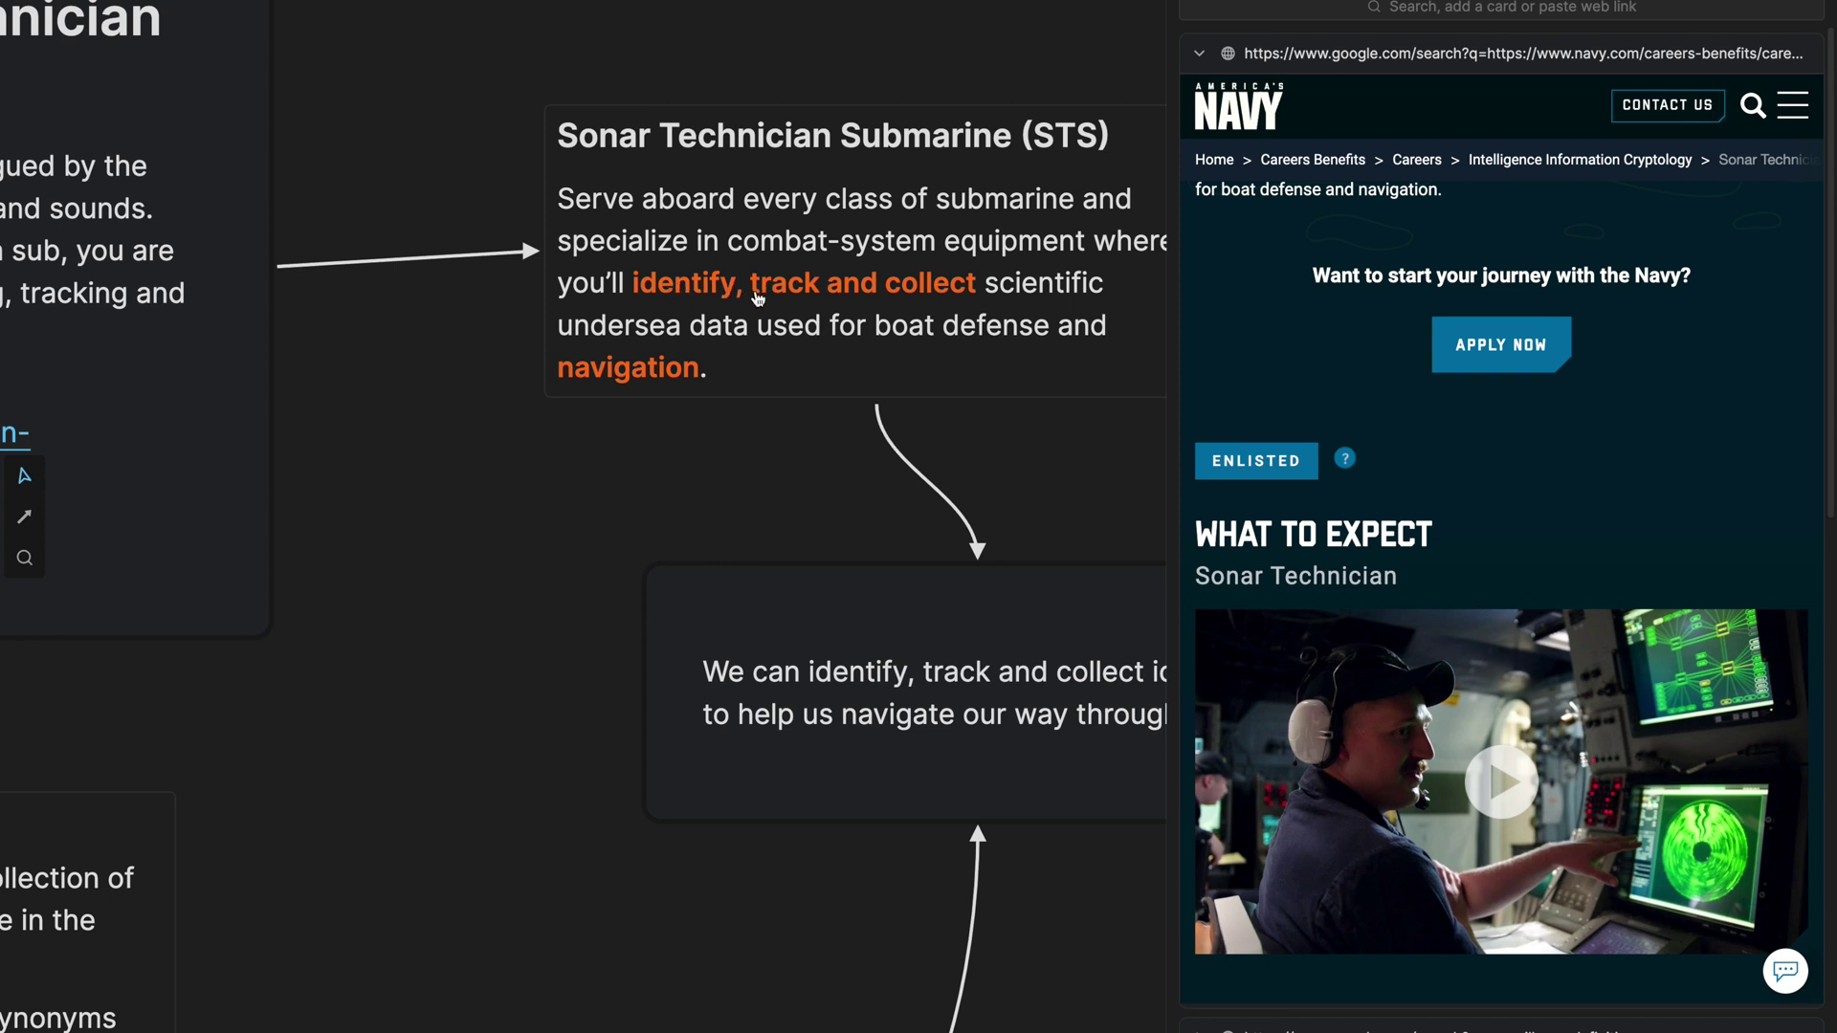
{"action": "scroll", "coordinate": [758, 299], "scroll_direction": "right", "scroll_amount": 2}
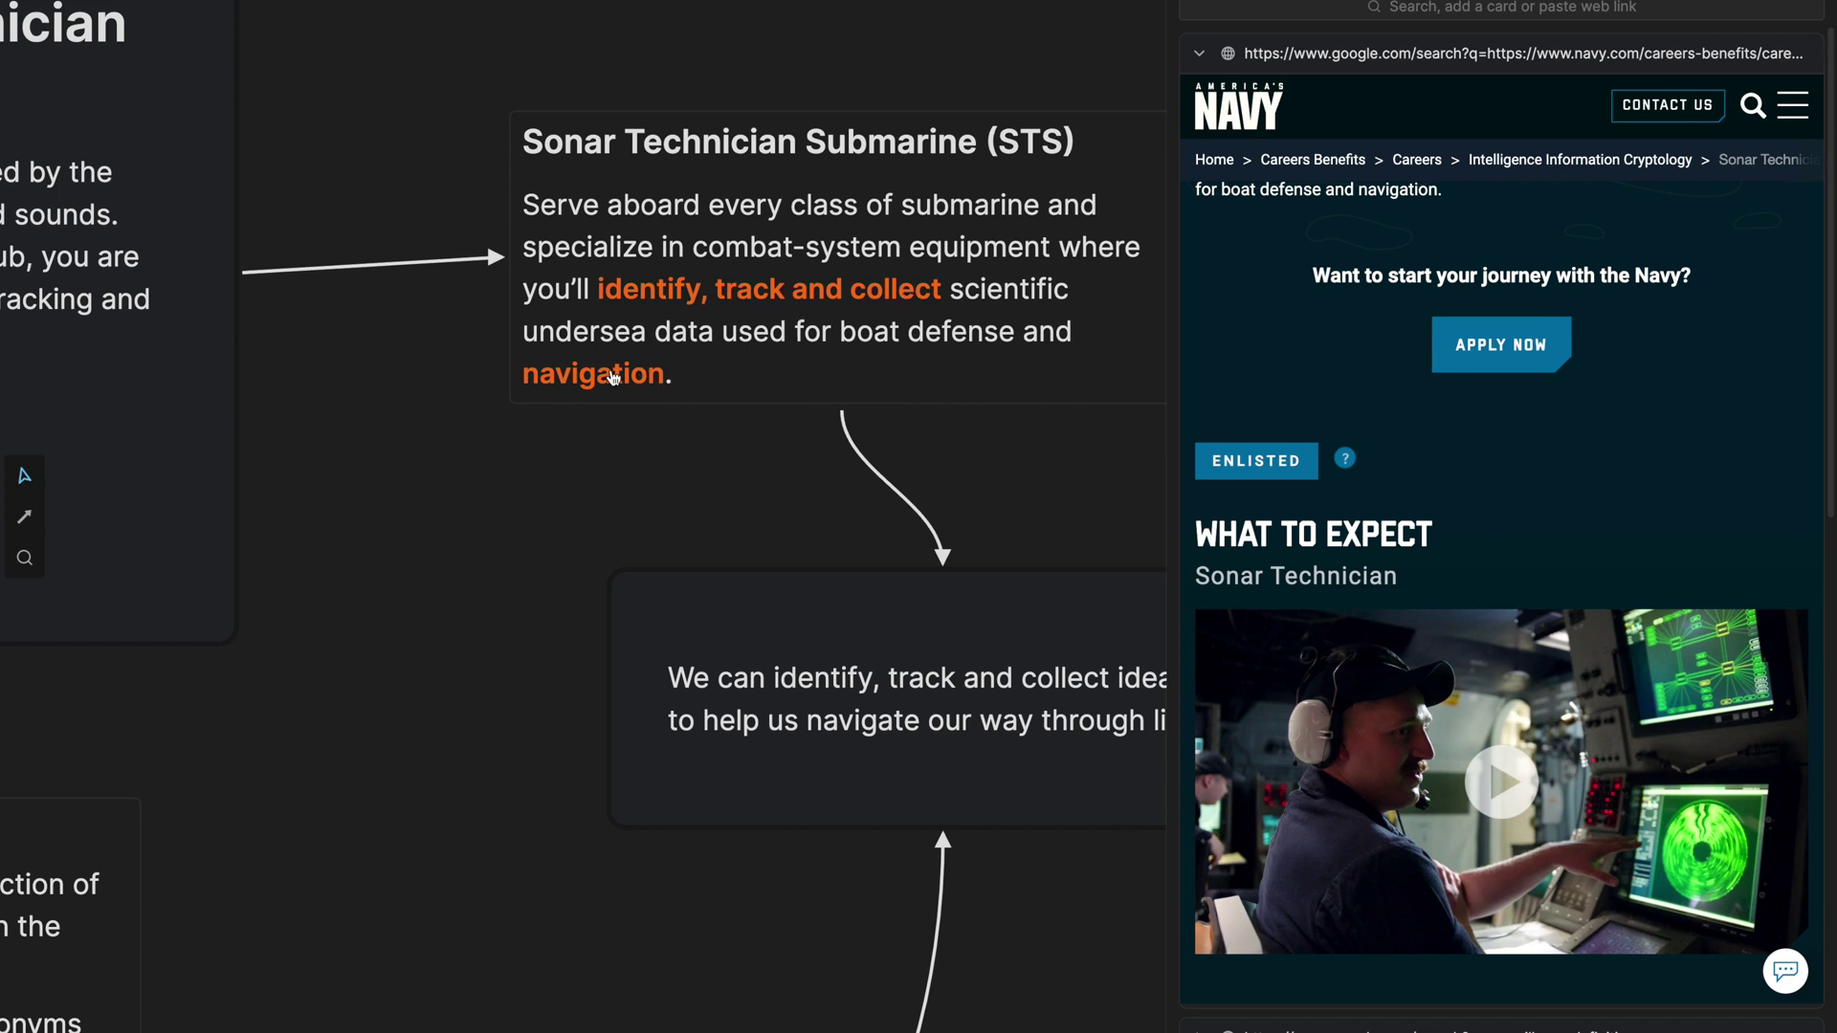
{"action": "left_click", "coordinate": [613, 376]}
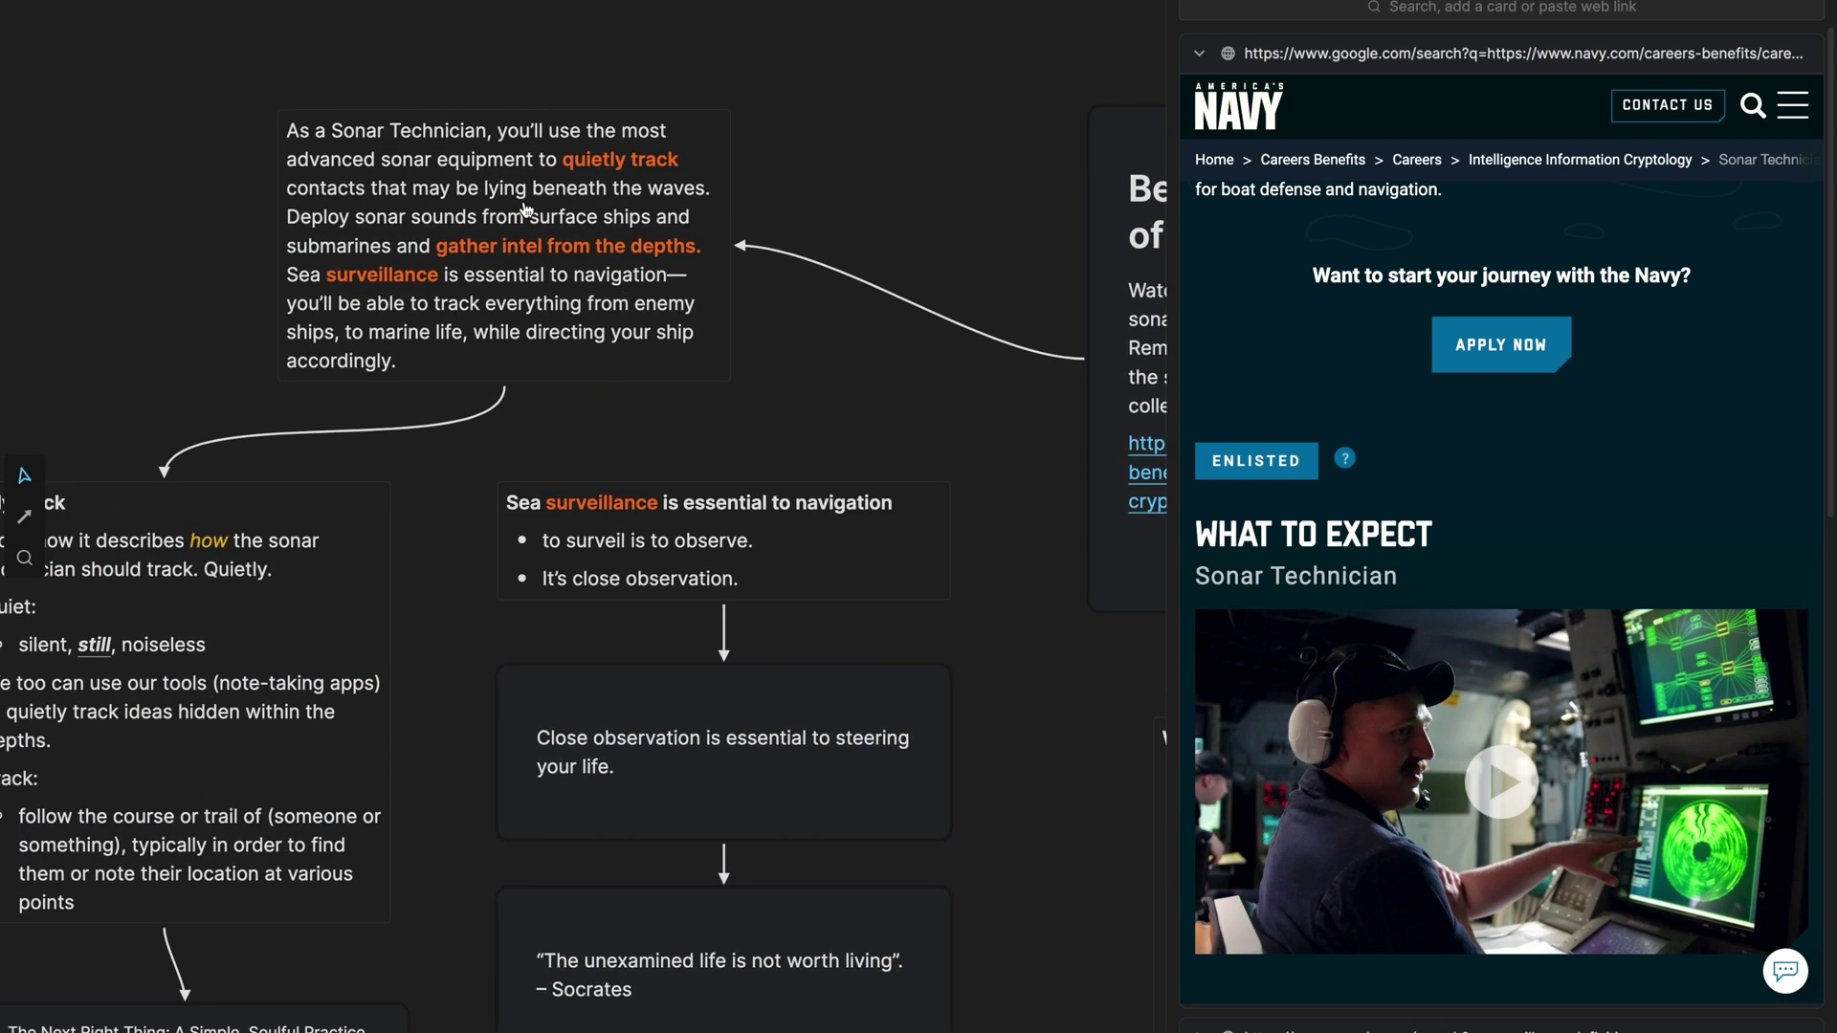
{"action": "scroll", "coordinate": [525, 209], "scroll_direction": "up", "scroll_amount": 5}
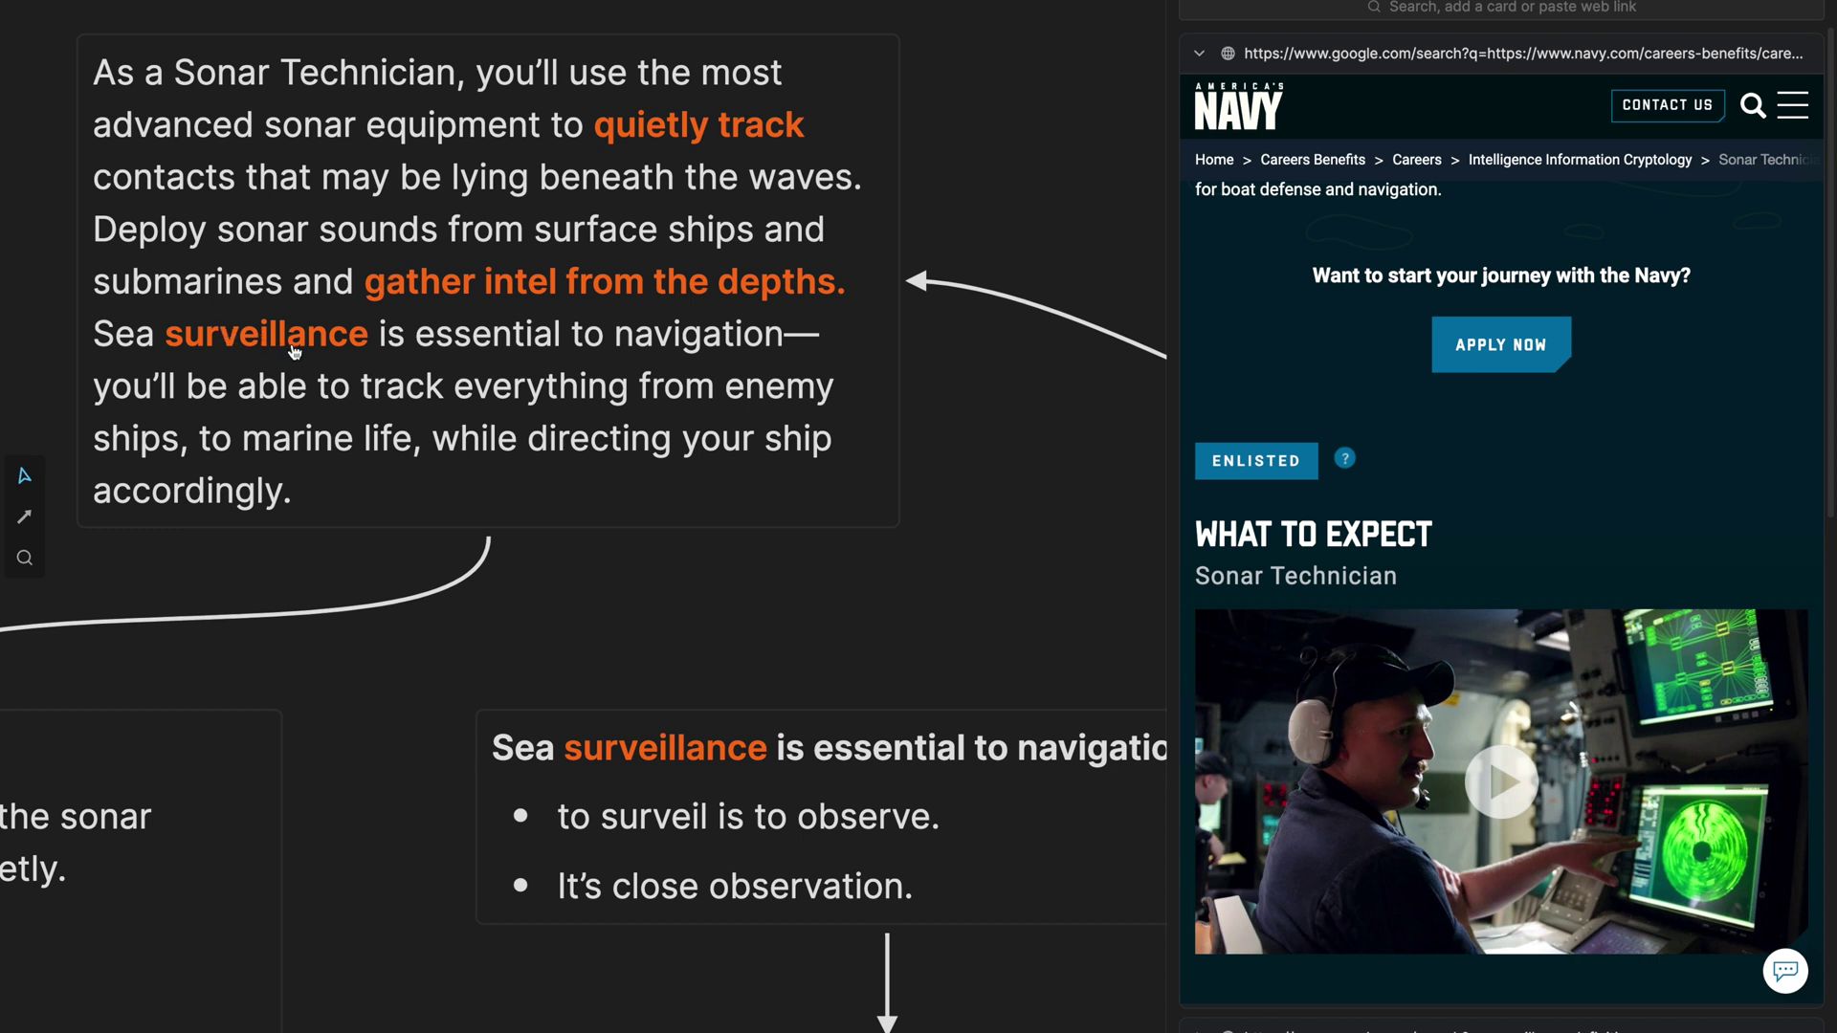
{"action": "scroll", "coordinate": [294, 352], "scroll_direction": "down", "scroll_amount": 5}
{"action": "scroll", "coordinate": [766, 312], "scroll_direction": "left", "scroll_amount": 3}
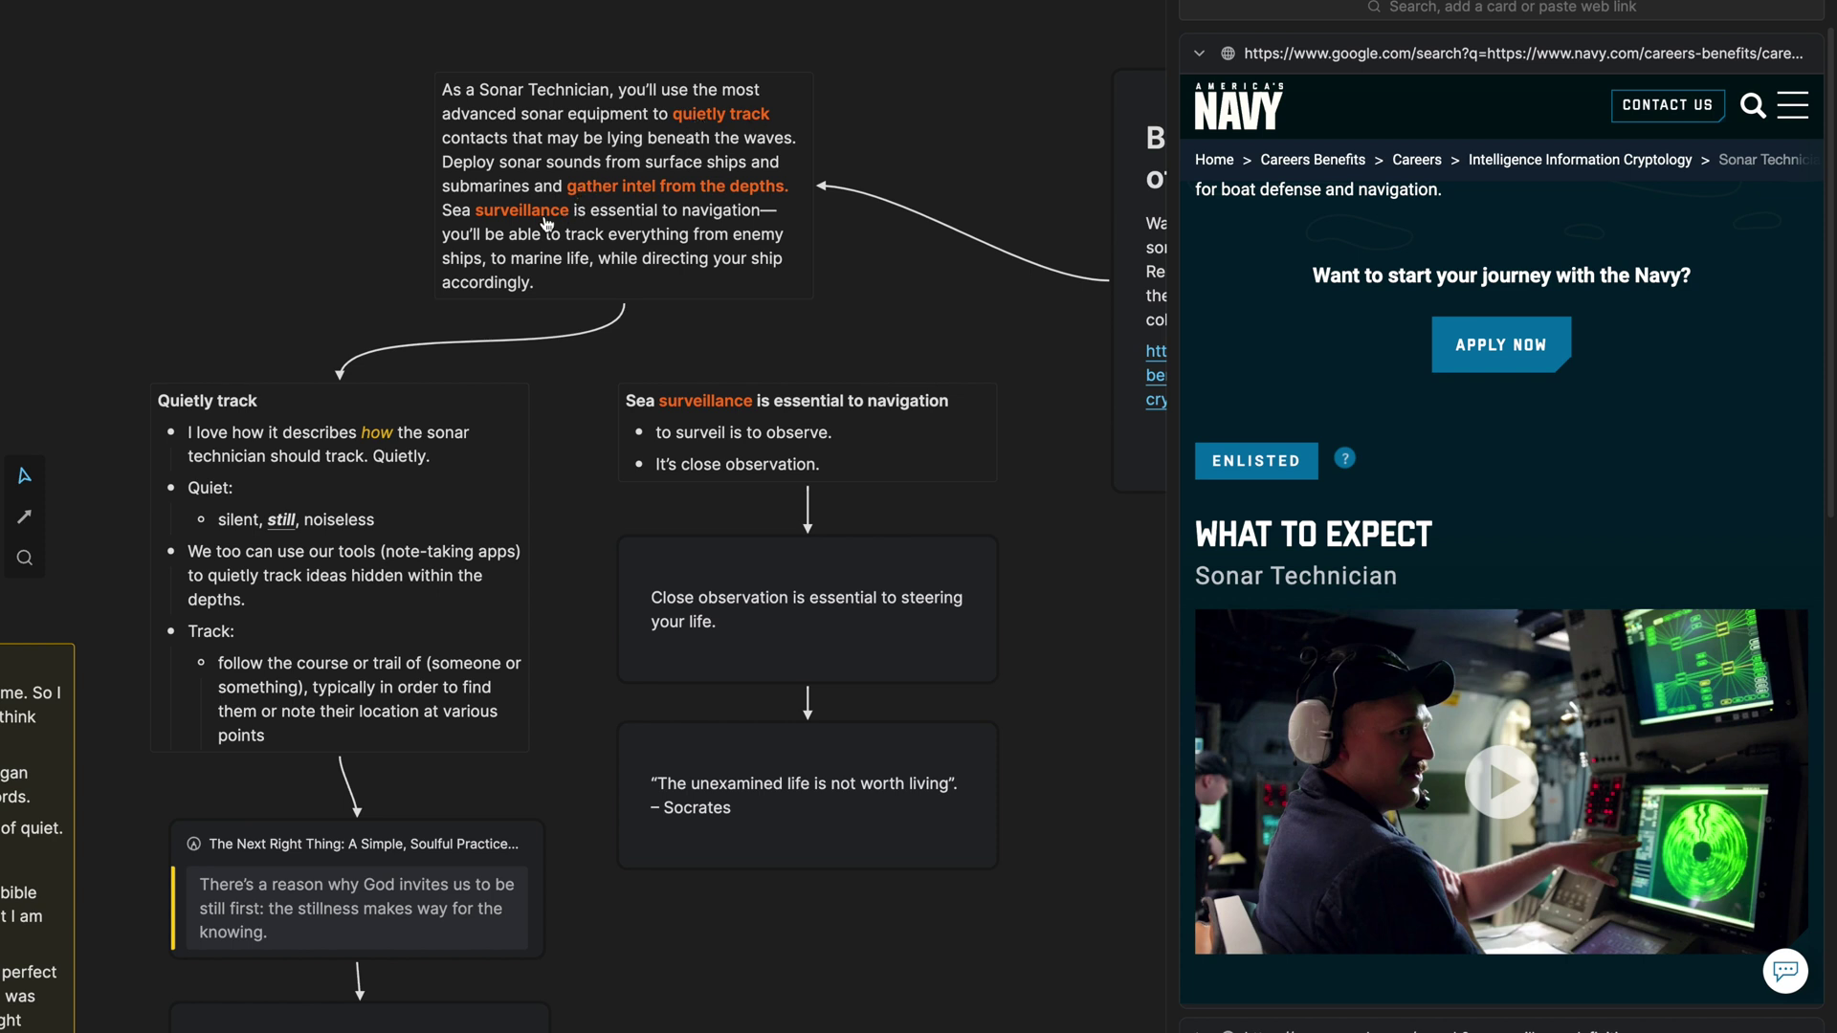
{"action": "scroll", "coordinate": [507, 299], "scroll_direction": "down", "scroll_amount": 1}
{"action": "scroll", "coordinate": [507, 298], "scroll_direction": "left", "scroll_amount": 1}
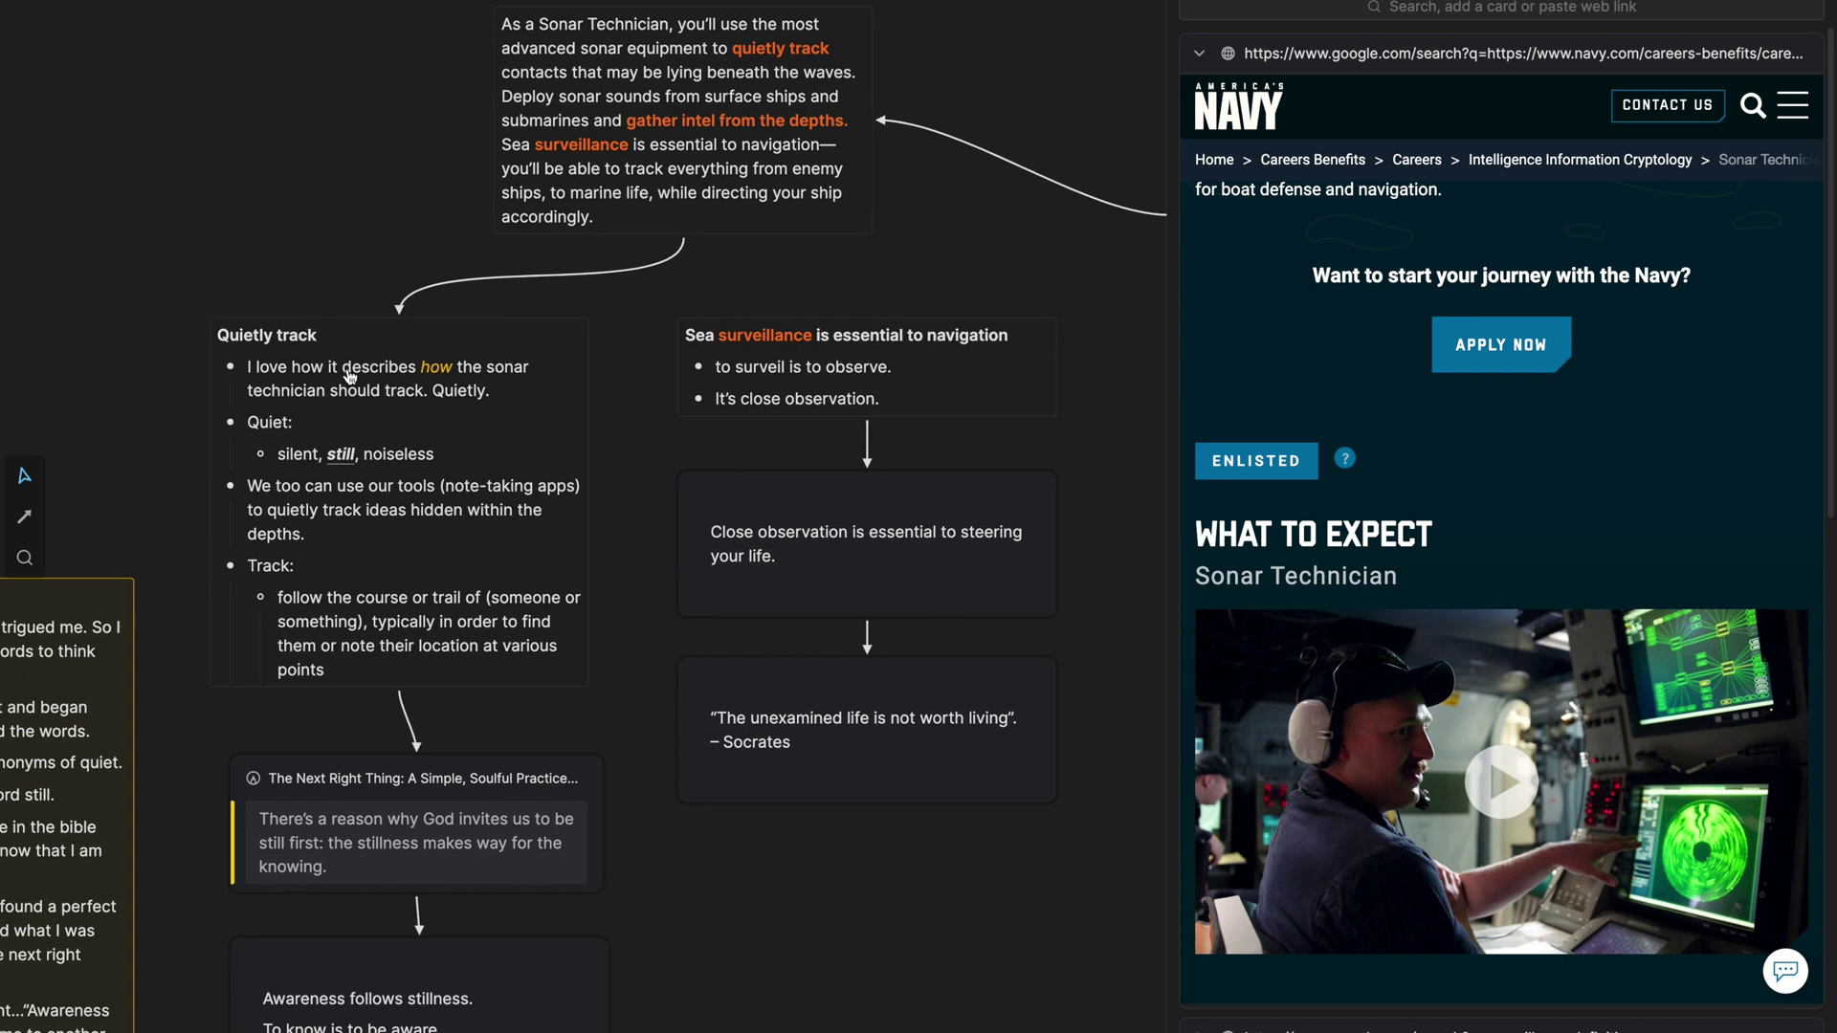
{"action": "scroll", "coordinate": [351, 381], "scroll_direction": "down", "scroll_amount": 1}
{"action": "scroll", "coordinate": [351, 381], "scroll_direction": "left", "scroll_amount": 1}
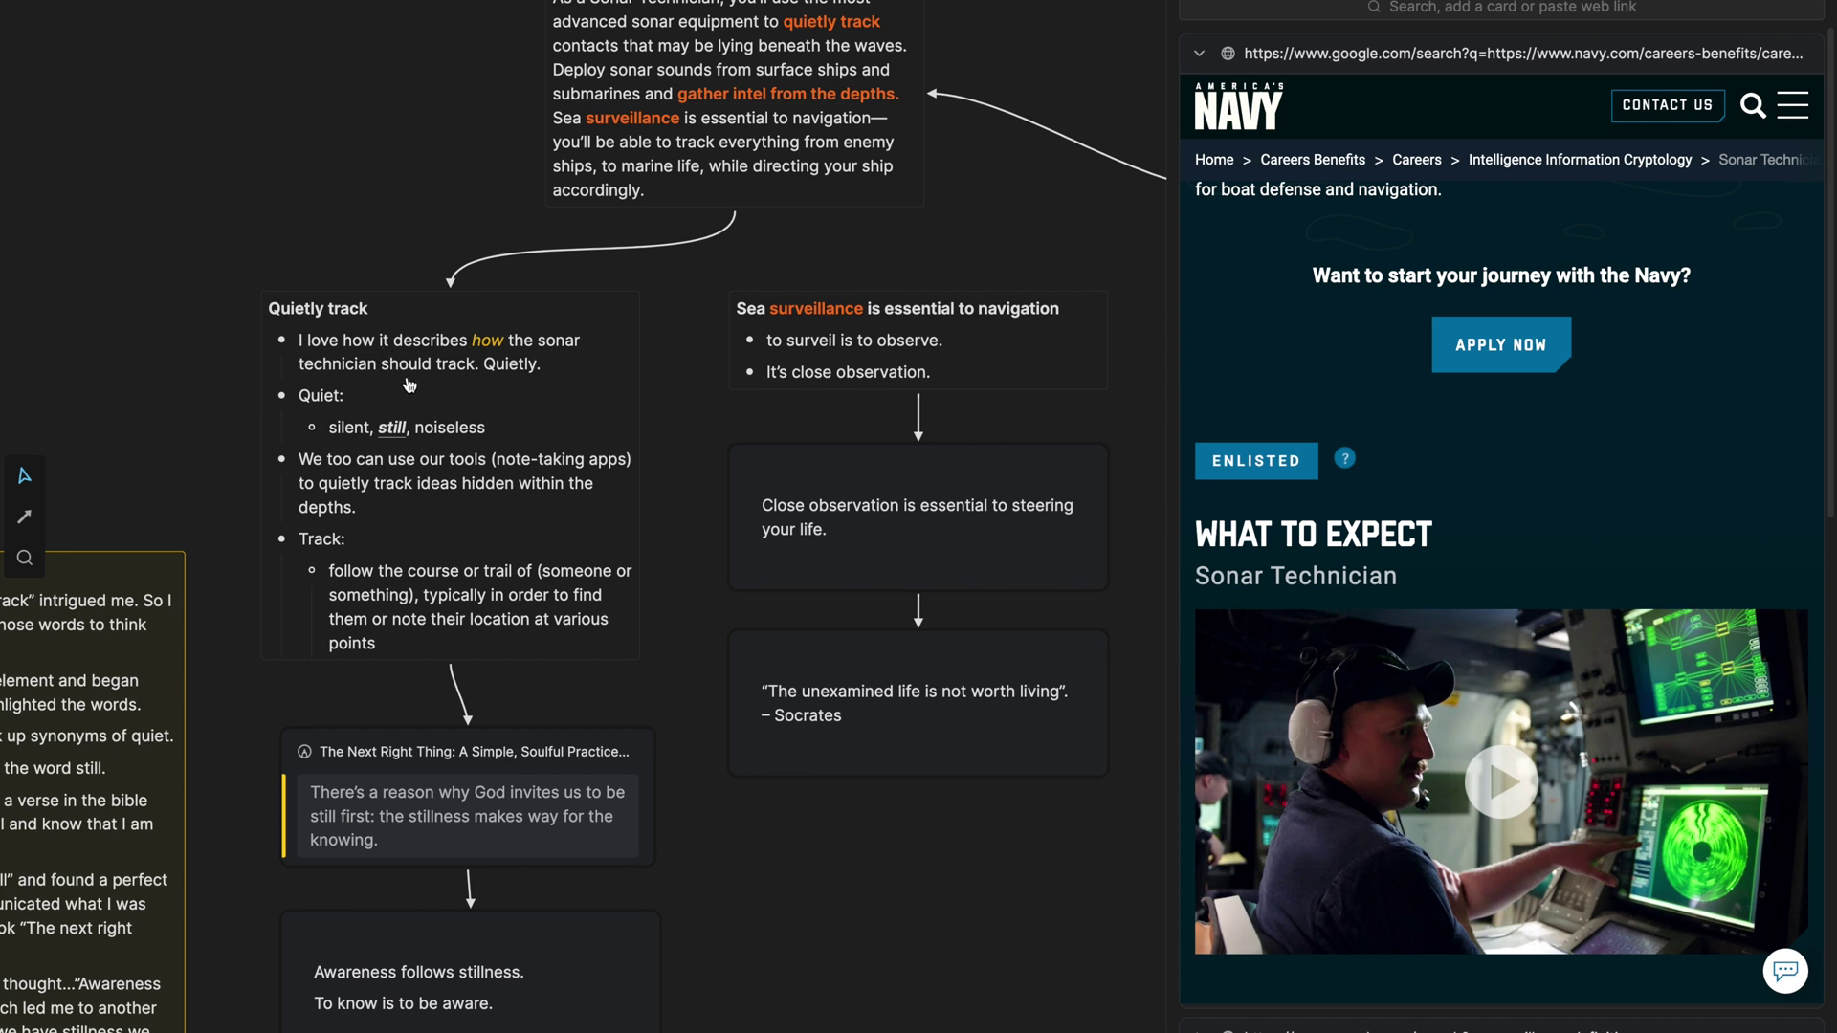
{"action": "right_click", "coordinate": [757, 199]}
{"action": "left_click", "coordinate": [812, 250]}
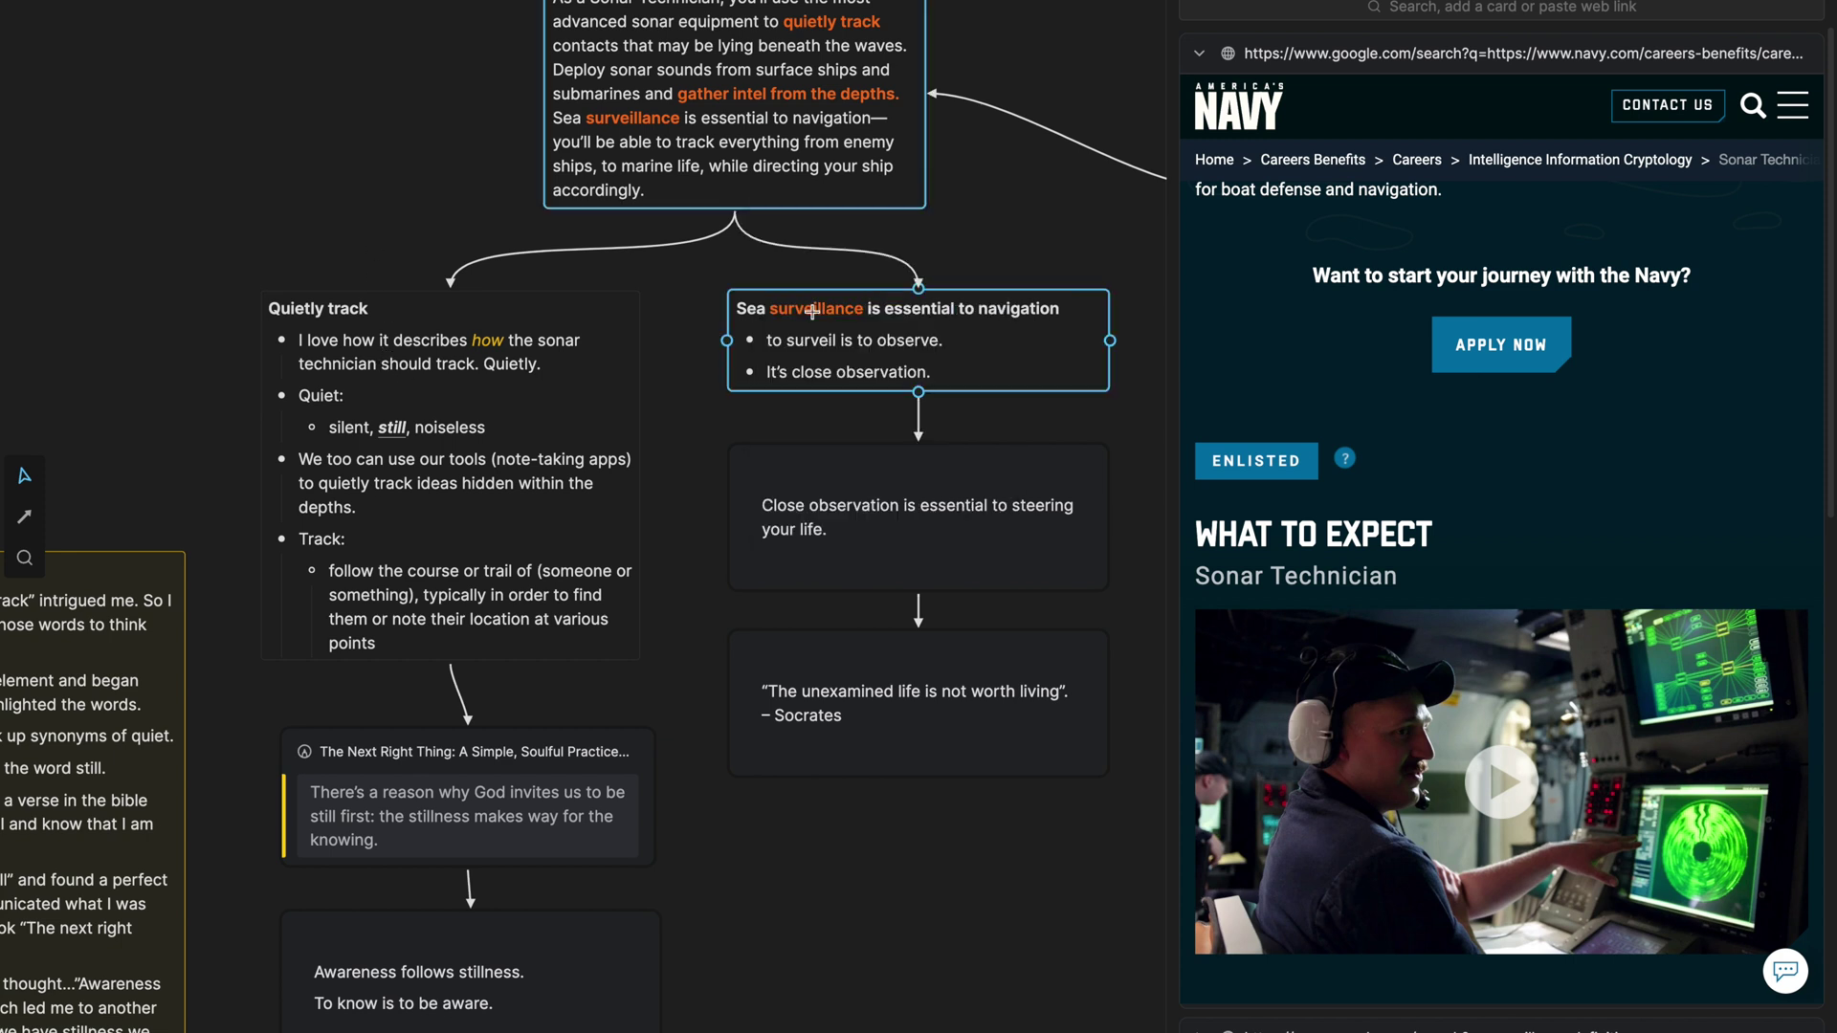
{"action": "scroll", "coordinate": [314, 212], "scroll_direction": "down", "scroll_amount": 2}
{"action": "scroll", "coordinate": [314, 212], "scroll_direction": "up", "scroll_amount": 1}
{"action": "scroll", "coordinate": [314, 212], "scroll_direction": "left", "scroll_amount": 1}
{"action": "scroll", "coordinate": [314, 212], "scroll_direction": "down", "scroll_amount": 1}
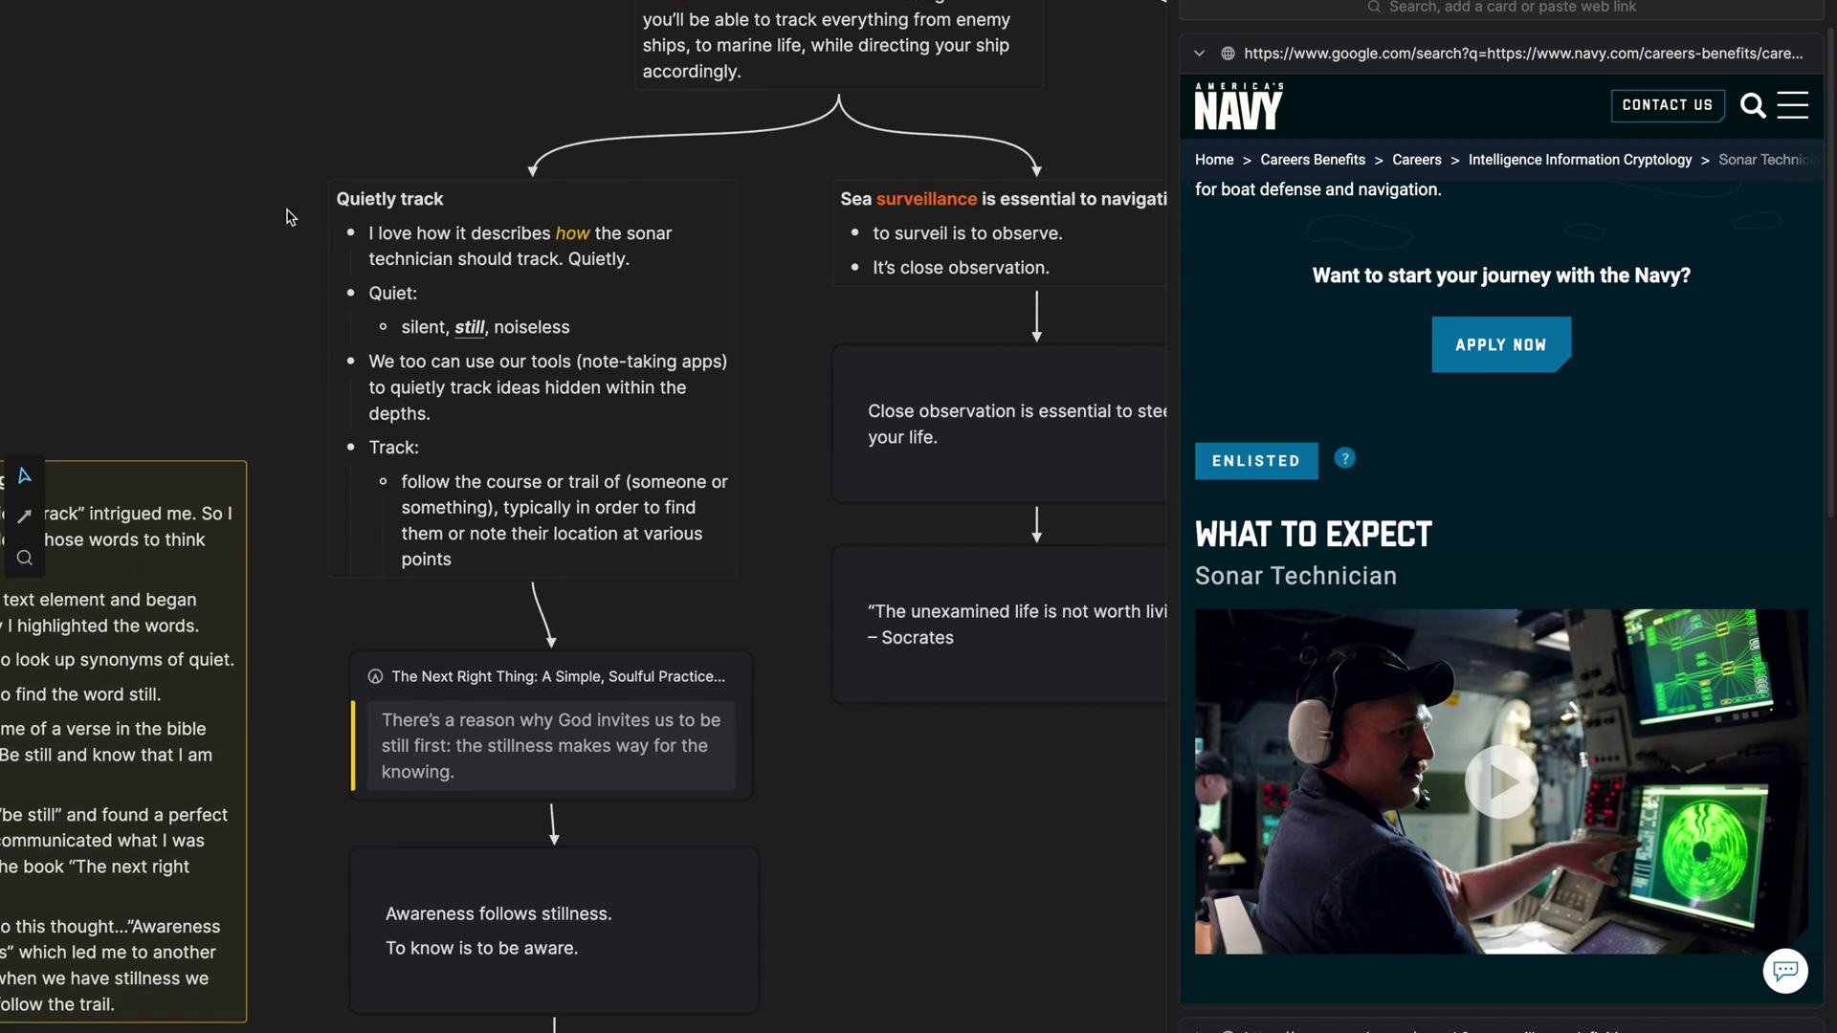
{"action": "left_click_drag", "start_coordinate": [287, 210], "coordinate": [494, 362]}
{"action": "scroll", "coordinate": [494, 361], "scroll_direction": "up", "scroll_amount": 2}
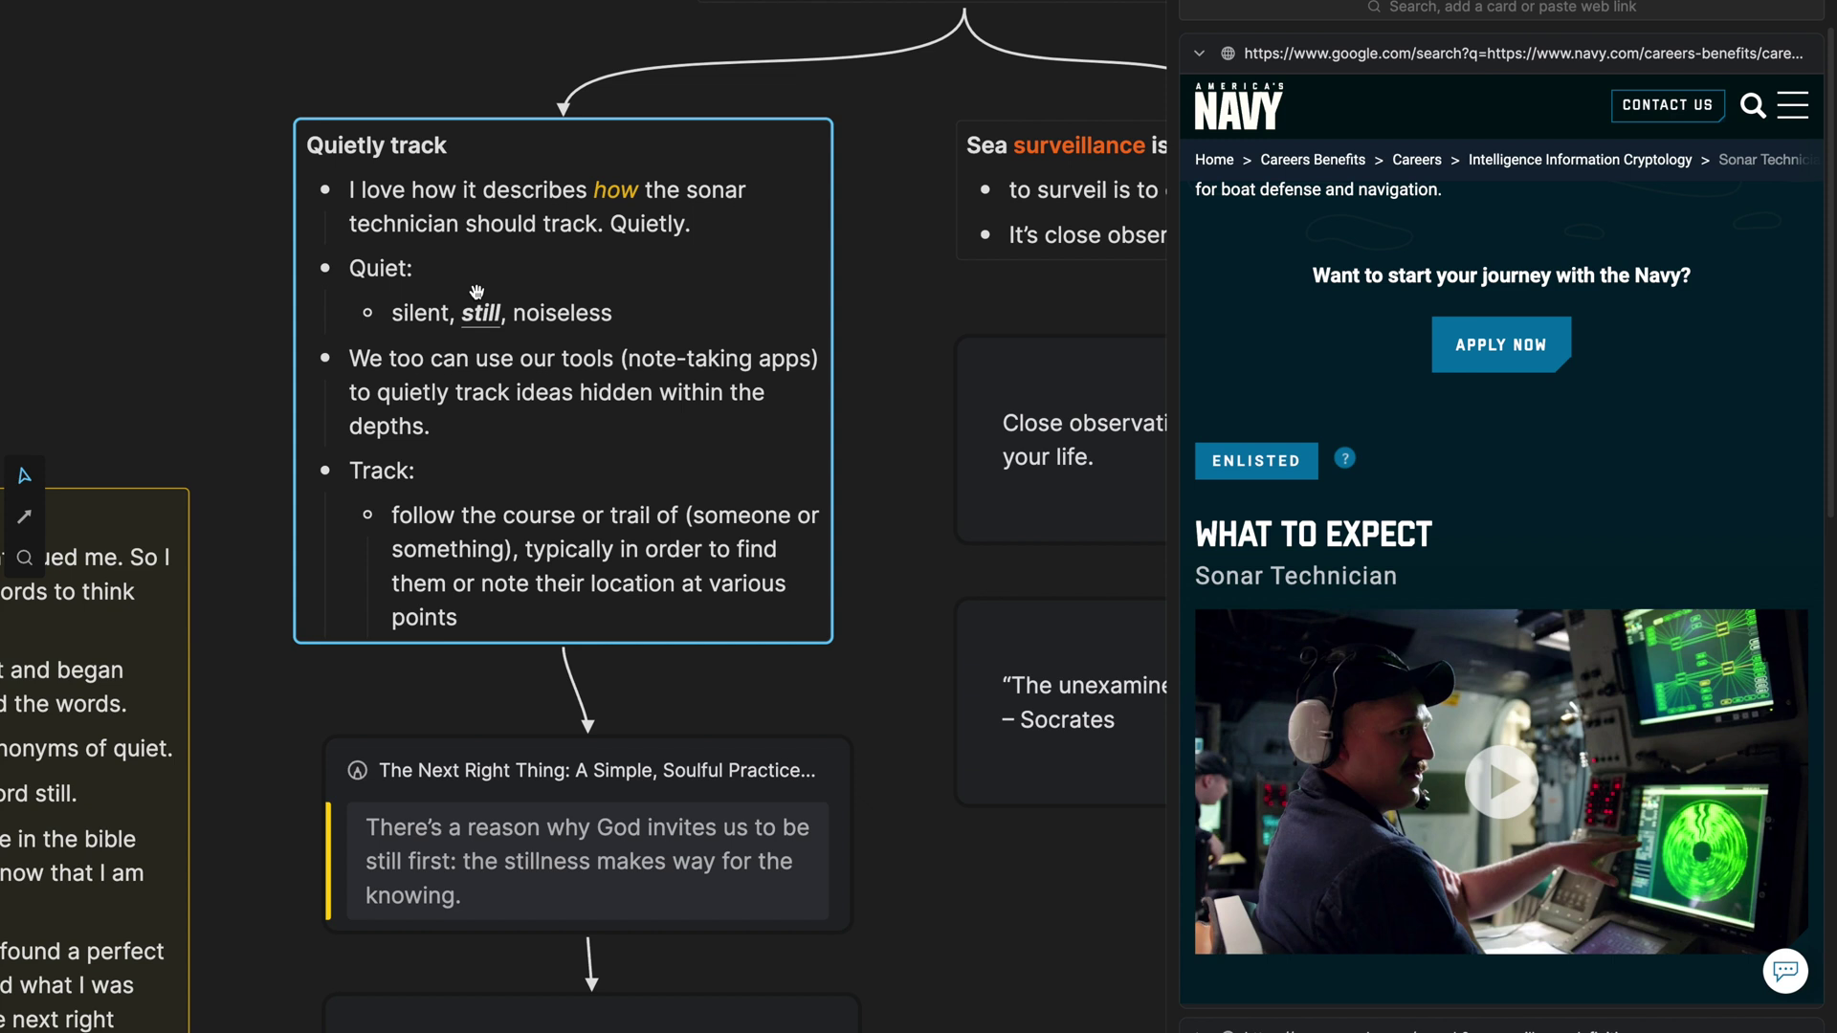
{"action": "double_click", "coordinate": [395, 273]}
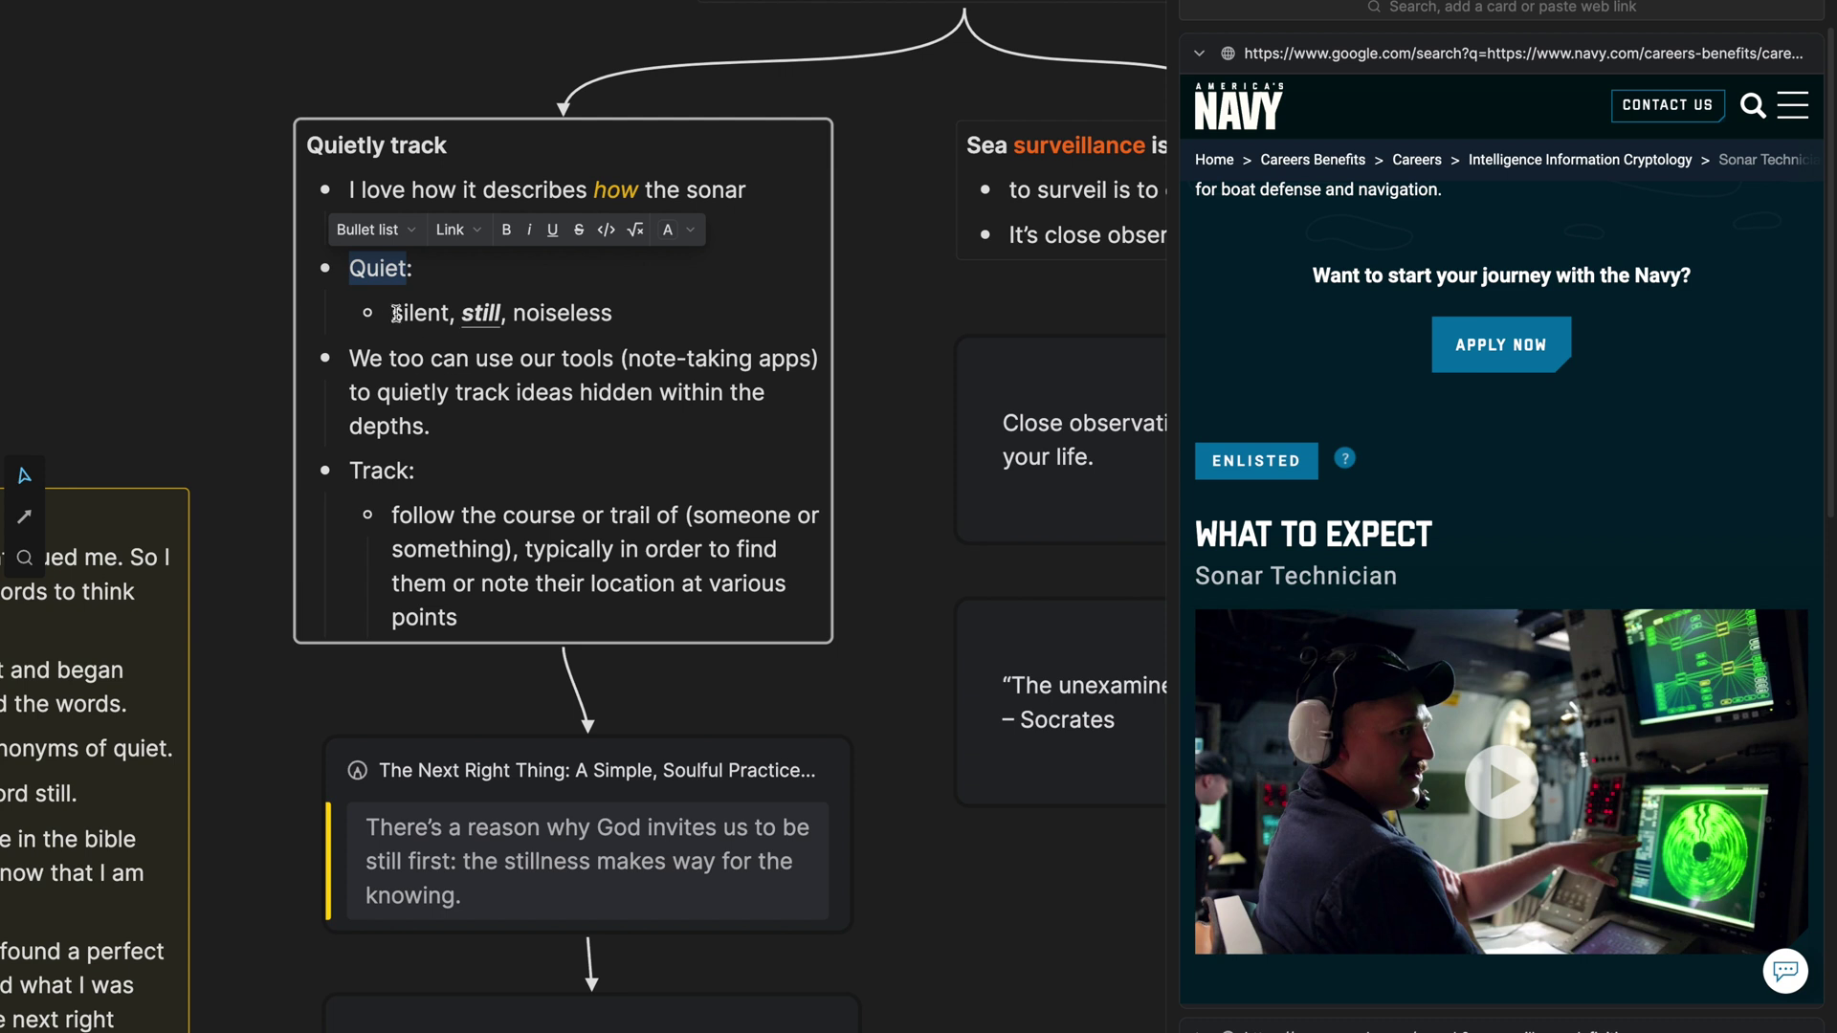
{"action": "left_click", "coordinate": [393, 314]}
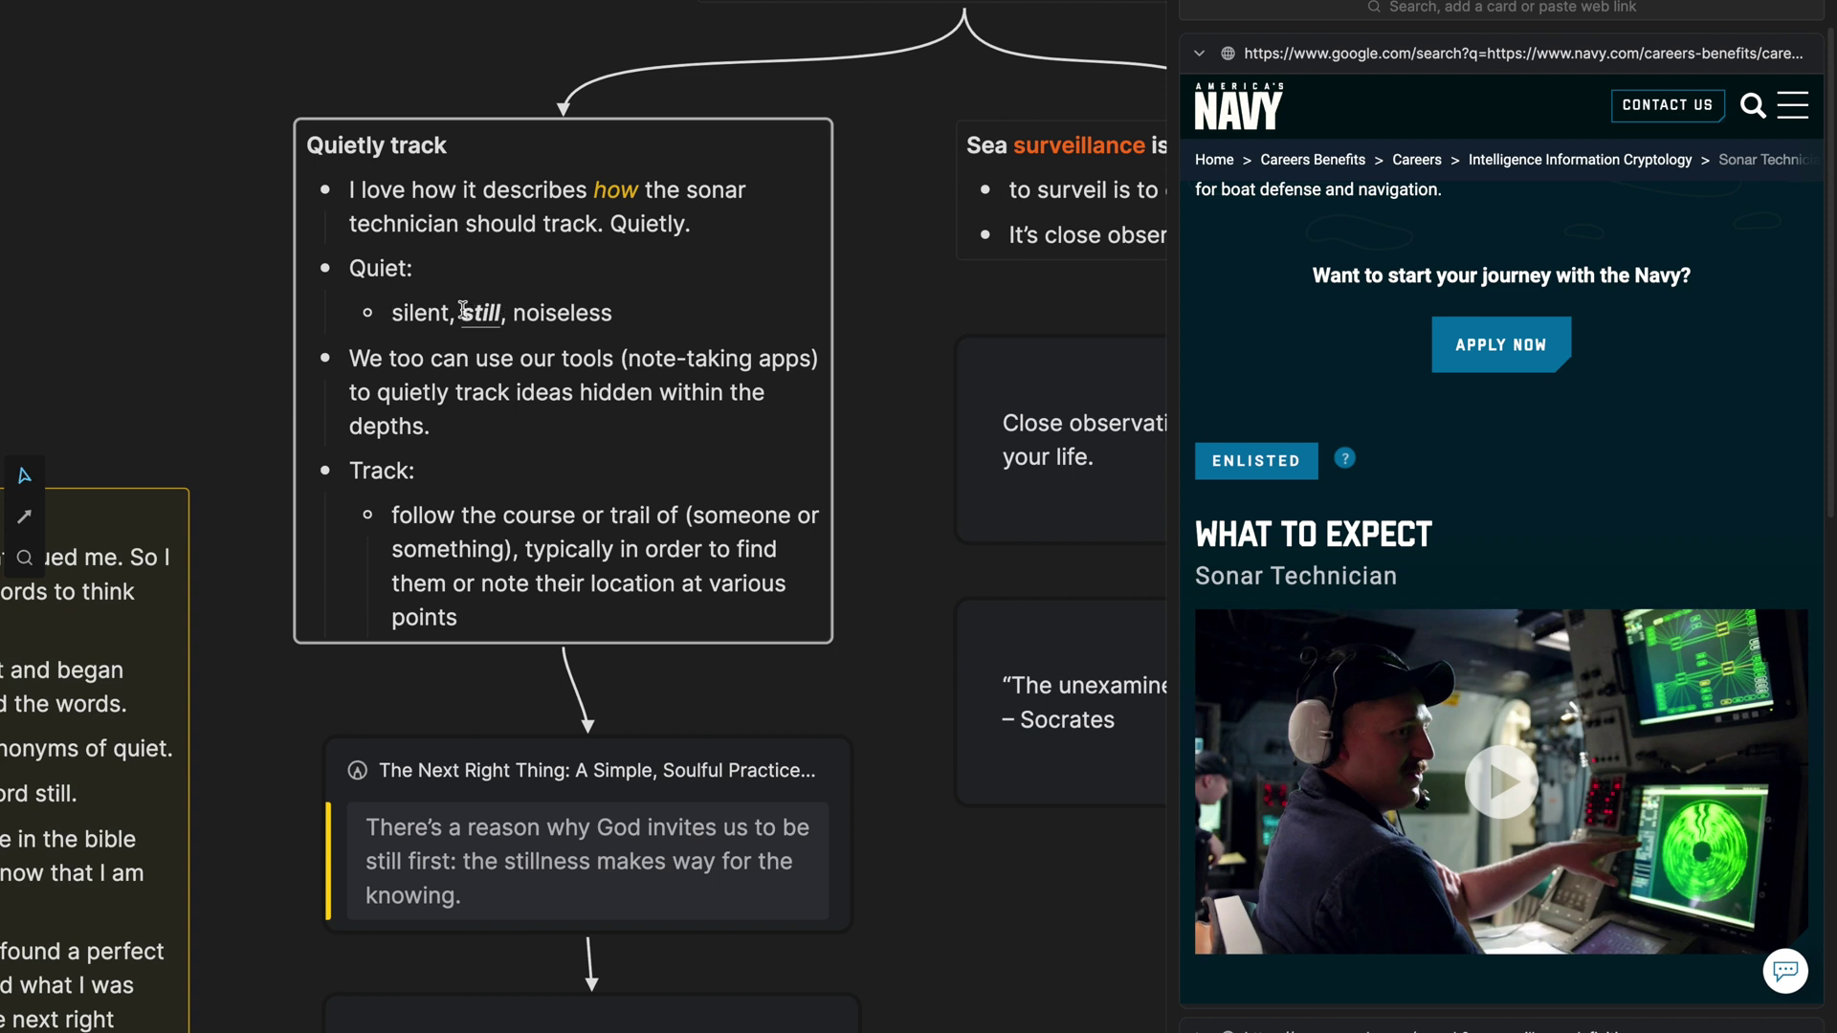
{"action": "left_click_drag", "start_coordinate": [463, 311], "coordinate": [504, 310]}
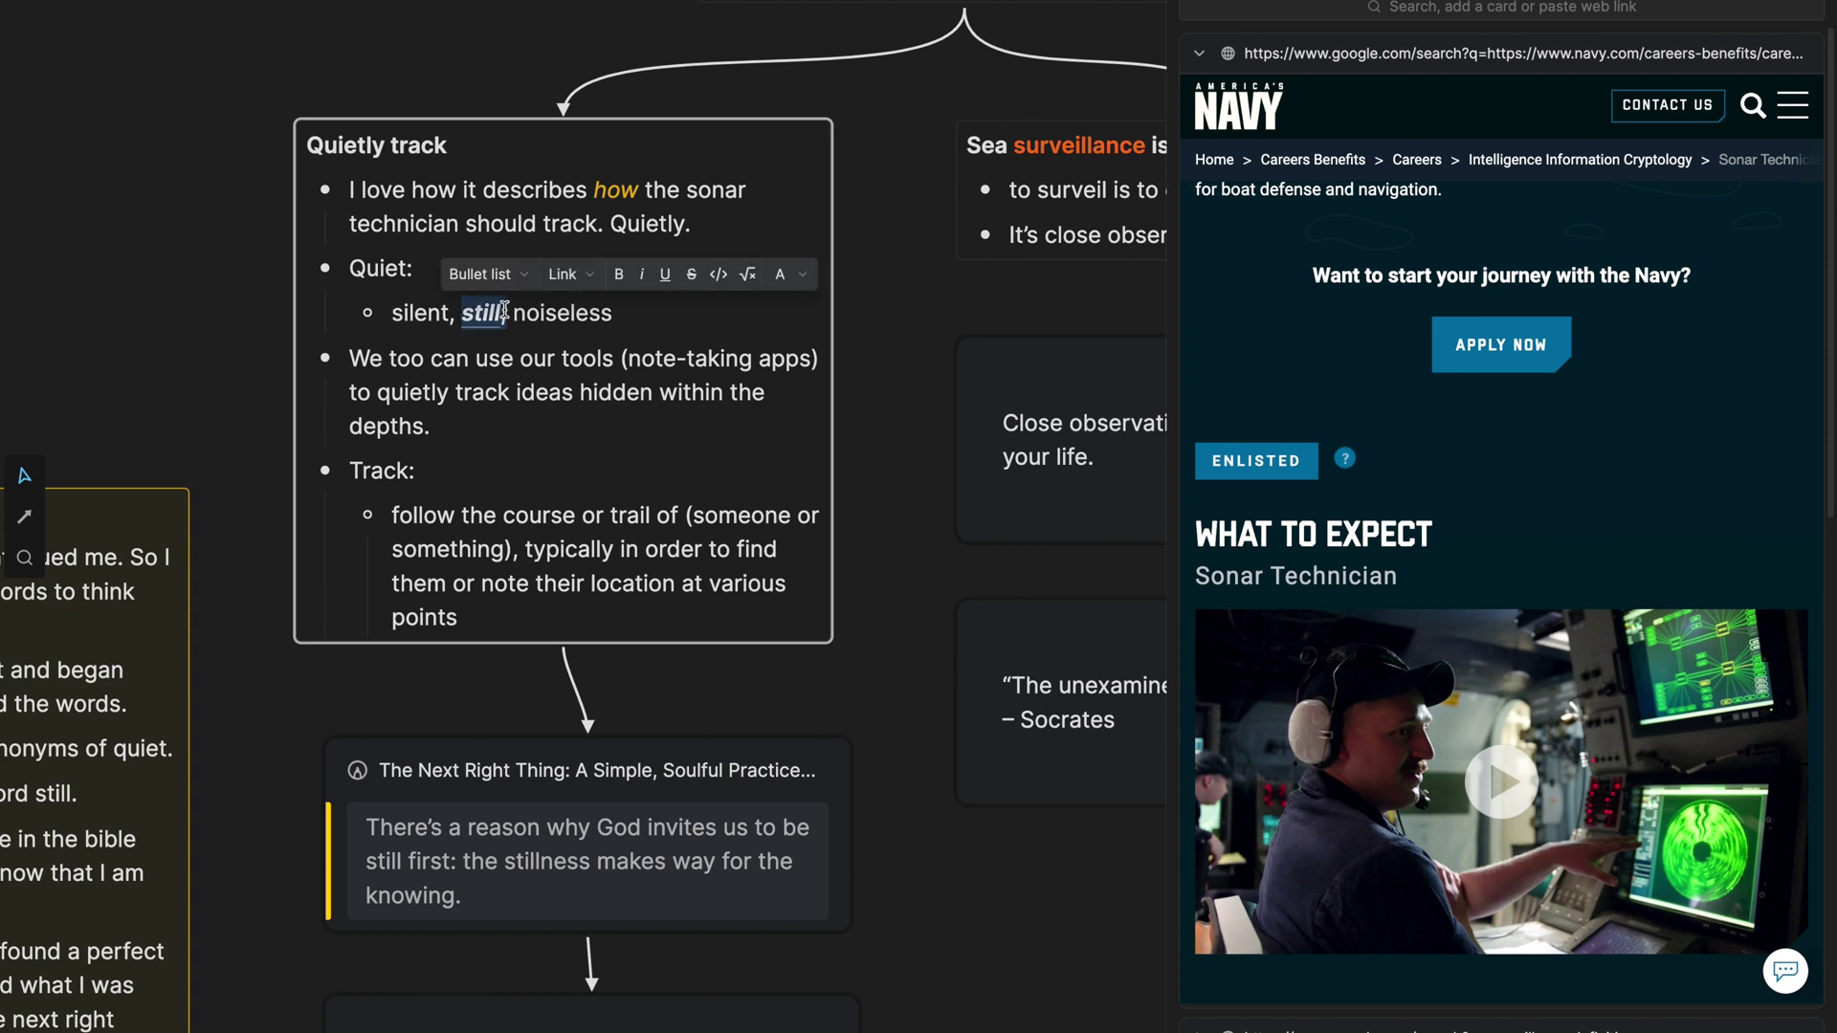
{"action": "left_click", "coordinate": [546, 393]}
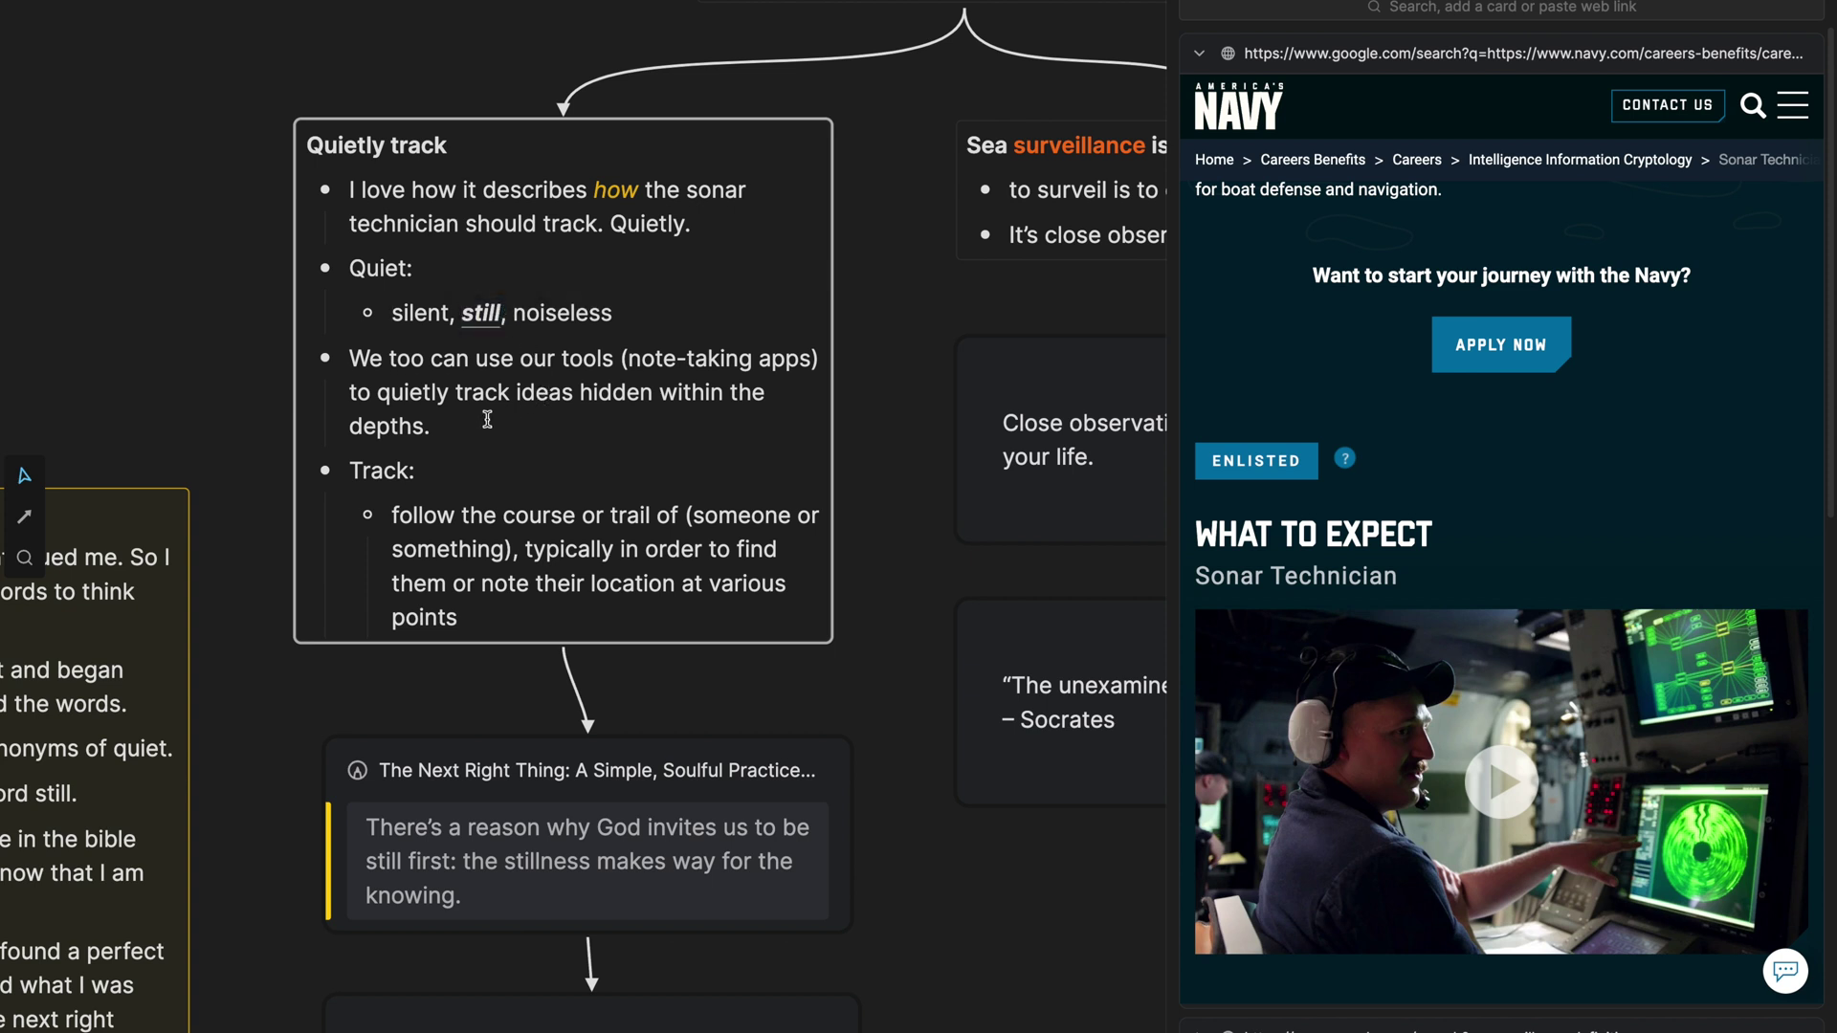
{"action": "left_click_drag", "start_coordinate": [461, 426], "coordinate": [383, 359]}
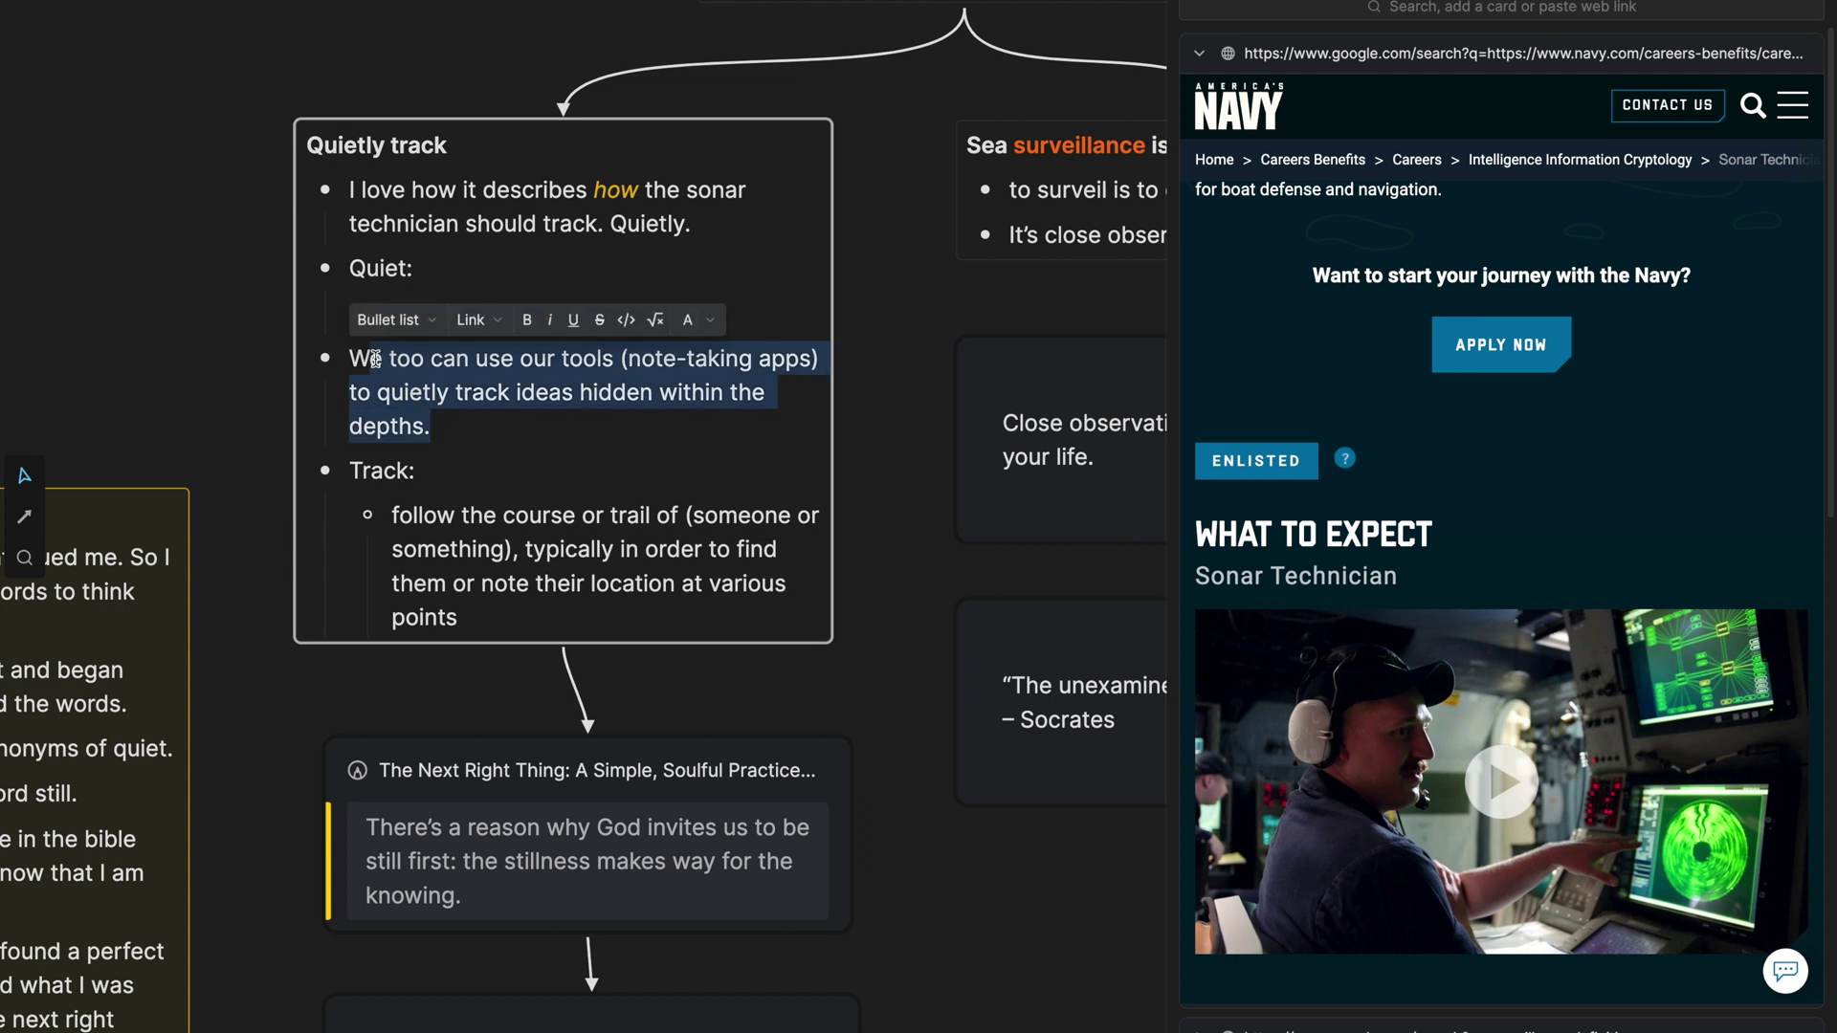
{"action": "left_click", "coordinate": [463, 434]}
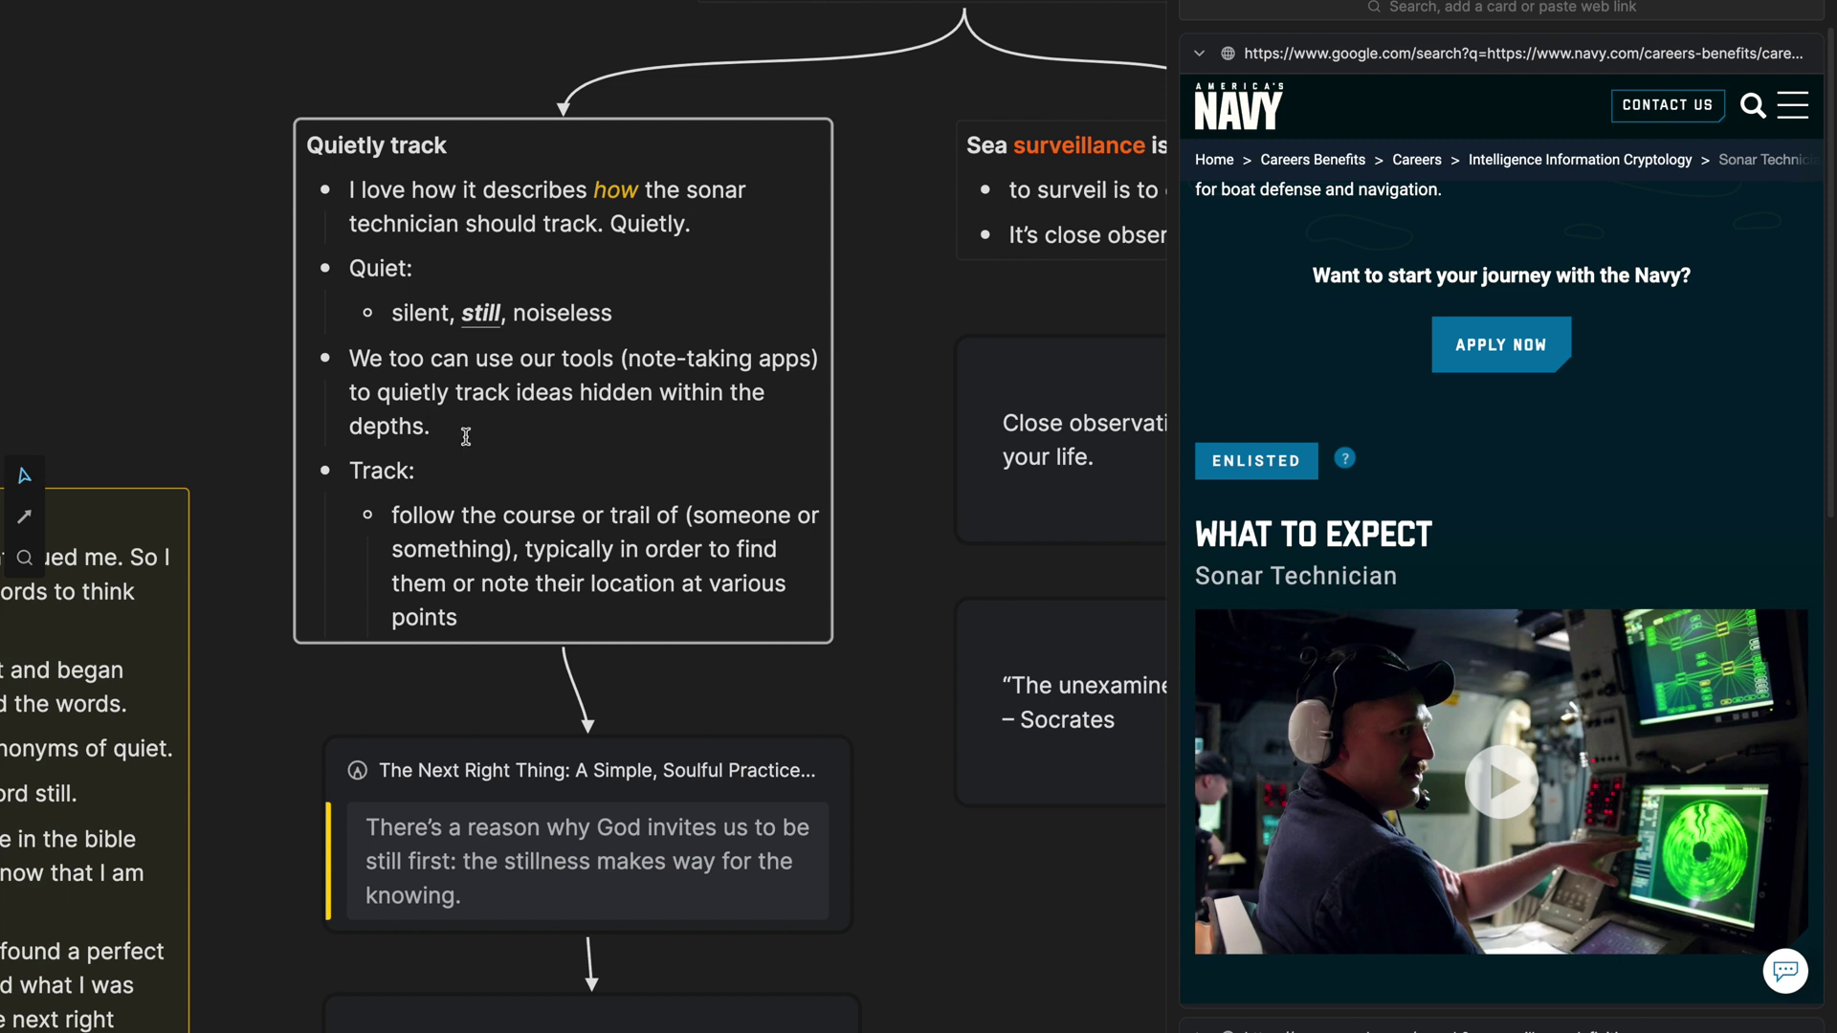
{"action": "scroll", "coordinate": [466, 437], "scroll_direction": "down", "scroll_amount": 2}
{"action": "left_click_drag", "start_coordinate": [364, 392], "coordinate": [593, 438]}
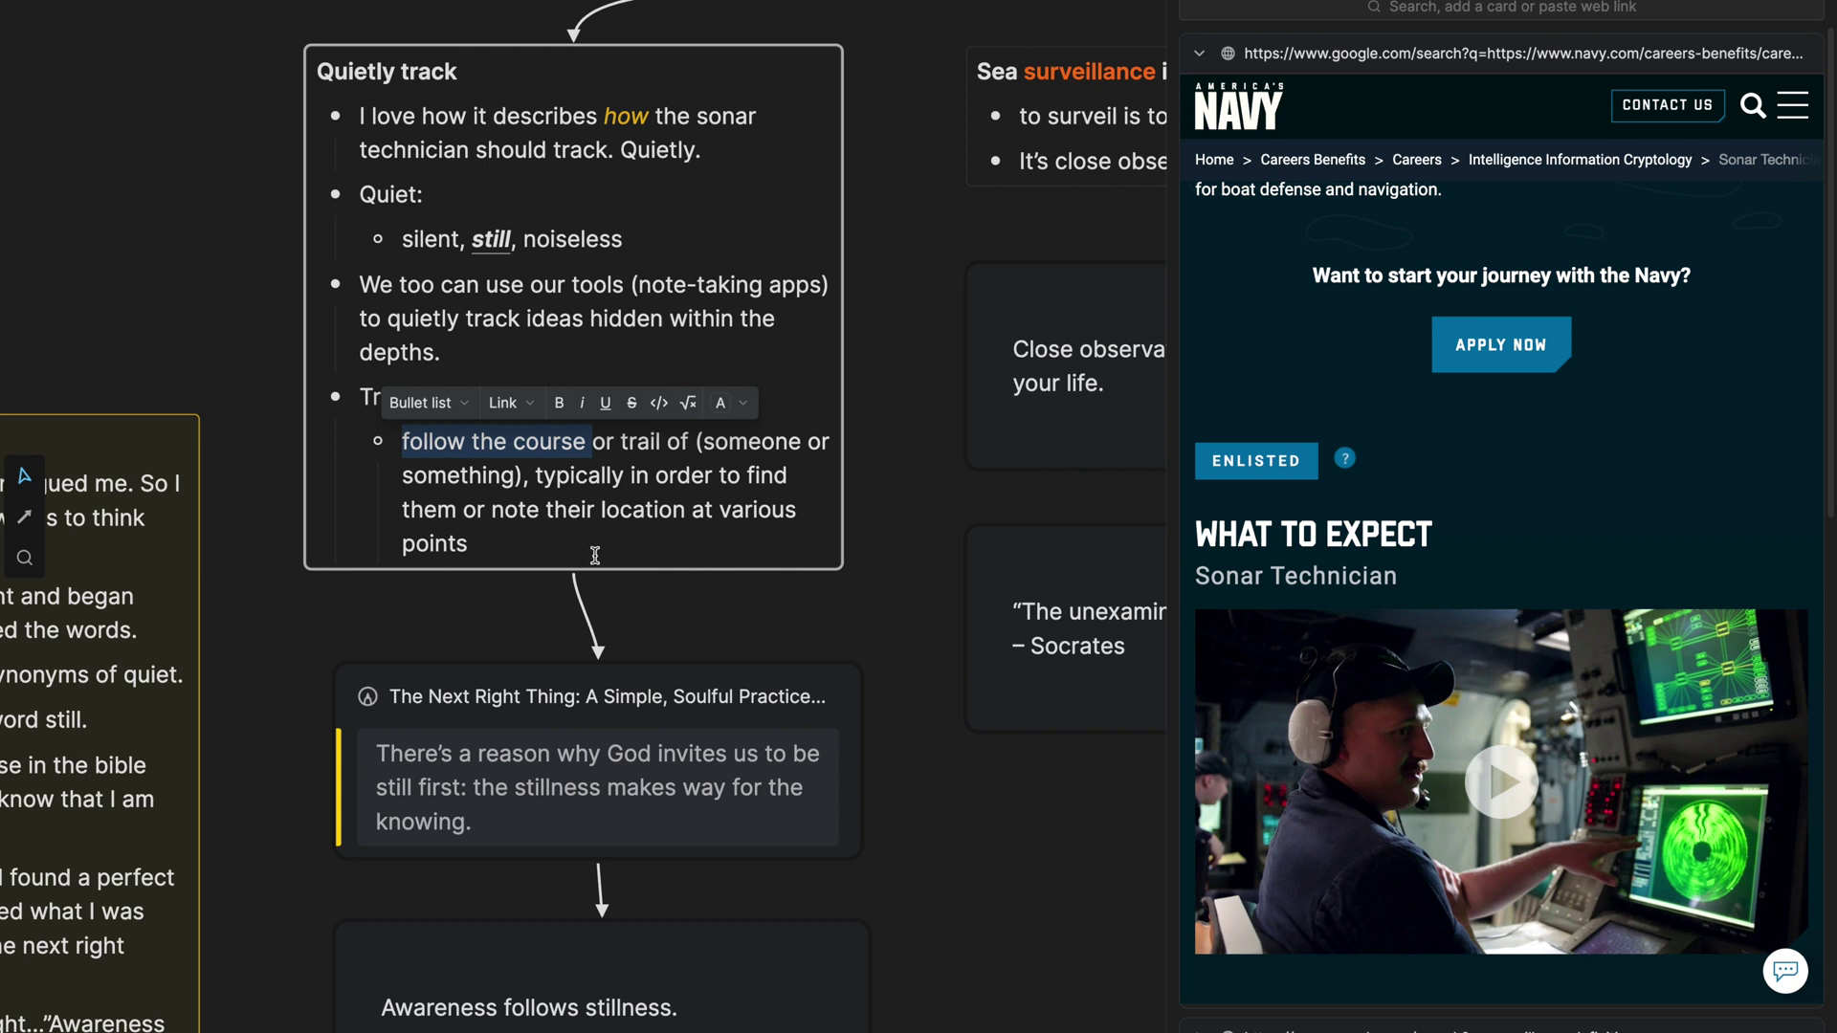
{"action": "left_click", "coordinate": [501, 540]}
{"action": "scroll", "coordinate": [581, 443], "scroll_direction": "left", "scroll_amount": 5}
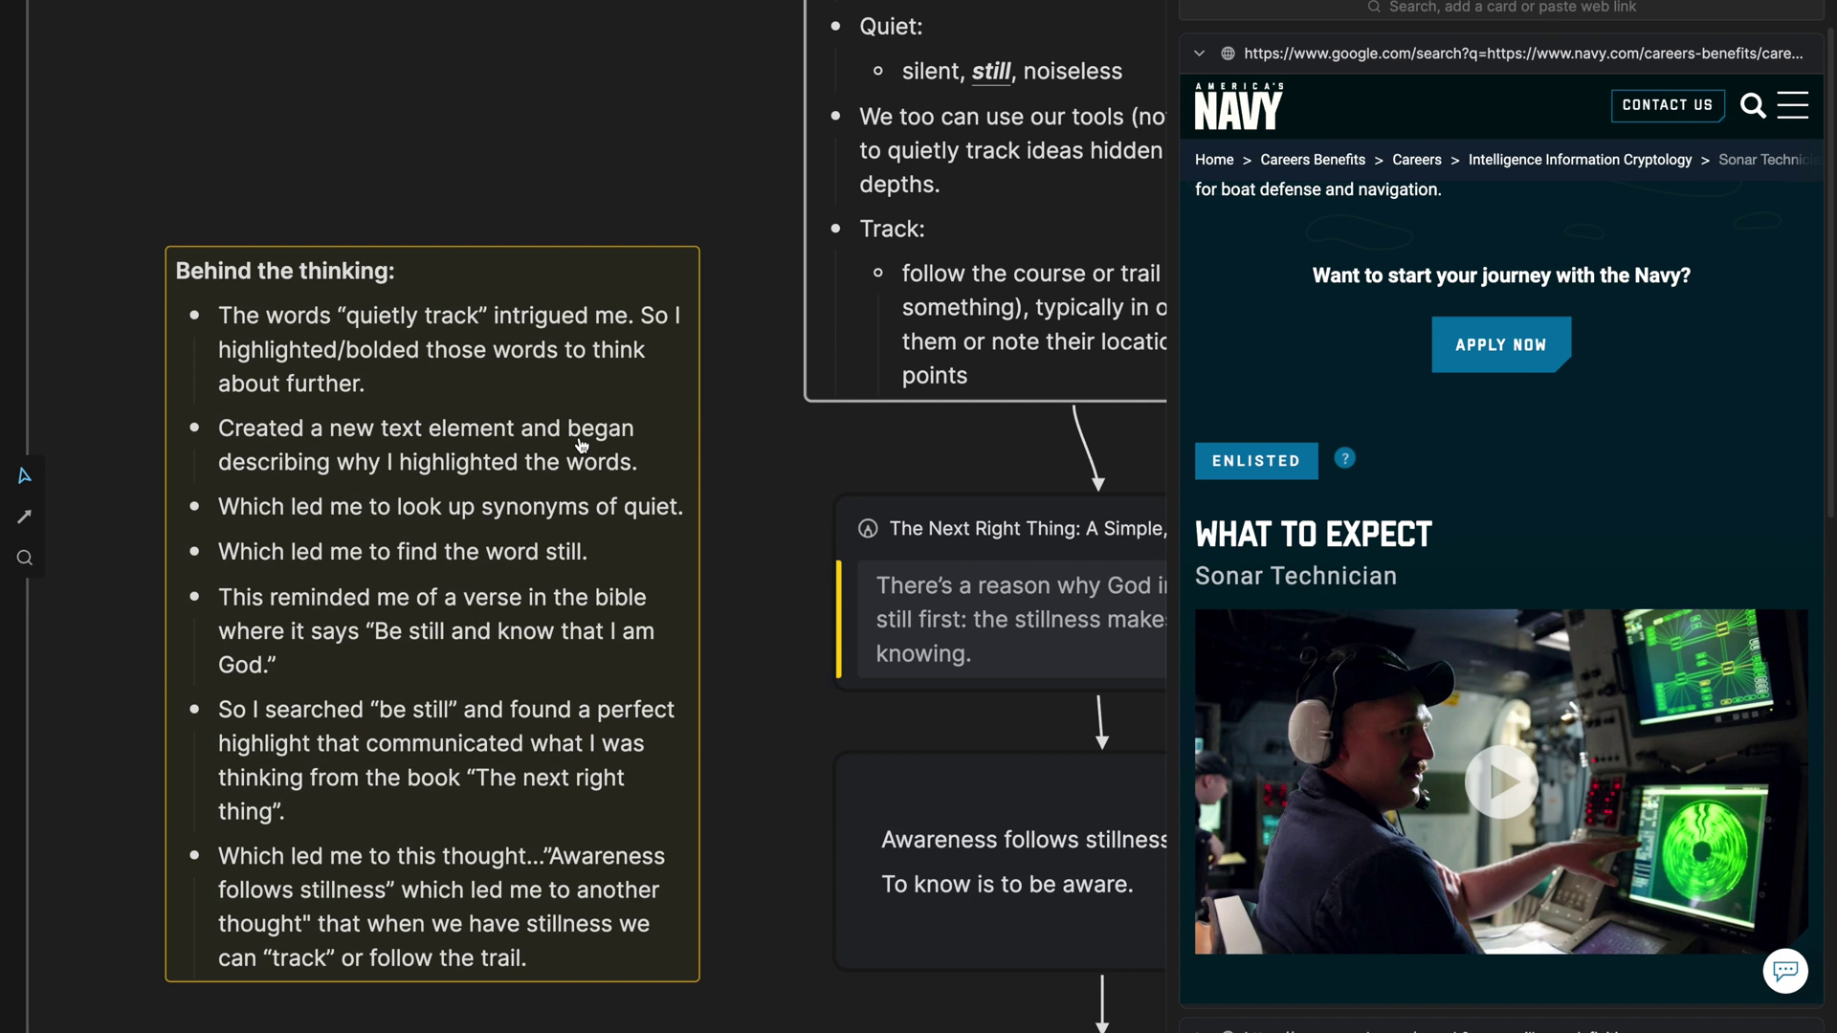
{"action": "scroll", "coordinate": [733, 523], "scroll_direction": "down", "scroll_amount": 1}
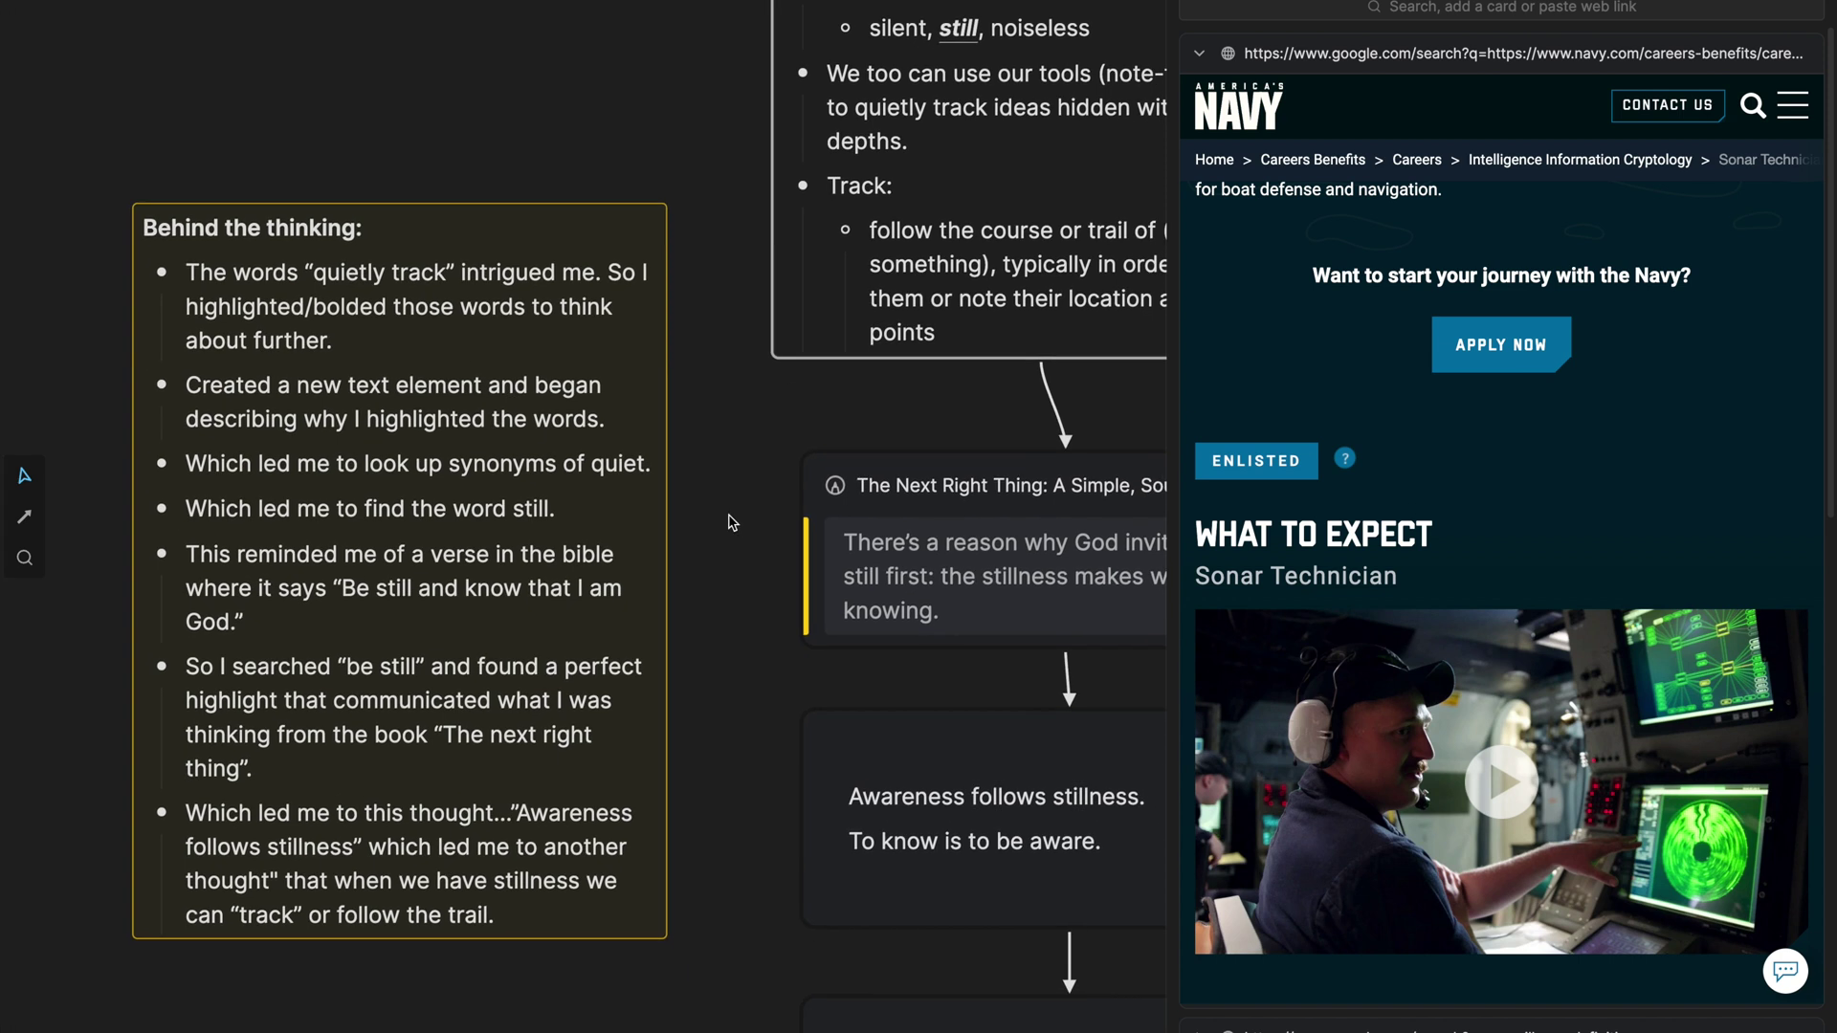
{"action": "scroll", "coordinate": [733, 523], "scroll_direction": "right", "scroll_amount": 3}
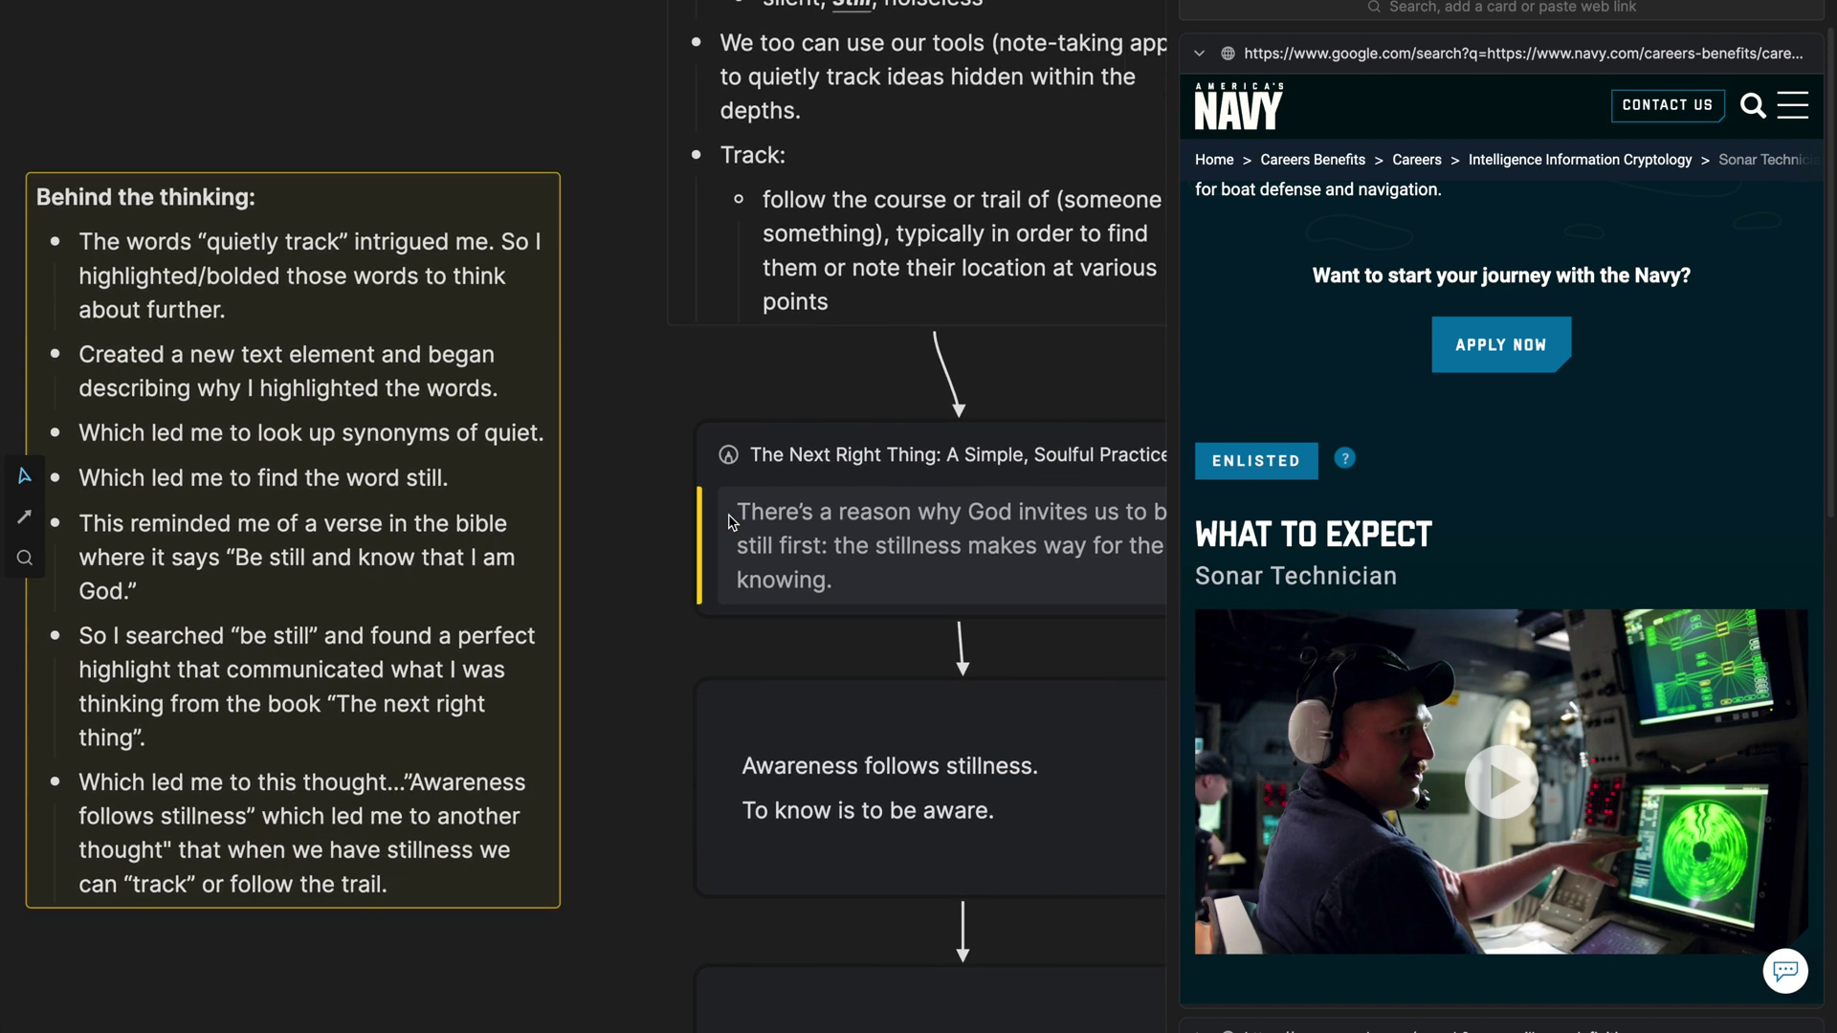
{"action": "scroll", "coordinate": [733, 523], "scroll_direction": "right", "scroll_amount": 1}
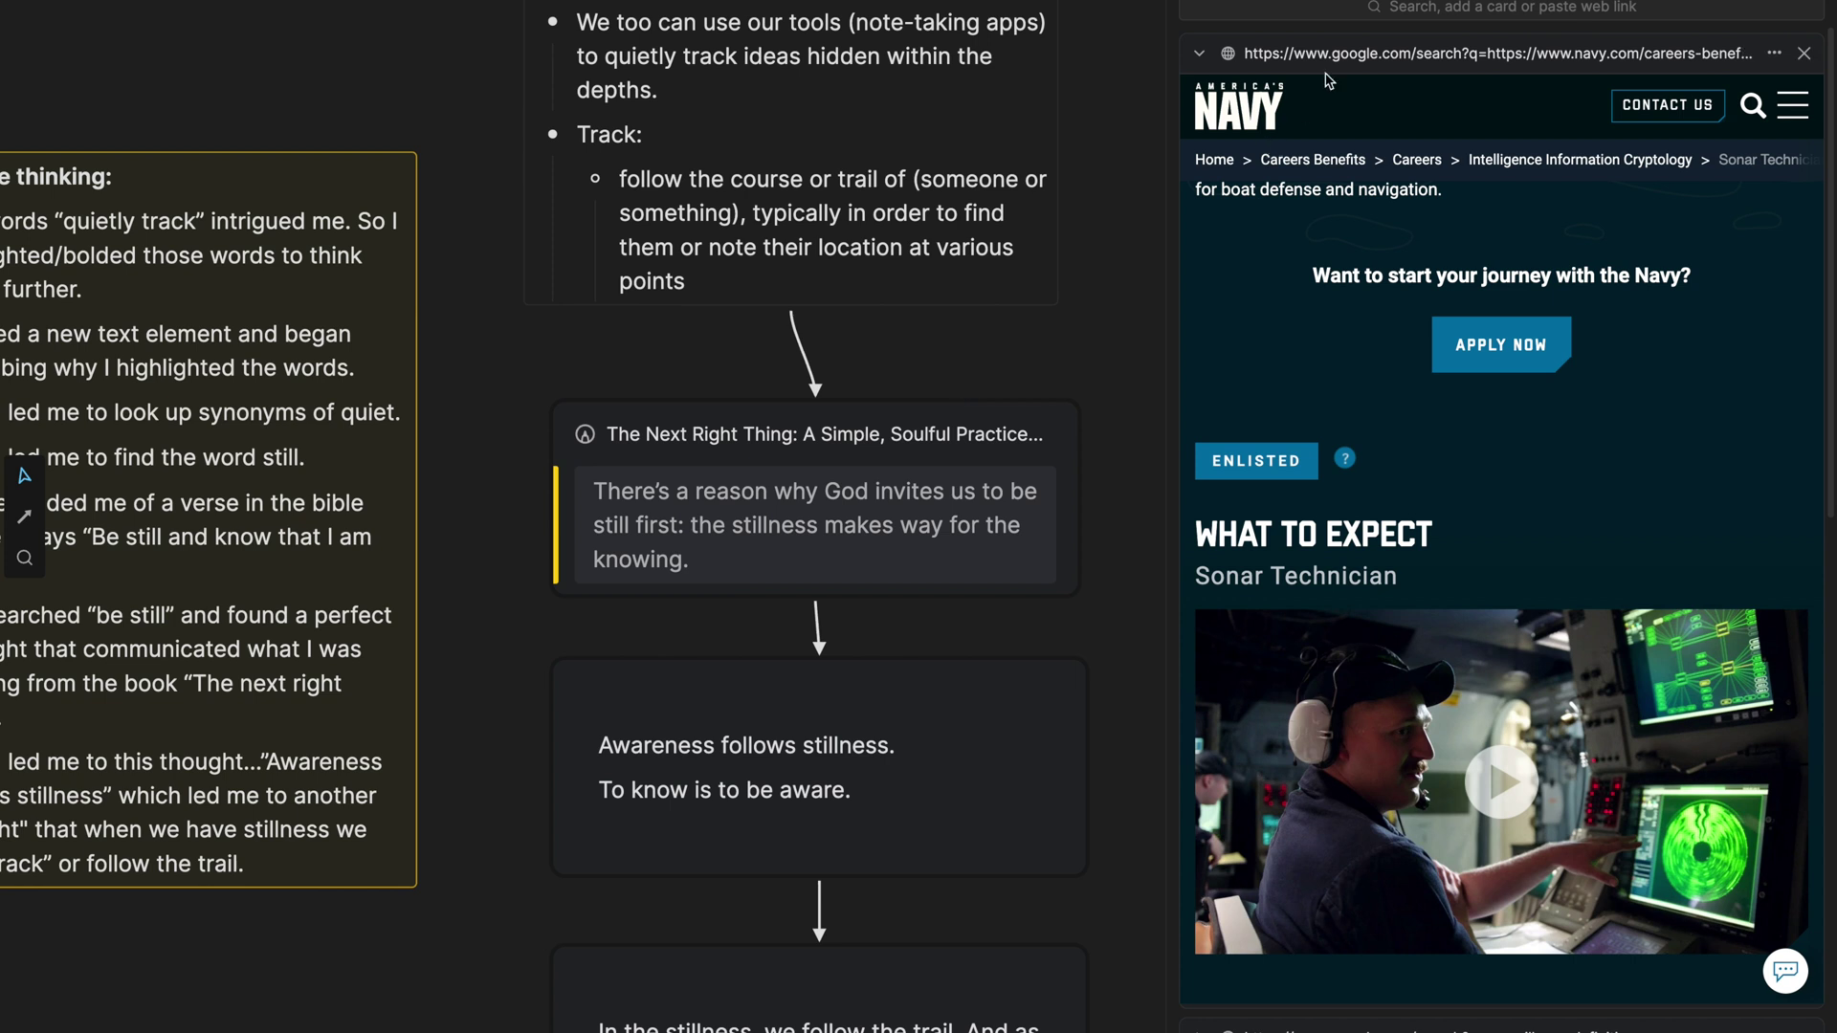
Search the sidebar for 'be still' and open The Next Right Thing highlight on stillness.
{"action": "left_click", "coordinate": [1362, 19]}
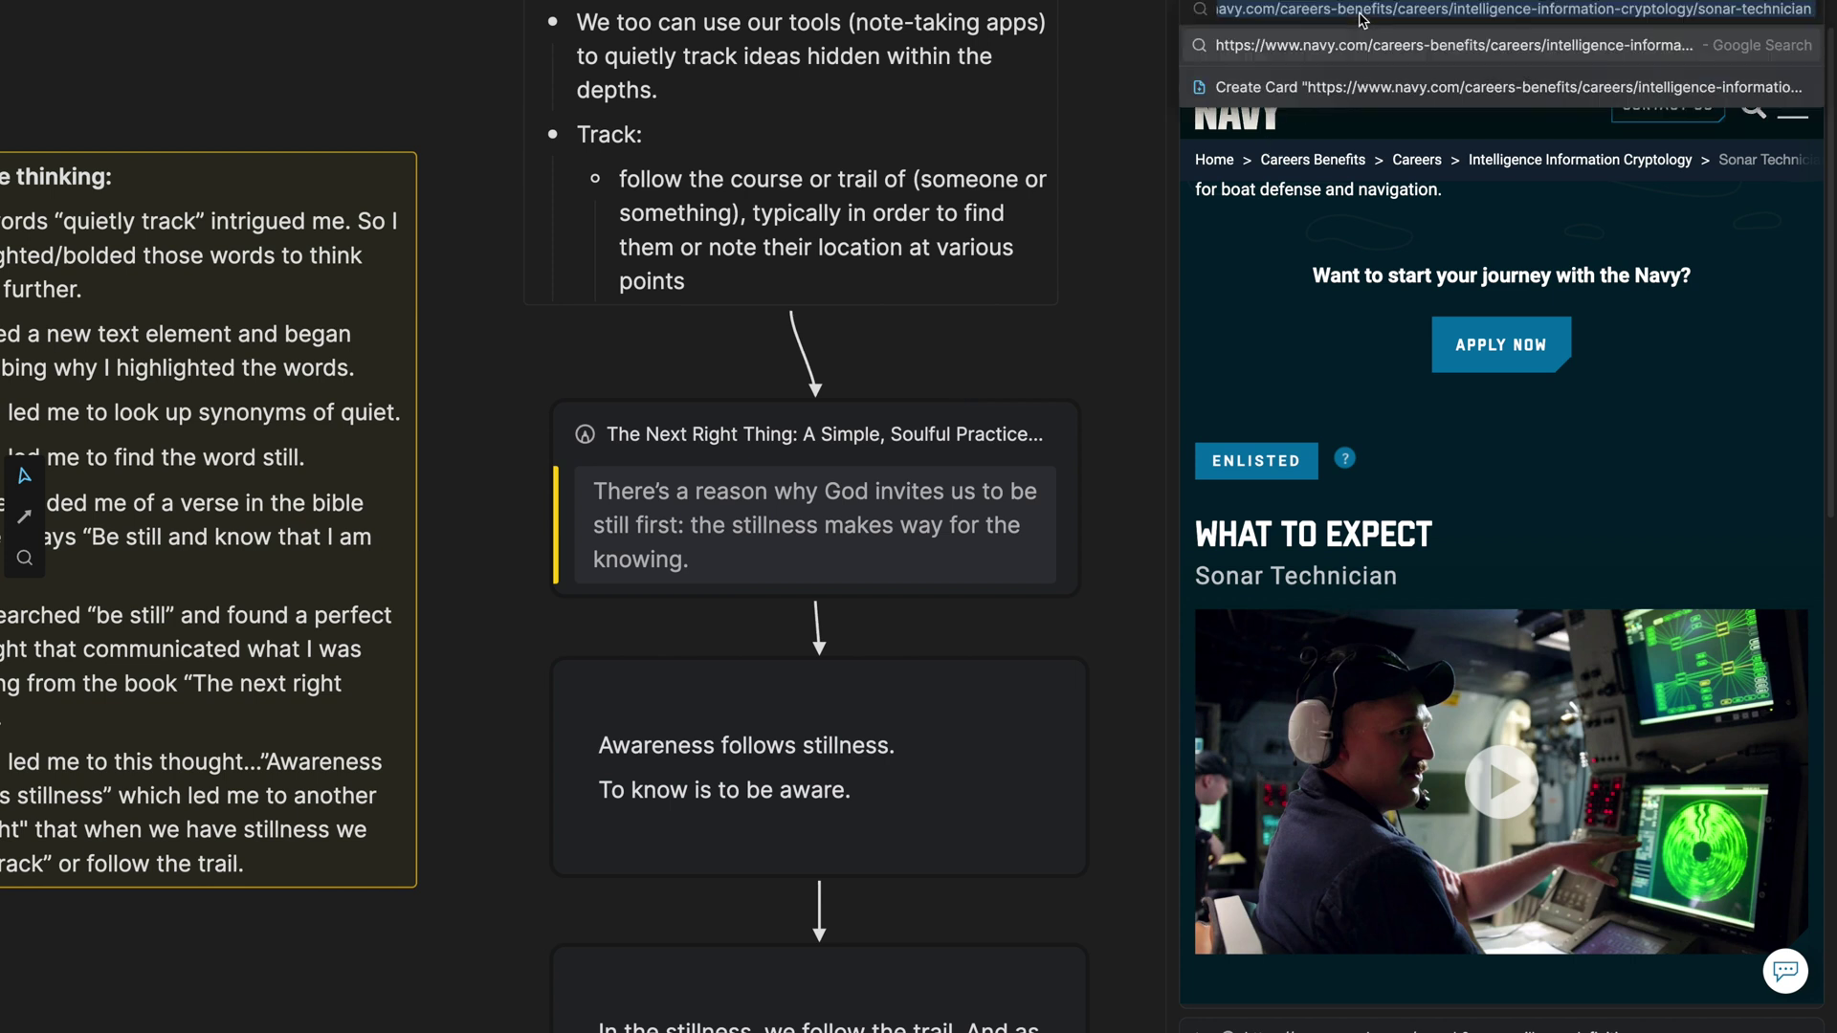
{"action": "type", "text": "be still"}
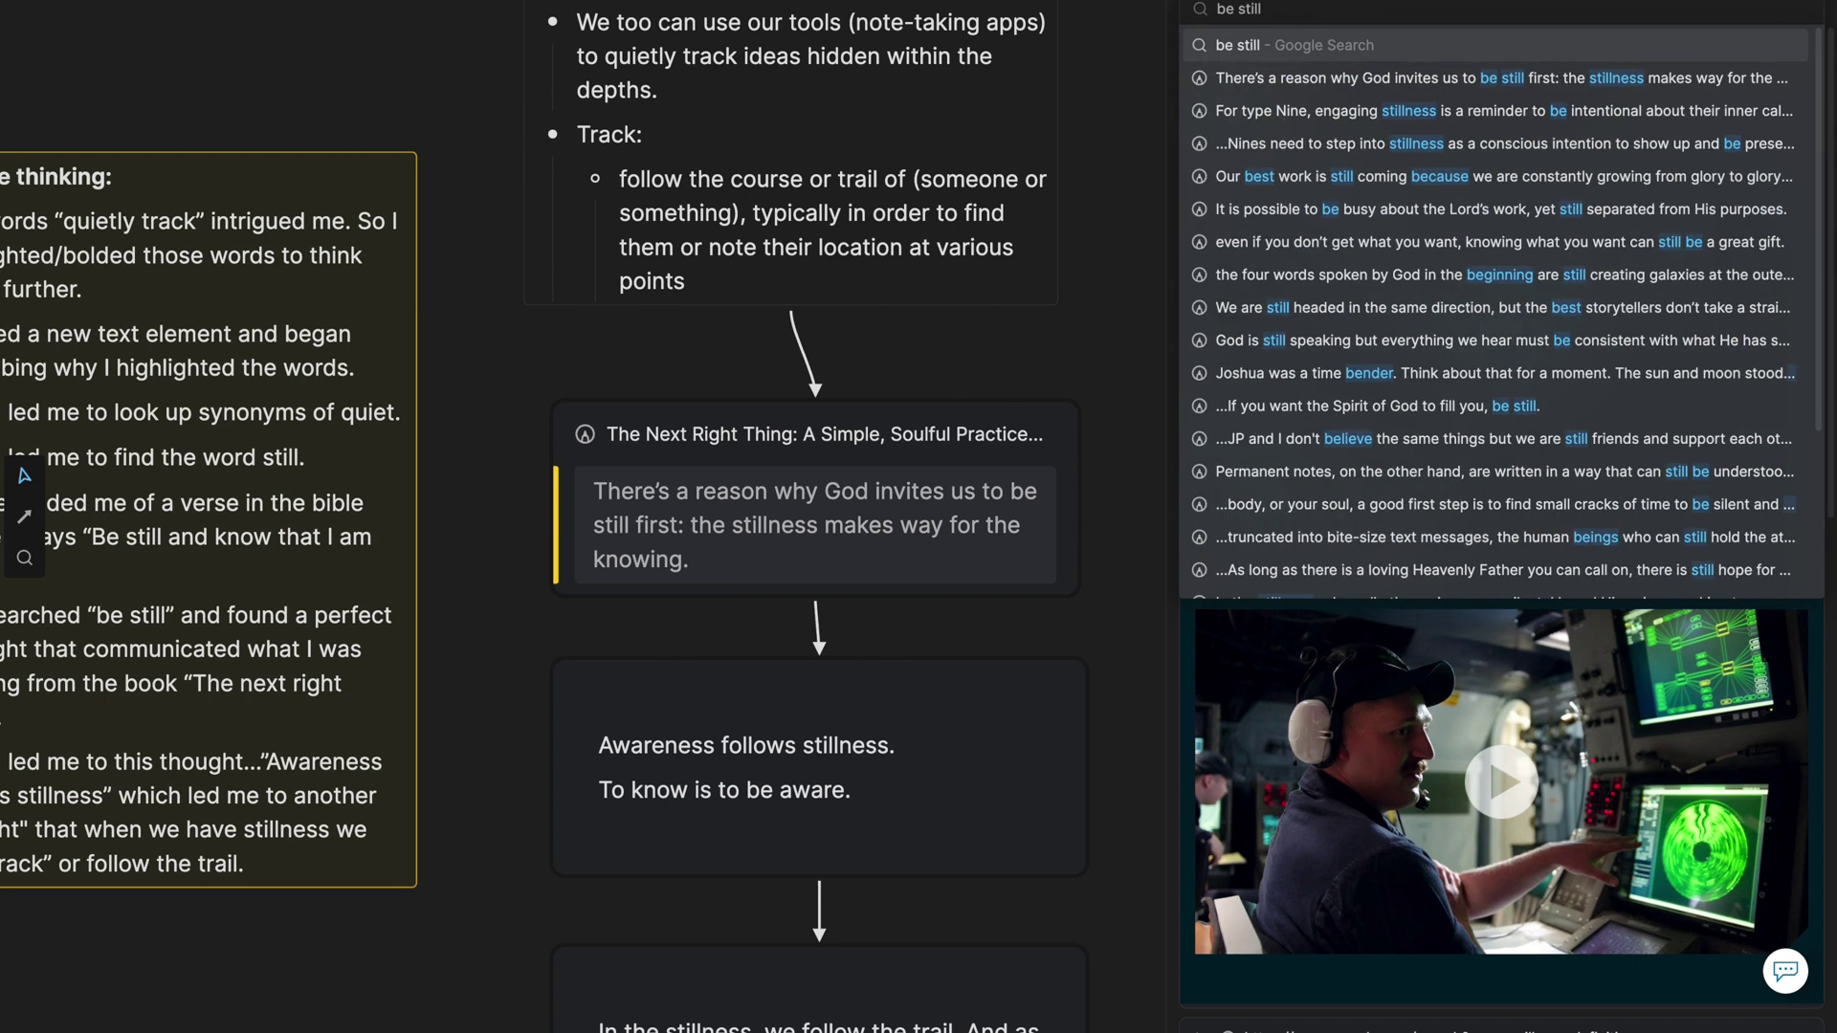
{"action": "left_click", "coordinate": [1321, 79]}
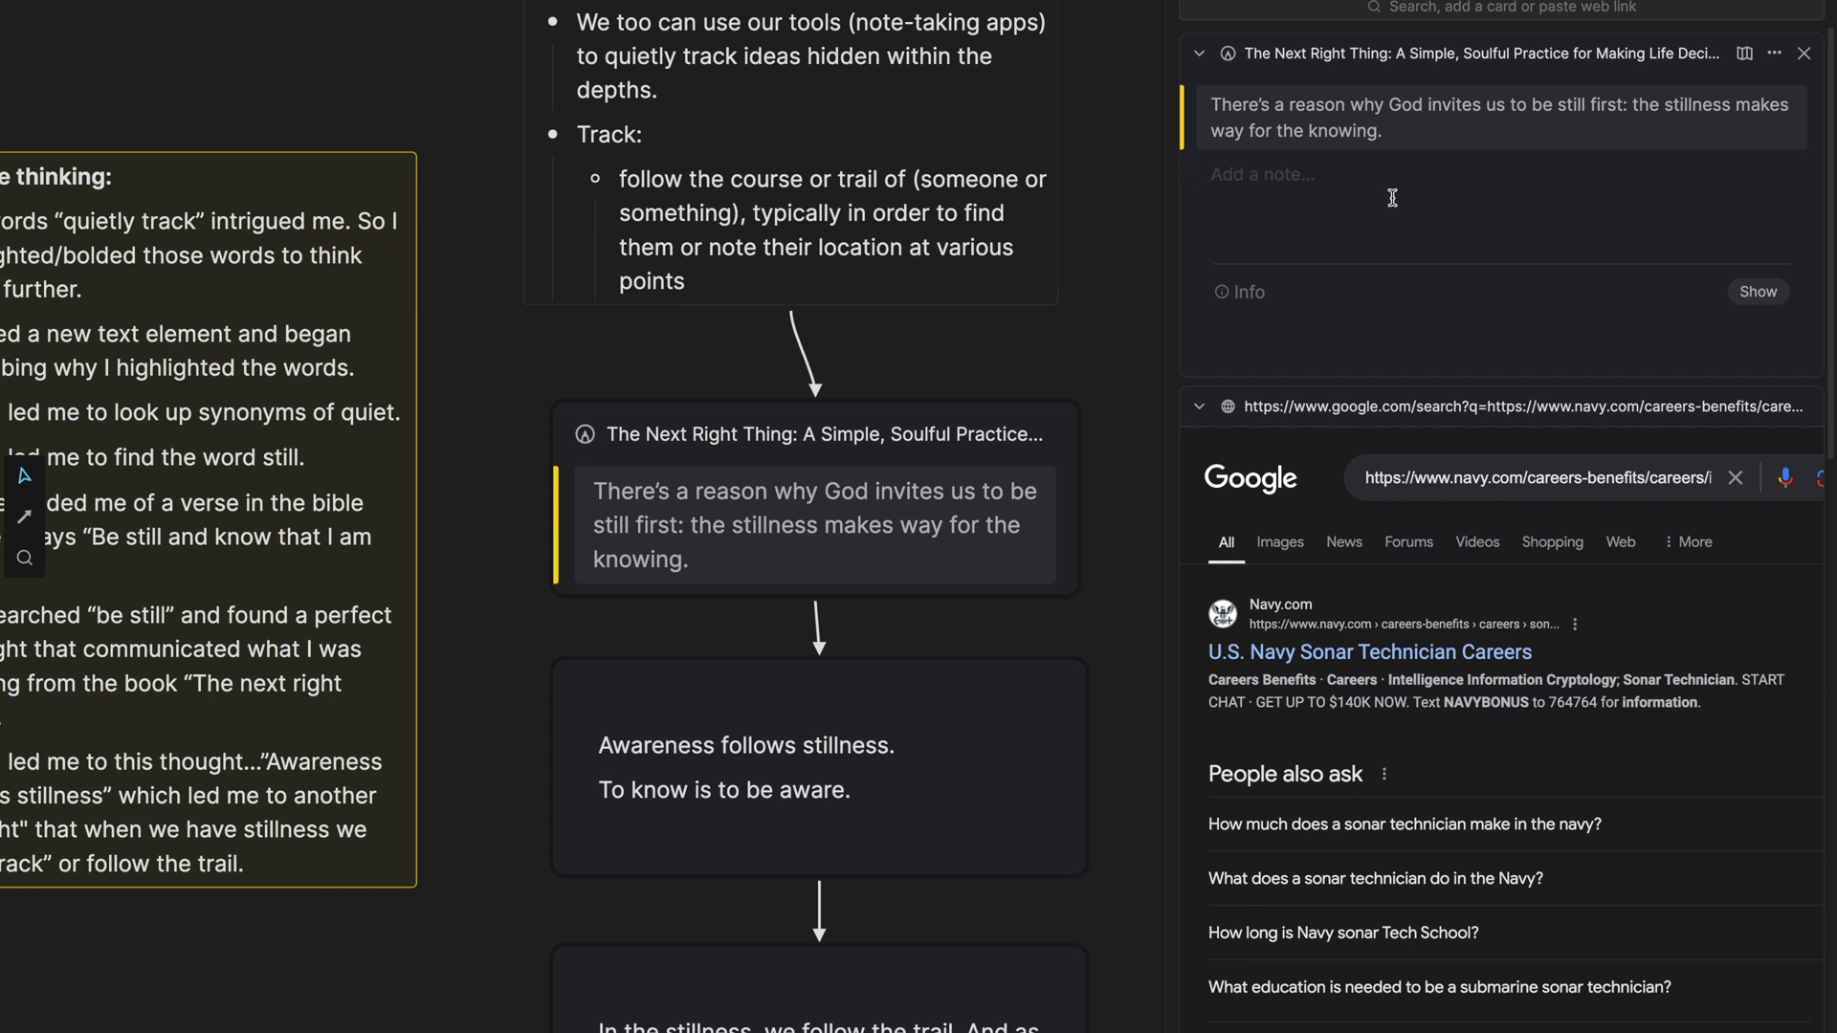
{"action": "scroll", "coordinate": [1132, 313], "scroll_direction": "up", "scroll_amount": 3}
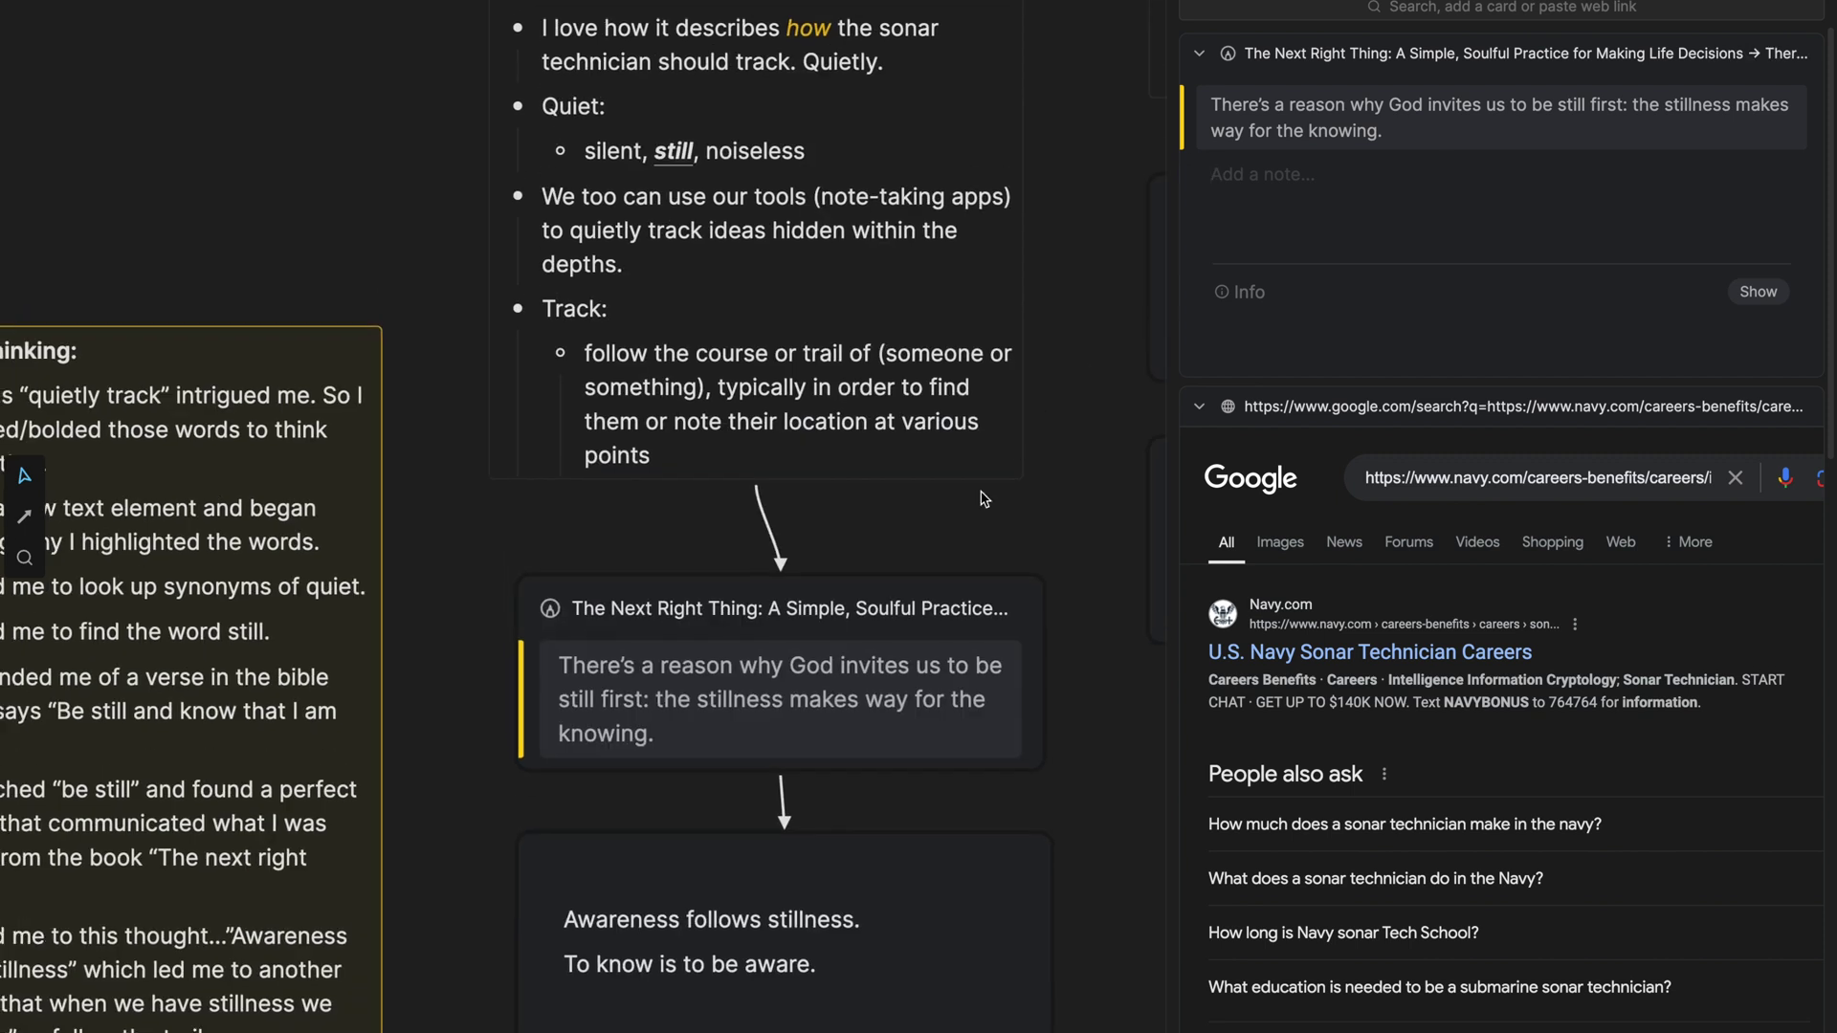
{"action": "scroll", "coordinate": [986, 499], "scroll_direction": "up", "scroll_amount": 4}
{"action": "left_click", "coordinate": [968, 536]}
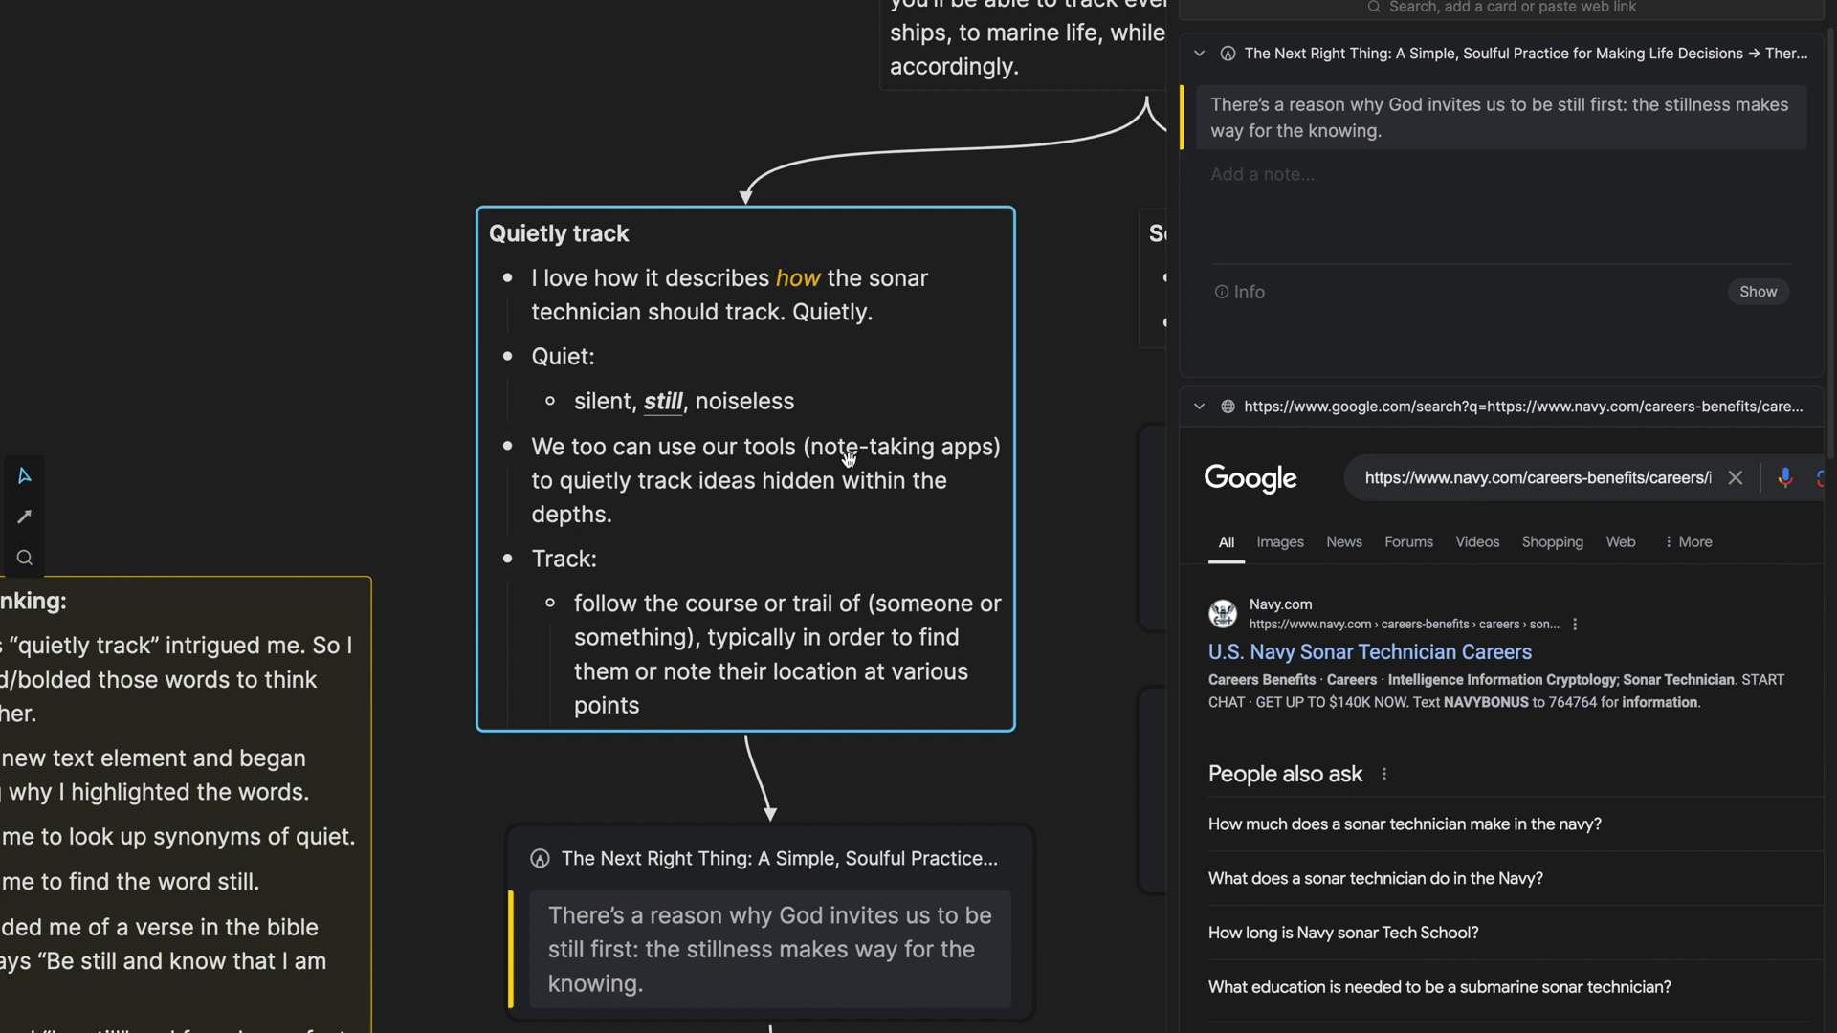
{"action": "scroll", "coordinate": [847, 459], "scroll_direction": "down", "scroll_amount": 3}
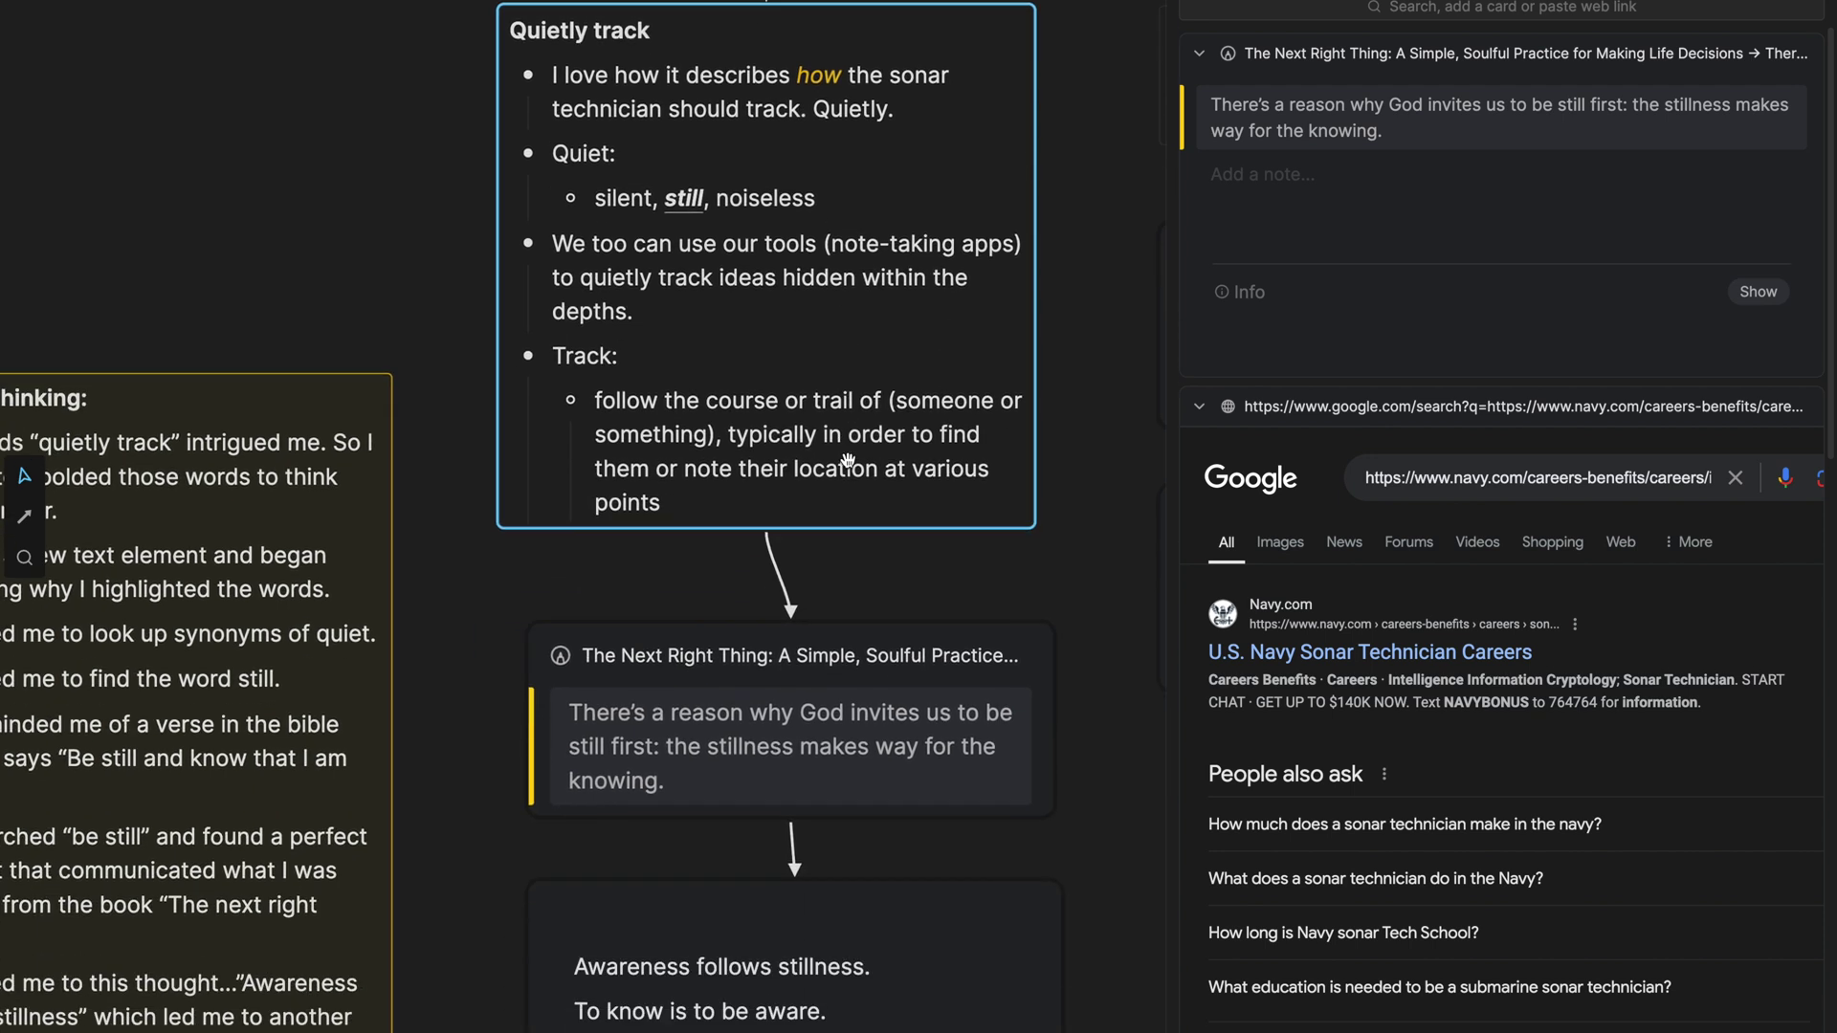
{"action": "left_click_drag", "start_coordinate": [435, 97], "coordinate": [623, 266]}
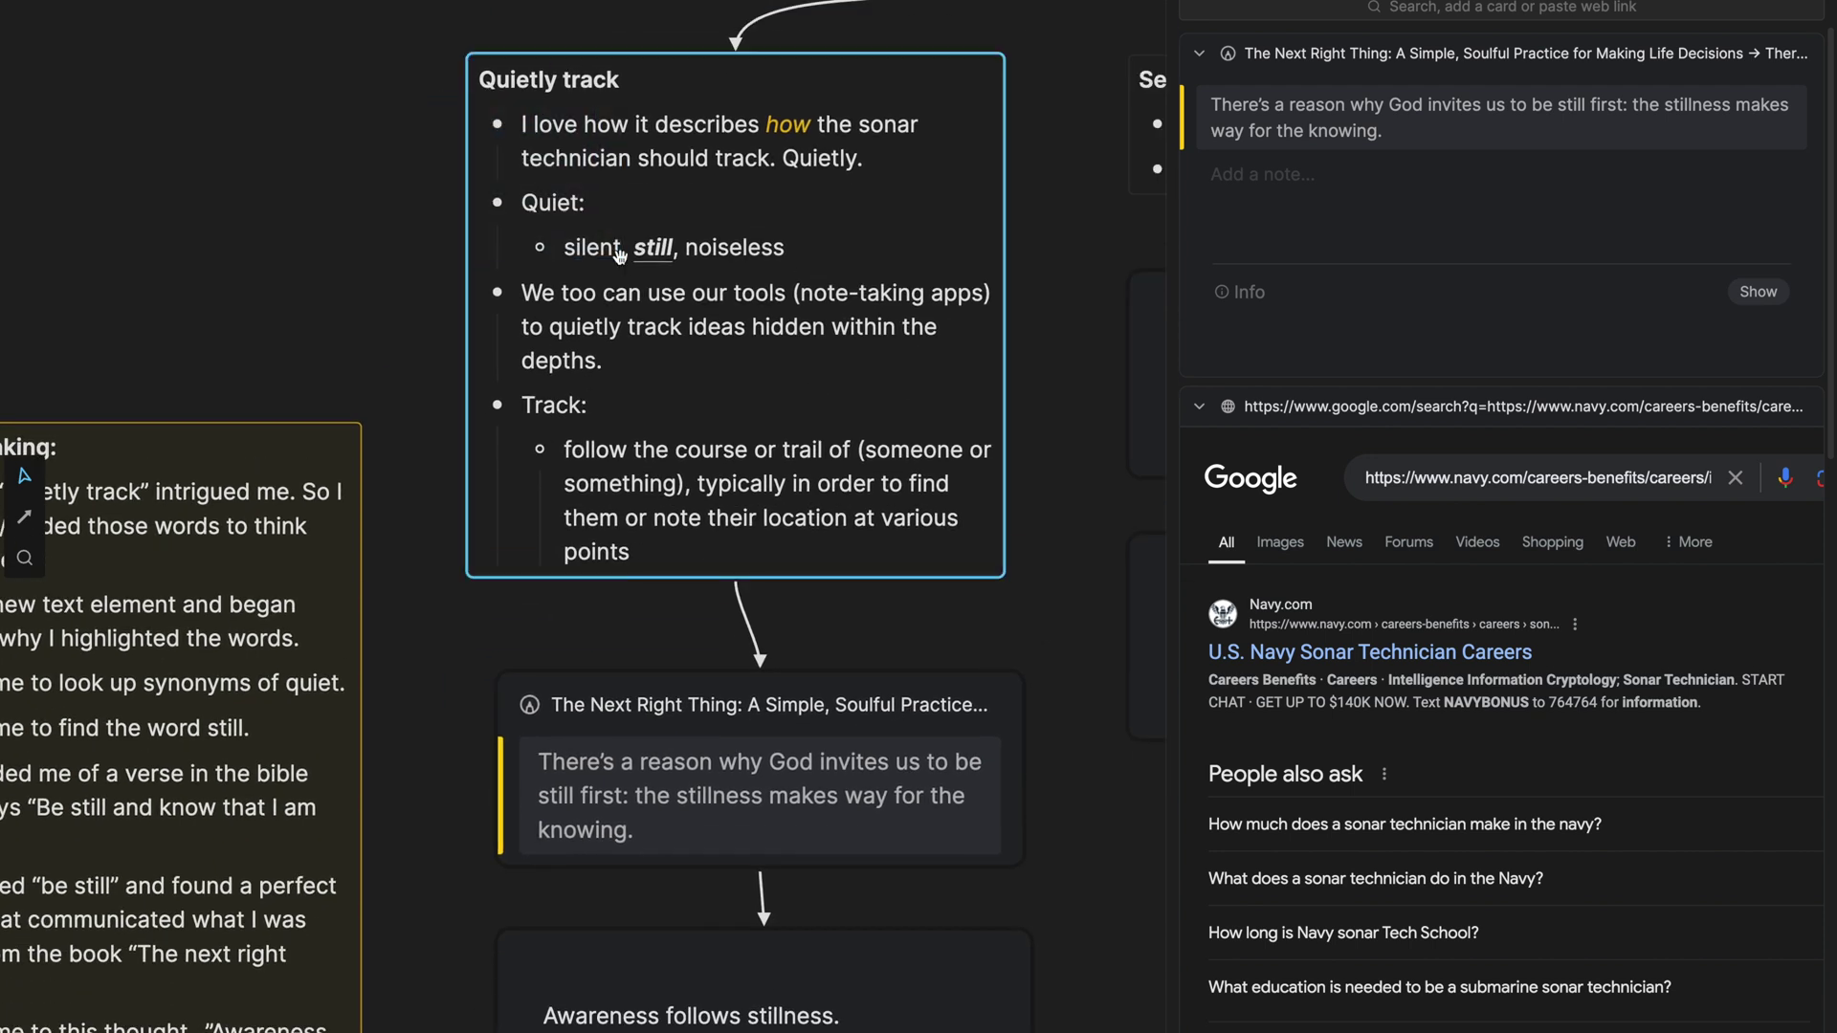
{"action": "scroll", "coordinate": [723, 382], "scroll_direction": "down", "scroll_amount": 5}
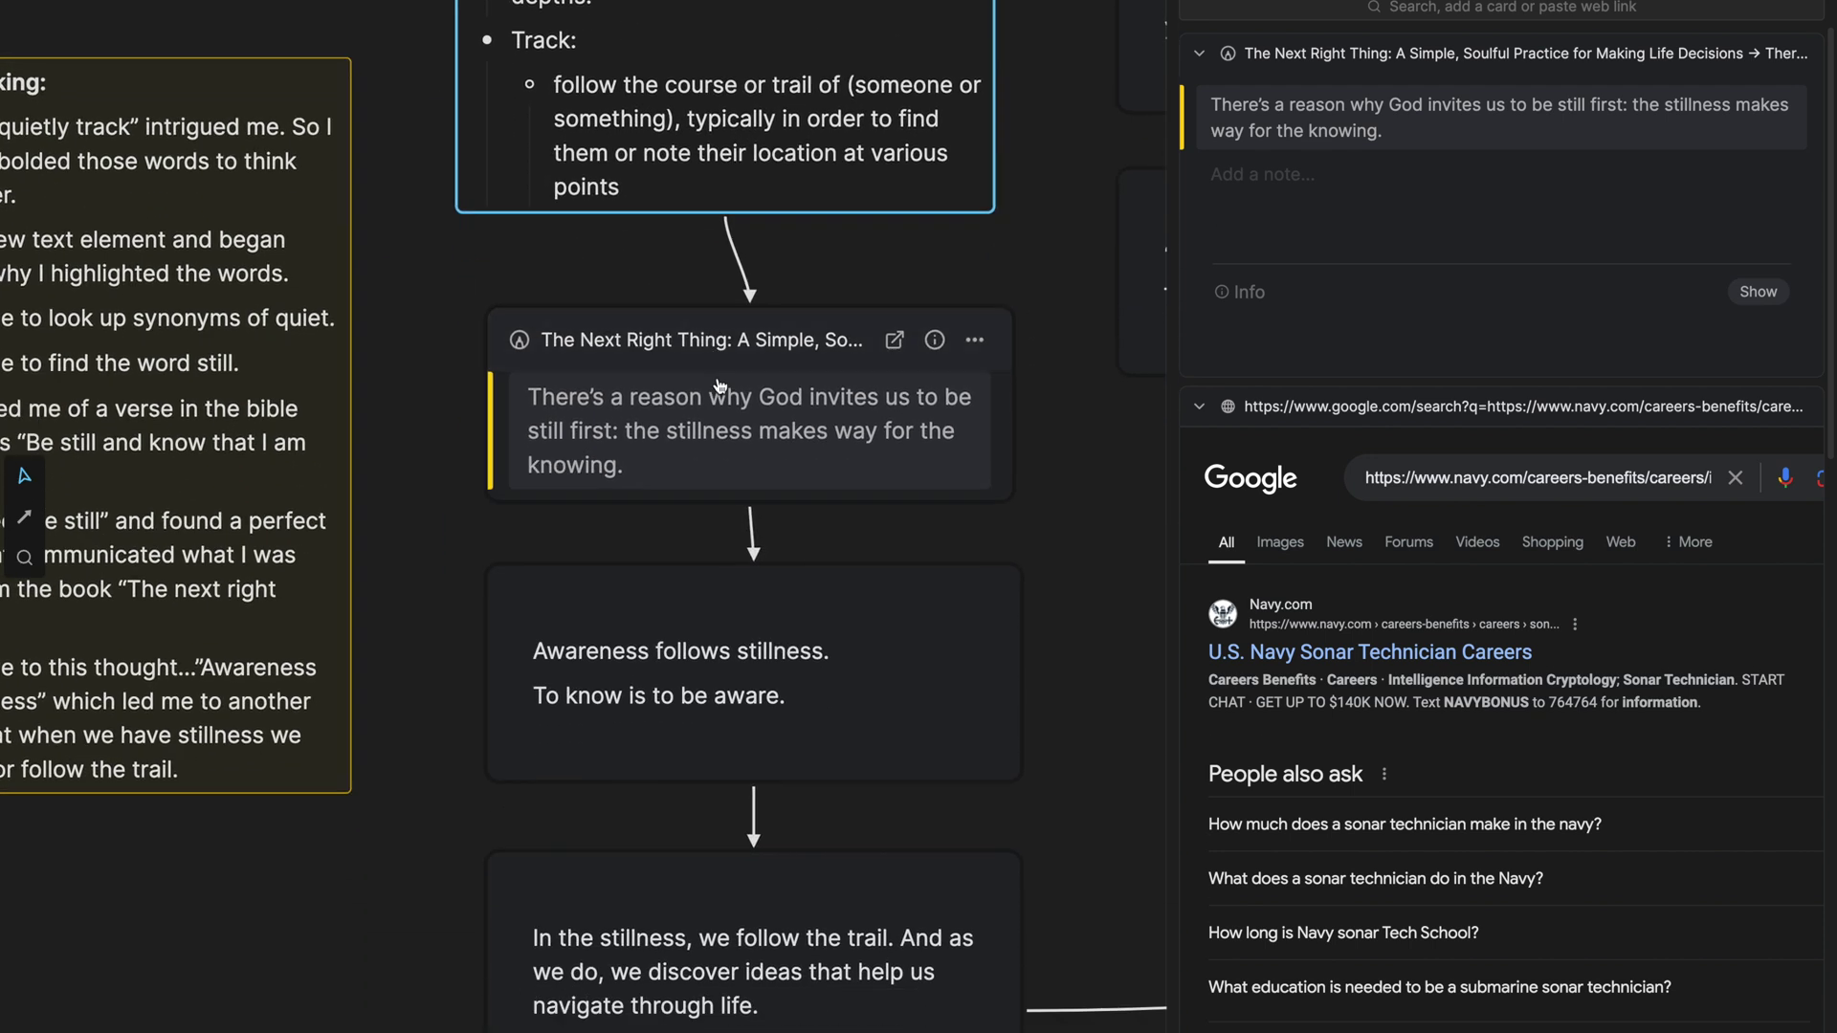
{"action": "left_click", "coordinate": [488, 335]}
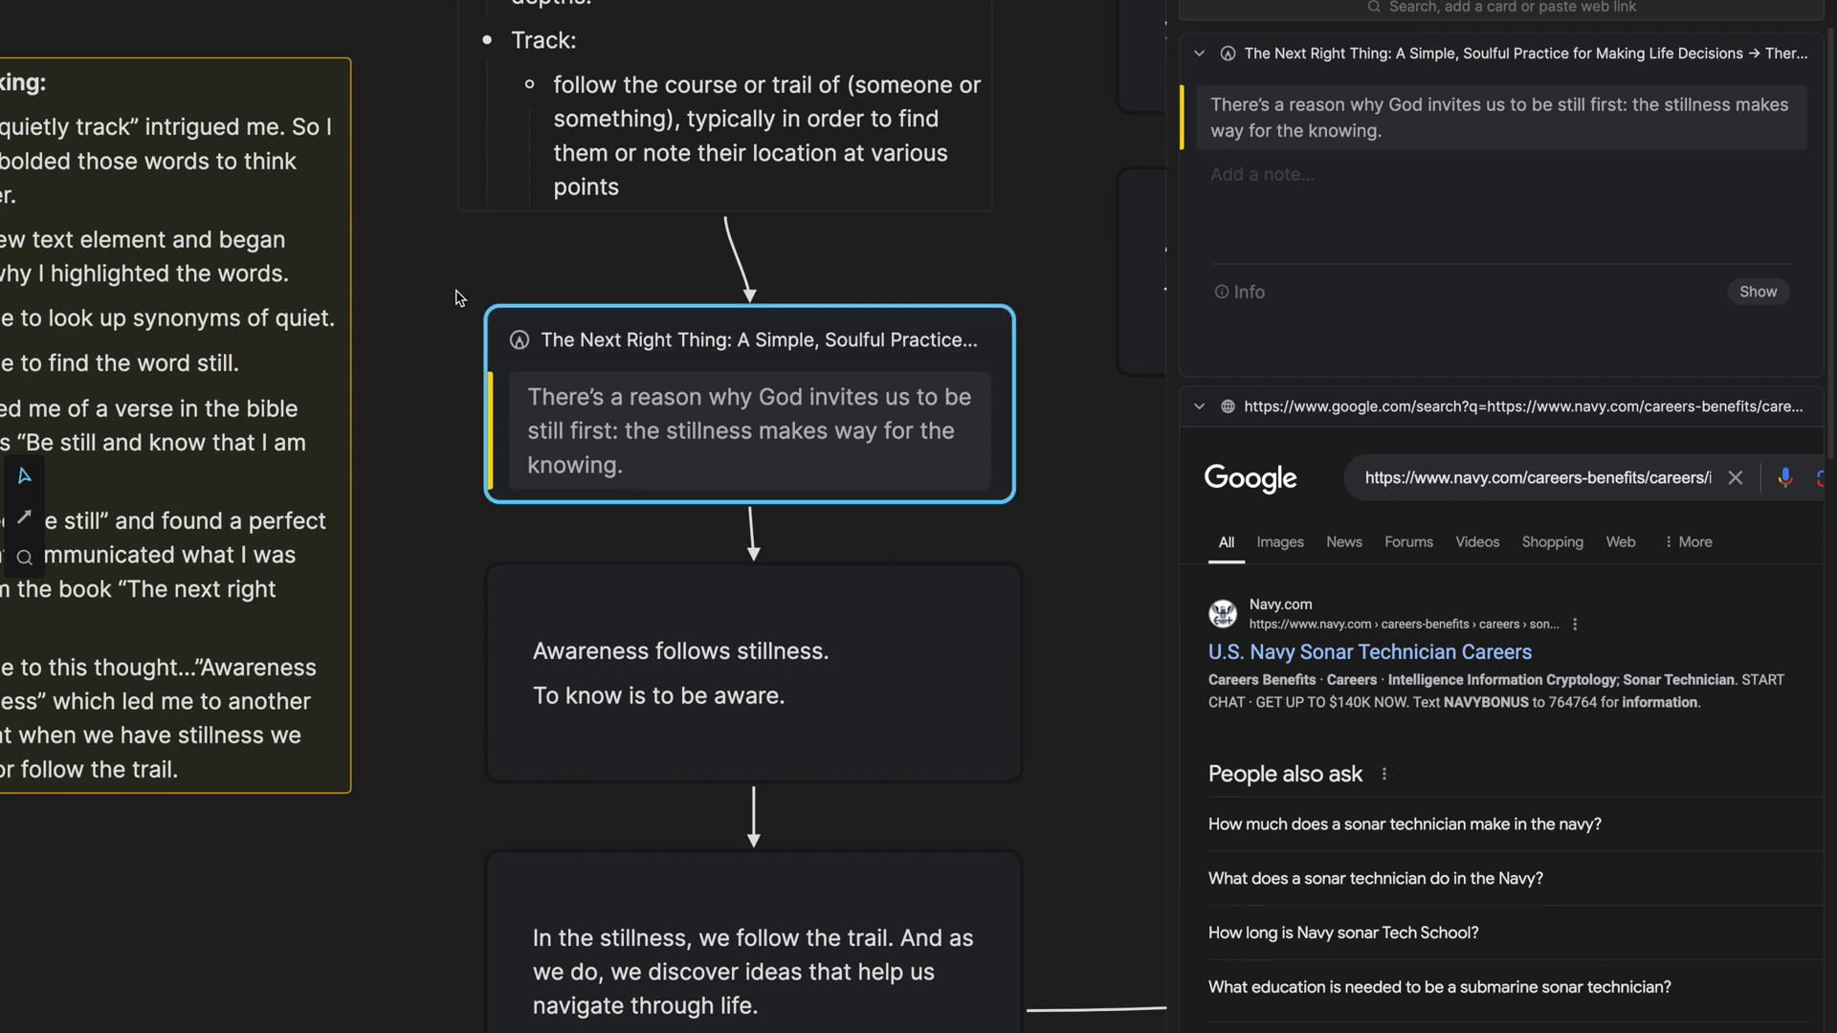
{"action": "left_click_drag", "start_coordinate": [463, 298], "coordinate": [586, 411]}
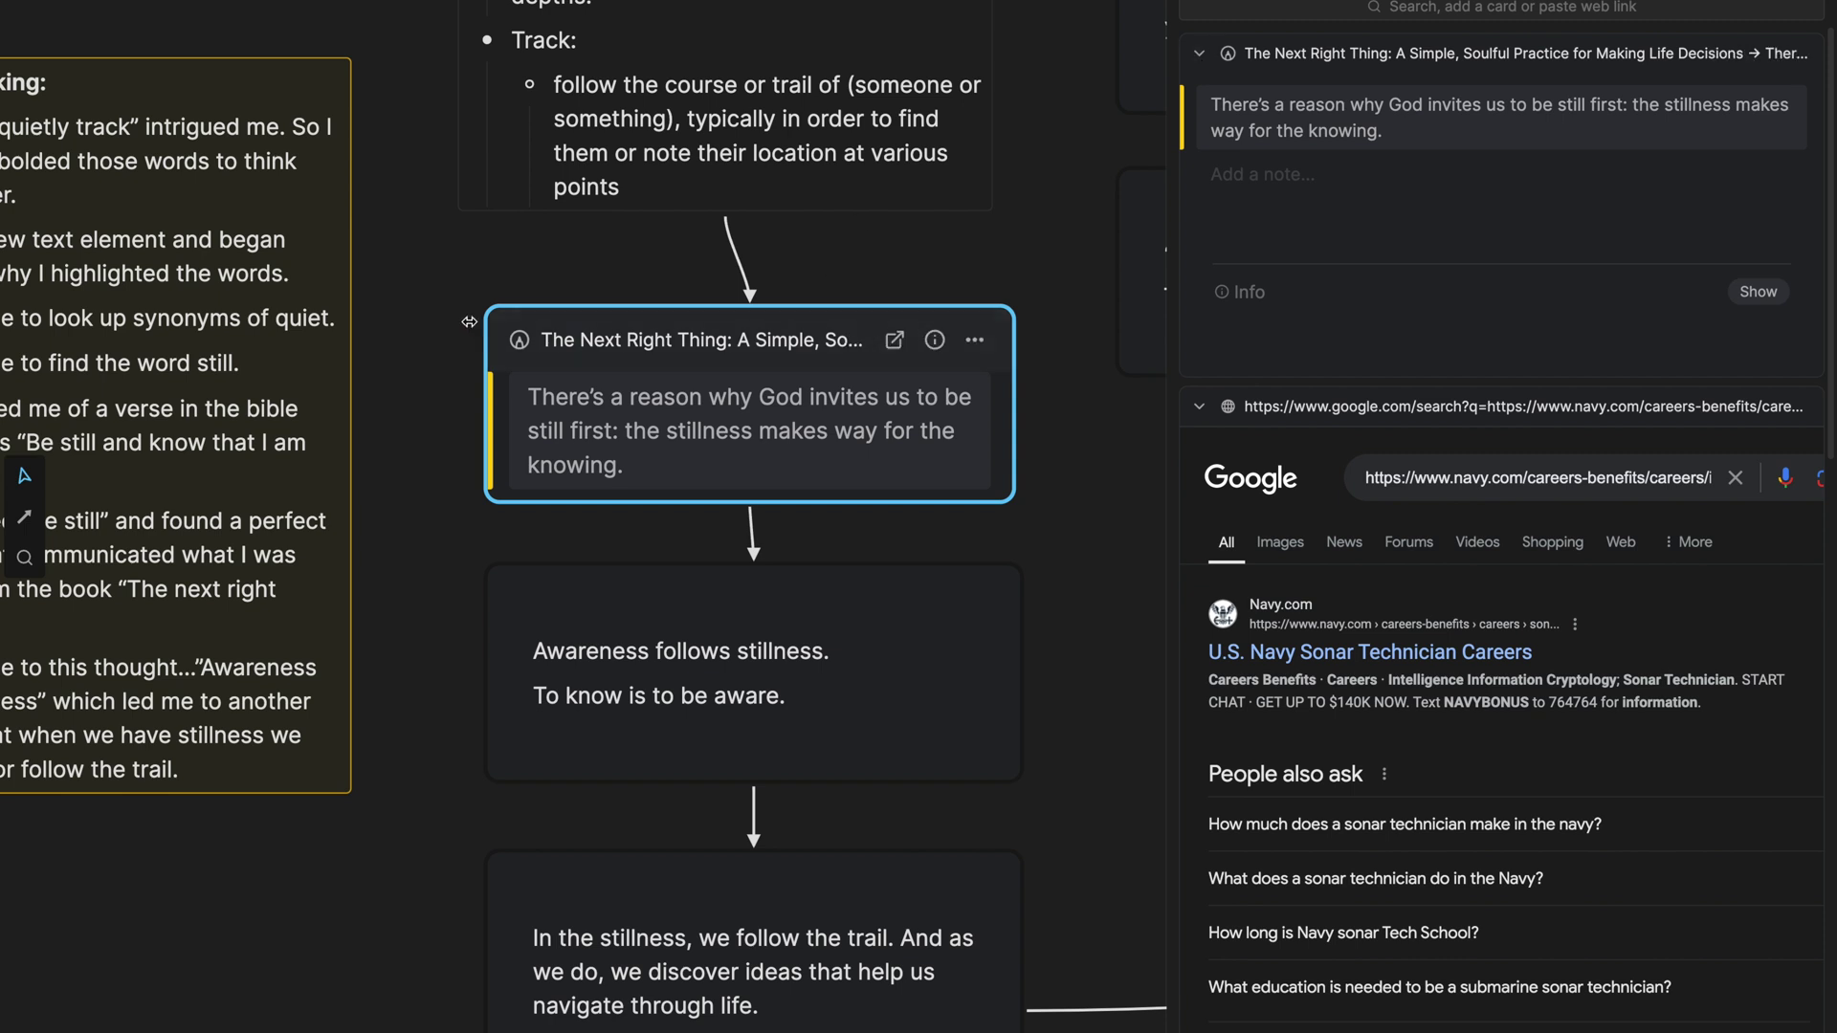
{"action": "left_click_drag", "start_coordinate": [457, 311], "coordinate": [565, 398]}
{"action": "scroll", "coordinate": [733, 450], "scroll_direction": "down", "scroll_amount": 3}
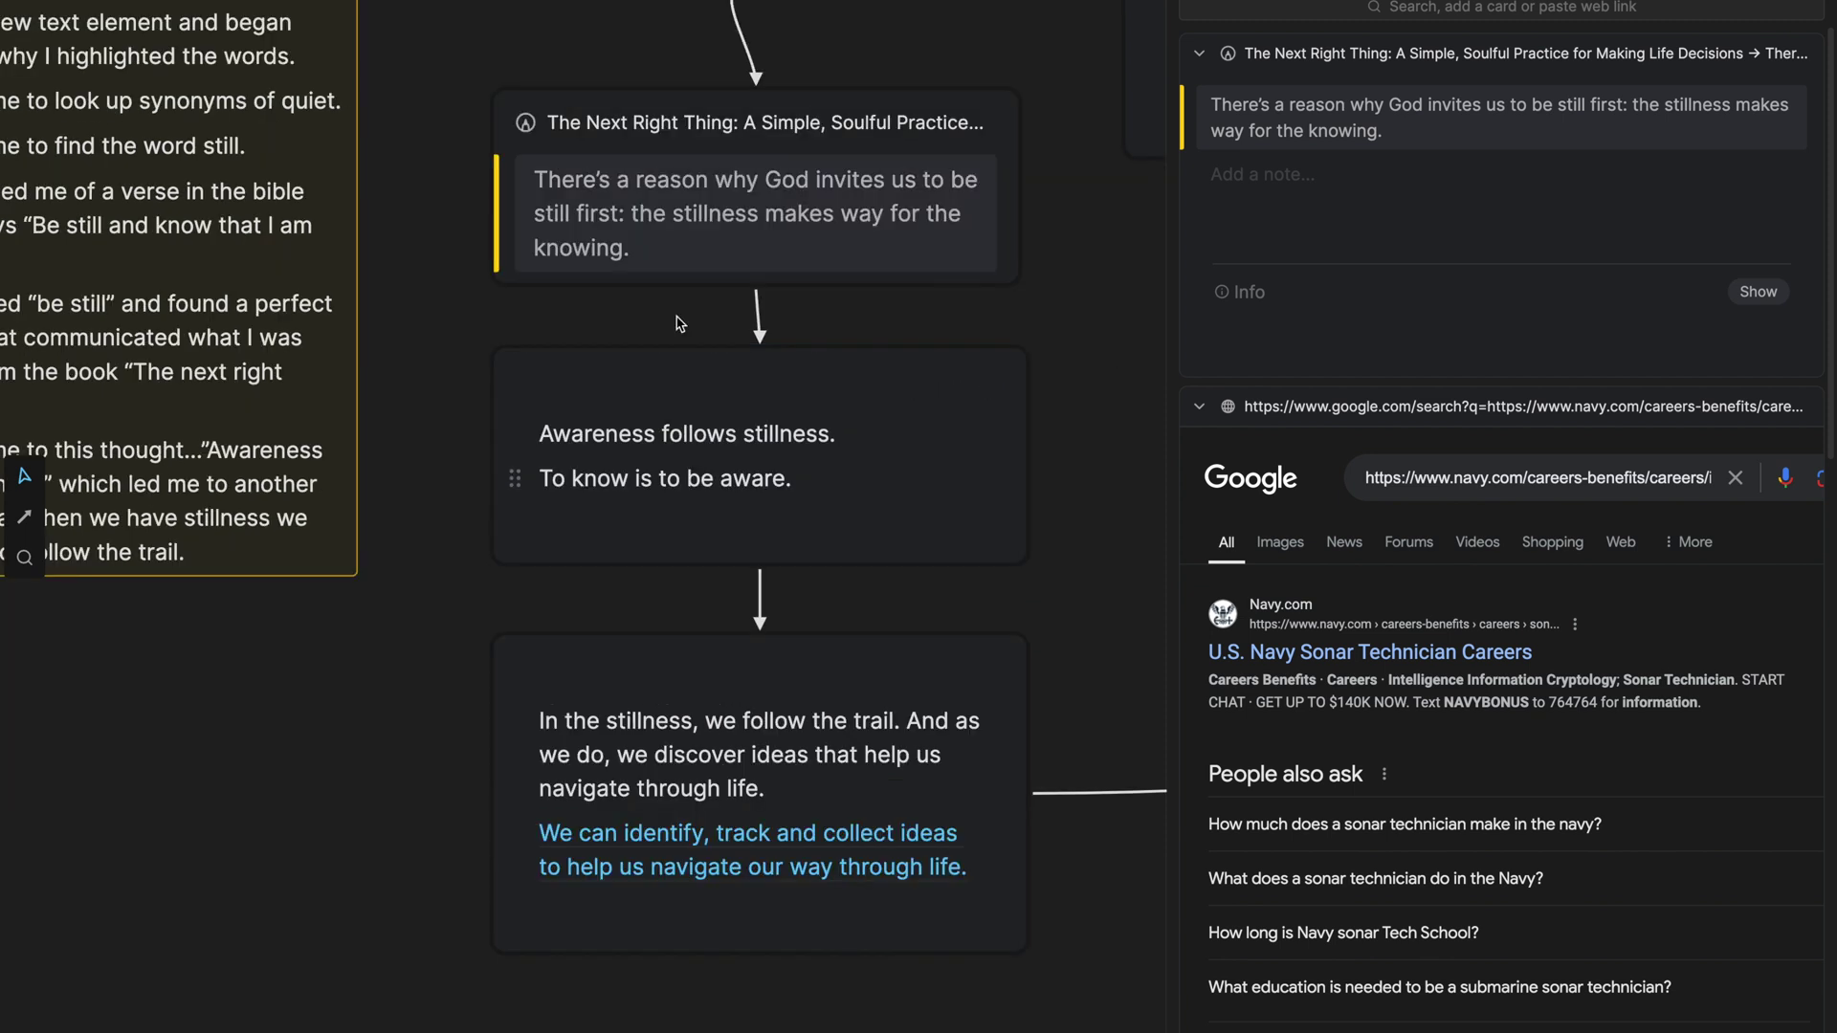
{"action": "left_click", "coordinate": [713, 435]}
{"action": "triple_click", "coordinate": [627, 456]}
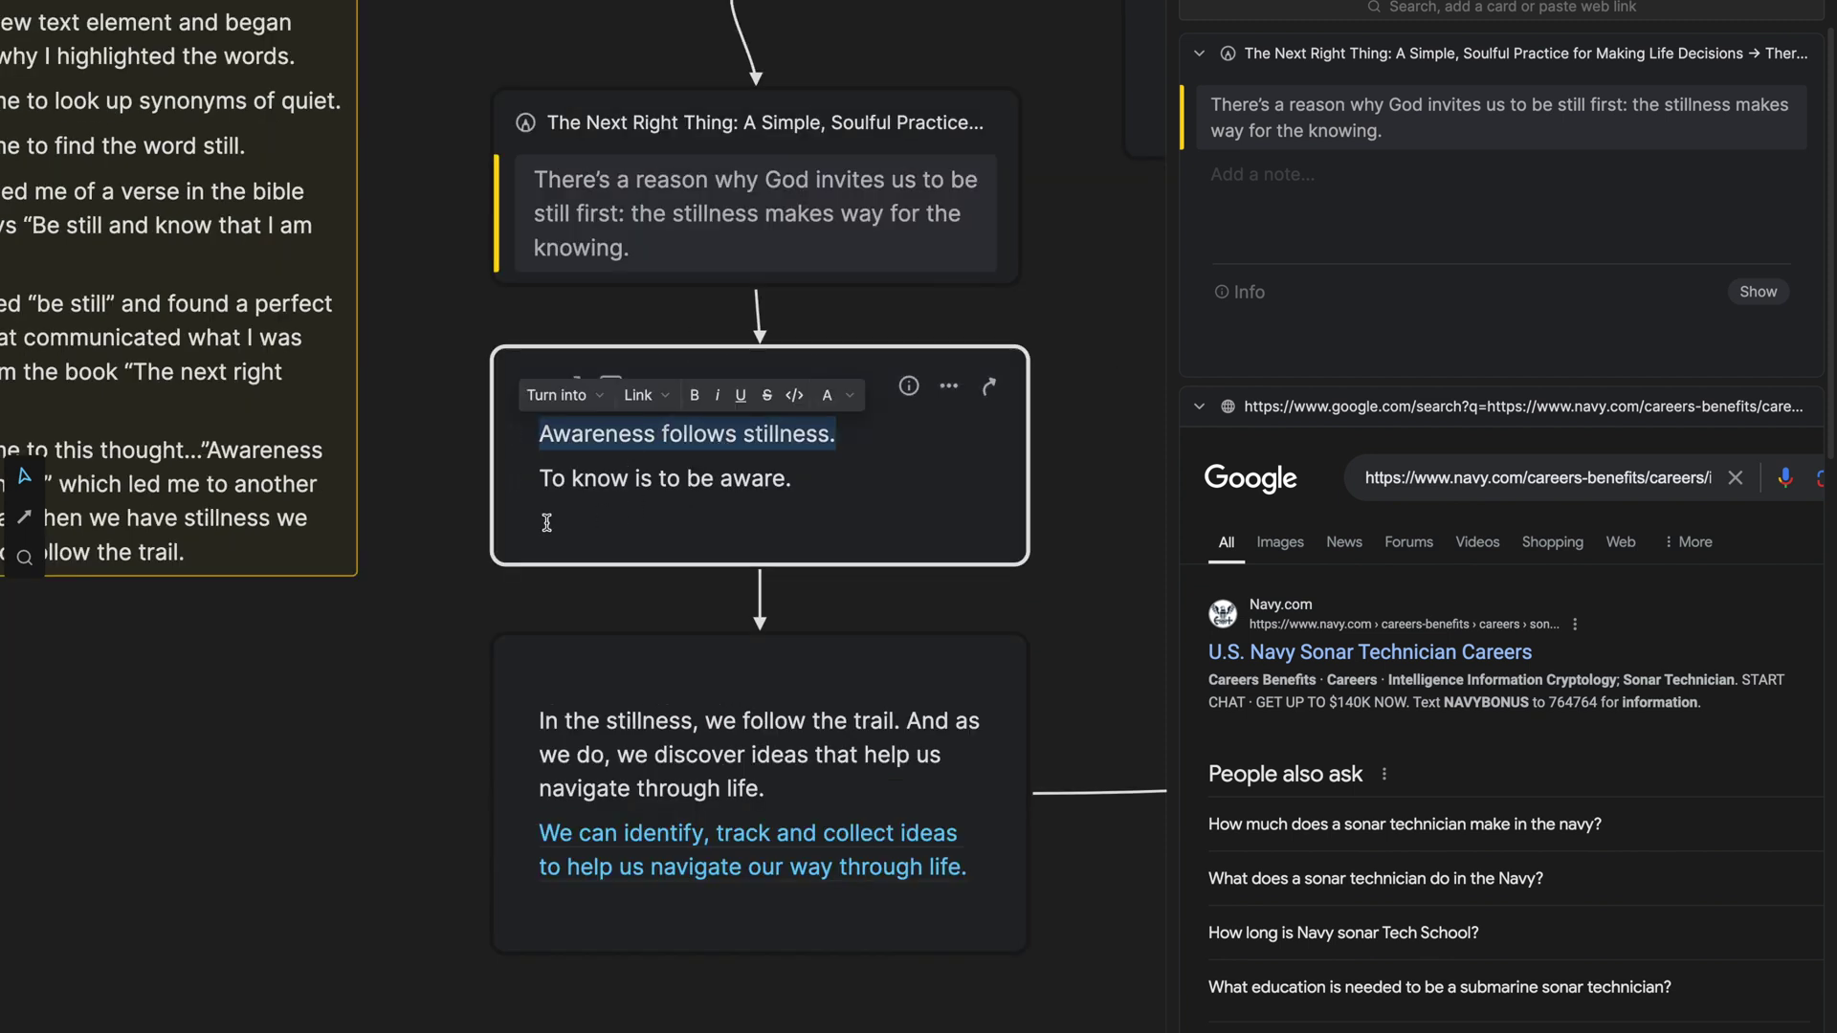
{"action": "left_click", "coordinate": [457, 571]}
{"action": "left_click_drag", "start_coordinate": [481, 346], "coordinate": [658, 478]}
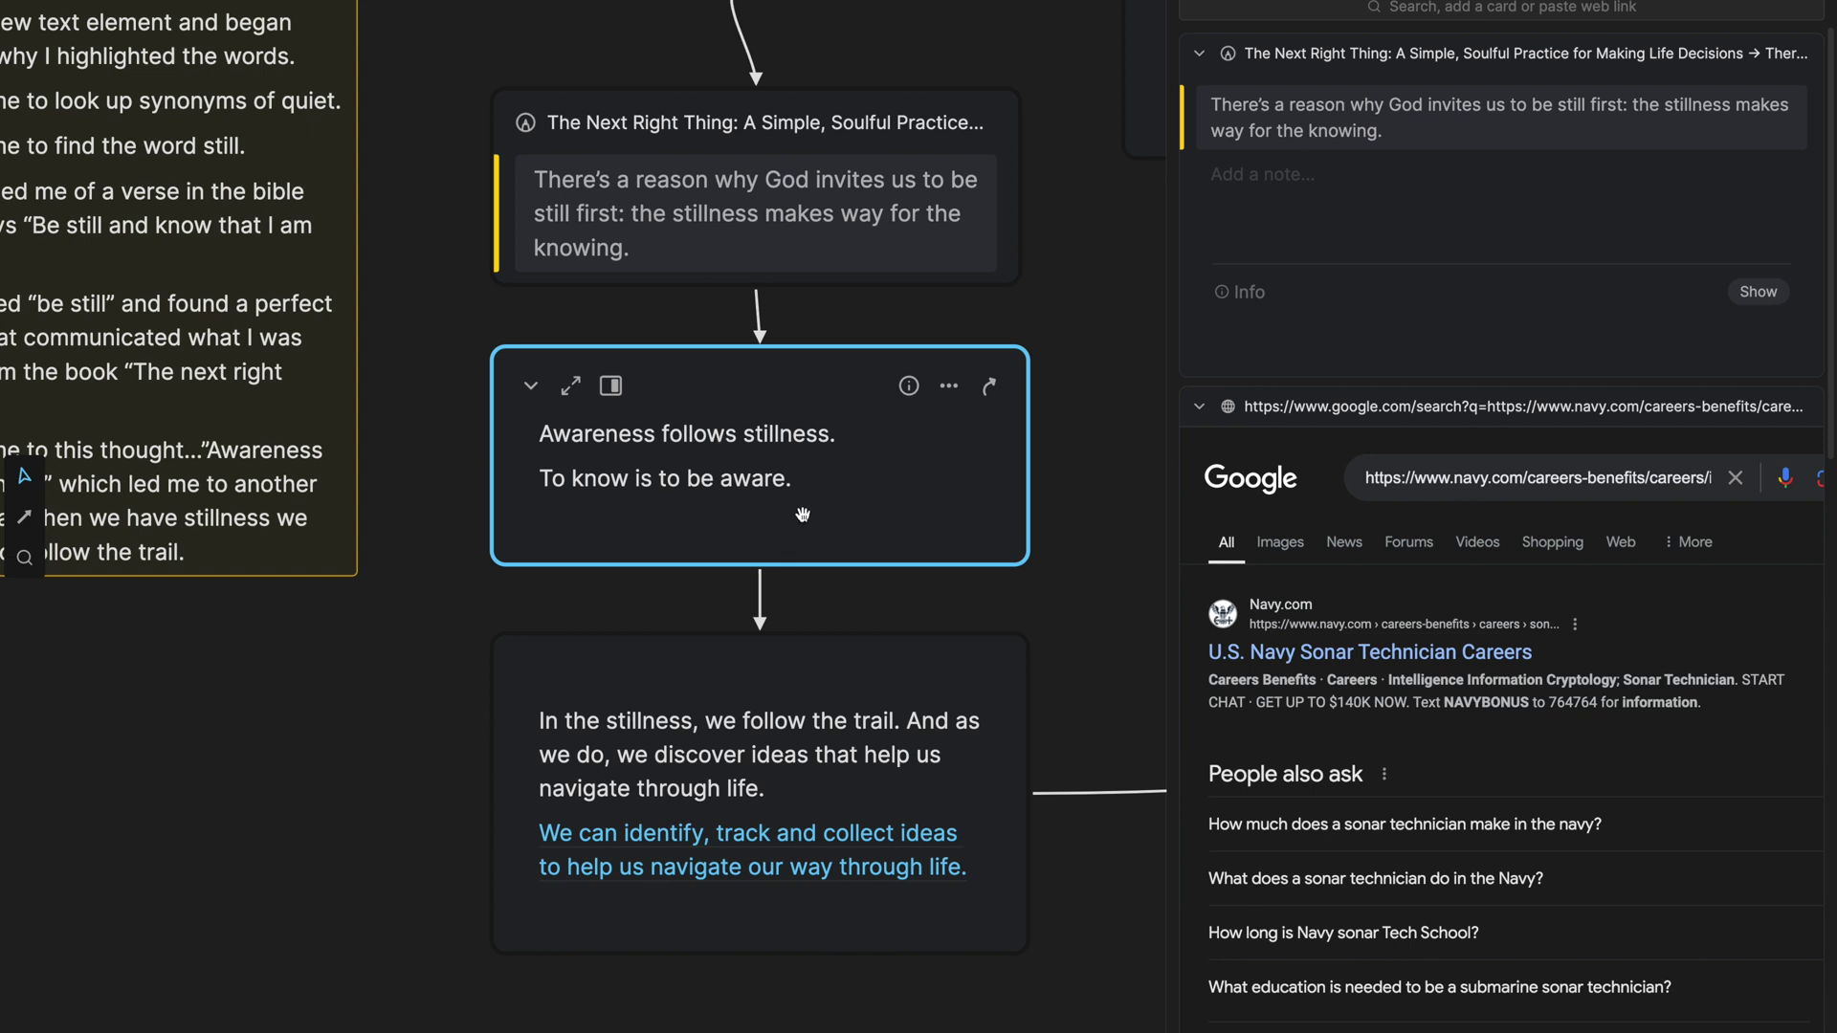
{"action": "scroll", "coordinate": [788, 506], "scroll_direction": "down", "scroll_amount": 1}
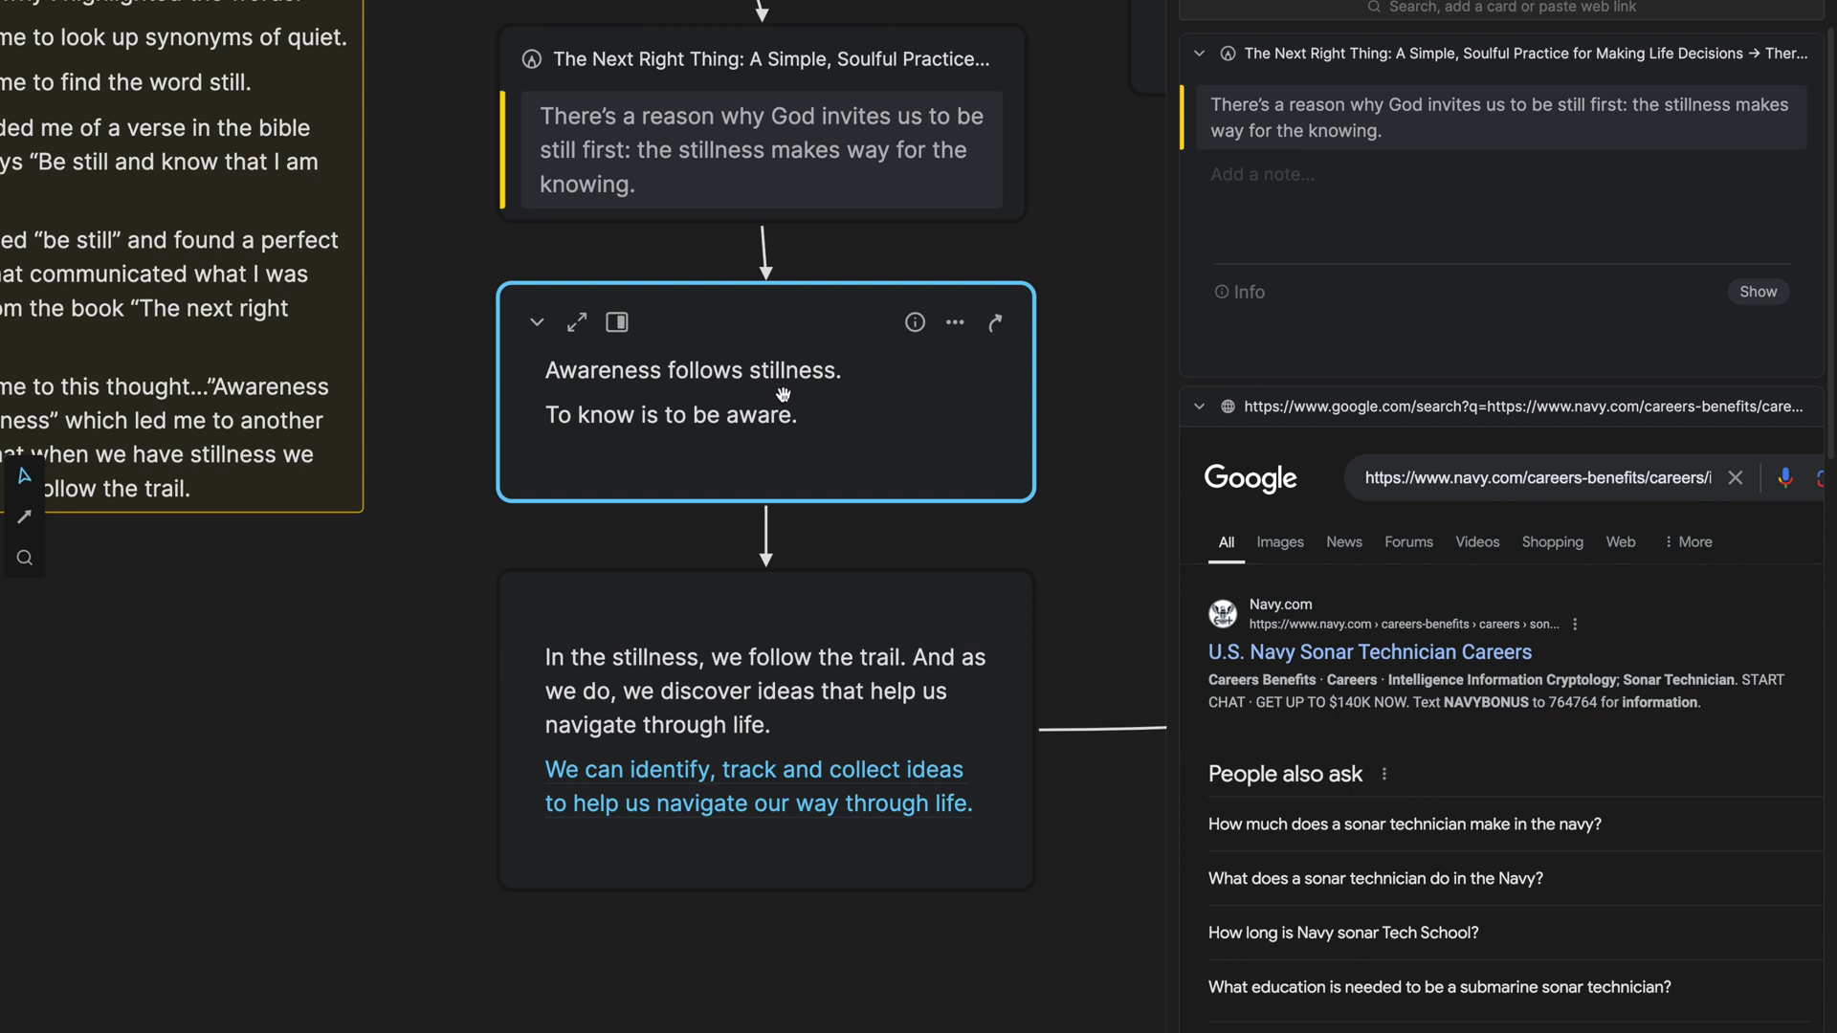
{"action": "scroll", "coordinate": [767, 392], "scroll_direction": "down", "scroll_amount": 1}
{"action": "scroll", "coordinate": [766, 392], "scroll_direction": "down", "scroll_amount": 1}
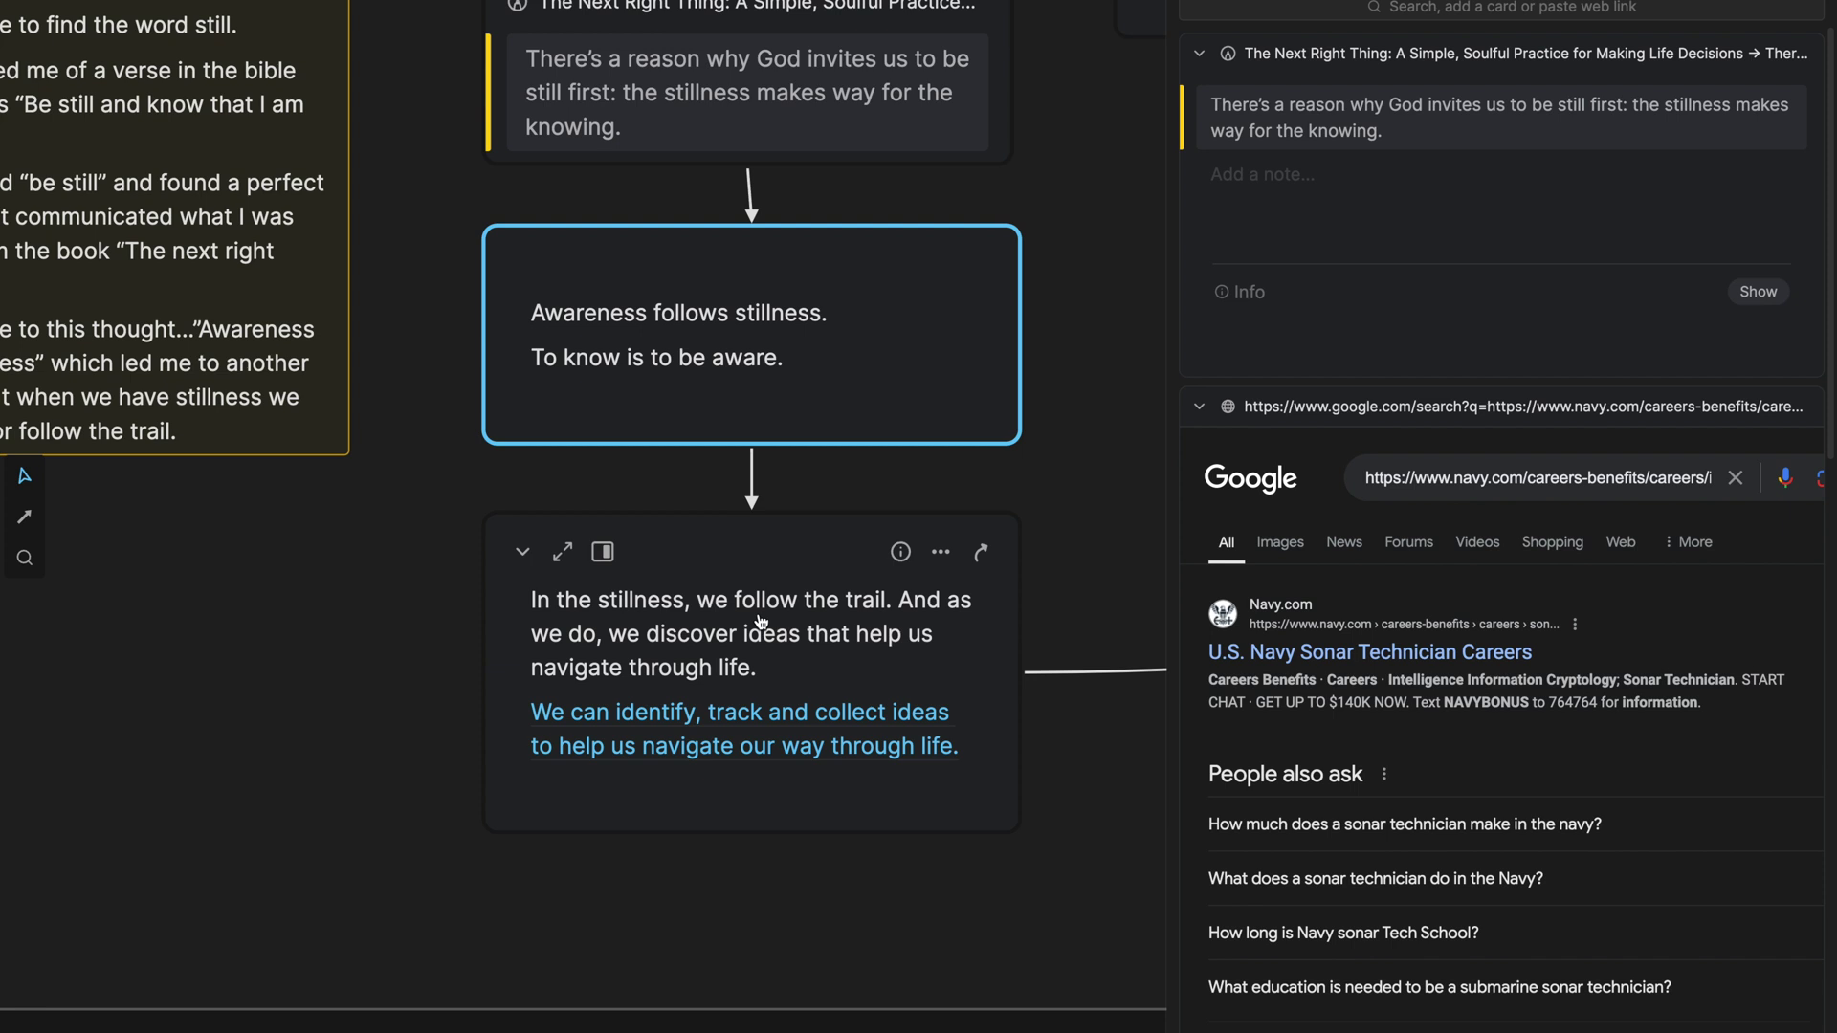
{"action": "scroll", "coordinate": [760, 622], "scroll_direction": "up", "scroll_amount": 15}
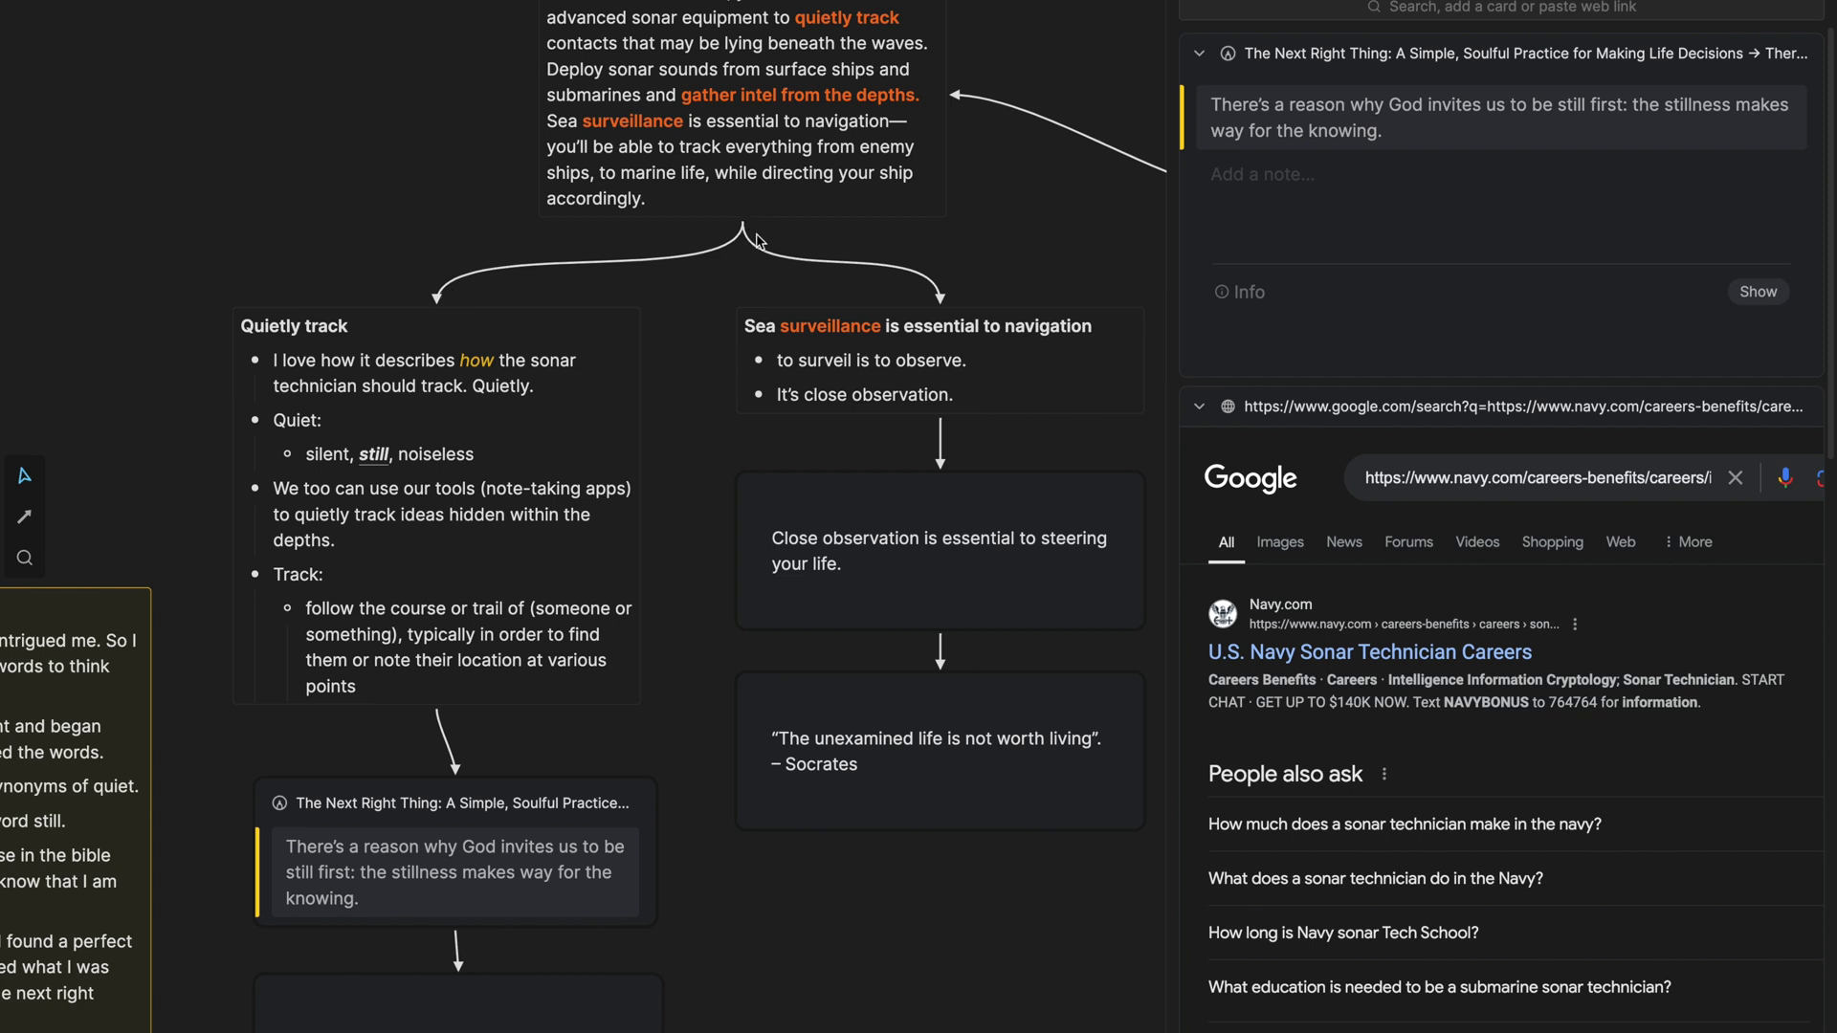
{"action": "scroll", "coordinate": [949, 316], "scroll_direction": "right", "scroll_amount": 1}
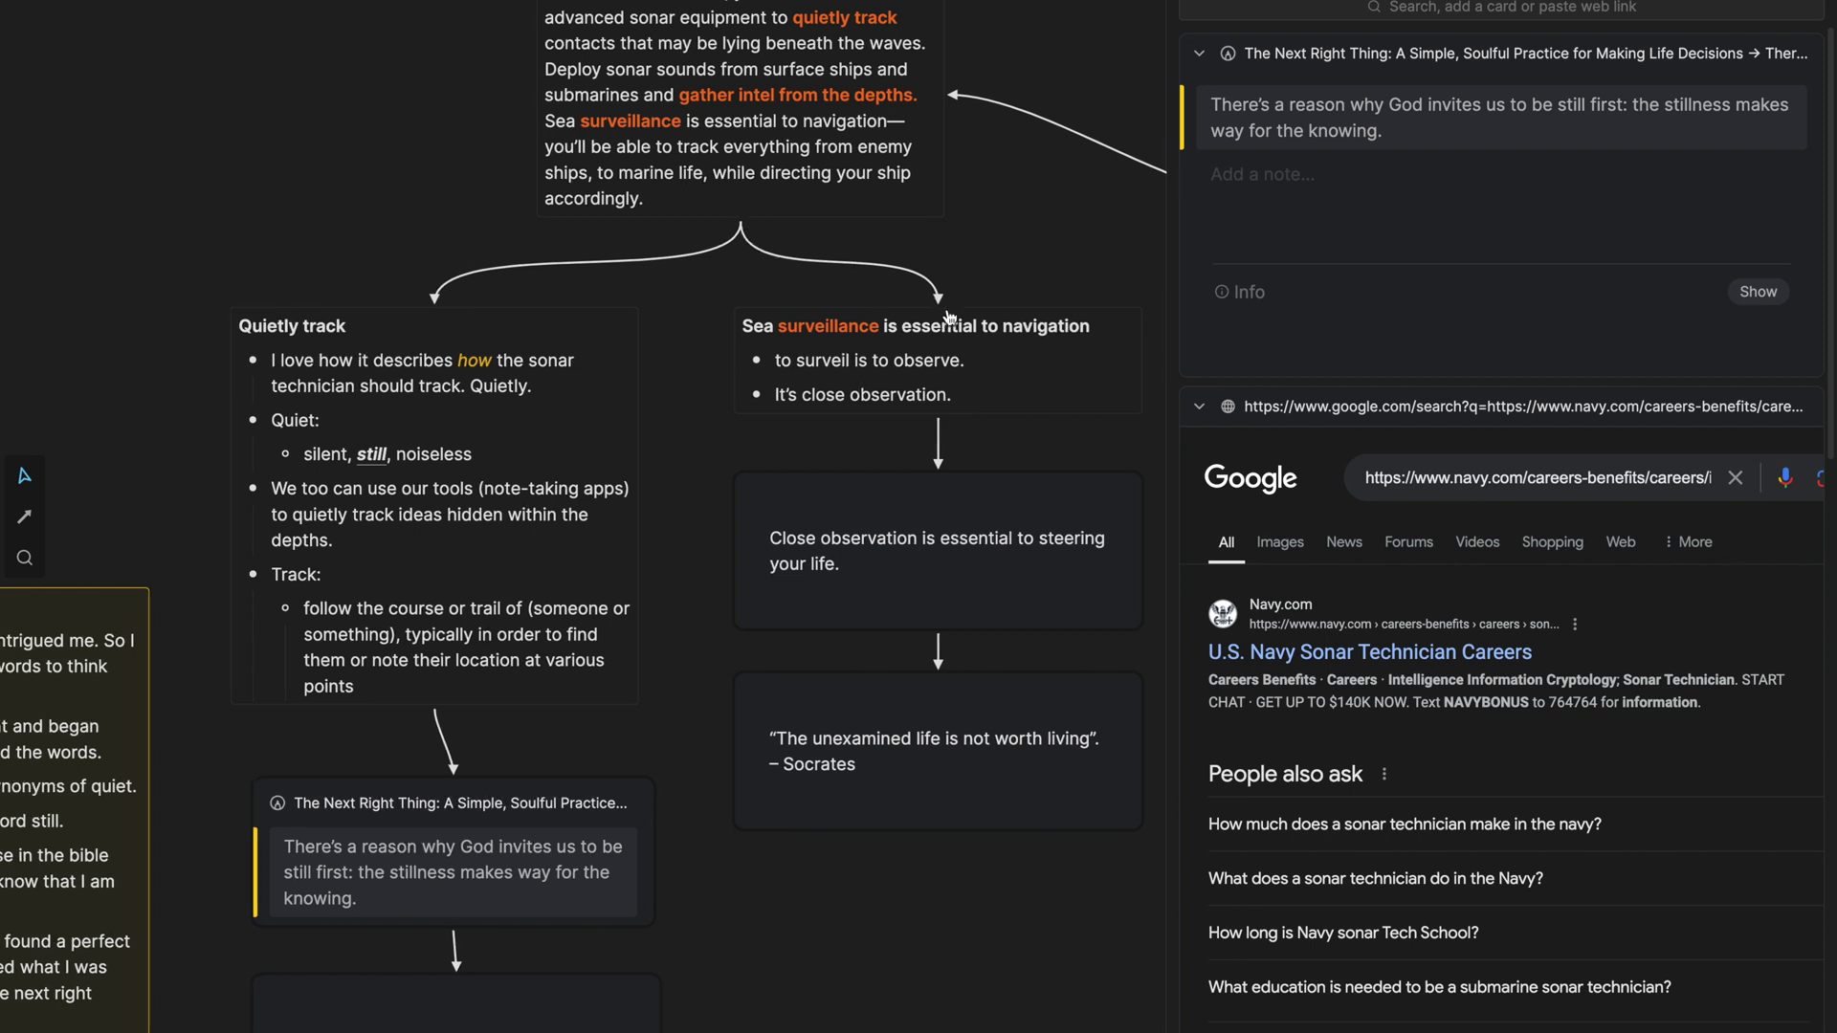
{"action": "scroll", "coordinate": [949, 316], "scroll_direction": "right", "scroll_amount": 3}
{"action": "scroll", "coordinate": [804, 307], "scroll_direction": "up", "scroll_amount": 3}
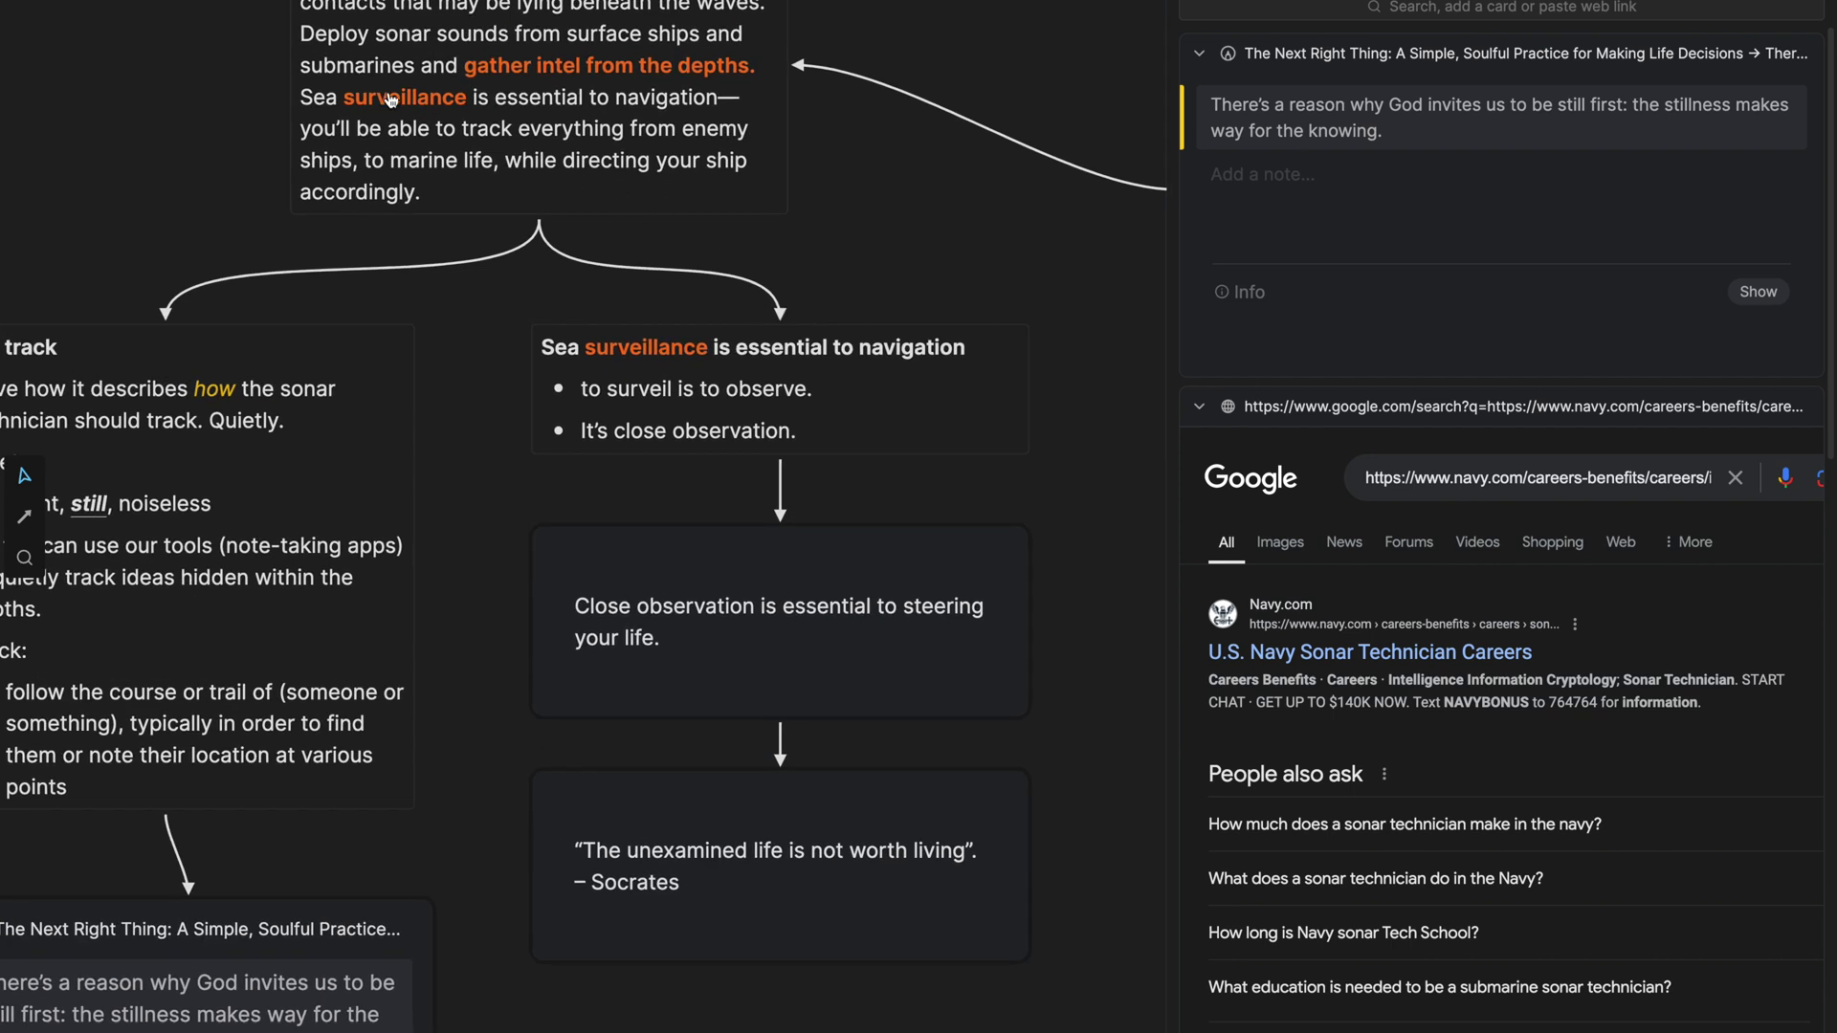
{"action": "scroll", "coordinate": [642, 361], "scroll_direction": "up", "scroll_amount": 2}
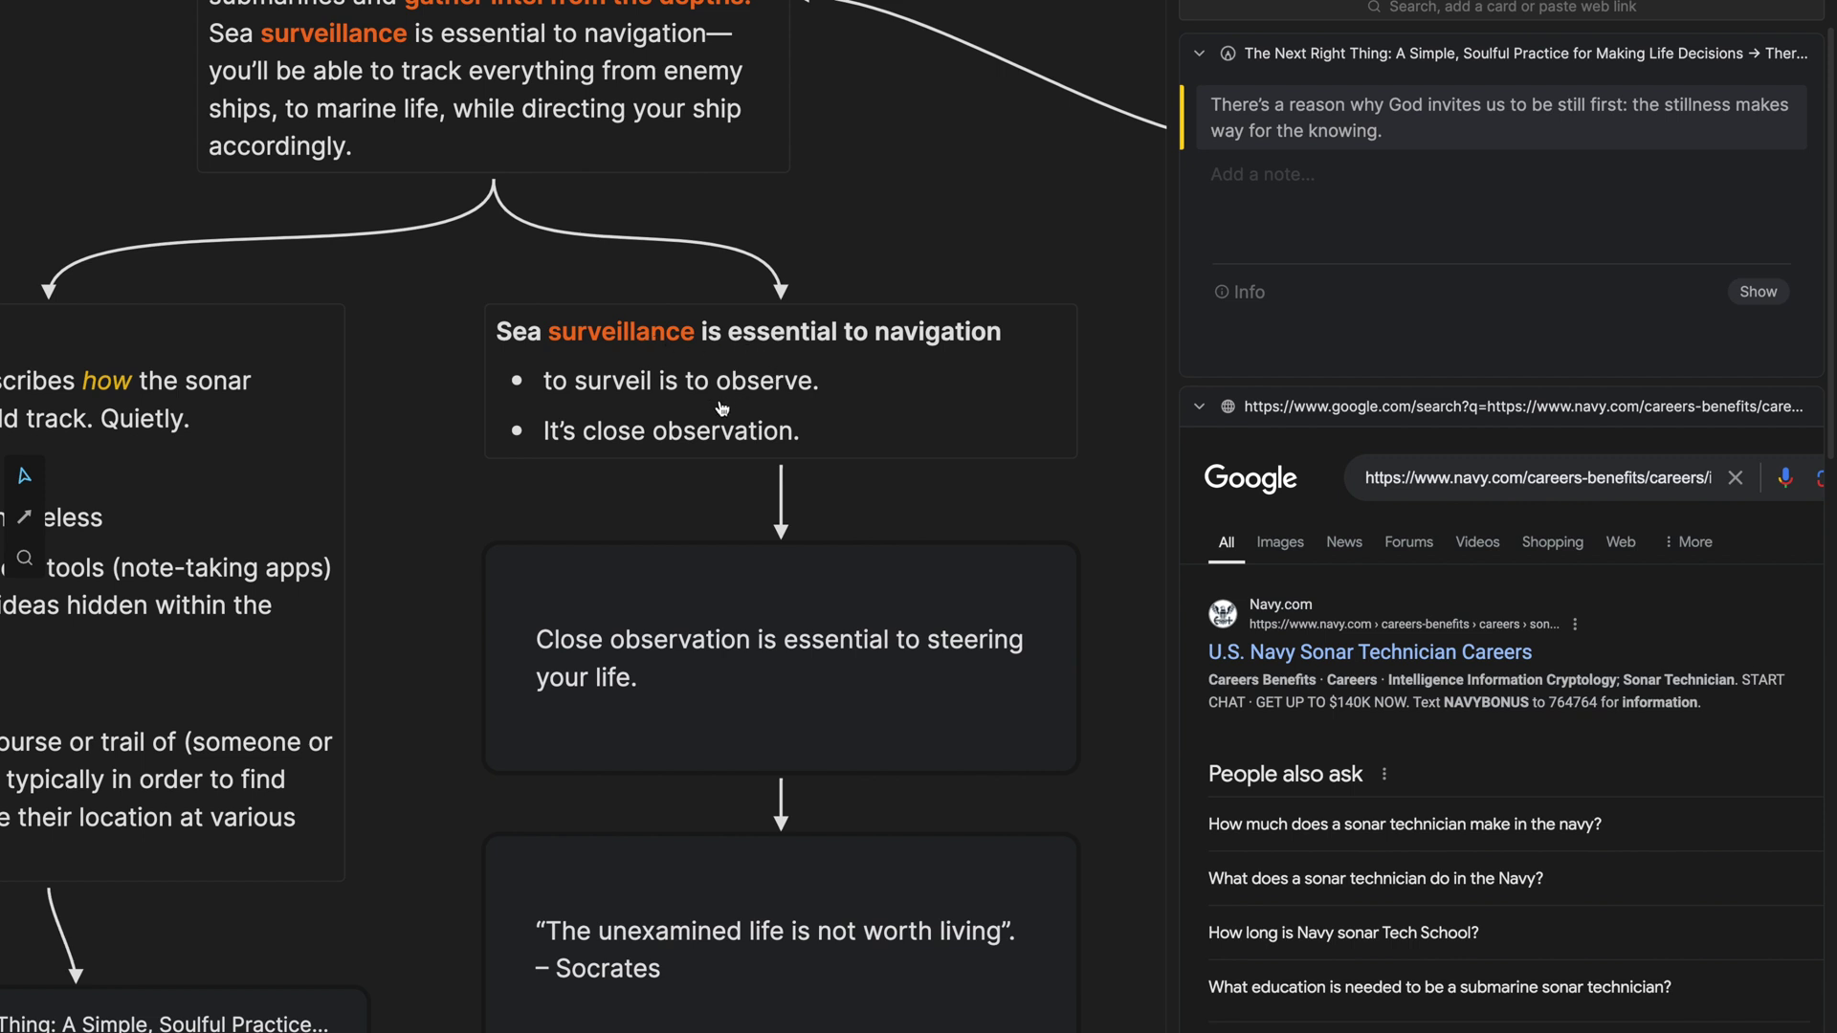
{"action": "scroll", "coordinate": [722, 408], "scroll_direction": "down", "scroll_amount": 5}
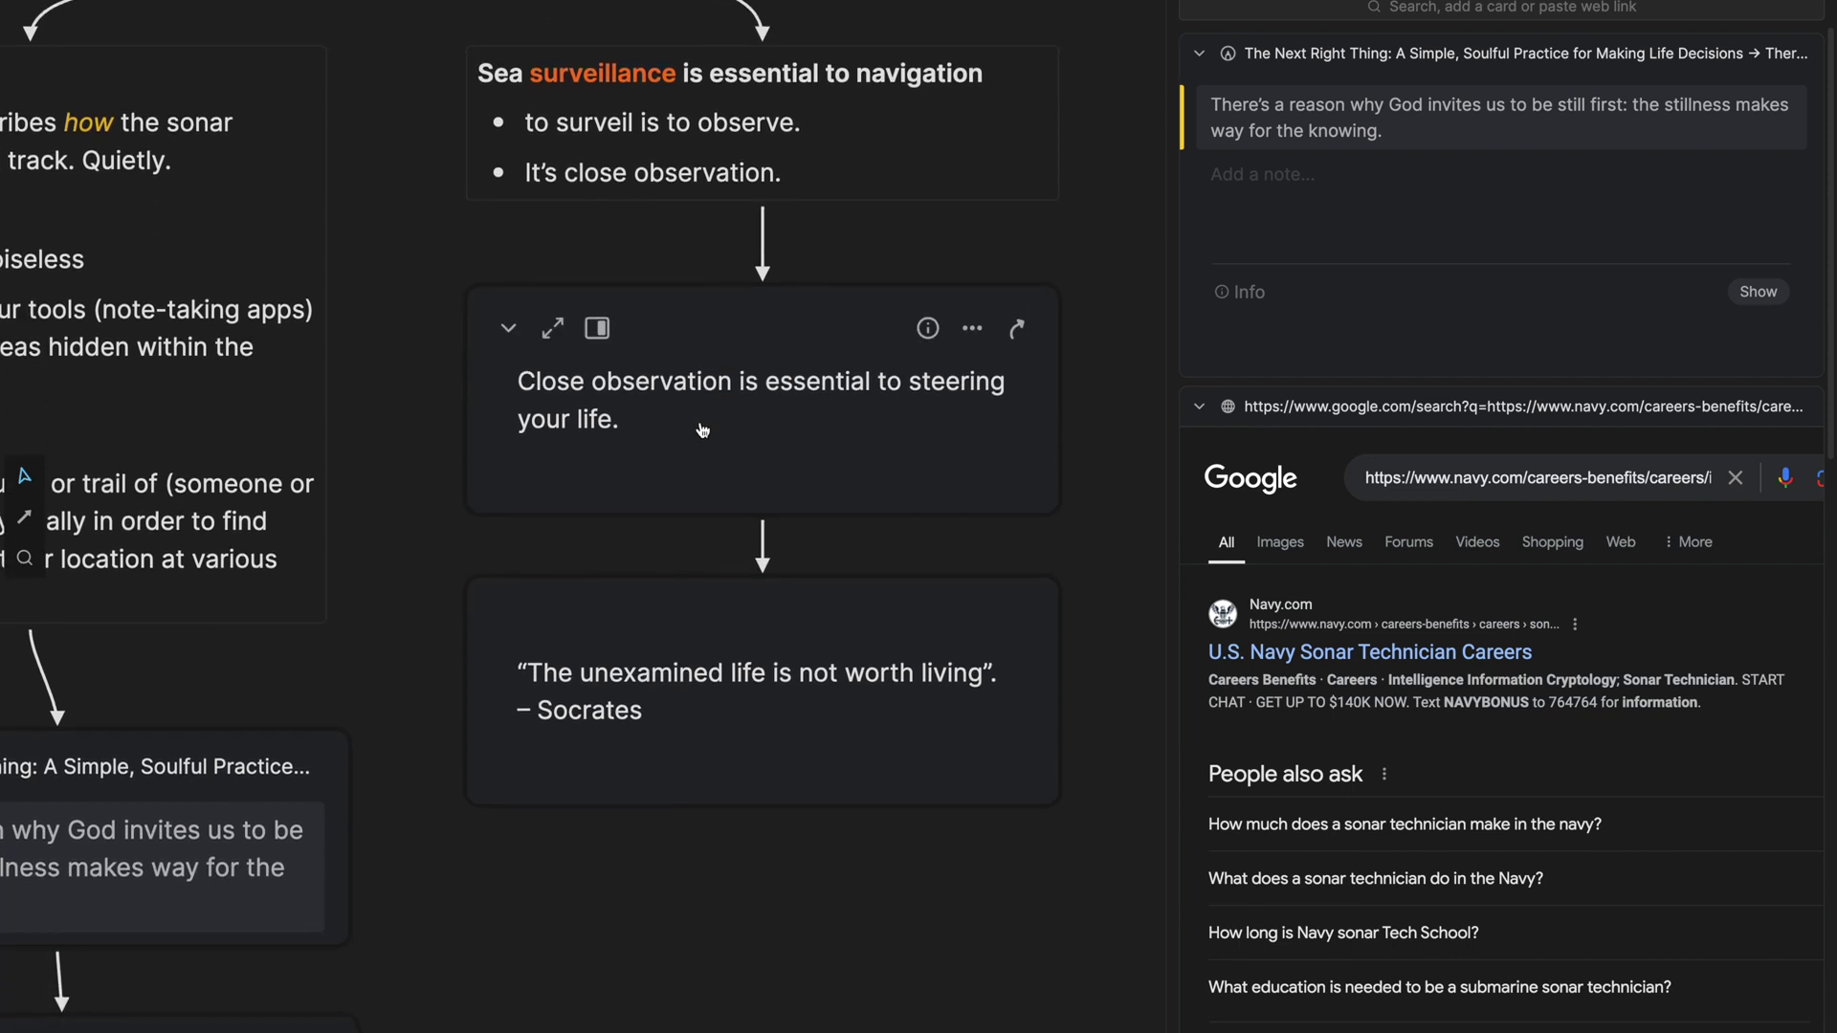
{"action": "left_click", "coordinate": [700, 433]}
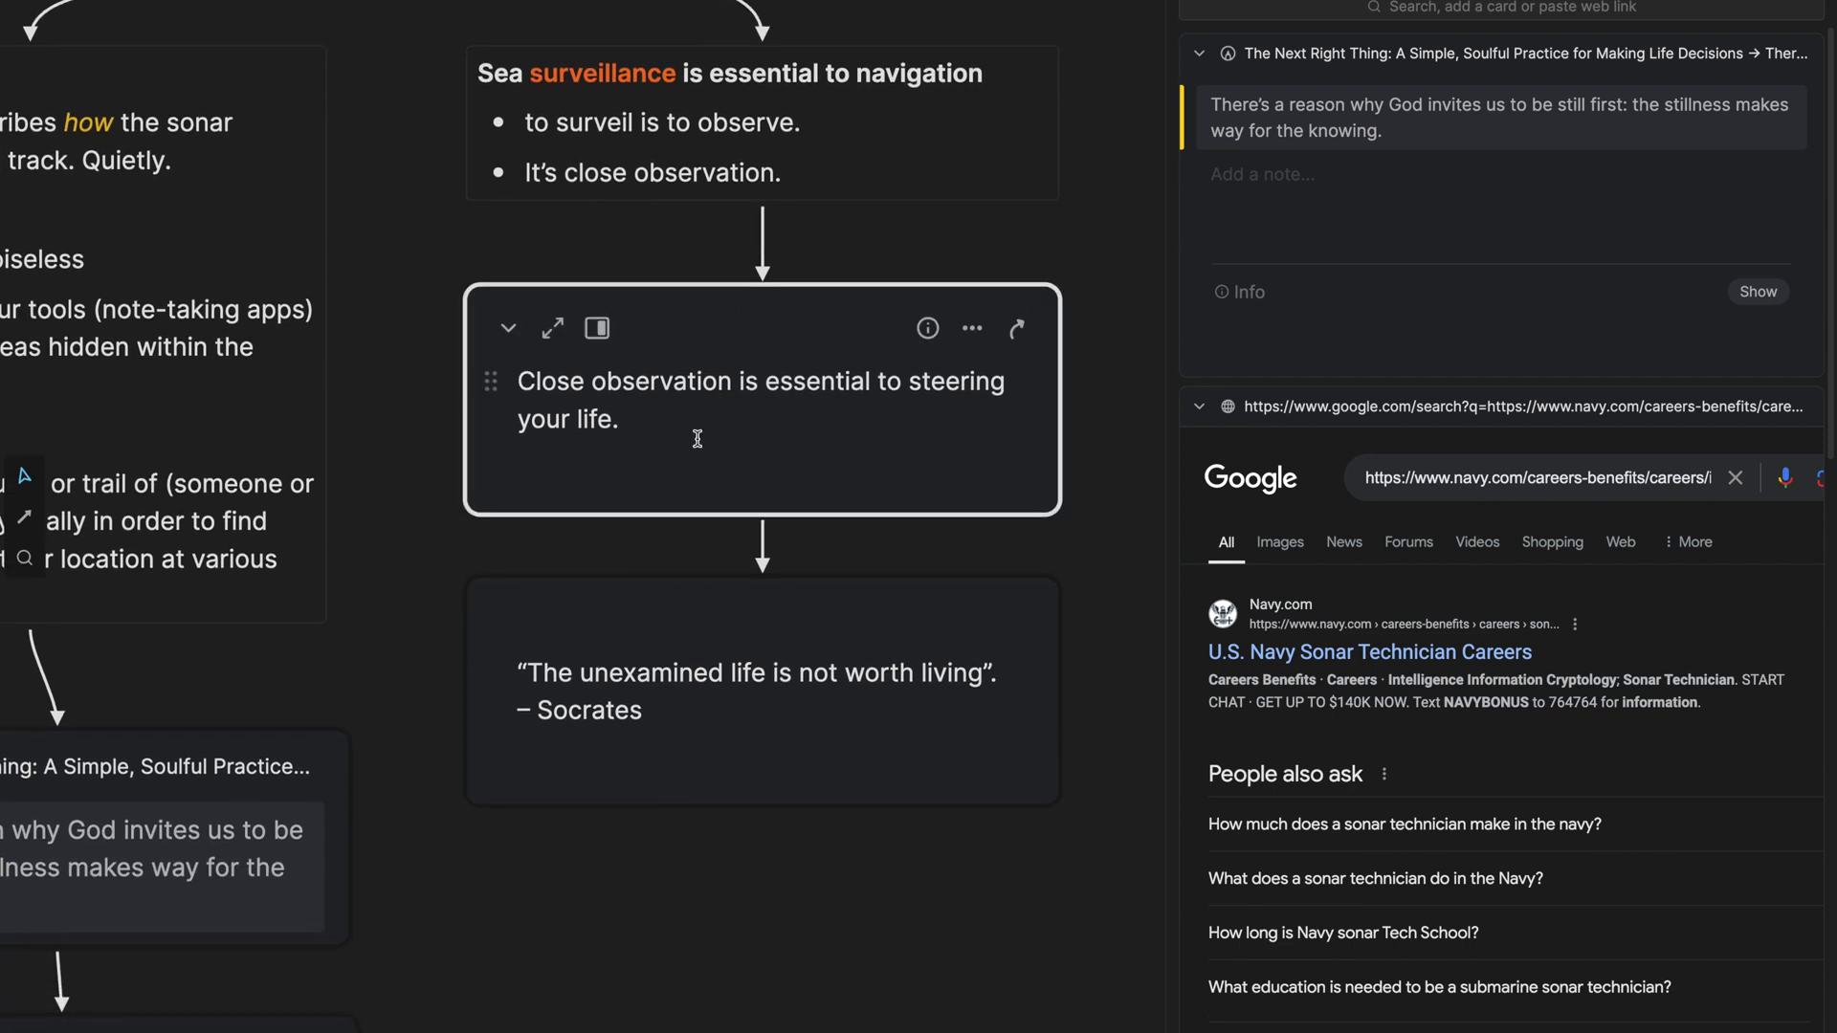
Stop editing the Close observation card, then select it and the Socrates quote card in turn.
{"action": "key", "text": "Up"}
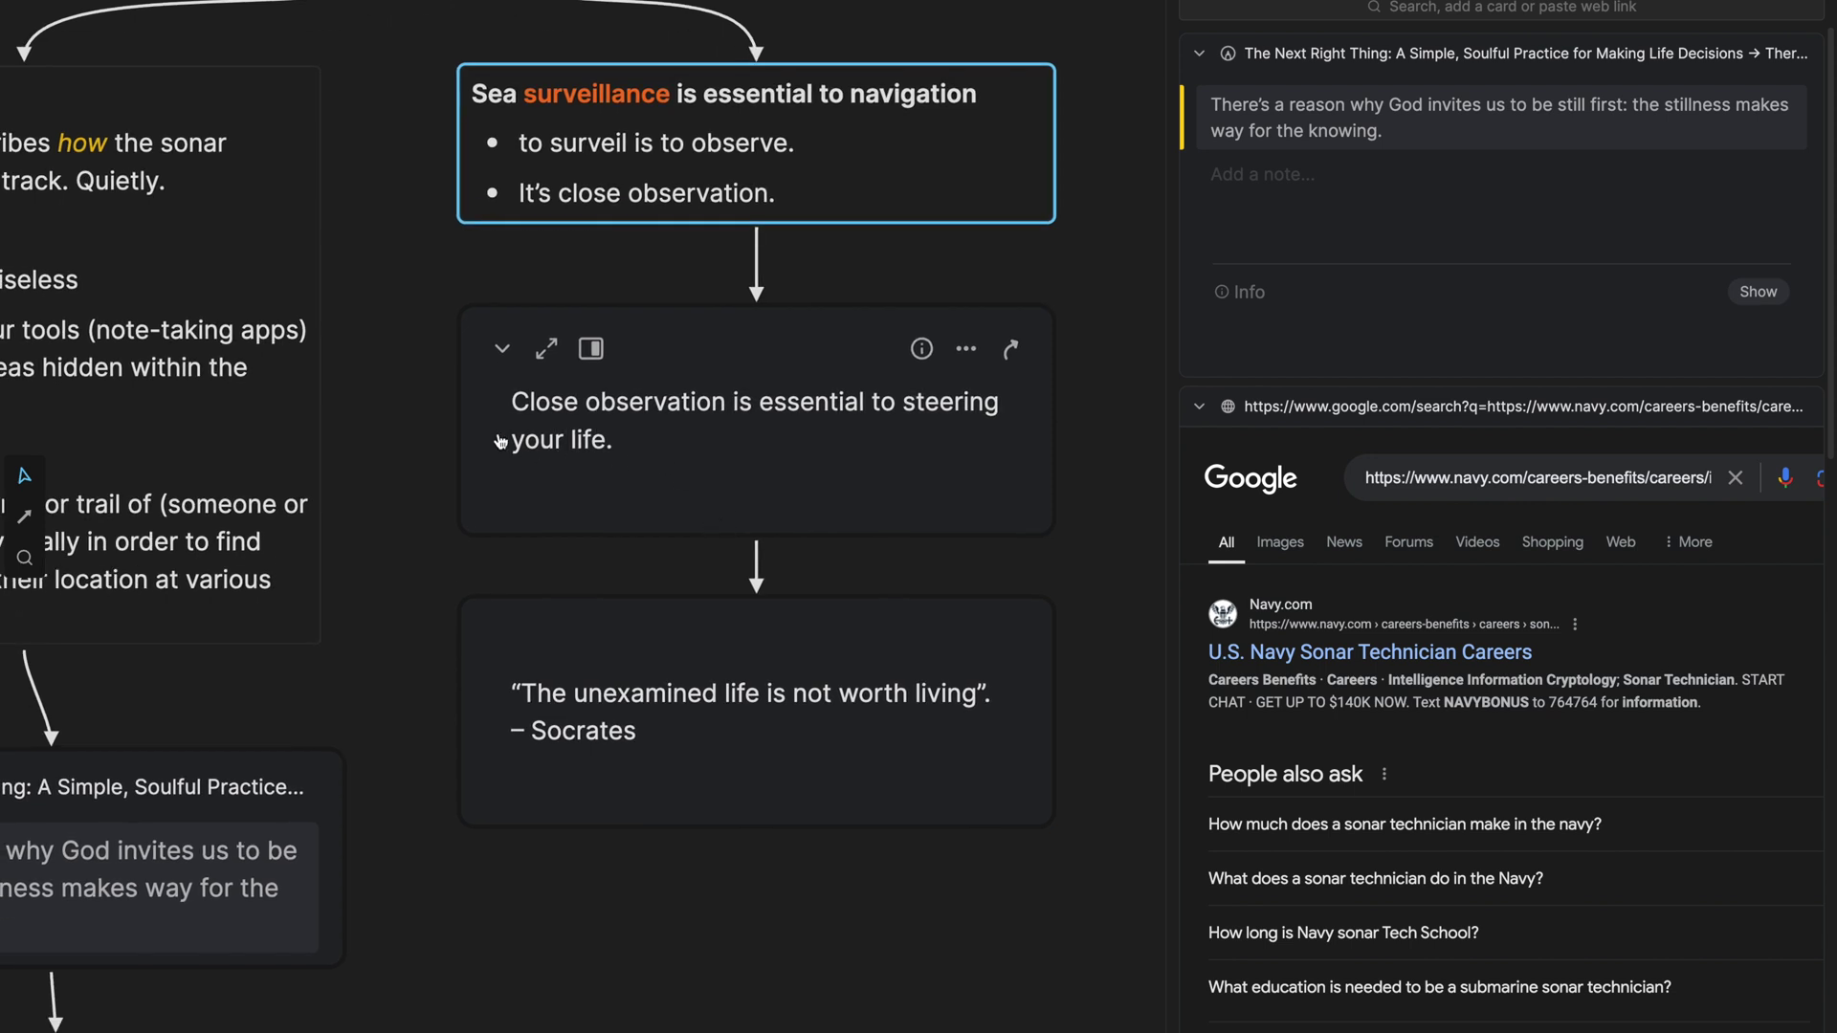
{"action": "left_click", "coordinate": [474, 416]}
{"action": "key", "text": "Down"}
{"action": "key", "text": "Return"}
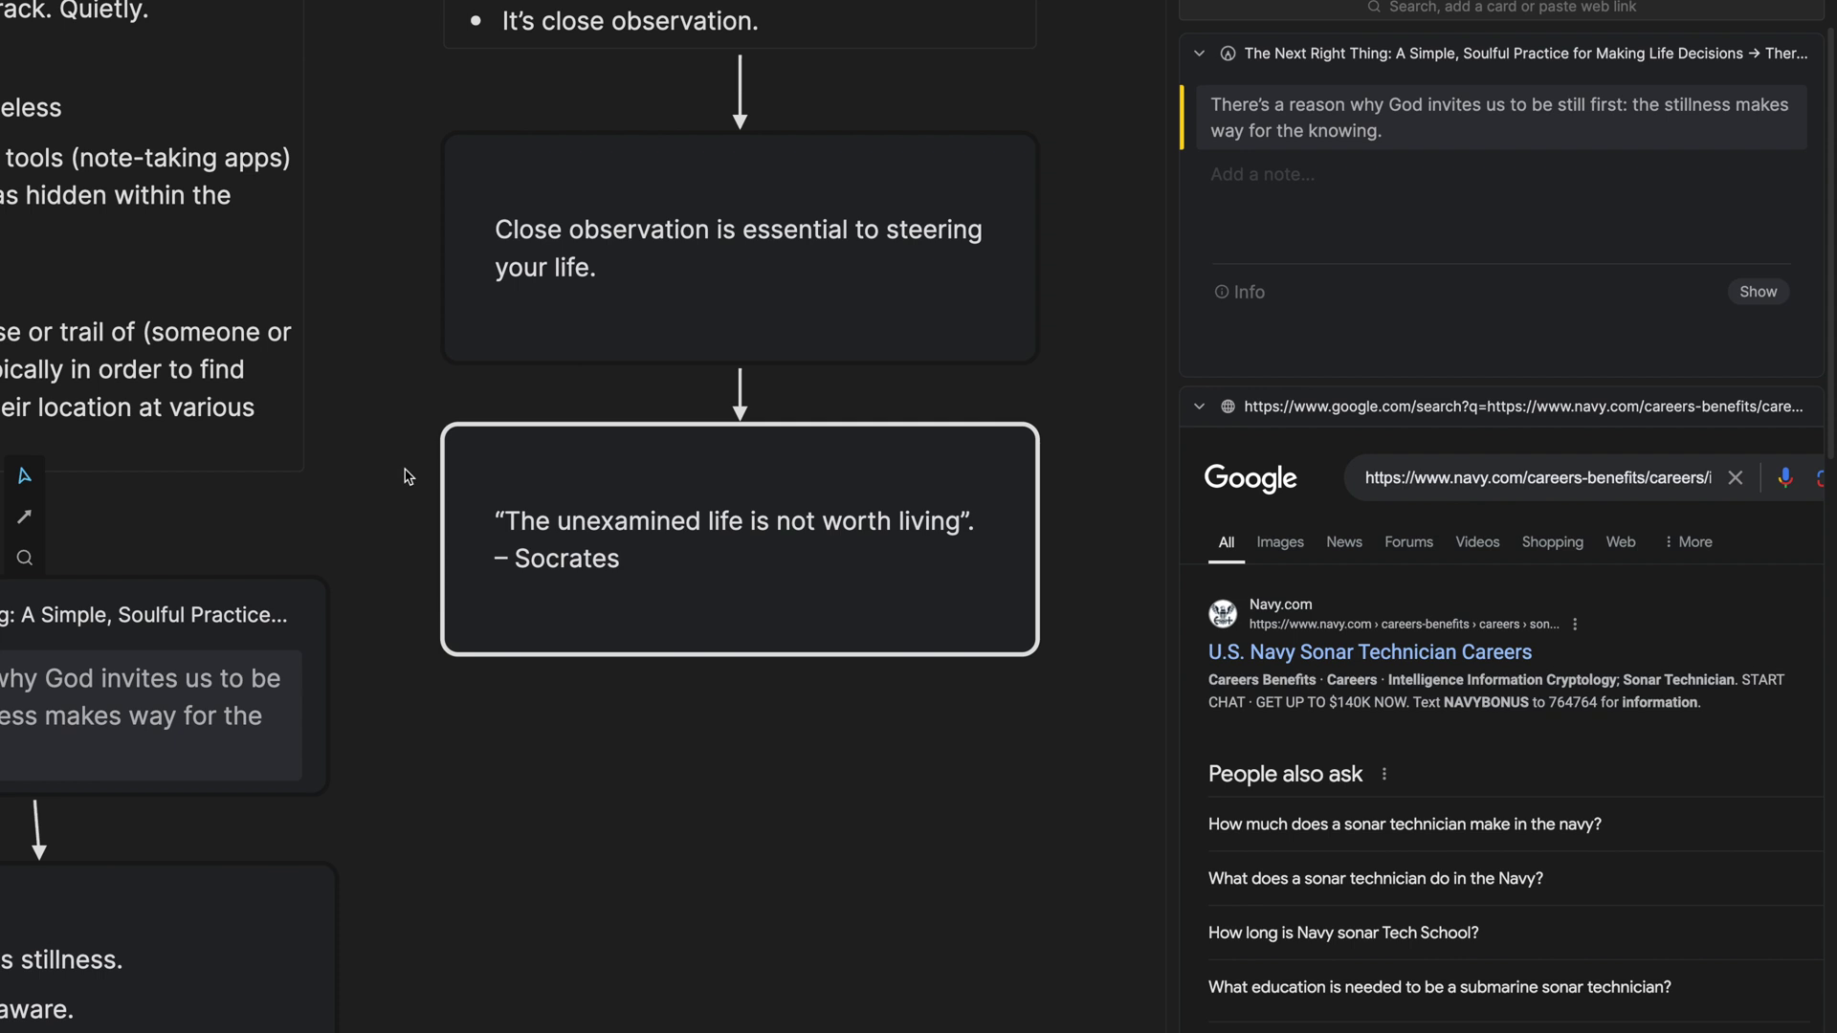
{"action": "left_click_drag", "start_coordinate": [402, 471], "coordinate": [559, 564]}
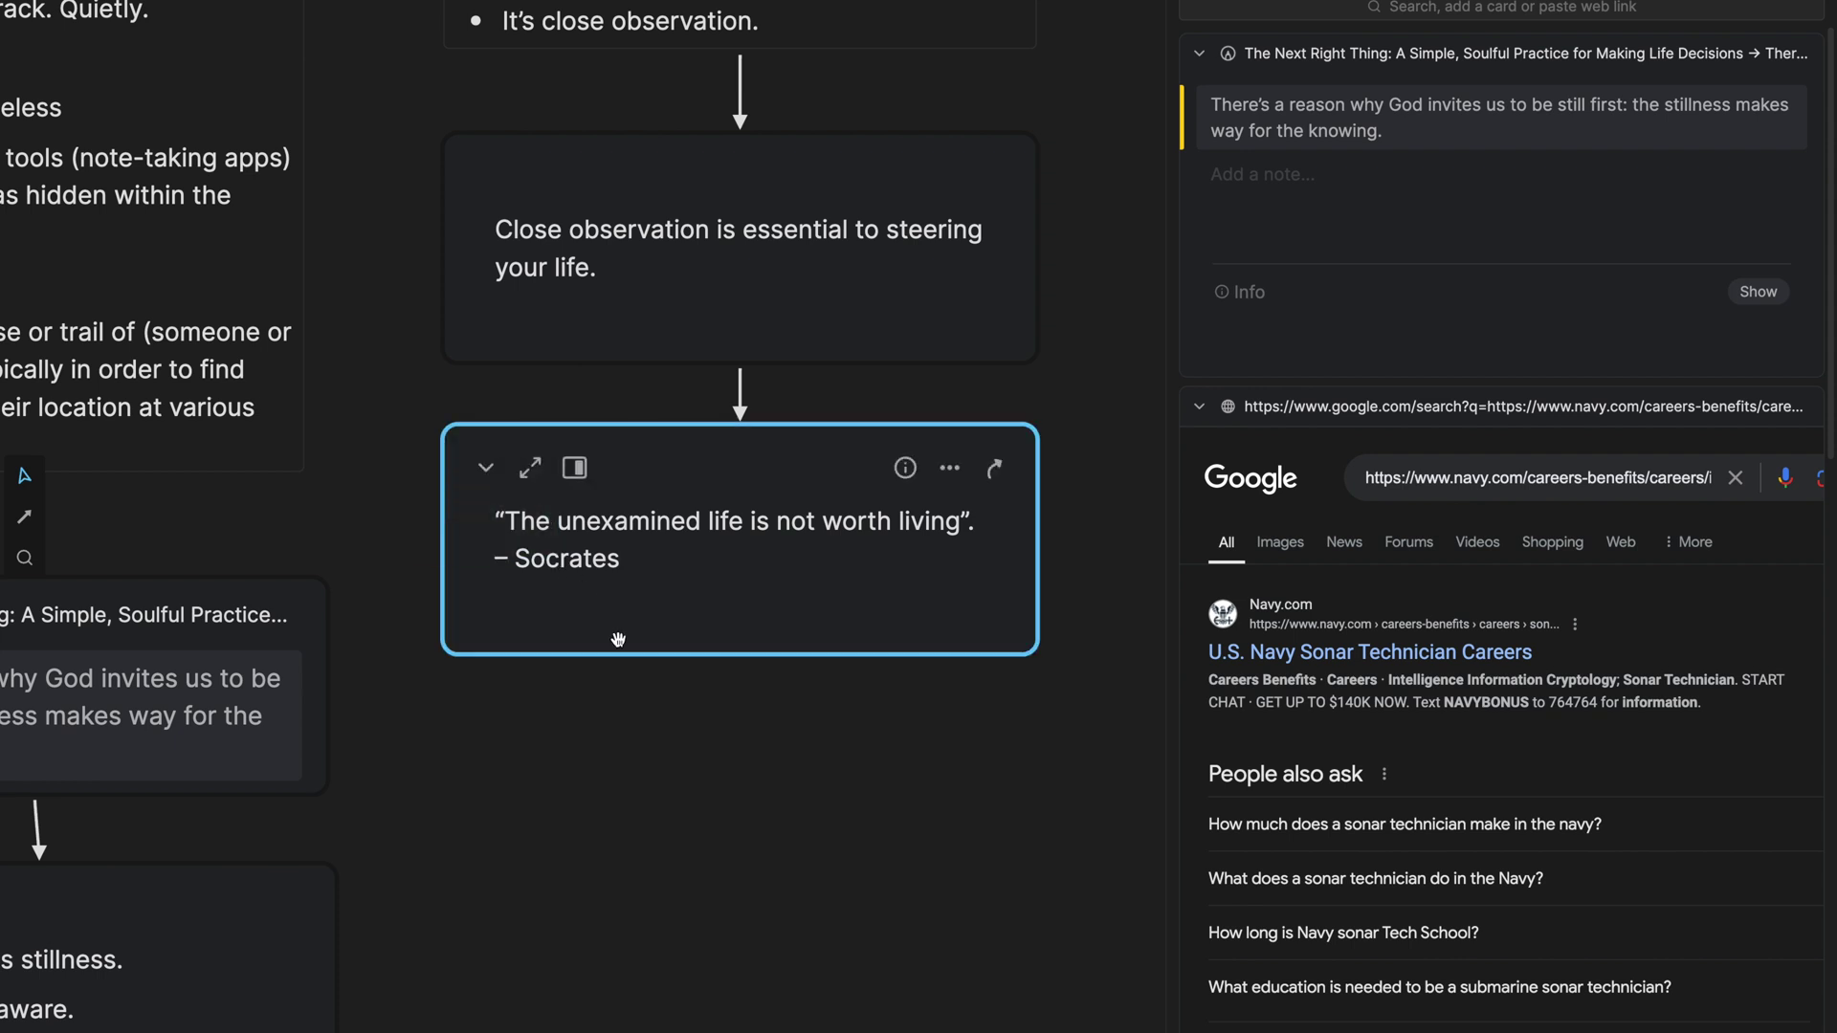
{"action": "left_click", "coordinate": [635, 730]}
Connect the Close observation card to the card on its right.
{"action": "scroll", "coordinate": [636, 733], "scroll_direction": "down", "scroll_amount": 3}
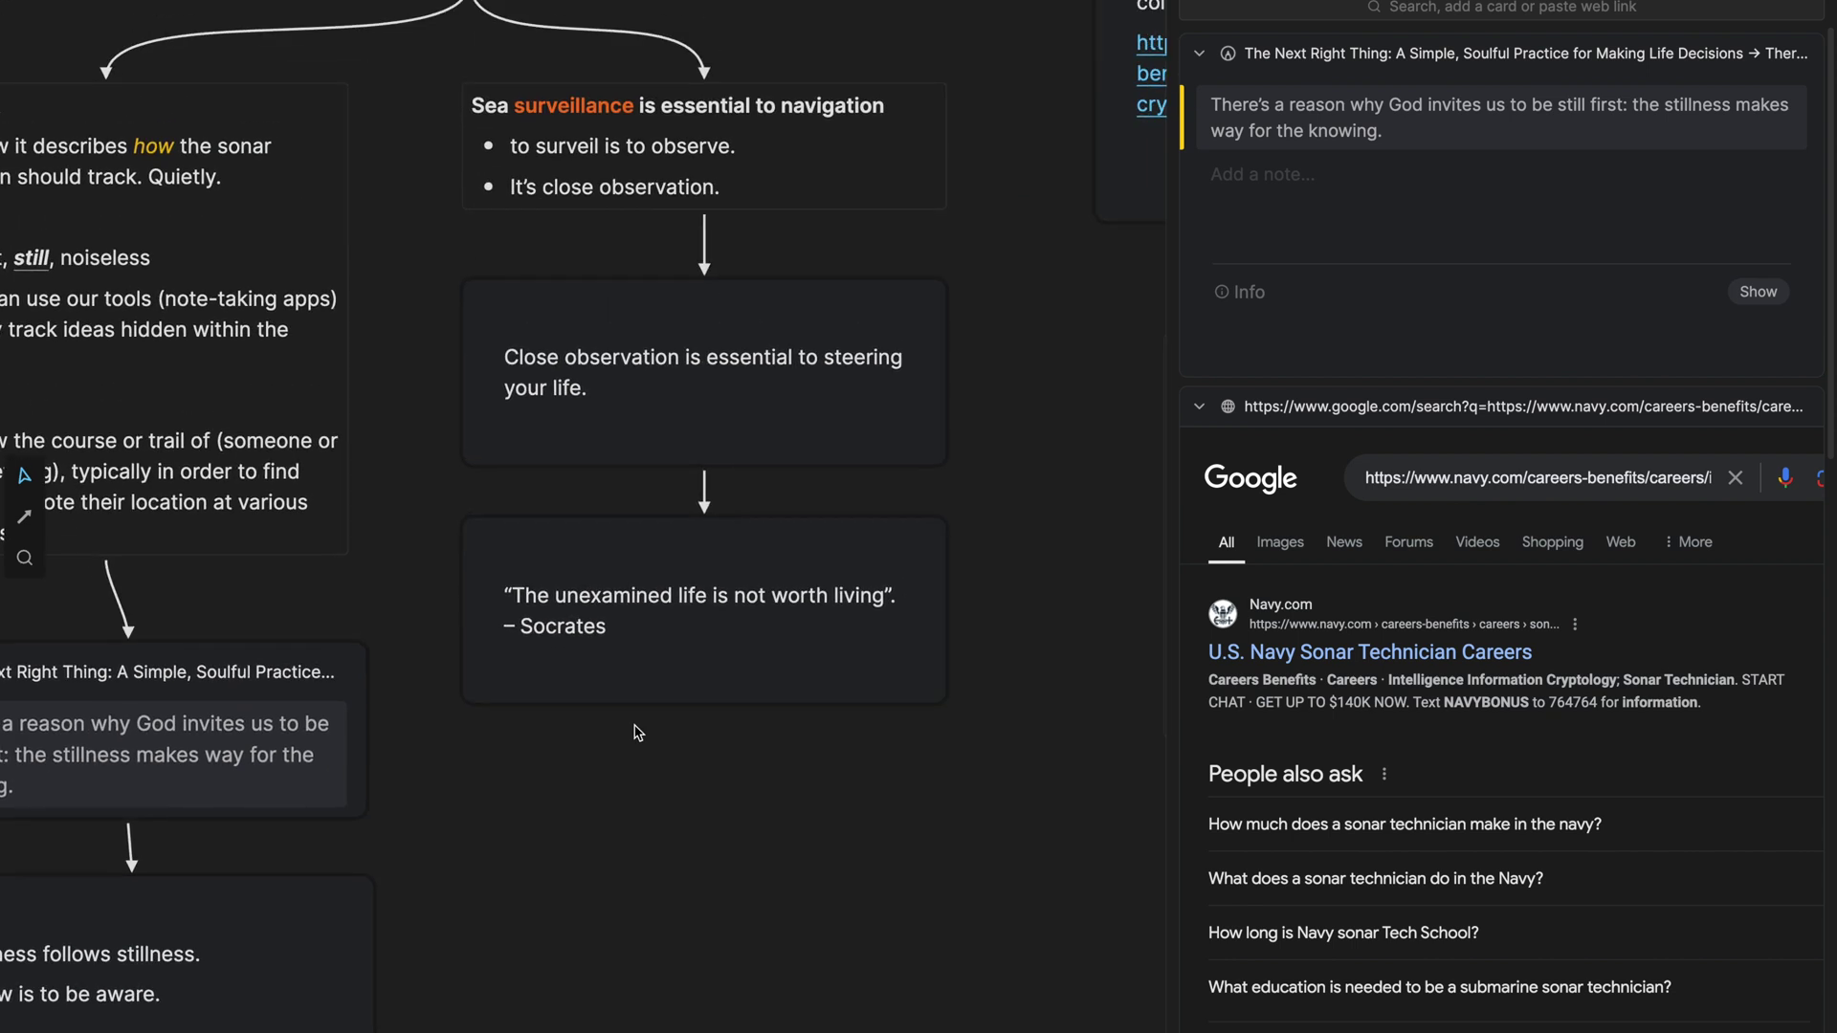
{"action": "scroll", "coordinate": [636, 732], "scroll_direction": "down", "scroll_amount": 5}
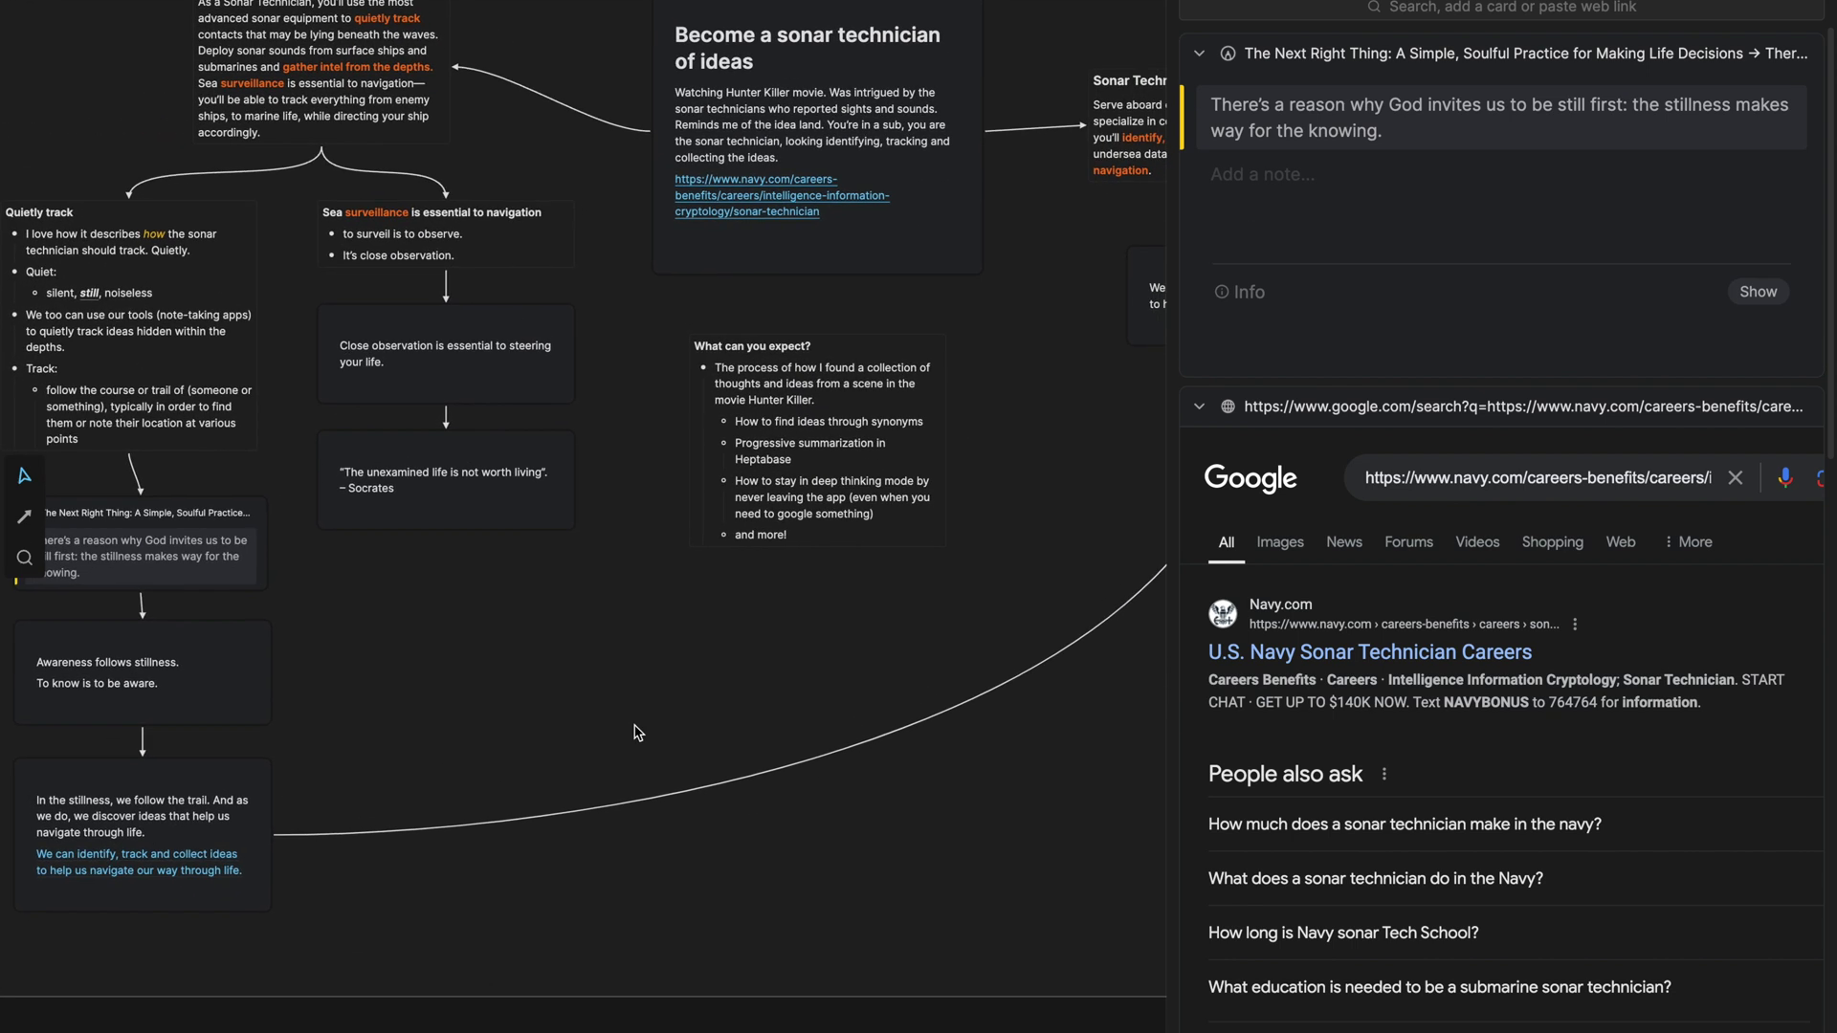
{"action": "mouse_move", "coordinate": [559, 327]}
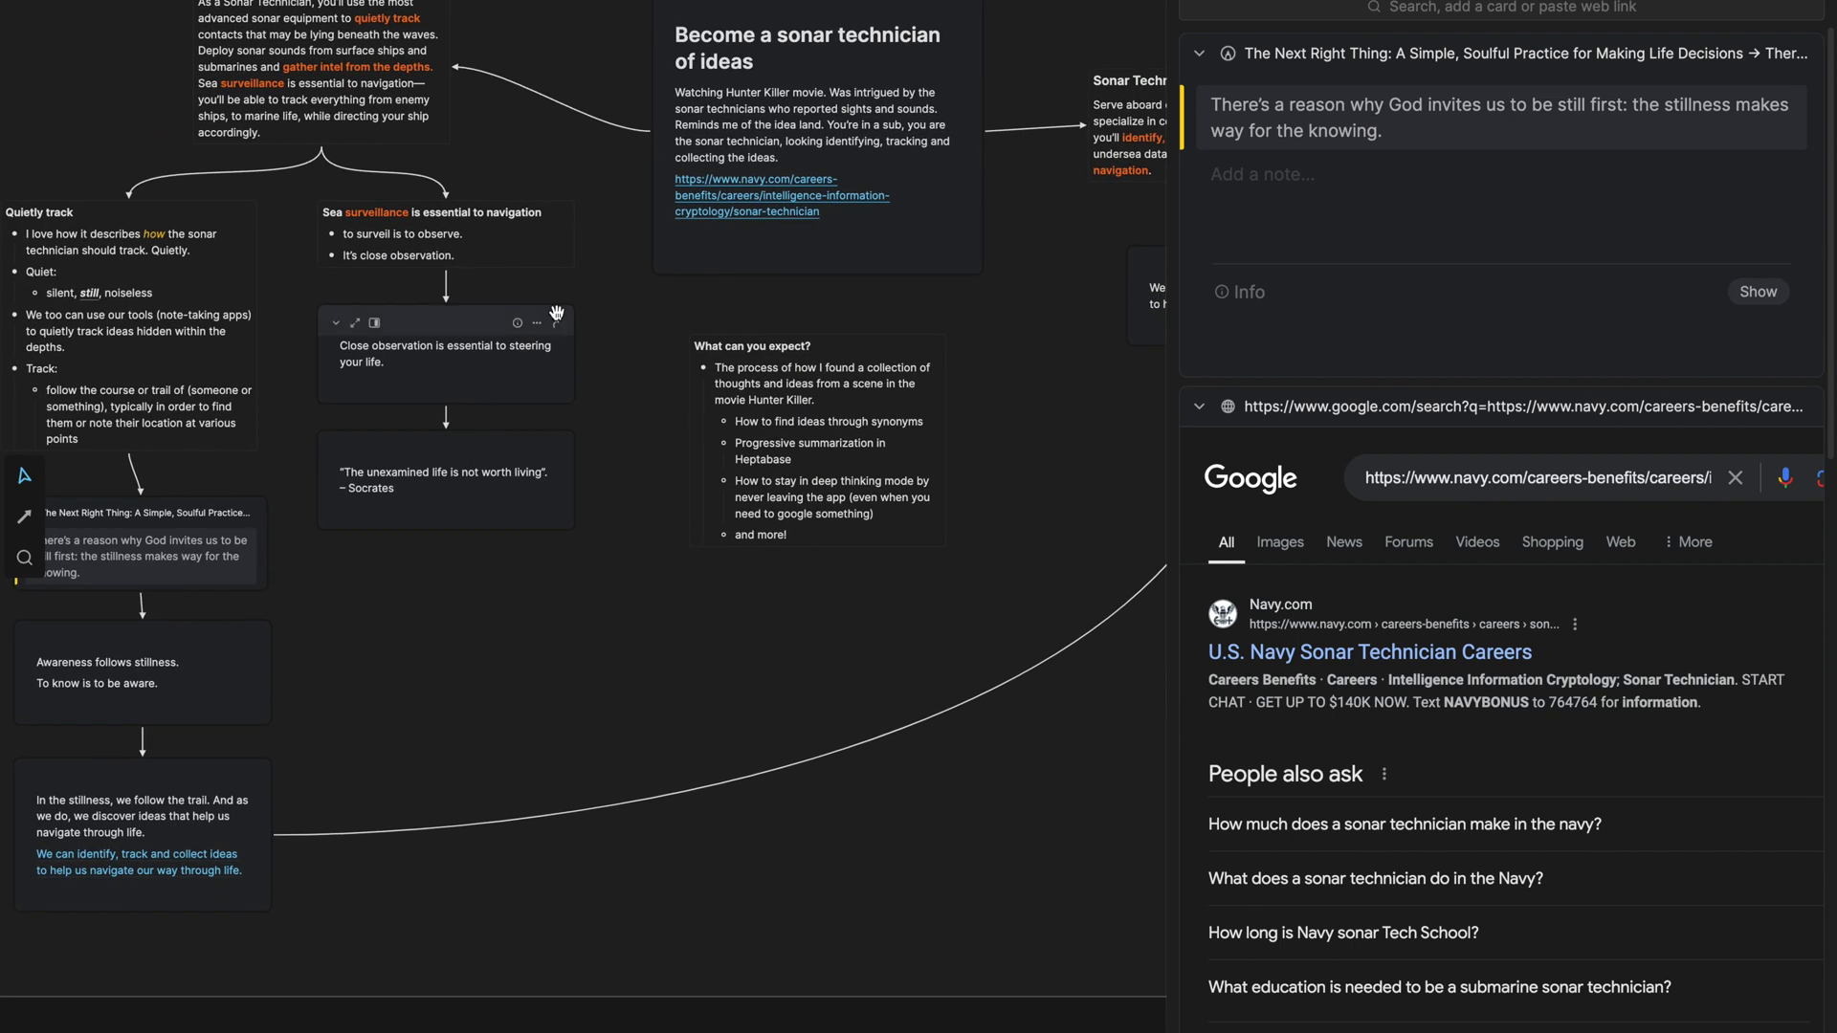
{"action": "left_click", "coordinate": [558, 328]}
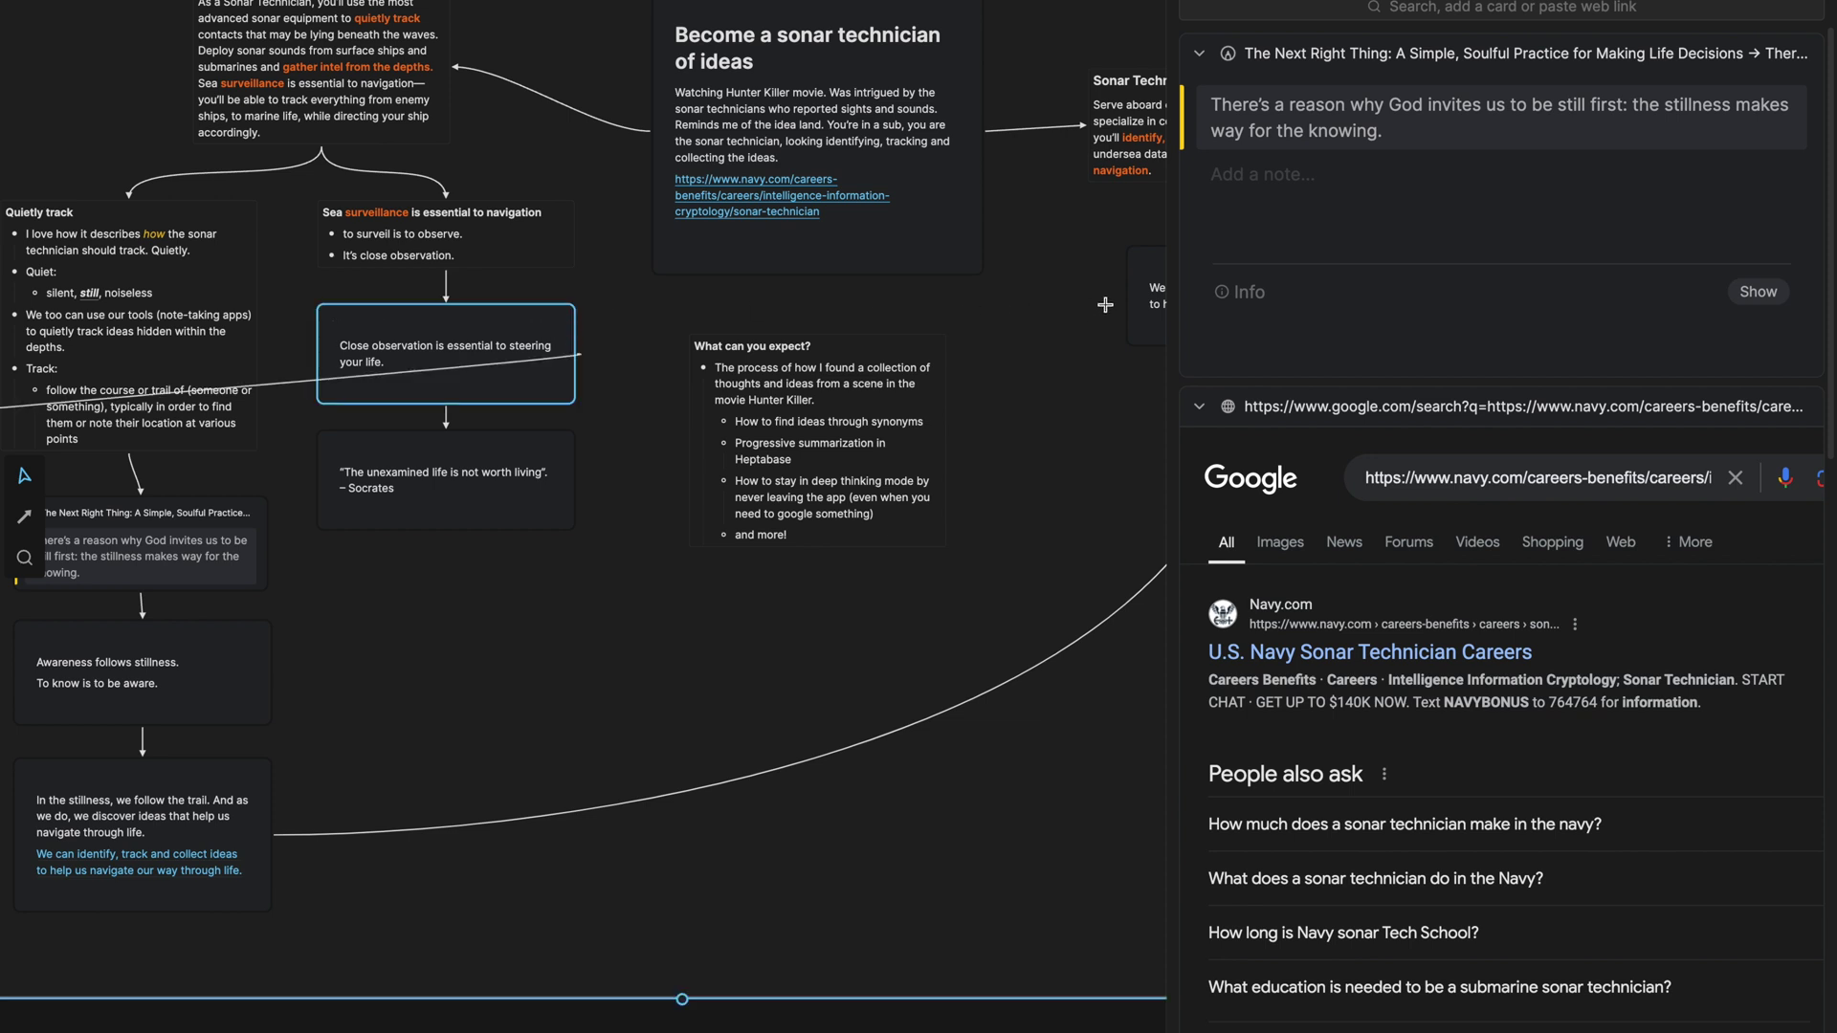
{"action": "left_click", "coordinate": [1060, 382]}
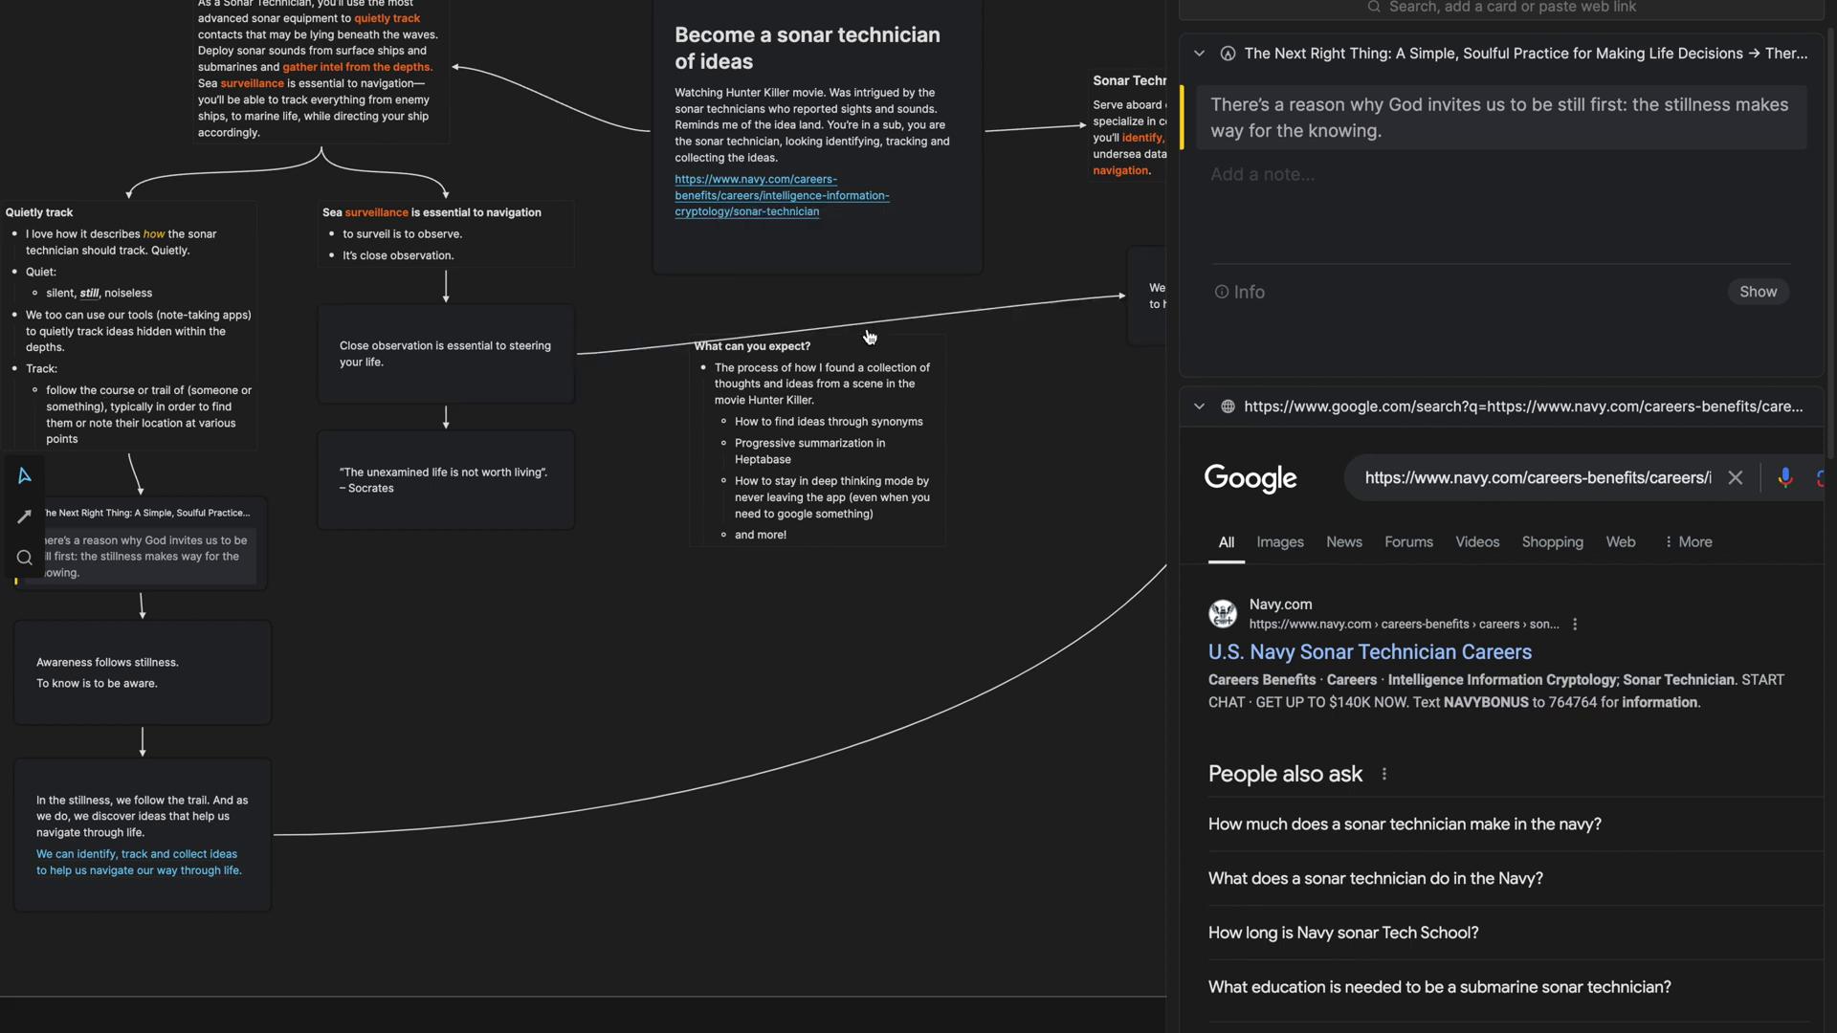
Collapse The Next Right Thing highlight in the sidebar to its title.
{"action": "scroll", "coordinate": [1061, 251], "scroll_direction": "up", "scroll_amount": 3}
{"action": "scroll", "coordinate": [1046, 265], "scroll_direction": "up", "scroll_amount": 1}
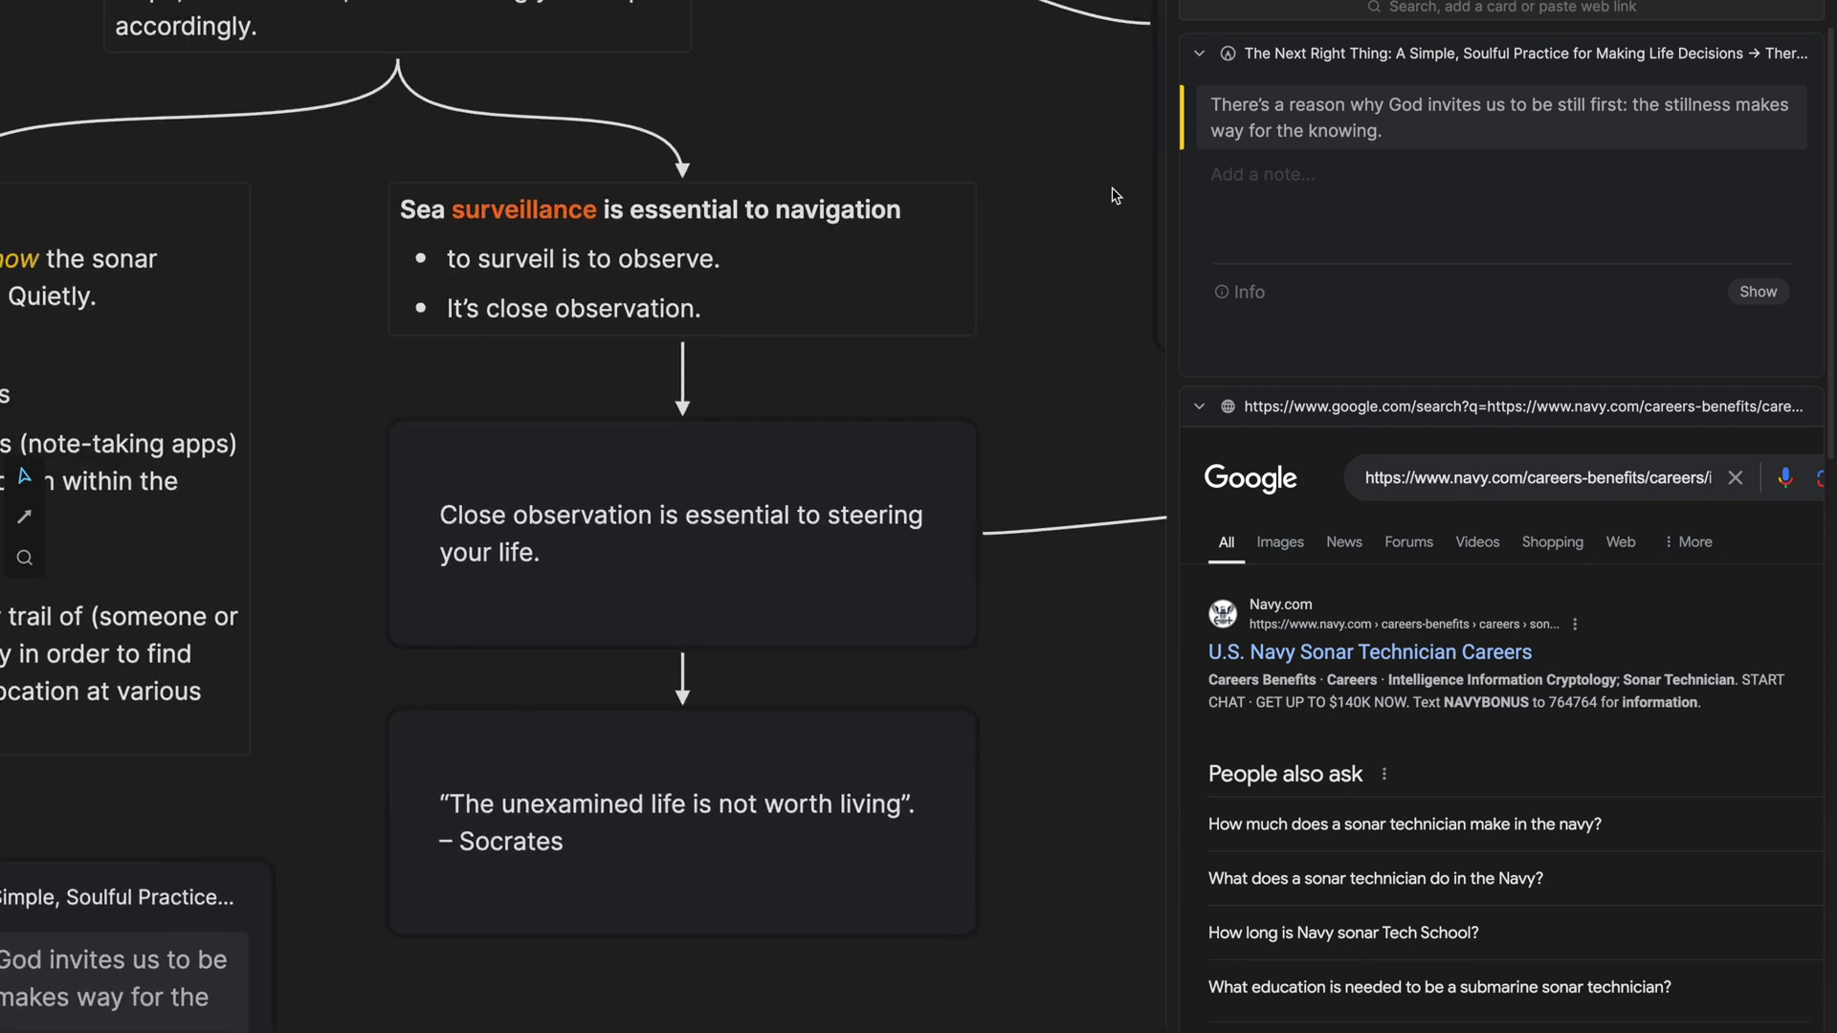
{"action": "left_click", "coordinate": [1202, 56]}
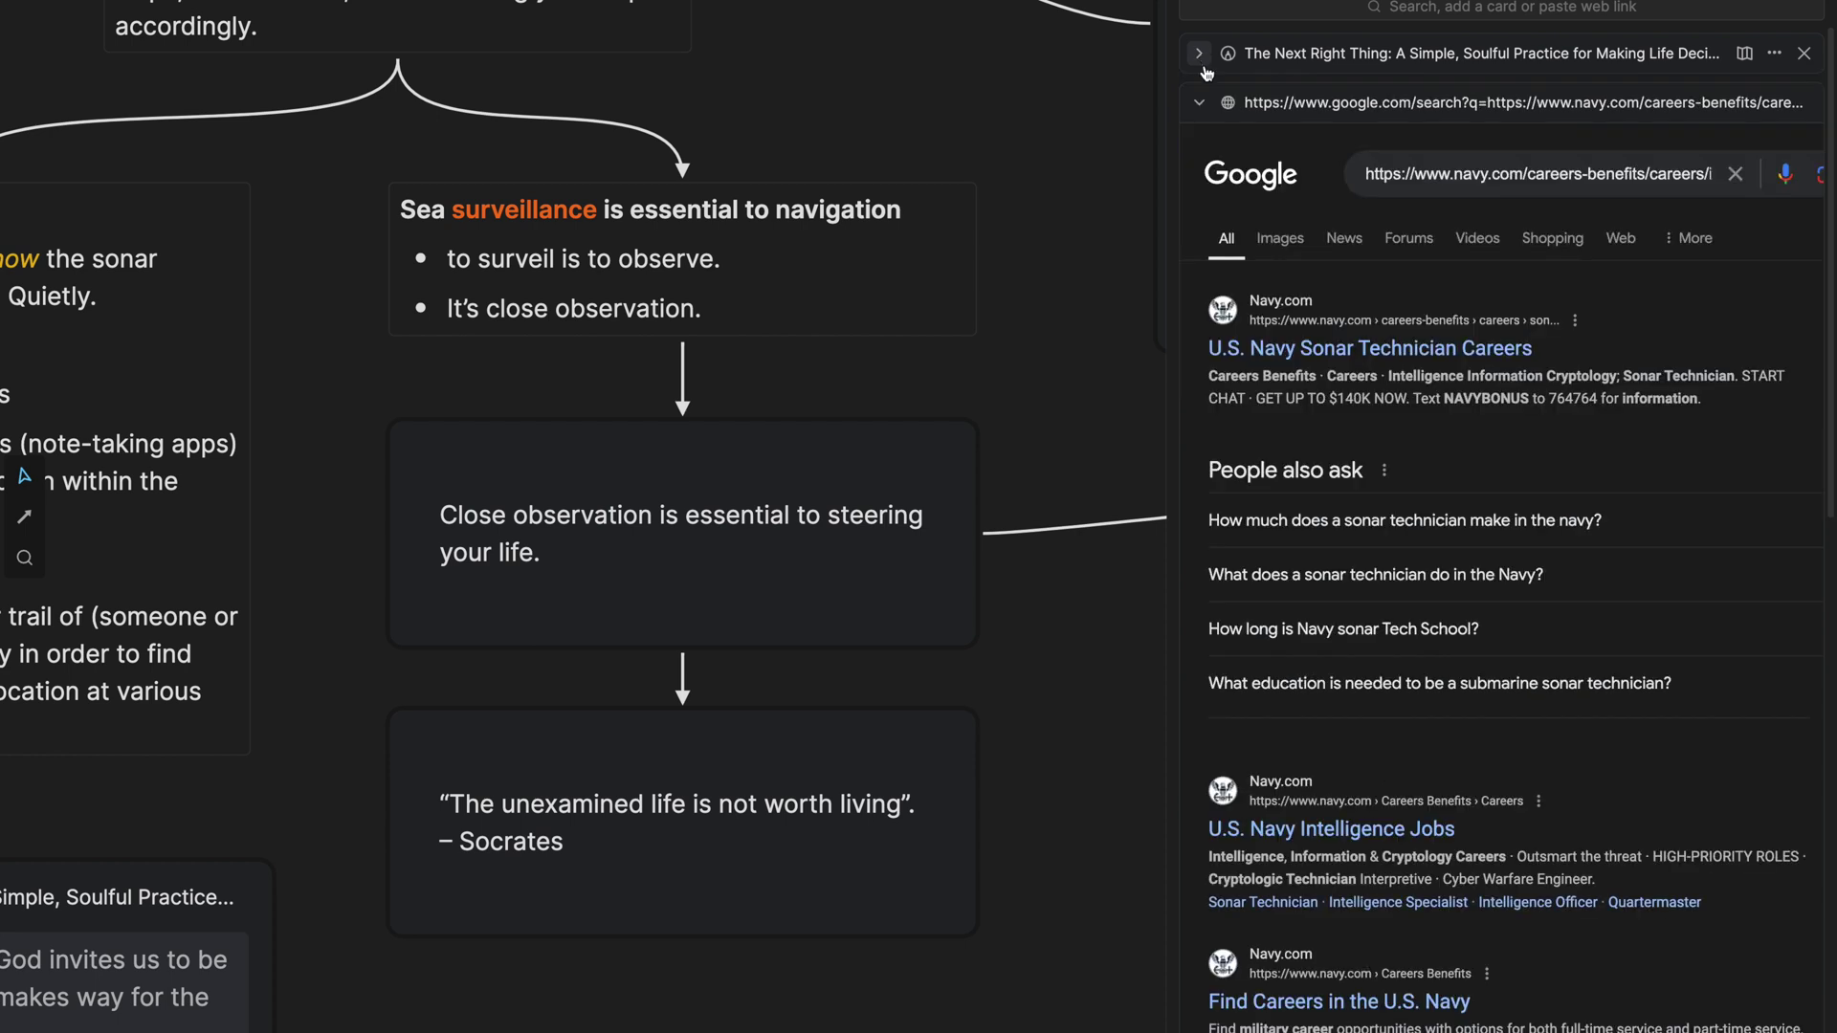
Collapse both expanded navy.com Google search cards in the sidebar and pan the canvas.
{"action": "left_click", "coordinate": [1198, 104]}
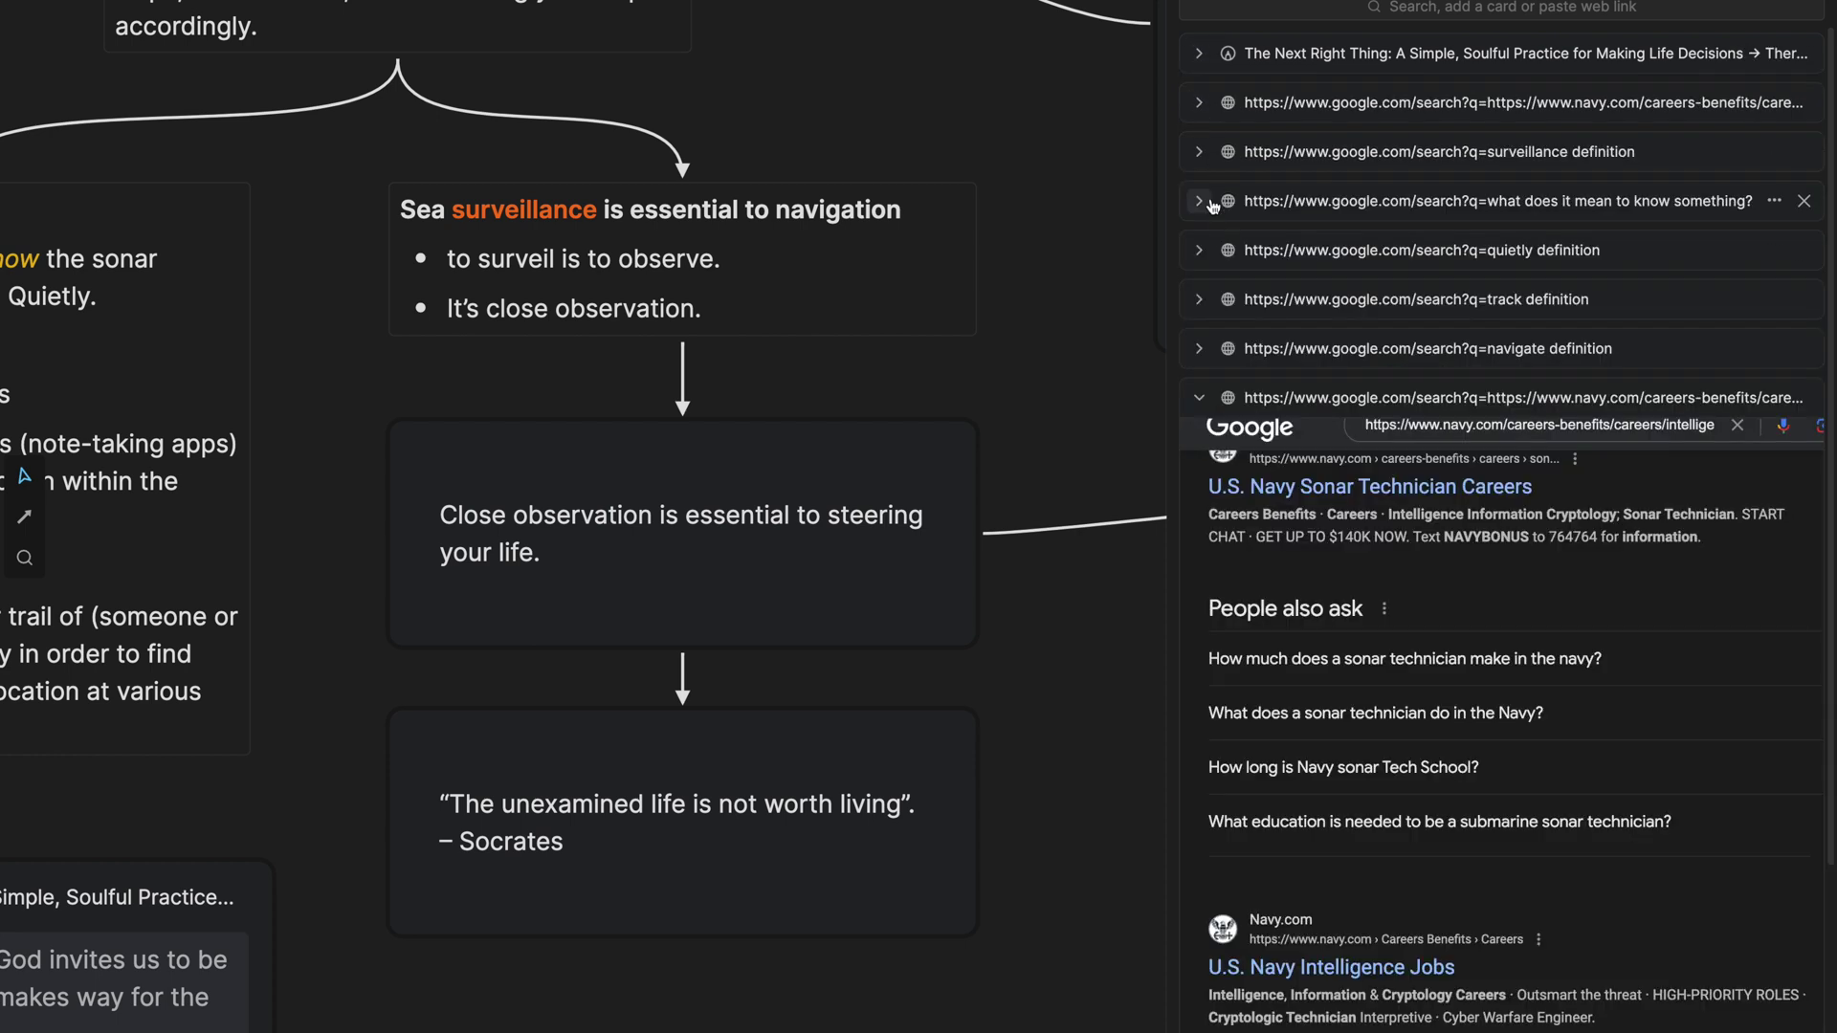
{"action": "left_click", "coordinate": [1199, 397]}
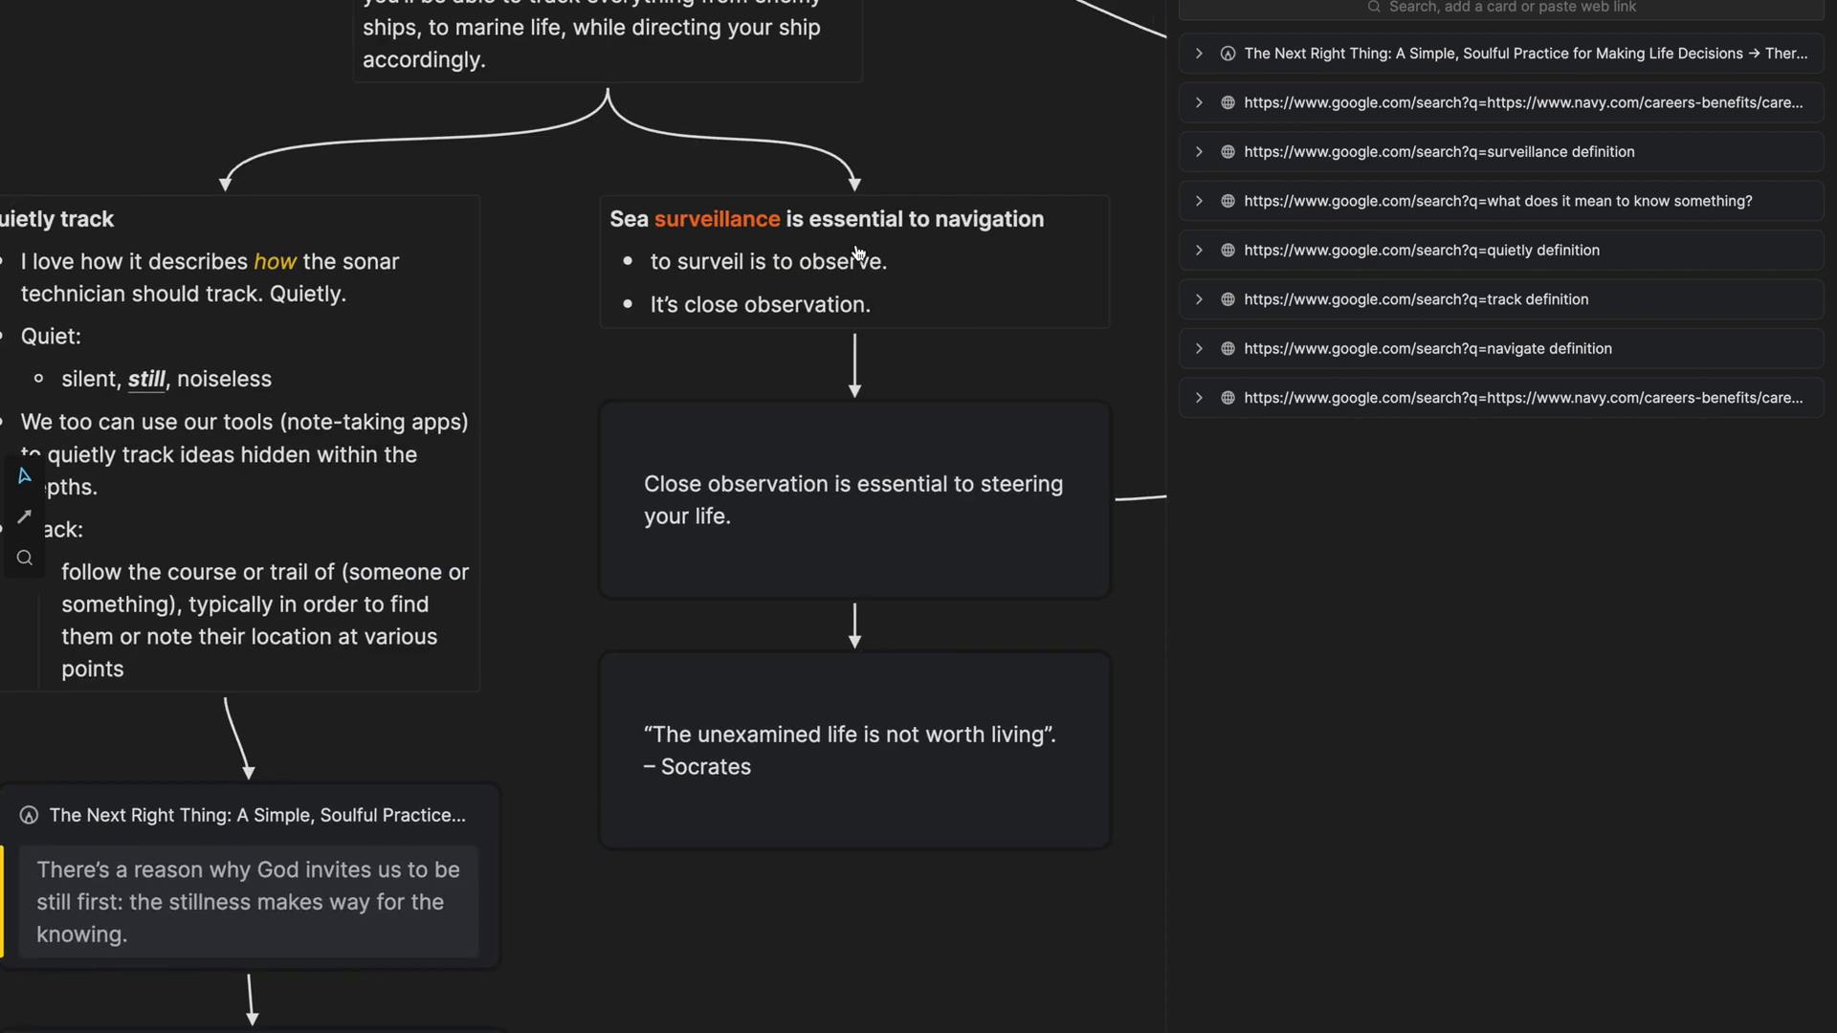
{"action": "scroll", "coordinate": [858, 253], "scroll_direction": "left", "scroll_amount": 5}
{"action": "scroll", "coordinate": [326, 332], "scroll_direction": "up", "scroll_amount": 3}
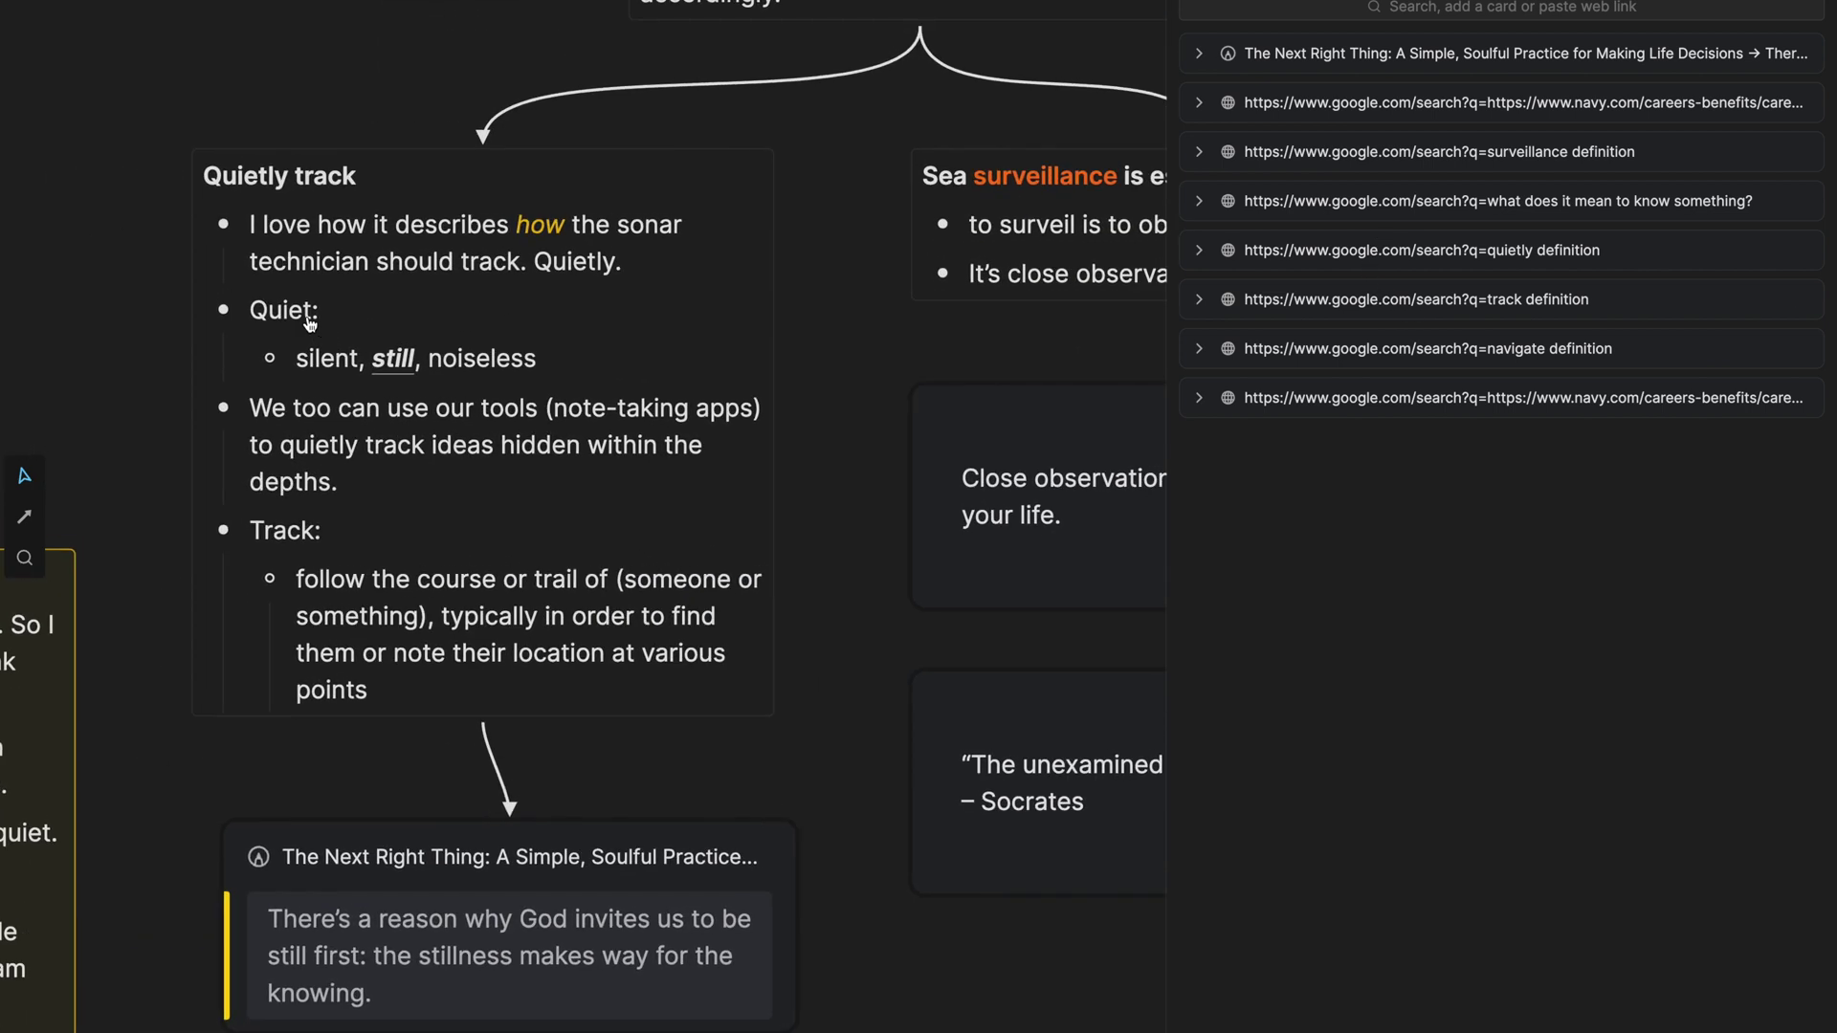
{"action": "left_click", "coordinate": [1357, 9]}
Run a sidebar Google search for 'quiet definition', read the results, then collapse the card.
{"action": "type", "text": "be still"}
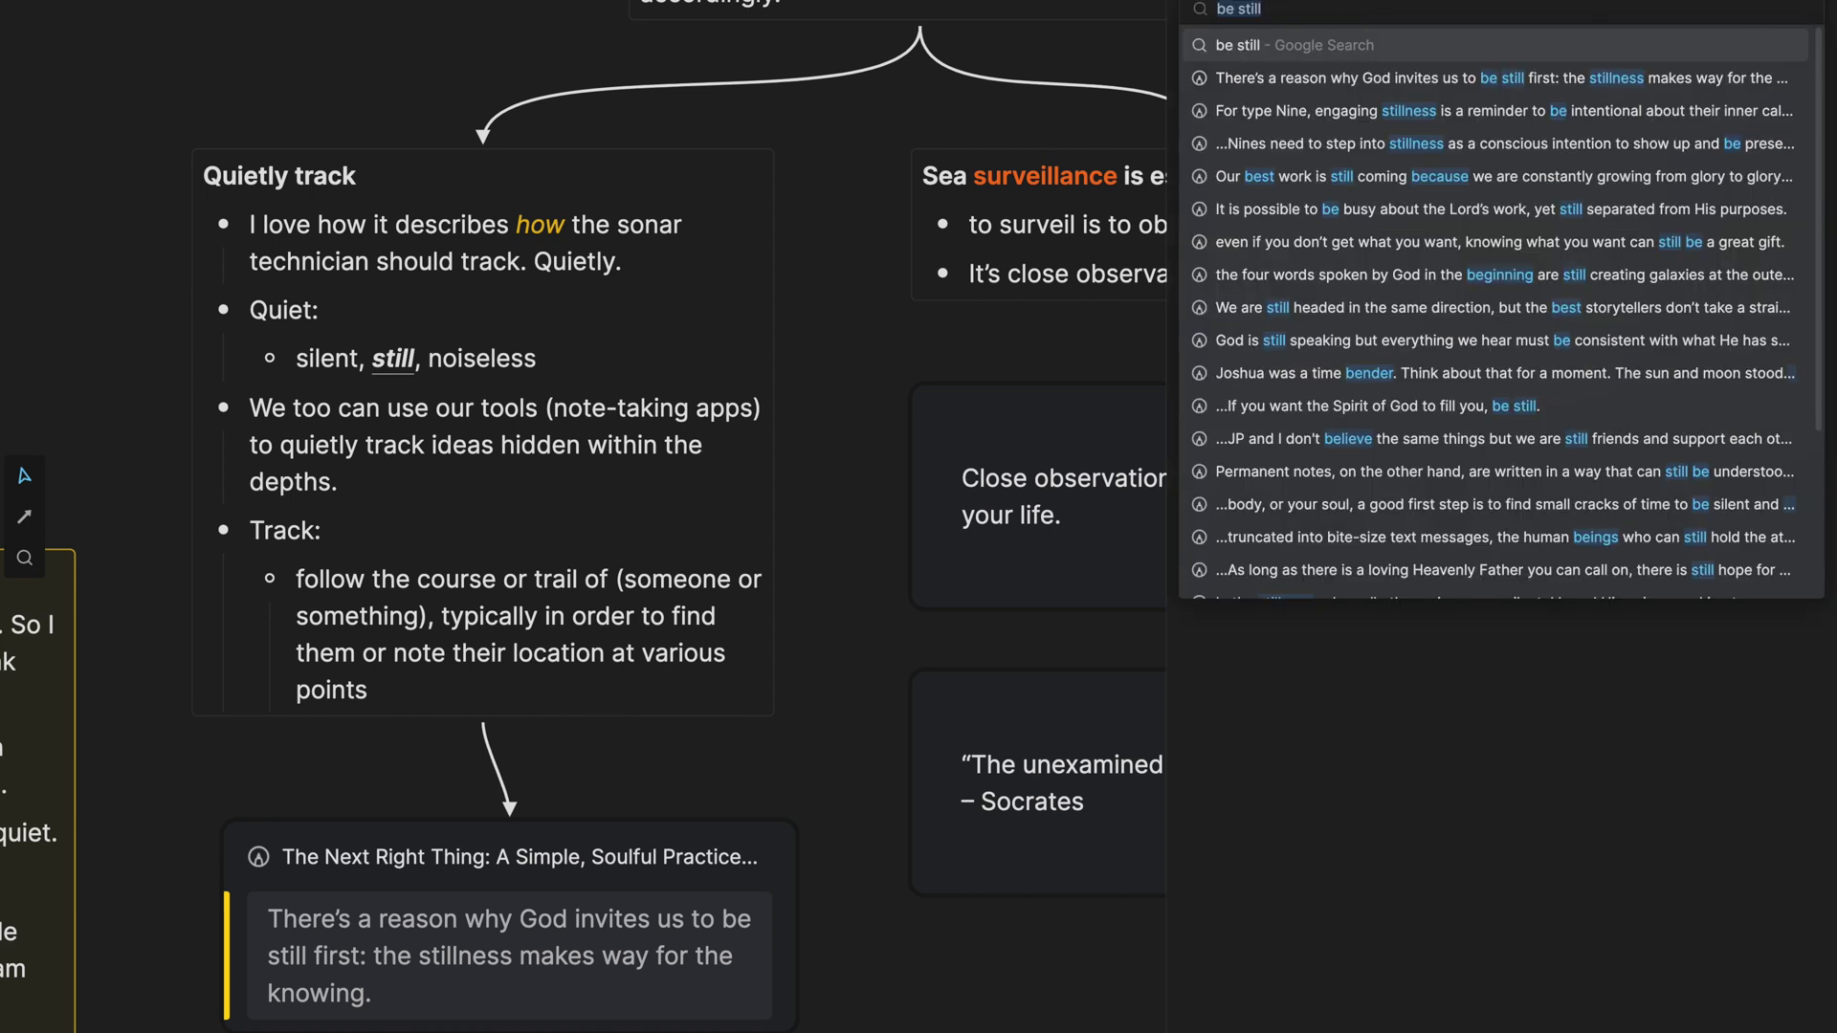
{"action": "key", "text": "super+a"}
{"action": "type", "text": "quiet defini"}
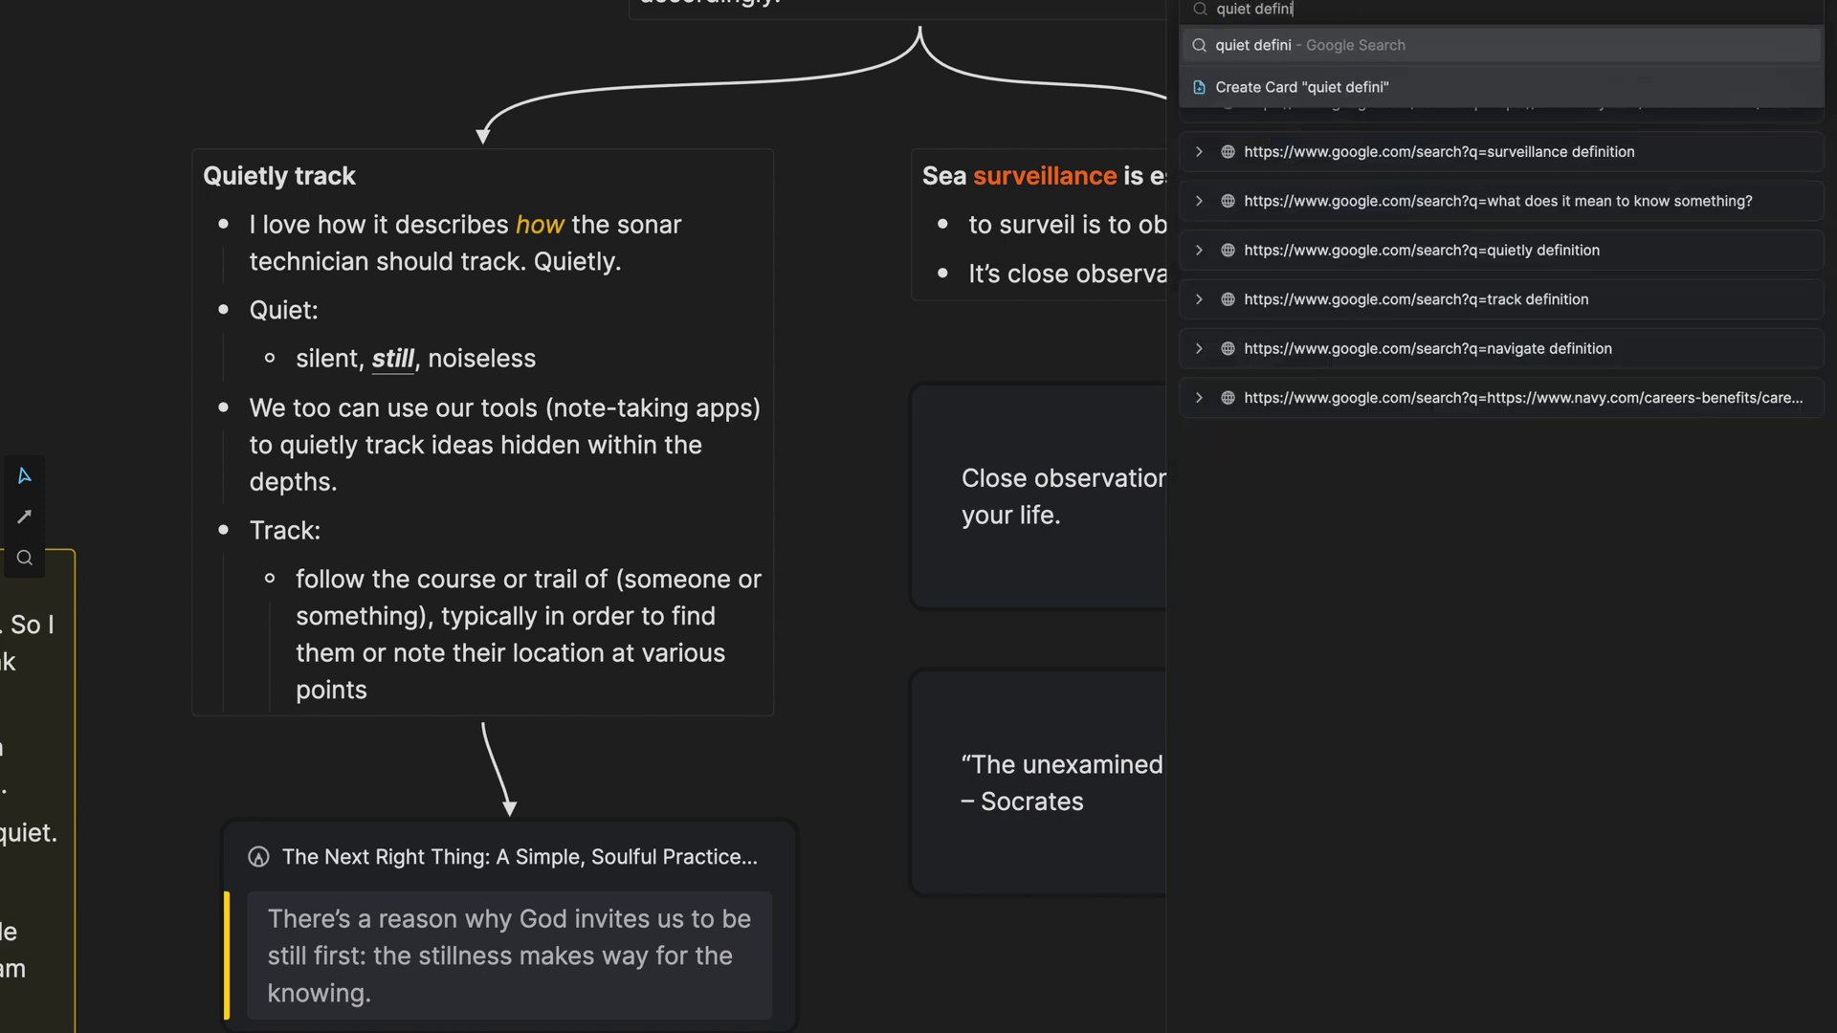
{"action": "type", "text": "tion"}
{"action": "left_click", "coordinate": [1307, 47]}
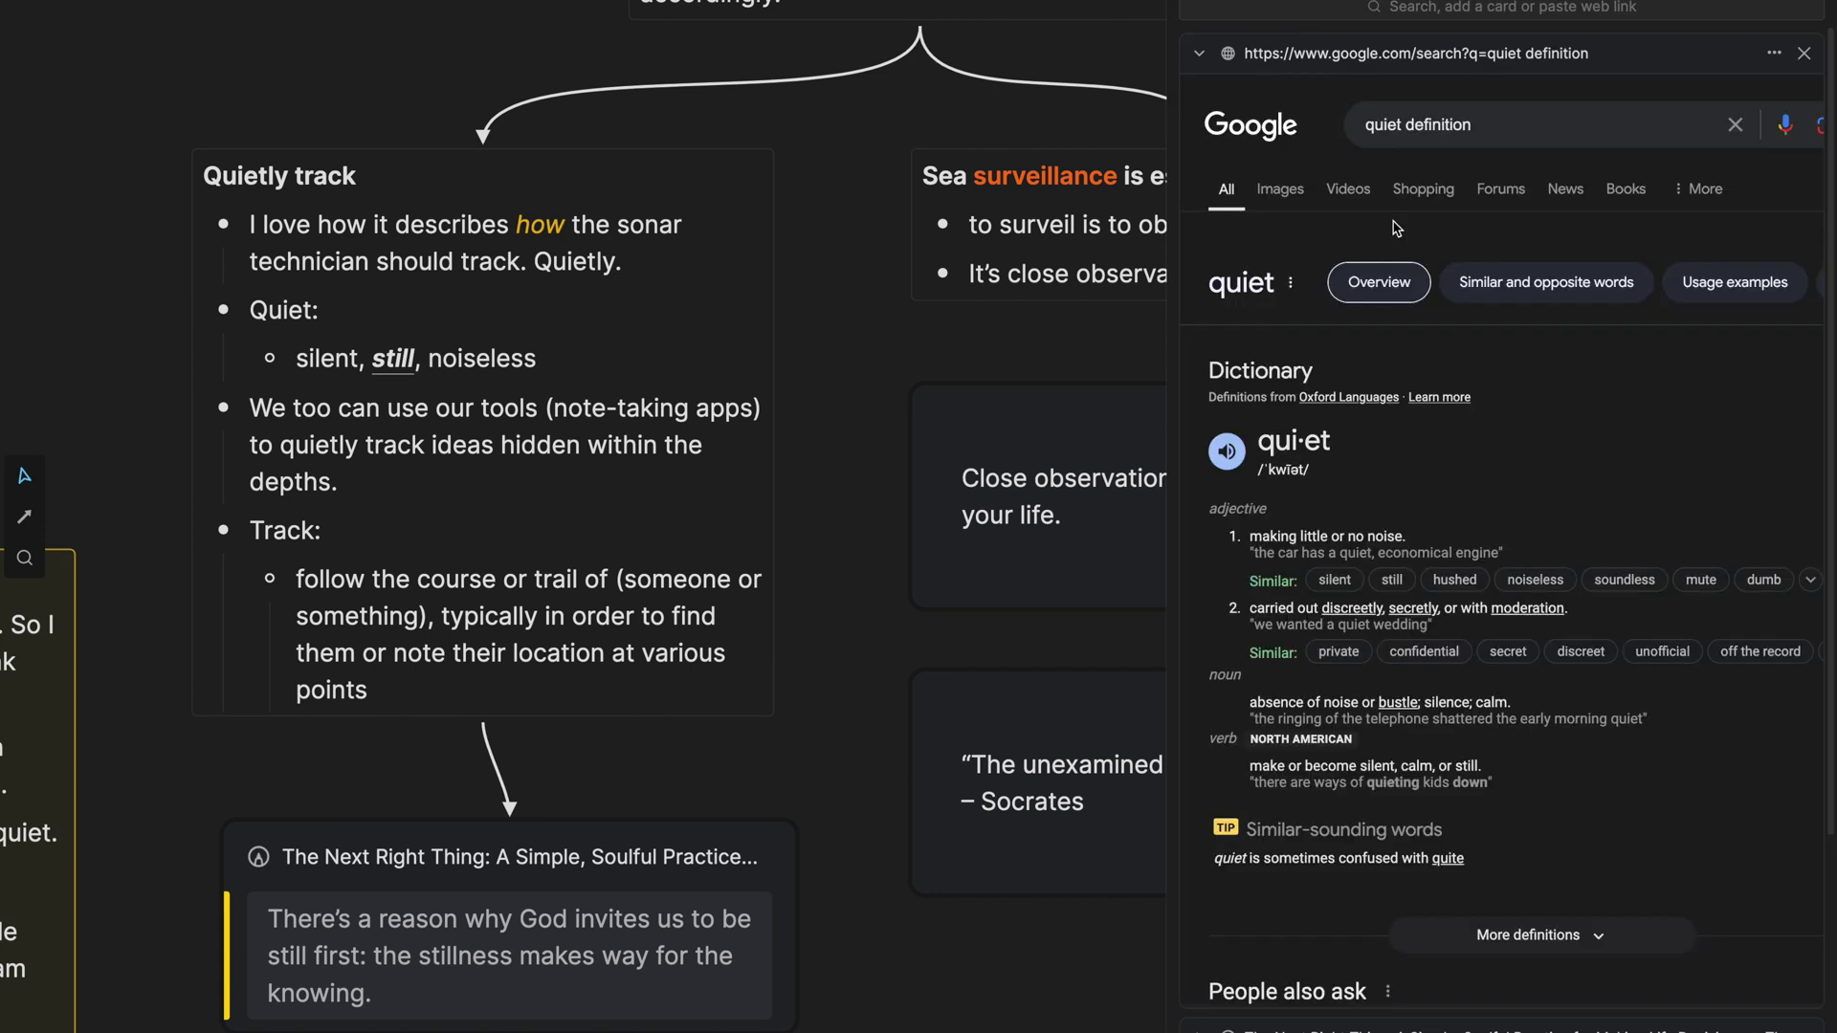
{"action": "scroll", "coordinate": [1488, 514], "scroll_direction": "down", "scroll_amount": 1}
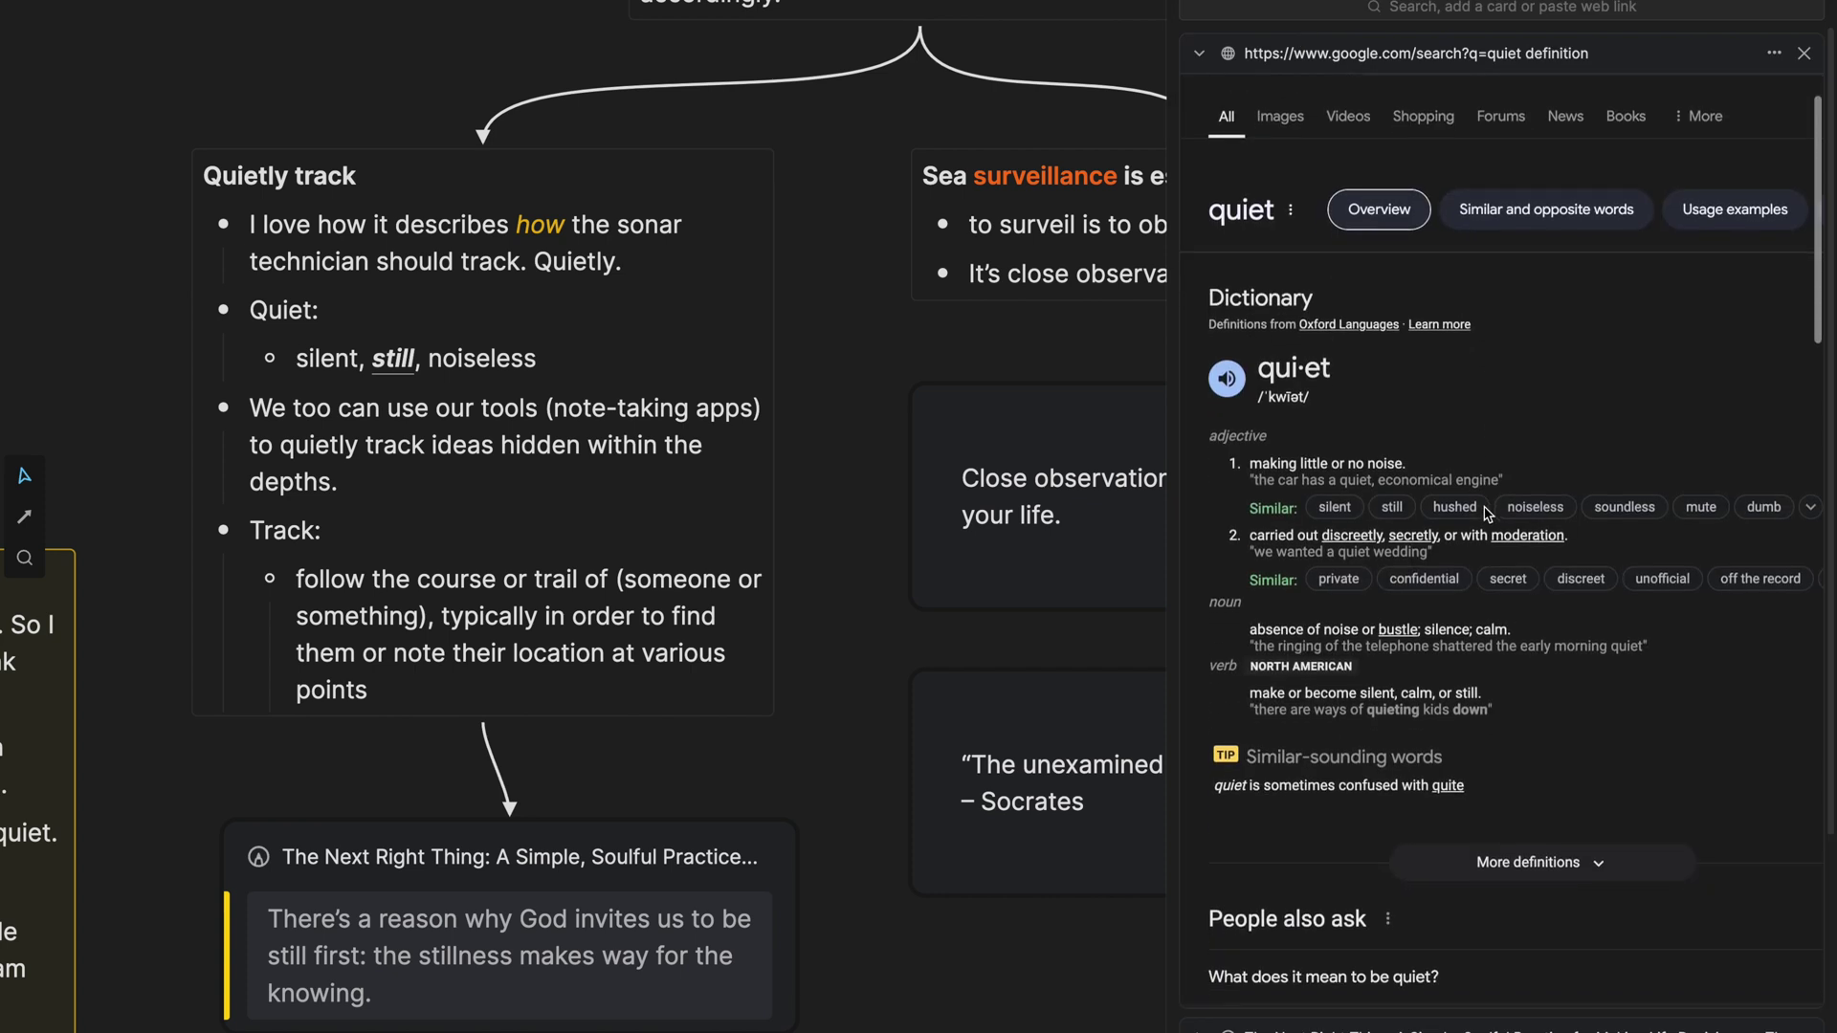
{"action": "scroll", "coordinate": [1487, 514], "scroll_direction": "down", "scroll_amount": 1}
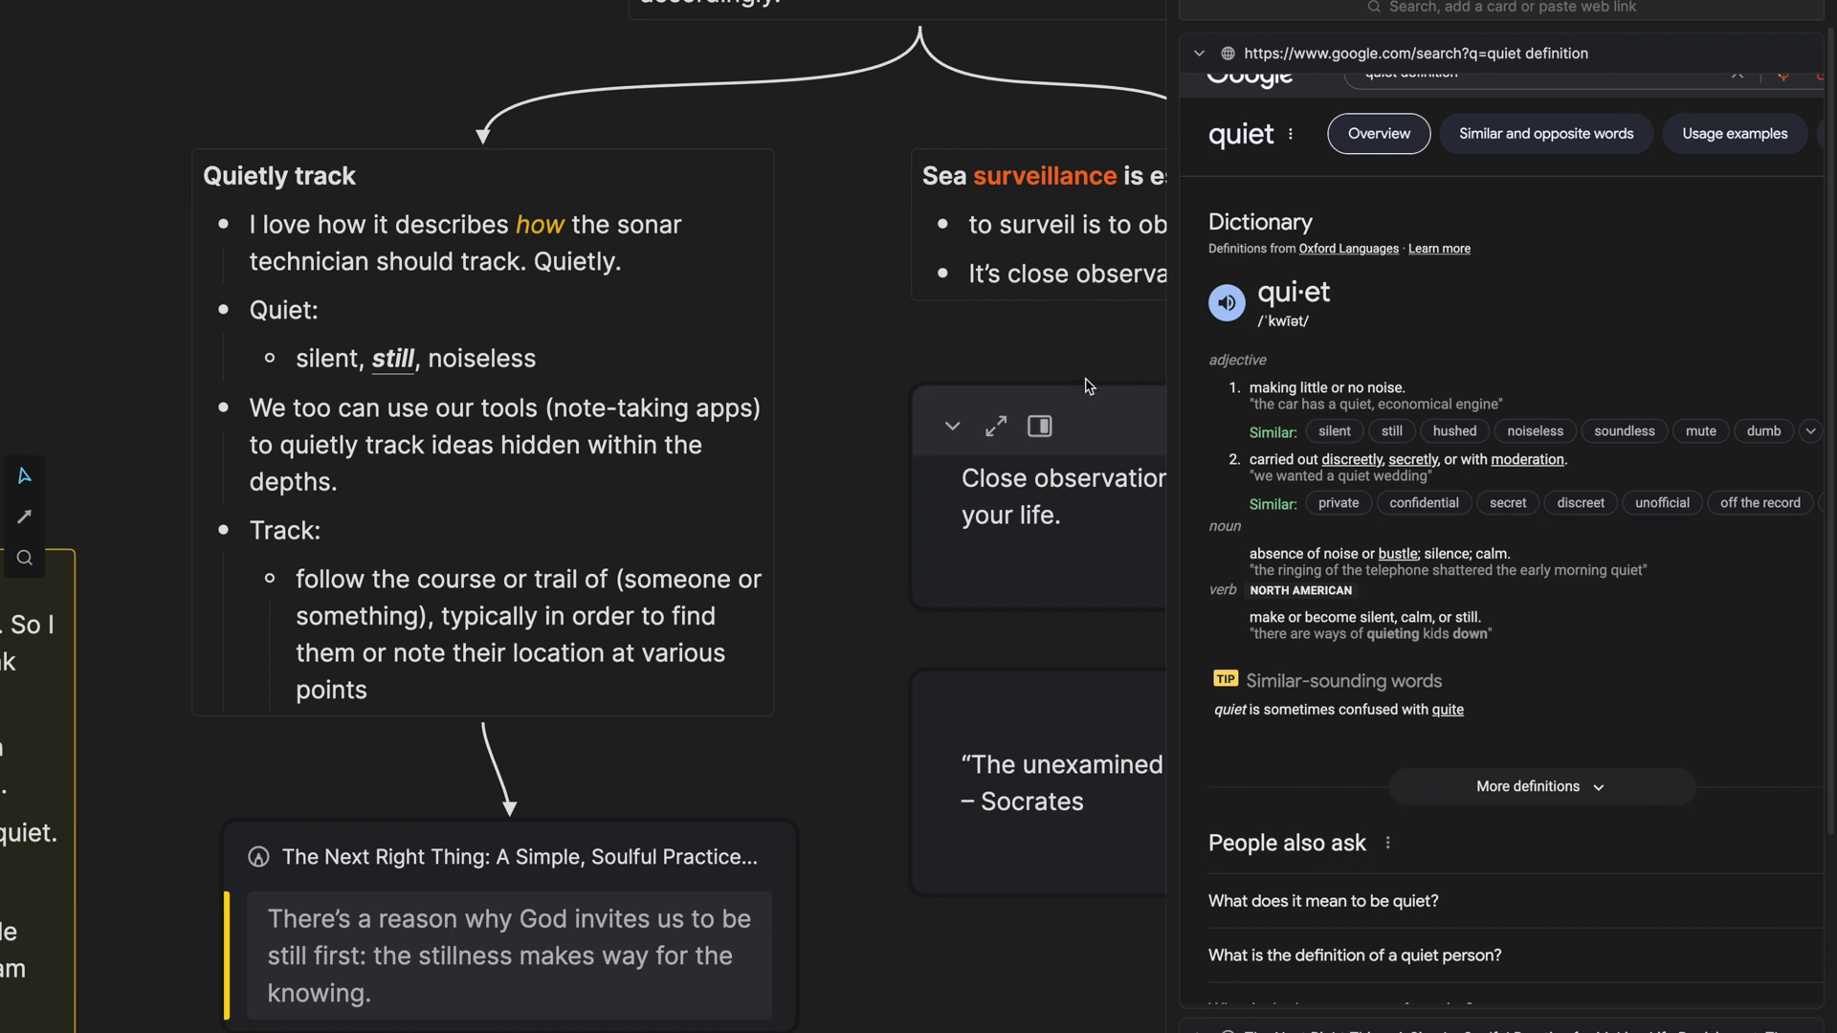
{"action": "left_click", "coordinate": [1200, 54]}
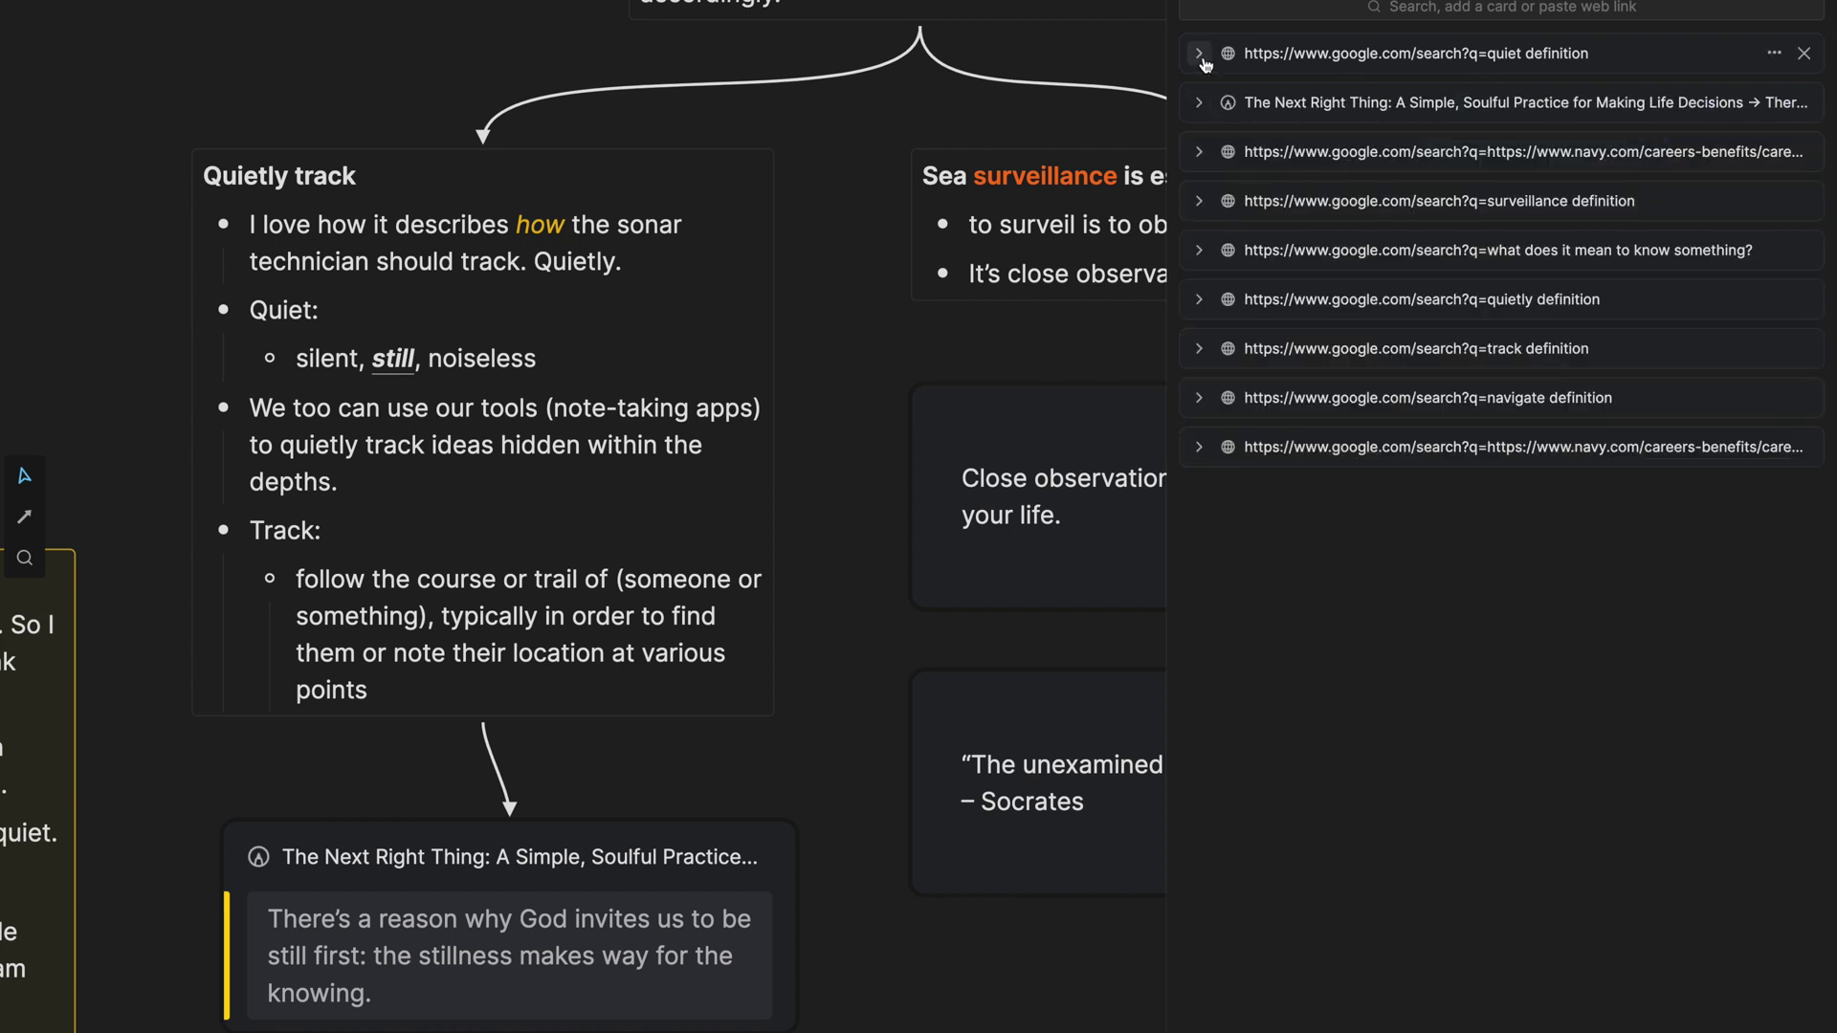
Briefly reopen the 'quiet definition' search card, then close it from the sidebar.
{"action": "left_click", "coordinate": [1201, 55]}
{"action": "left_click", "coordinate": [1201, 56]}
{"action": "left_click", "coordinate": [1804, 54]}
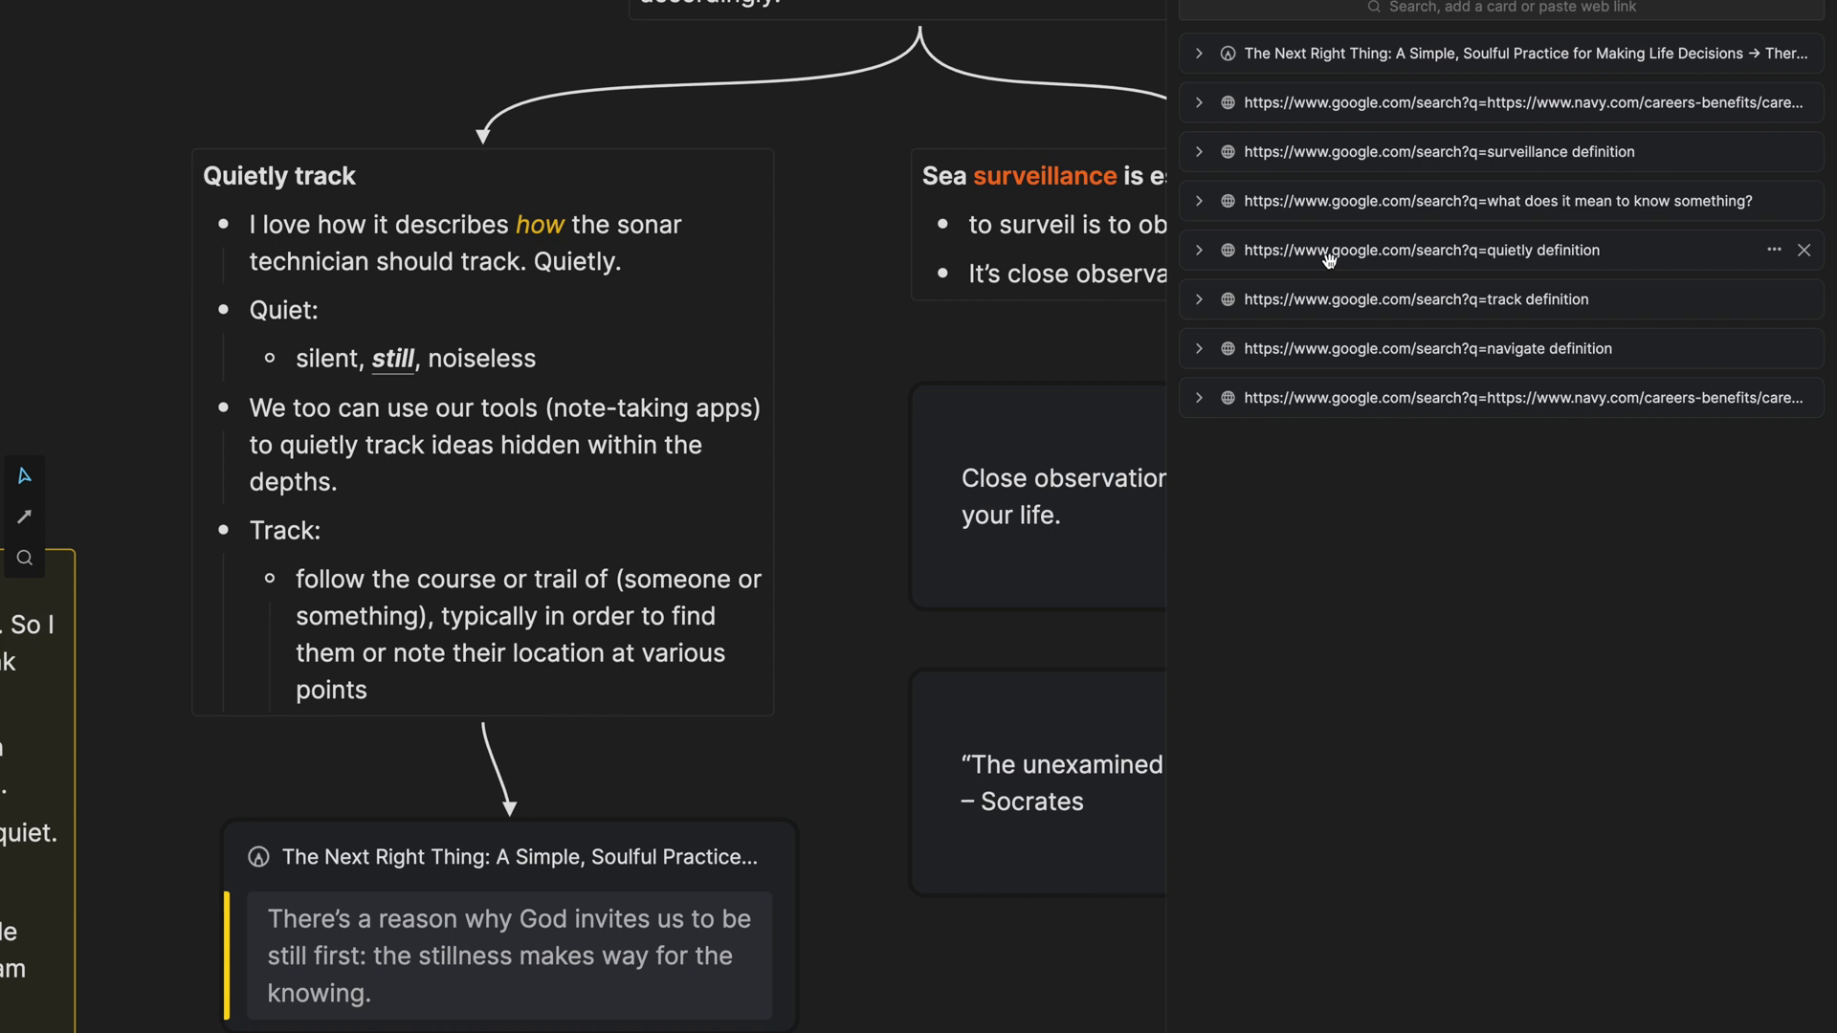
Preview and re-collapse the 'quietly definition' search and The Next Right Thing highlight.
{"action": "left_click", "coordinate": [1199, 251]}
{"action": "left_click", "coordinate": [1198, 250]}
{"action": "left_click", "coordinate": [1205, 65]}
{"action": "left_click", "coordinate": [1208, 68]}
{"action": "scroll", "coordinate": [1082, 350], "scroll_direction": "down", "scroll_amount": 3}
Select the Sonar Technician Submarine card and pan right until its Behind the thinking note appears.
{"action": "scroll", "coordinate": [1082, 351], "scroll_direction": "down", "scroll_amount": 3}
{"action": "scroll", "coordinate": [1053, 354], "scroll_direction": "up", "scroll_amount": 5}
{"action": "left_click_drag", "start_coordinate": [541, 141], "coordinate": [829, 289]}
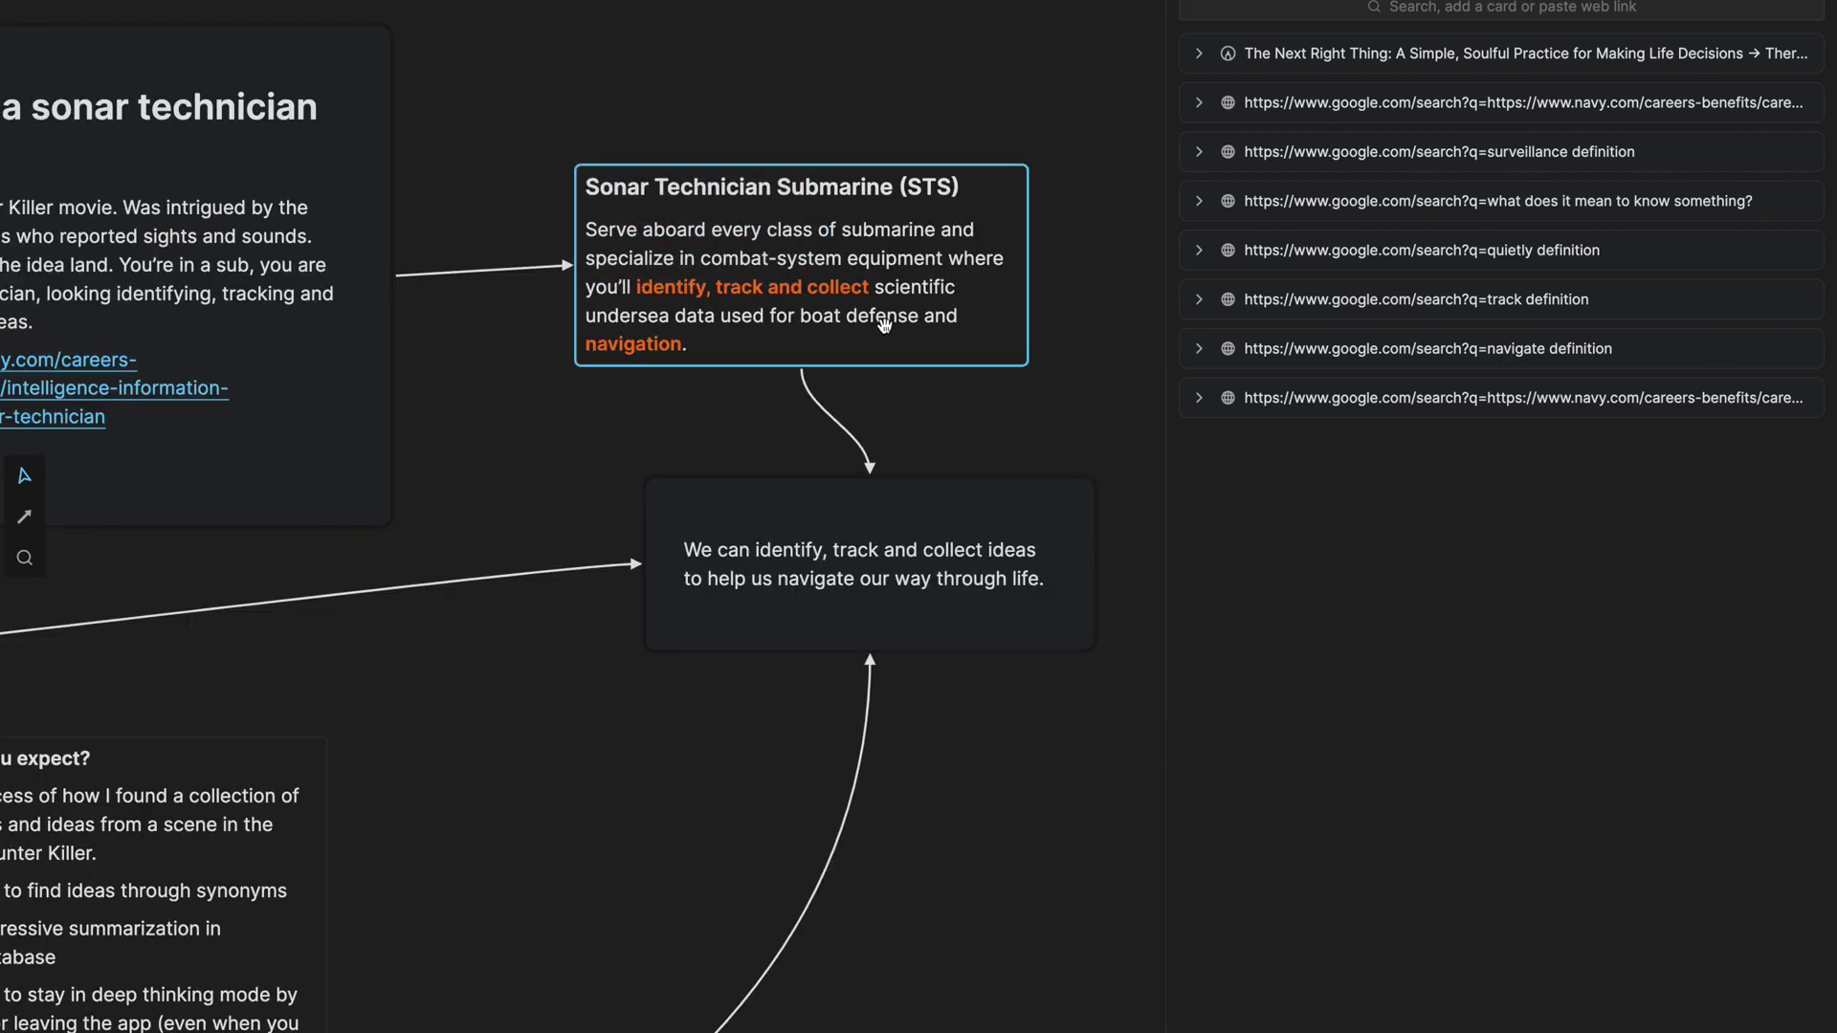
{"action": "scroll", "coordinate": [780, 287], "scroll_direction": "up", "scroll_amount": 2}
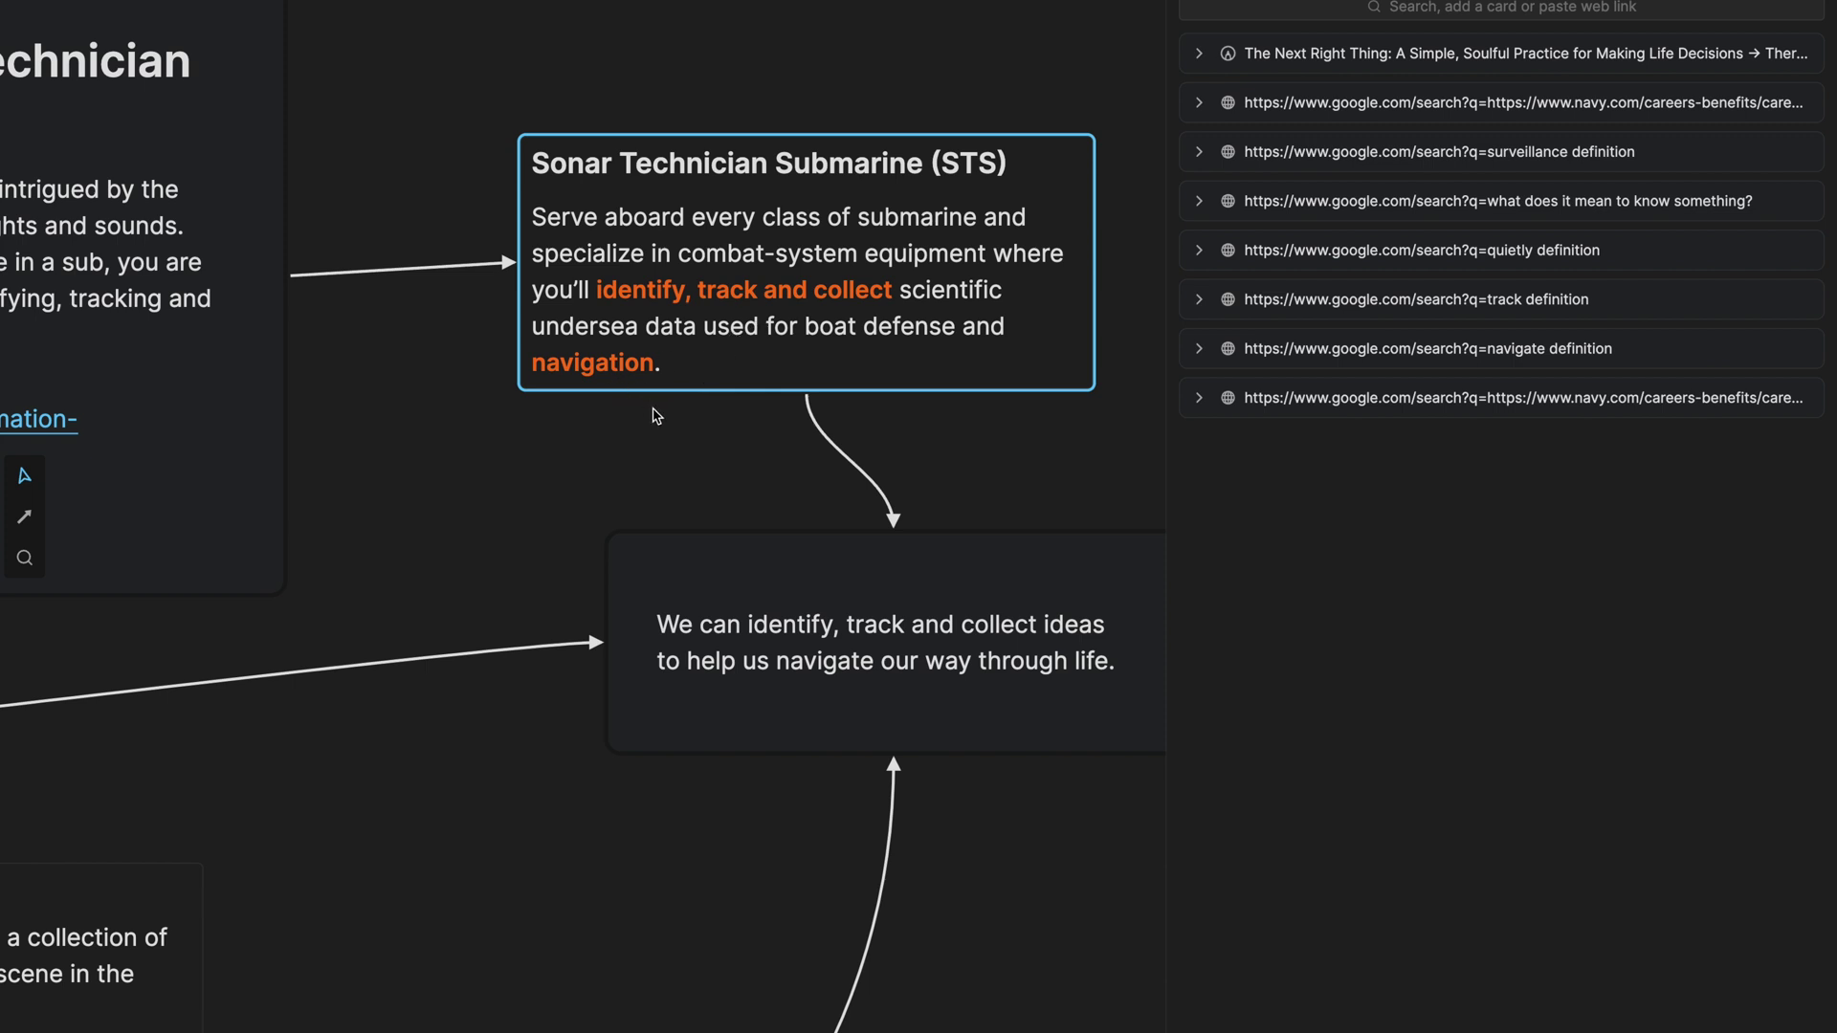
{"action": "scroll", "coordinate": [656, 415], "scroll_direction": "down", "scroll_amount": 1}
{"action": "scroll", "coordinate": [657, 416], "scroll_direction": "right", "scroll_amount": 1}
{"action": "scroll", "coordinate": [656, 415], "scroll_direction": "down", "scroll_amount": 1}
{"action": "scroll", "coordinate": [657, 415], "scroll_direction": "right", "scroll_amount": 1}
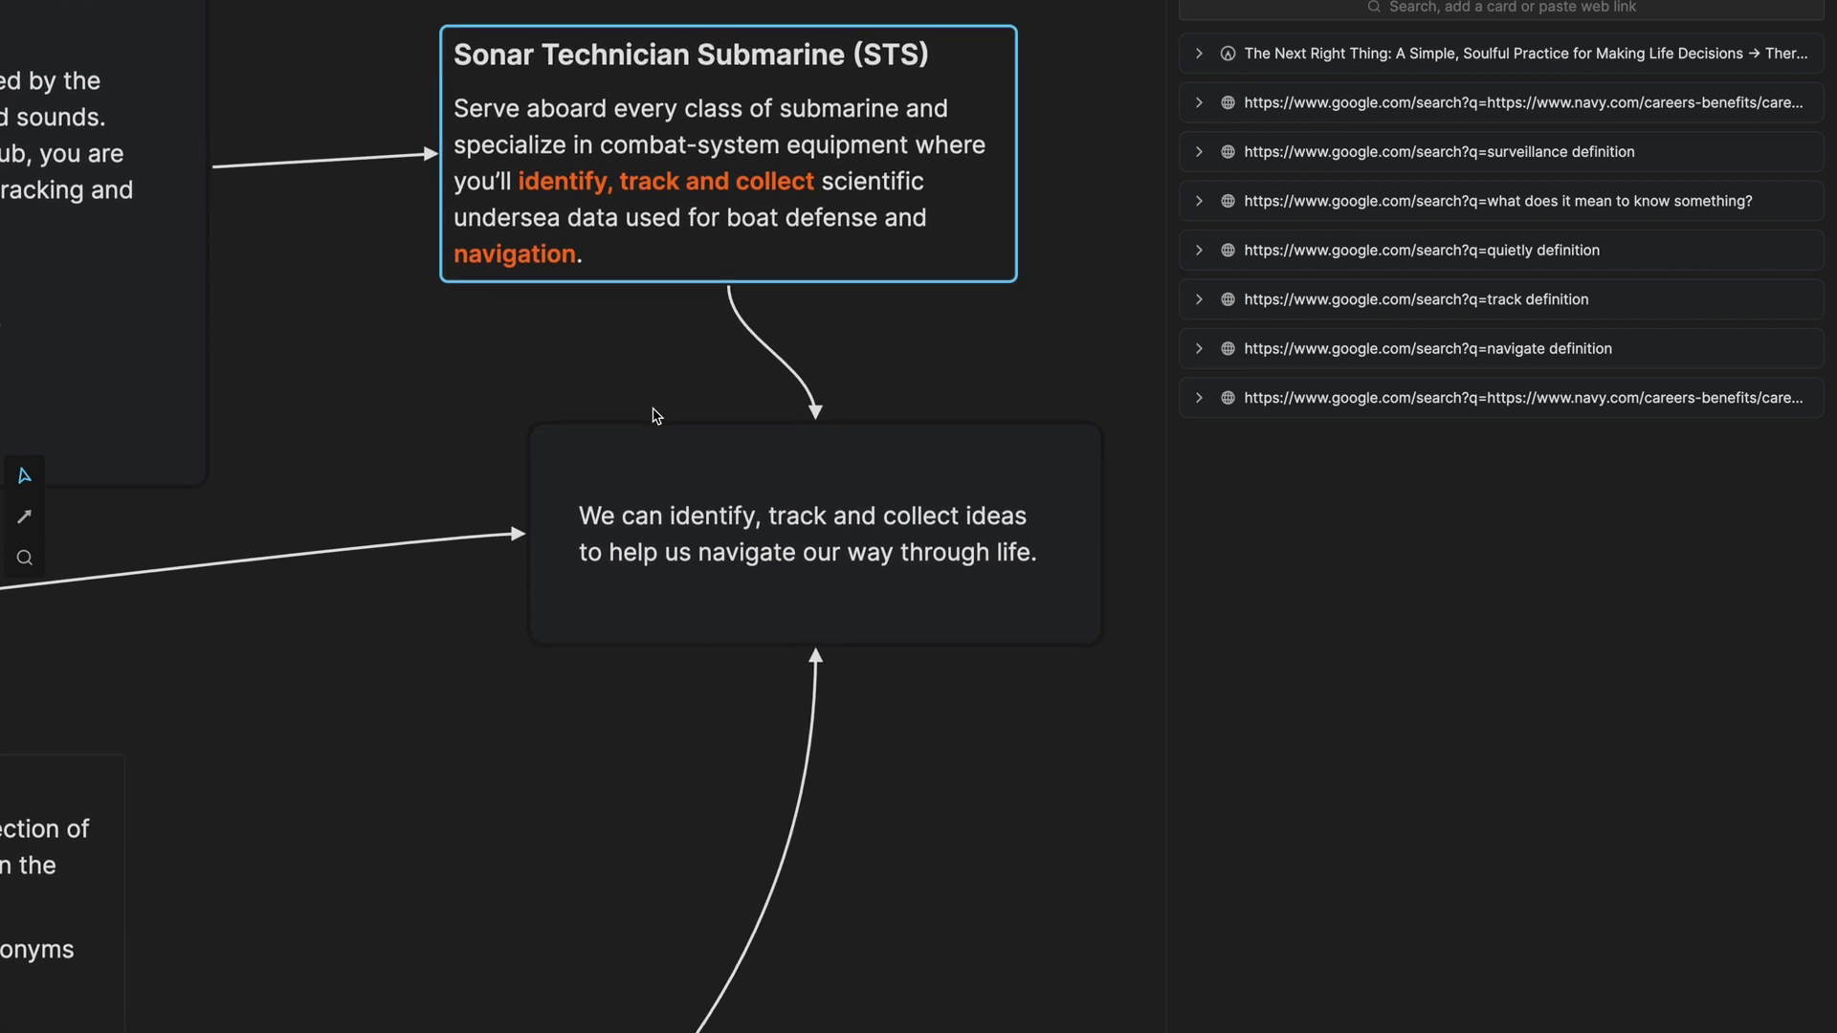
{"action": "mouse_move", "coordinate": [752, 638]}
{"action": "scroll", "coordinate": [763, 585], "scroll_direction": "right", "scroll_amount": 5}
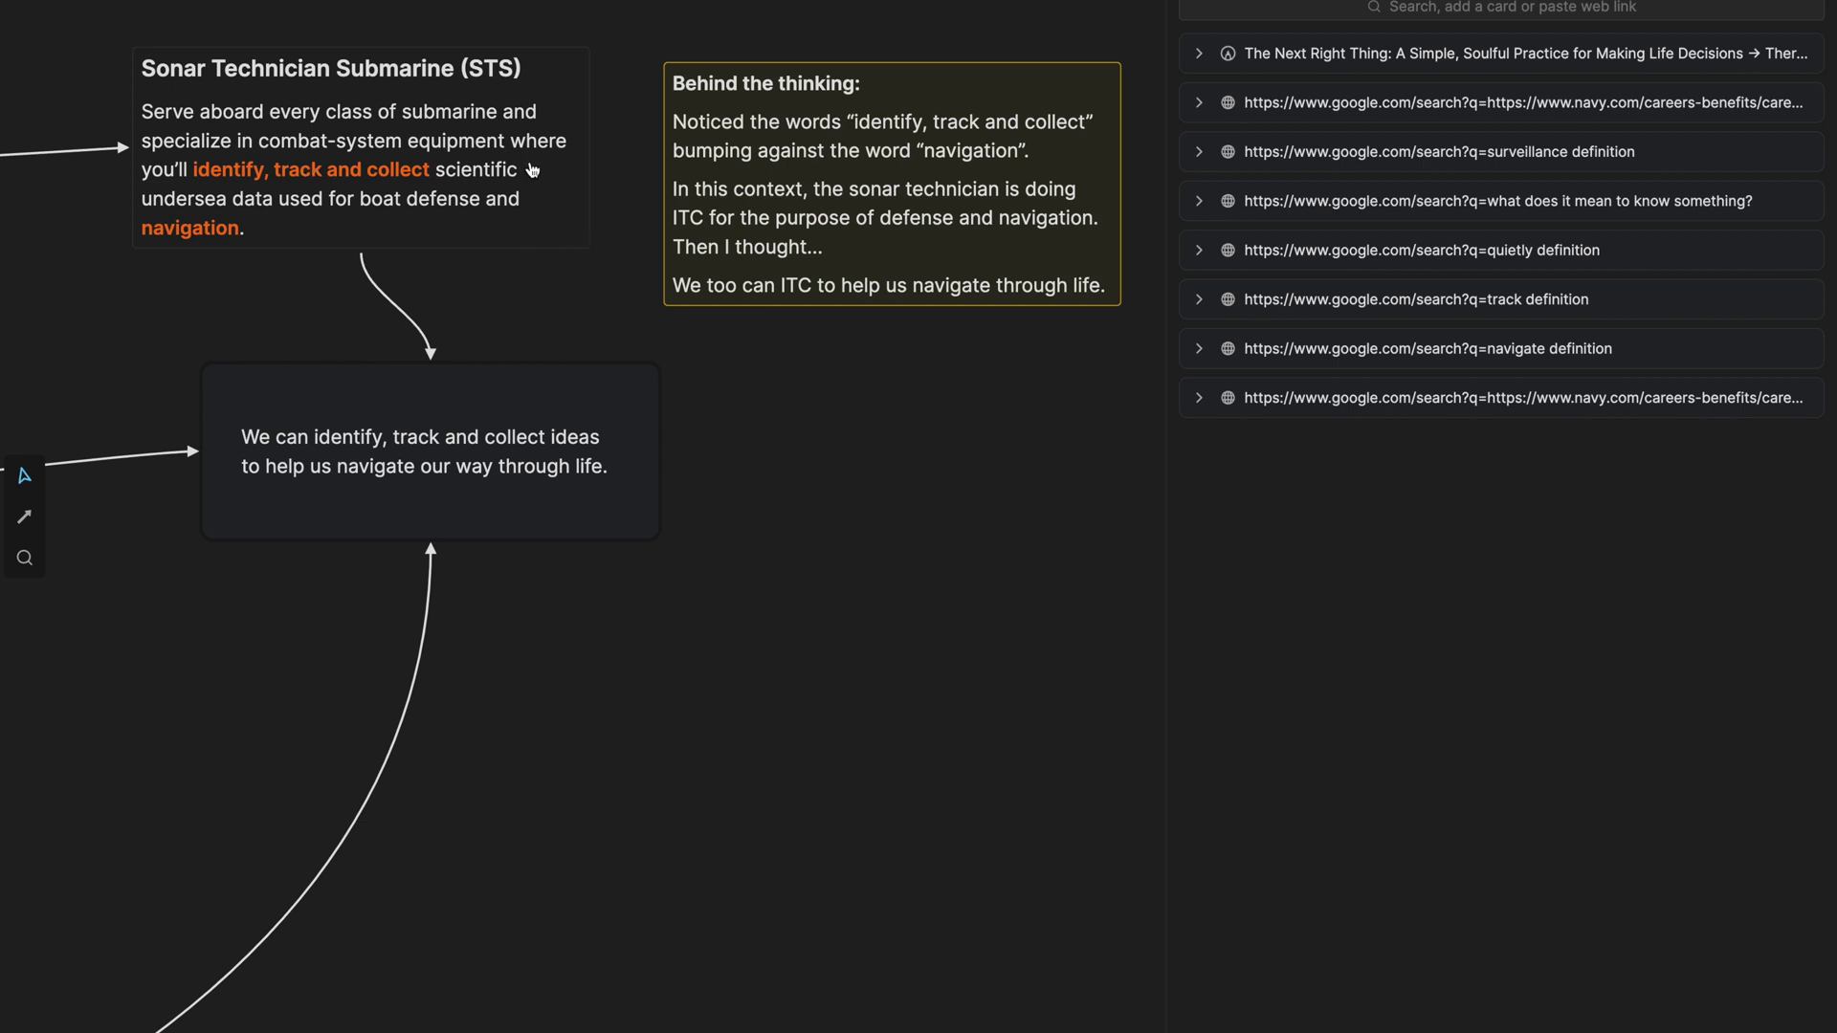
Select the word 'collect', then the whole paragraph, in the Sonar Technician Submarine card.
{"action": "left_click", "coordinate": [376, 173]}
{"action": "double_click", "coordinate": [376, 174]}
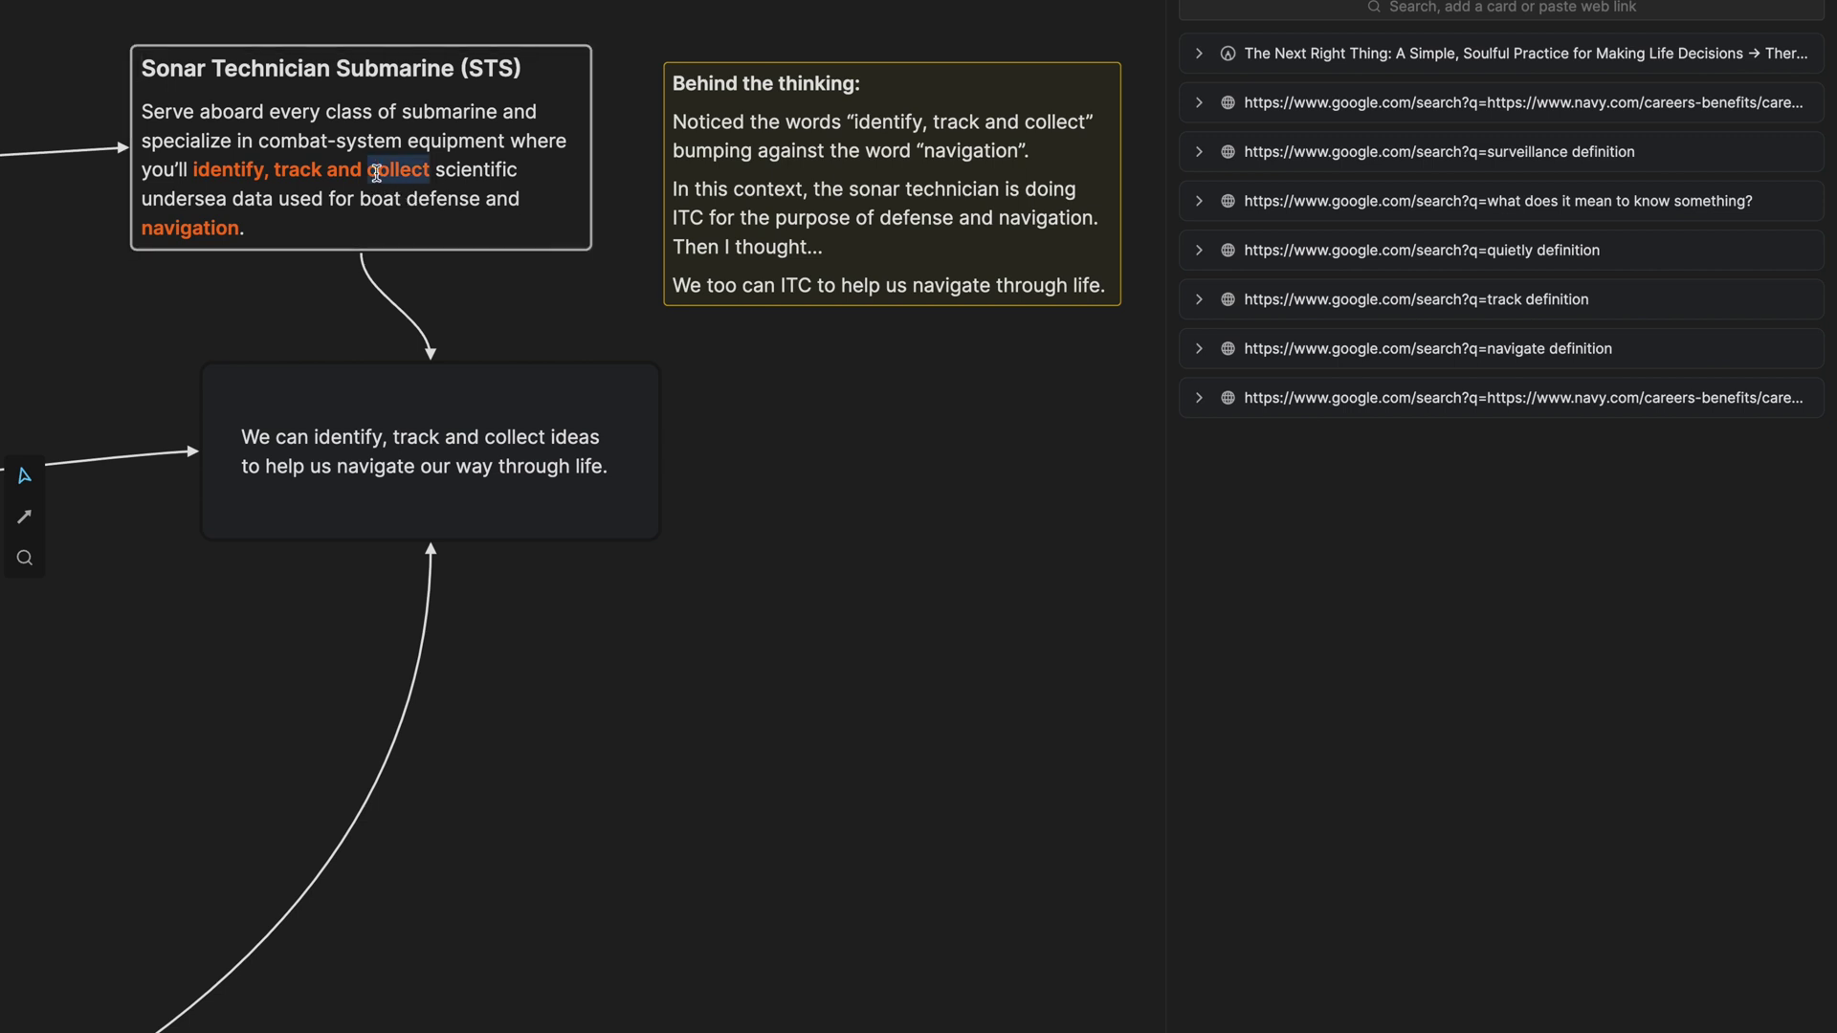
{"action": "triple_click", "coordinate": [376, 173]}
{"action": "left_click", "coordinate": [507, 341]}
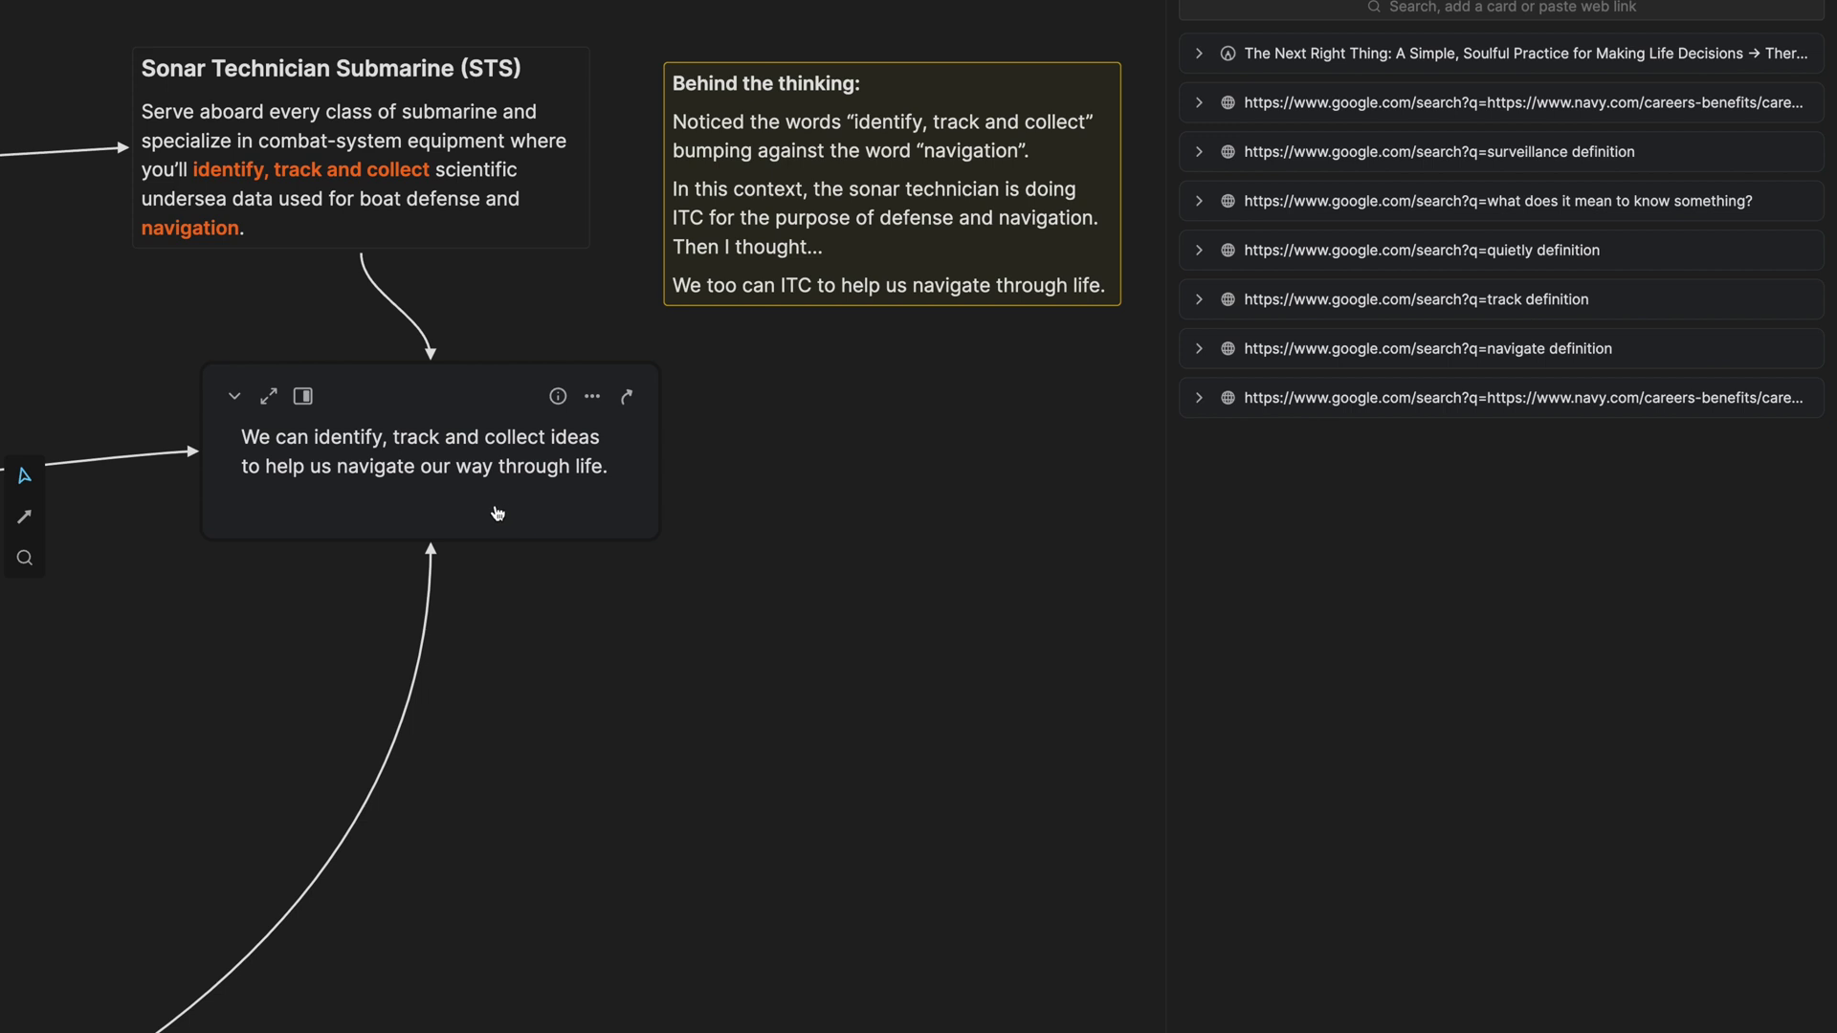
Select the Sonar Technician Submarine card and zoom out over the linked idea cards.
{"action": "scroll", "coordinate": [497, 514], "scroll_direction": "up", "scroll_amount": 2}
{"action": "scroll", "coordinate": [497, 513], "scroll_direction": "left", "scroll_amount": 2}
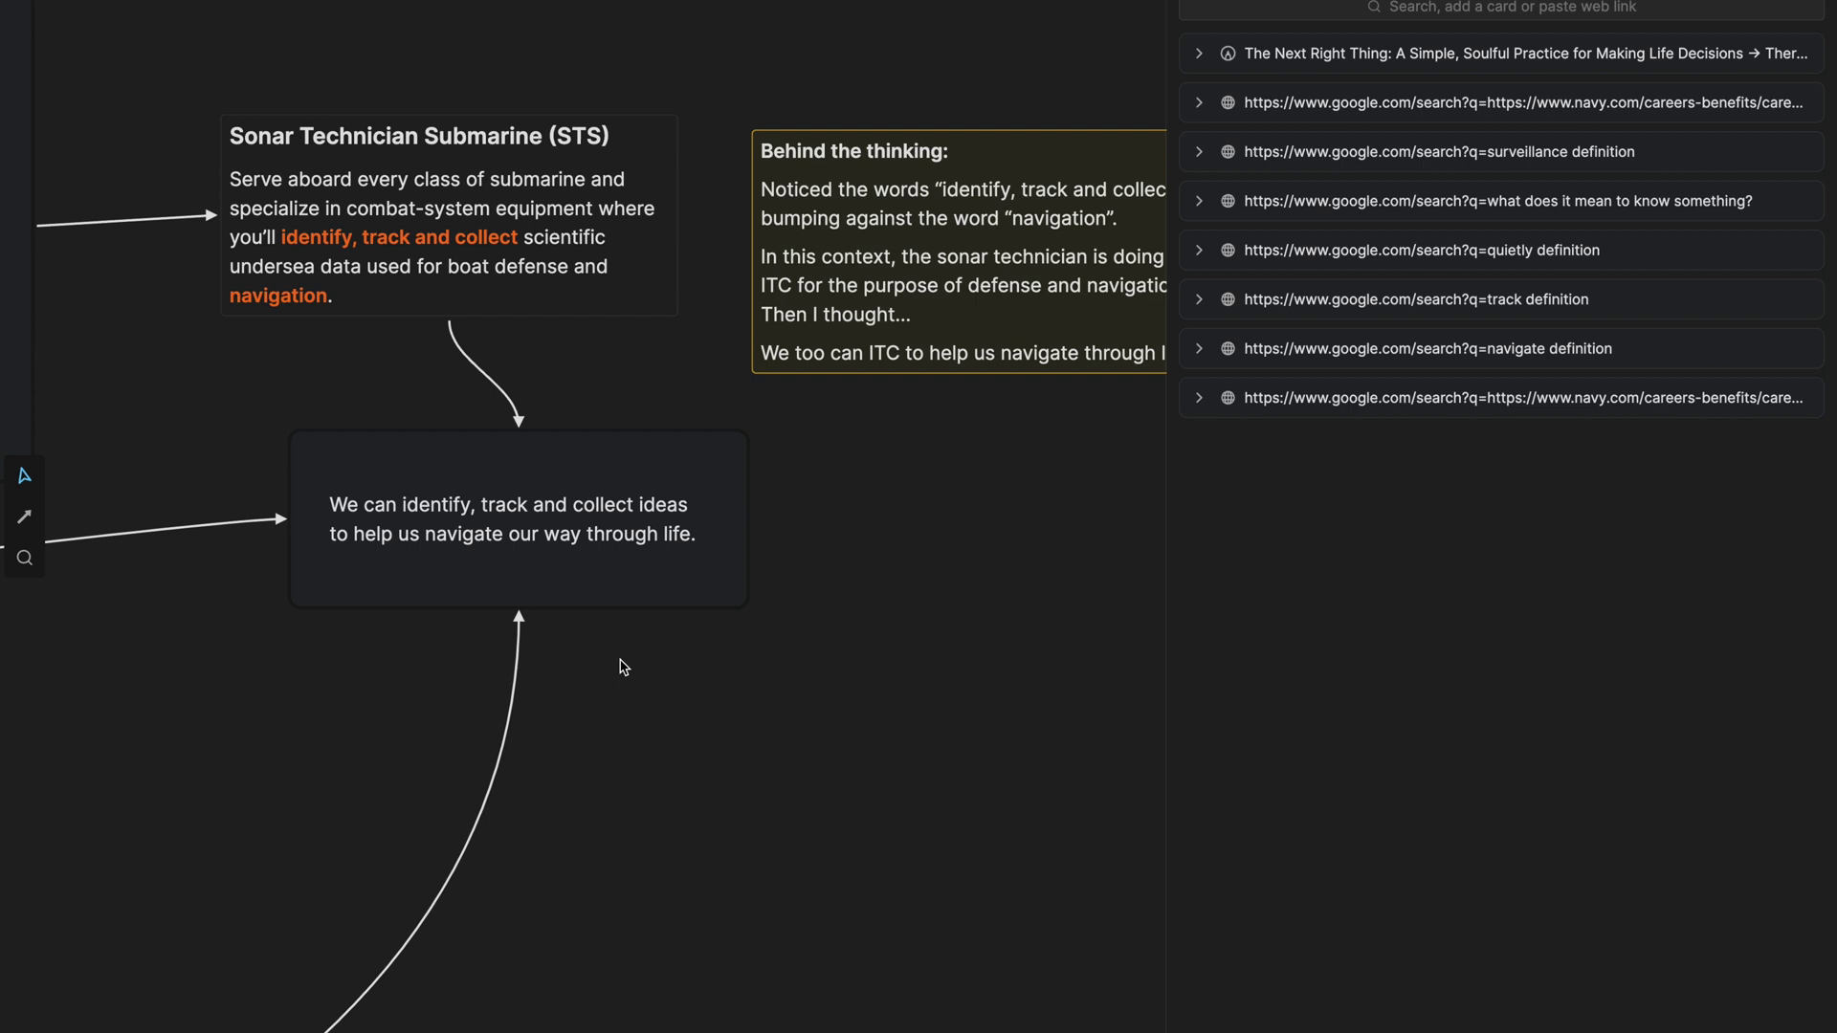
{"action": "left_click", "coordinate": [421, 223]}
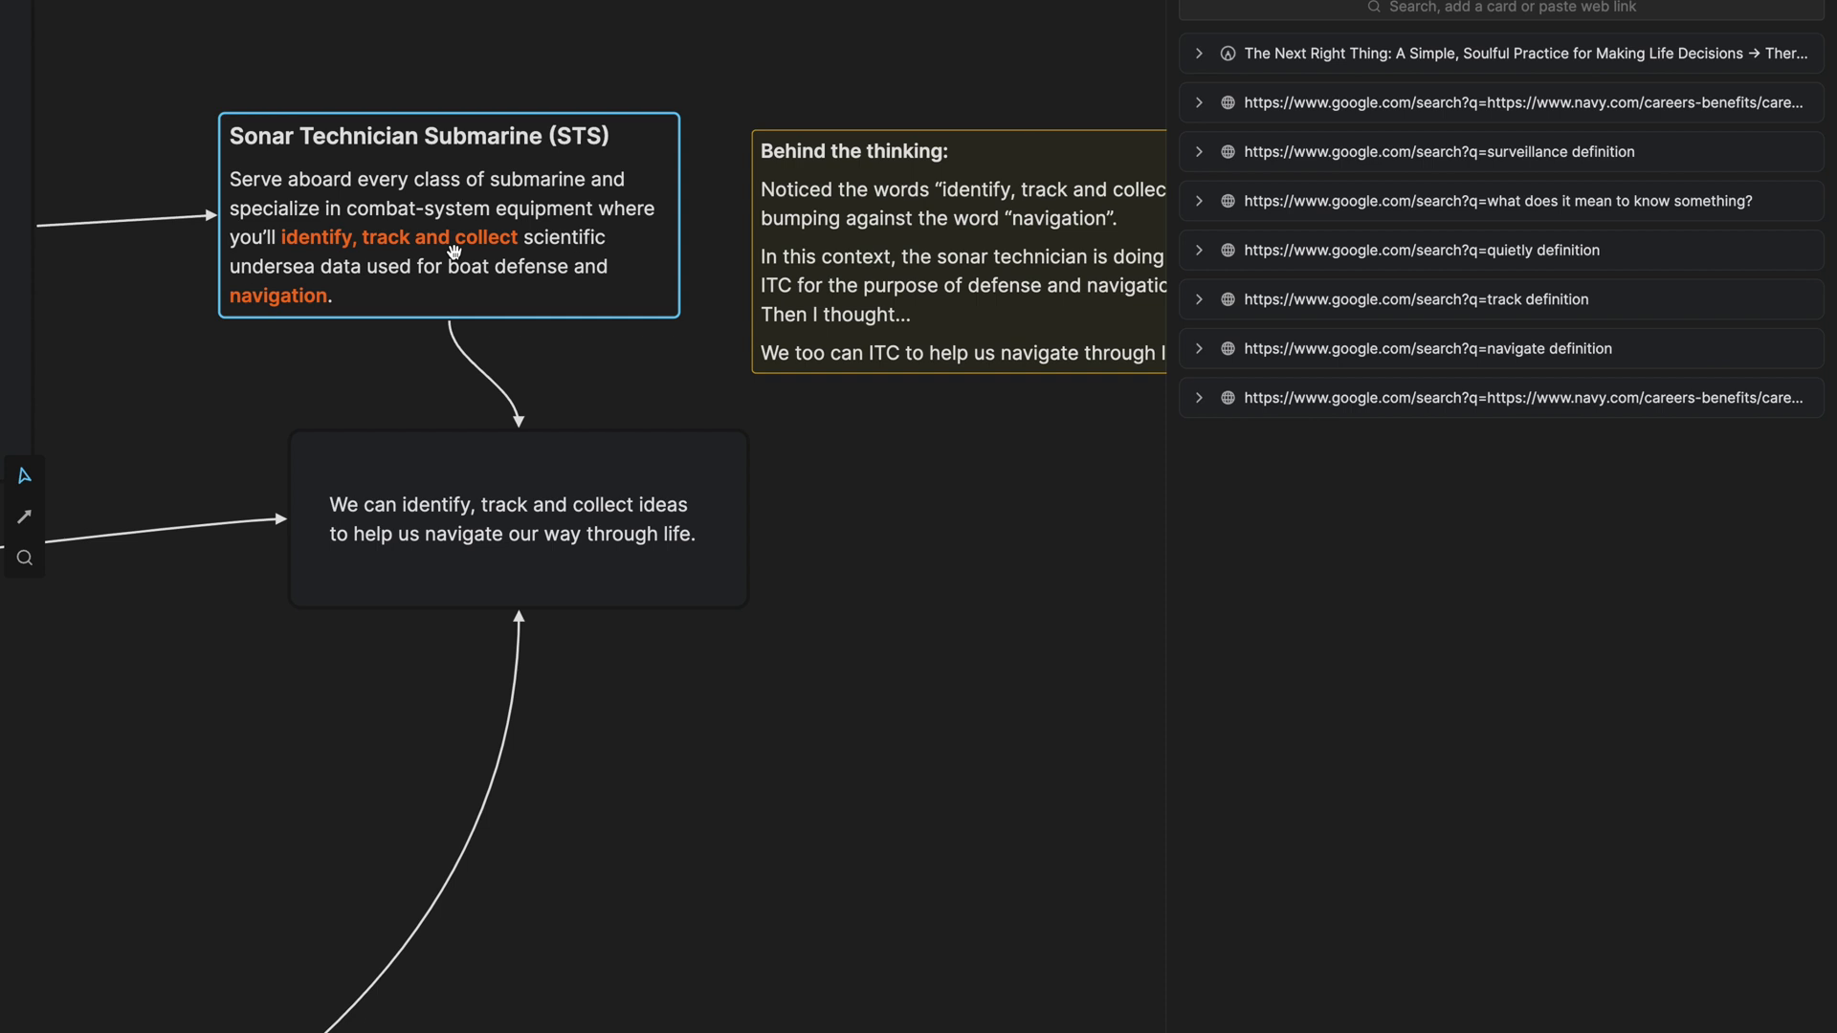
{"action": "scroll", "coordinate": [454, 250], "scroll_direction": "down", "scroll_amount": 5}
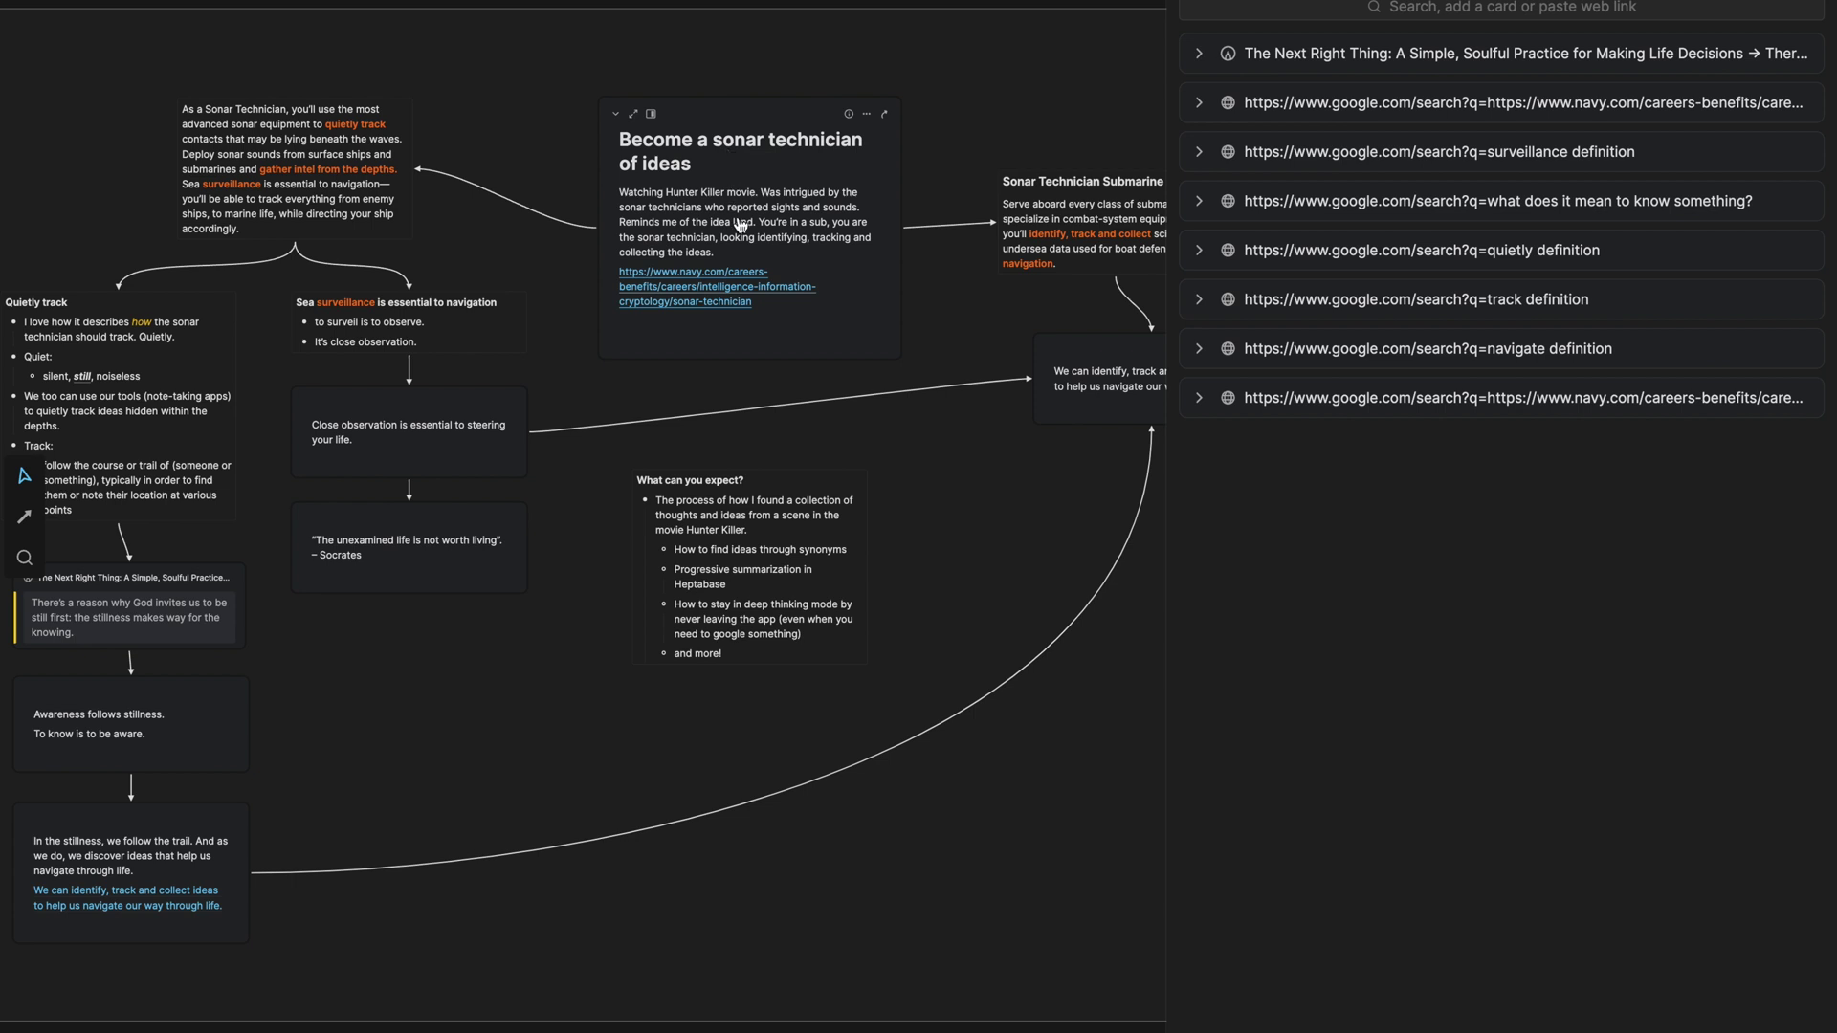
Marquee-select the Close observation and Socrates cards, deselect them, and zoom out to fit the section.
{"action": "scroll", "coordinate": [740, 225], "scroll_direction": "down", "scroll_amount": 3}
{"action": "scroll", "coordinate": [740, 226], "scroll_direction": "left", "scroll_amount": 2}
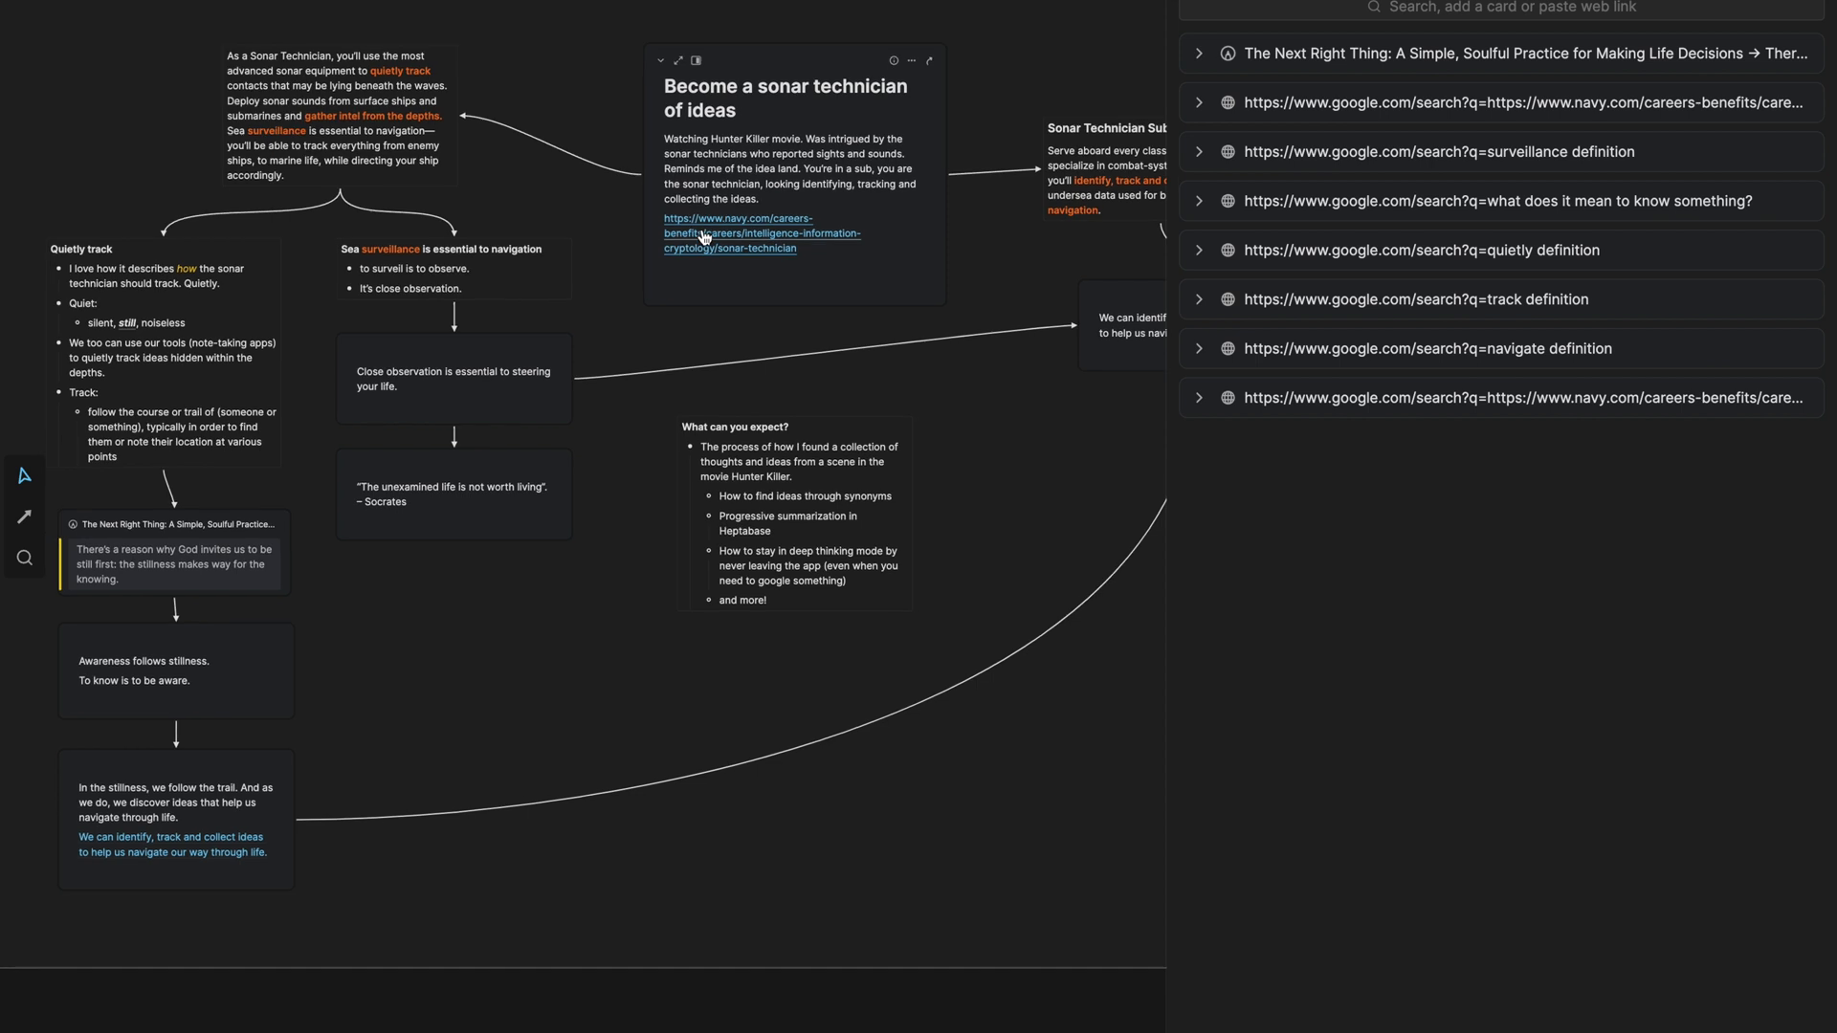
{"action": "left_click_drag", "start_coordinate": [555, 489], "coordinate": [520, 288]}
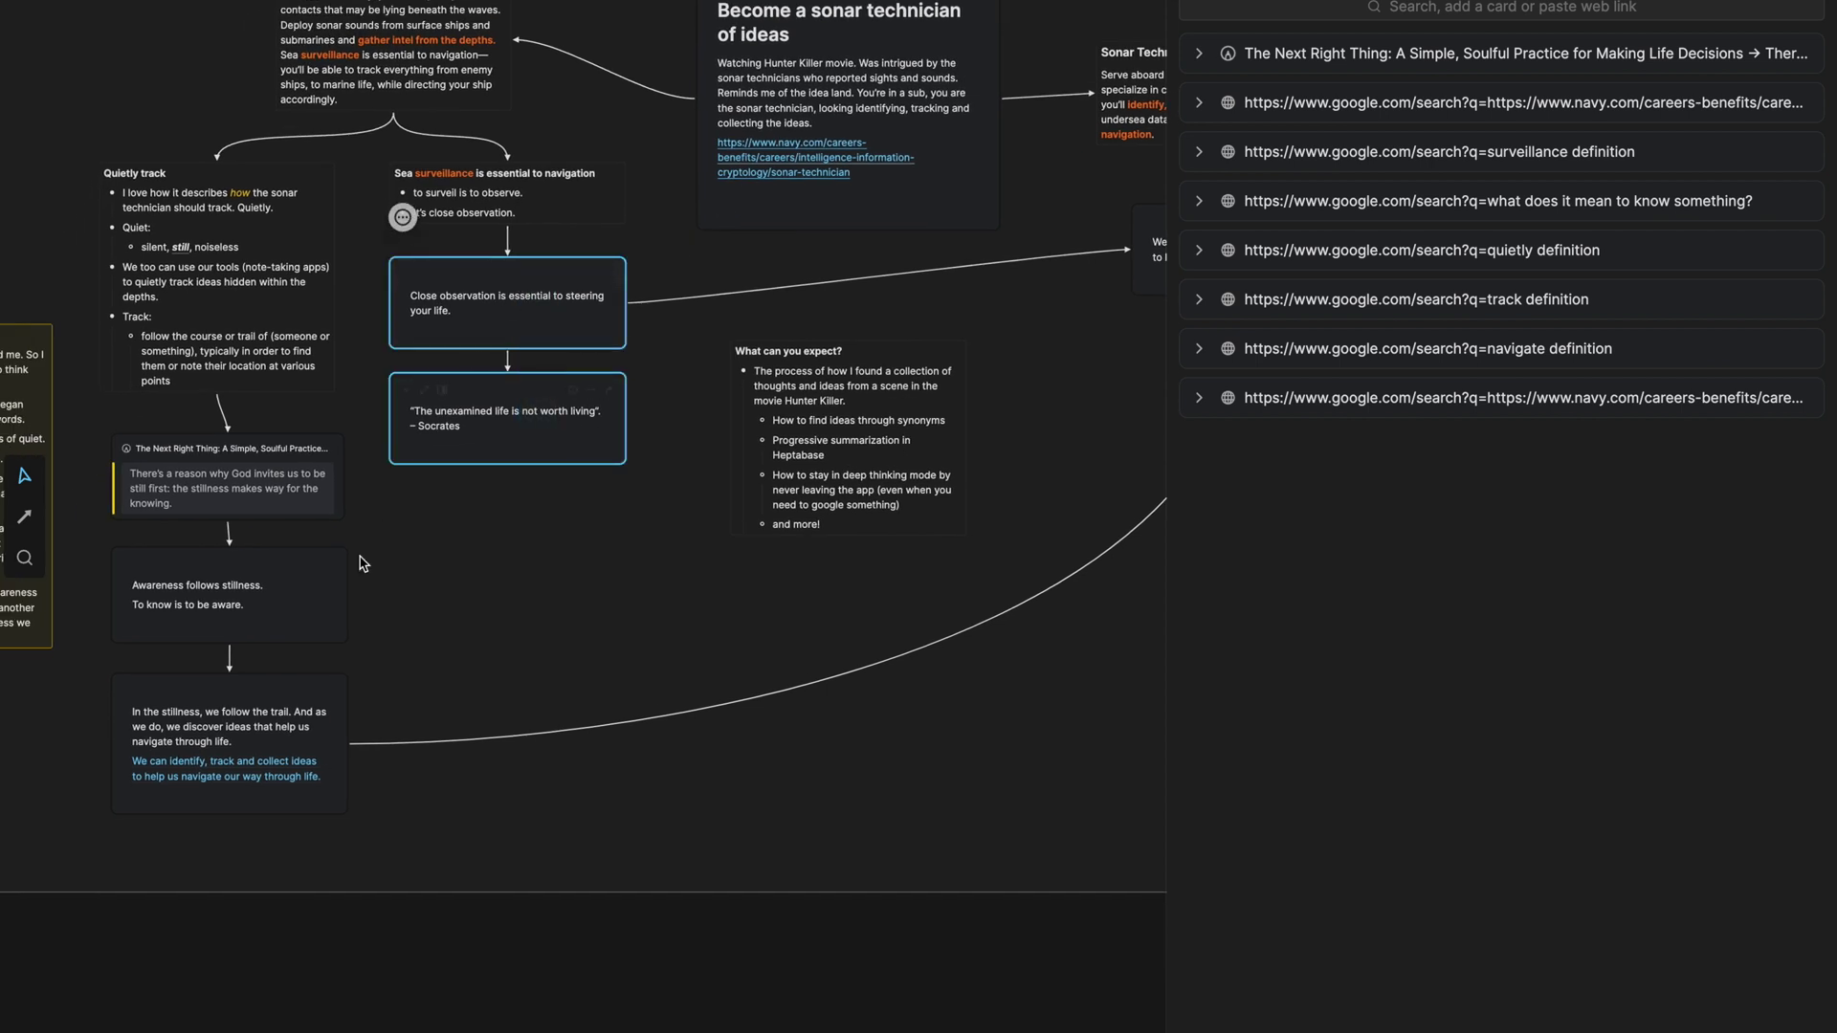
{"action": "left_click_drag", "start_coordinate": [300, 648], "coordinate": [315, 632]}
{"action": "left_click", "coordinate": [393, 603]}
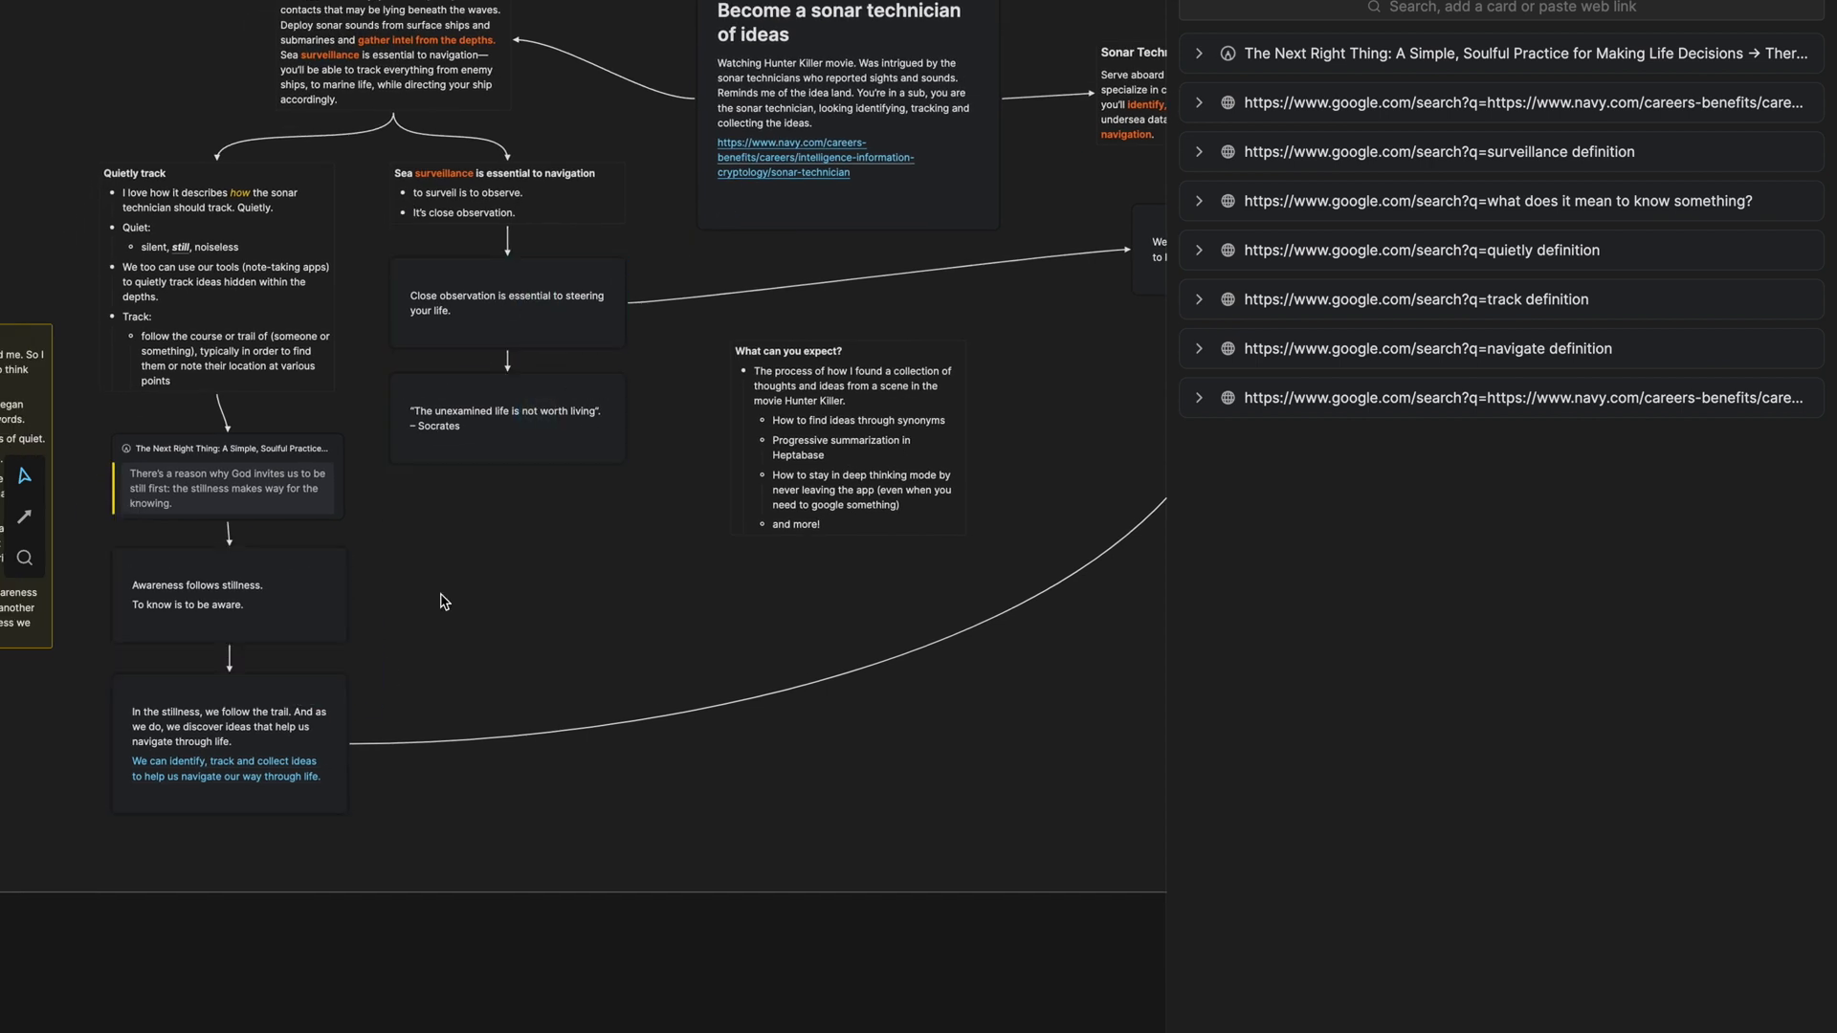
{"action": "scroll", "coordinate": [421, 574], "scroll_direction": "up", "scroll_amount": 2}
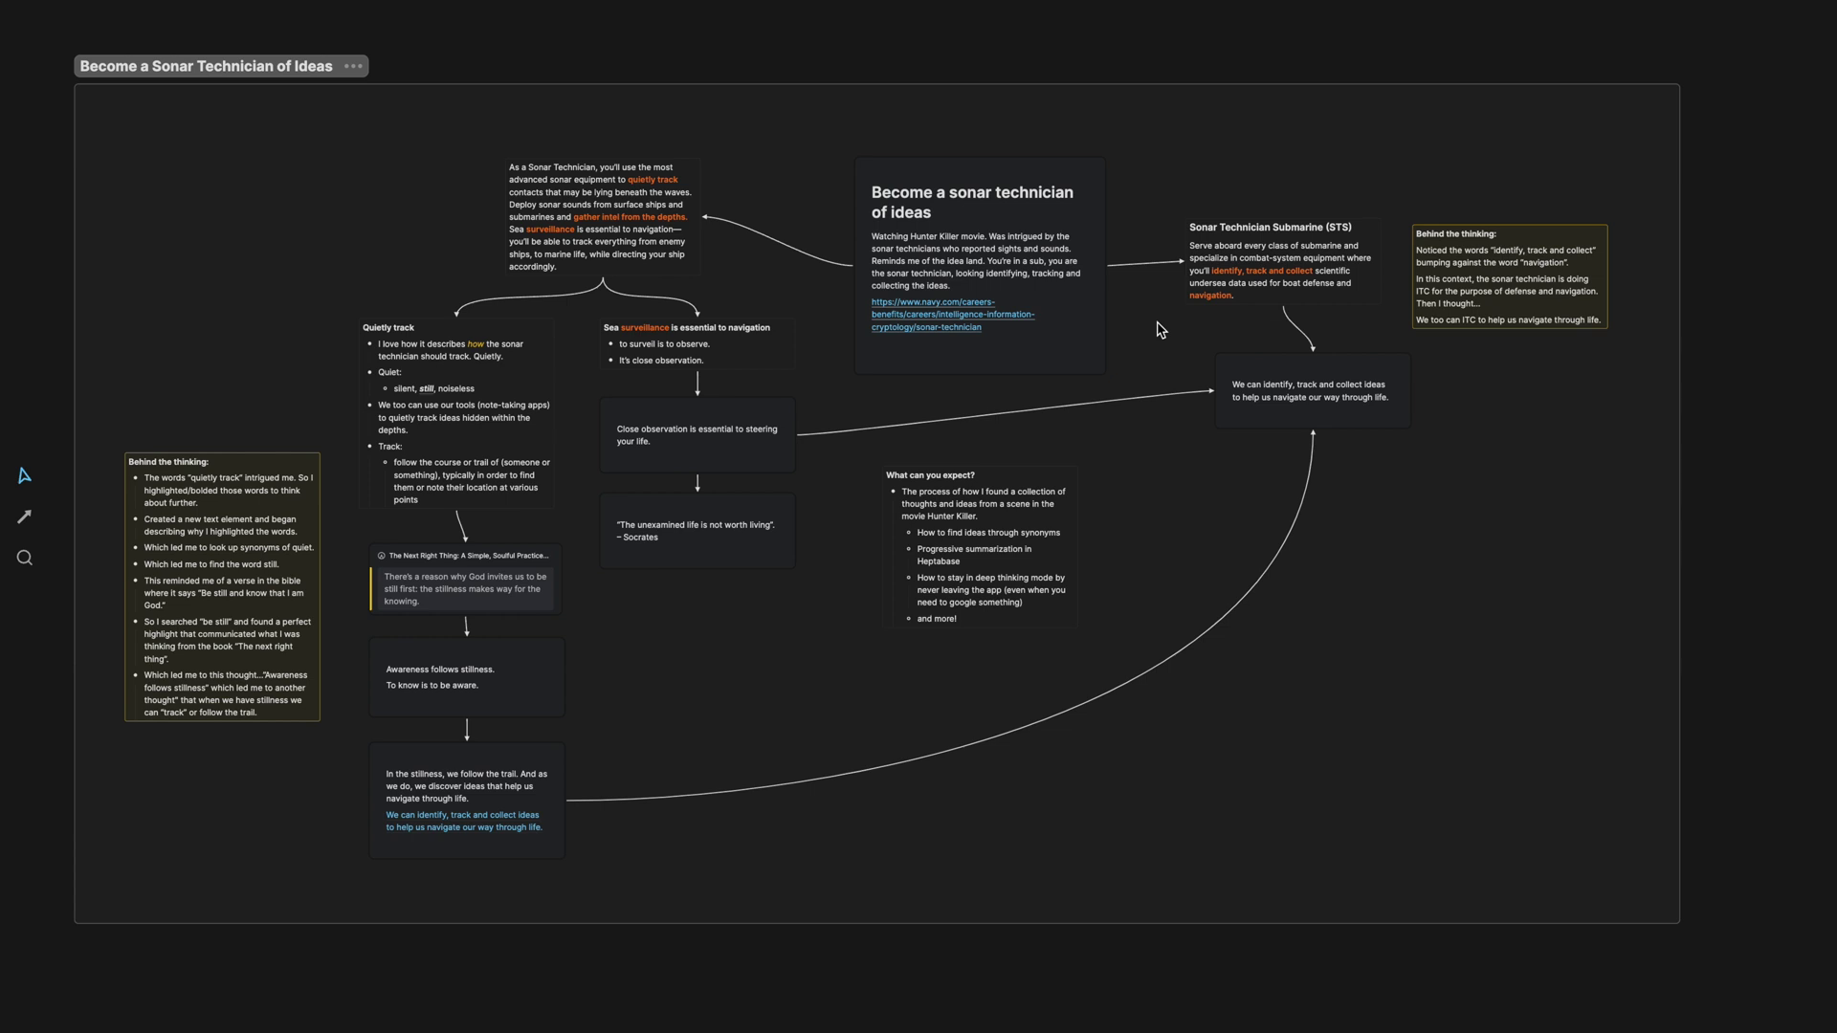